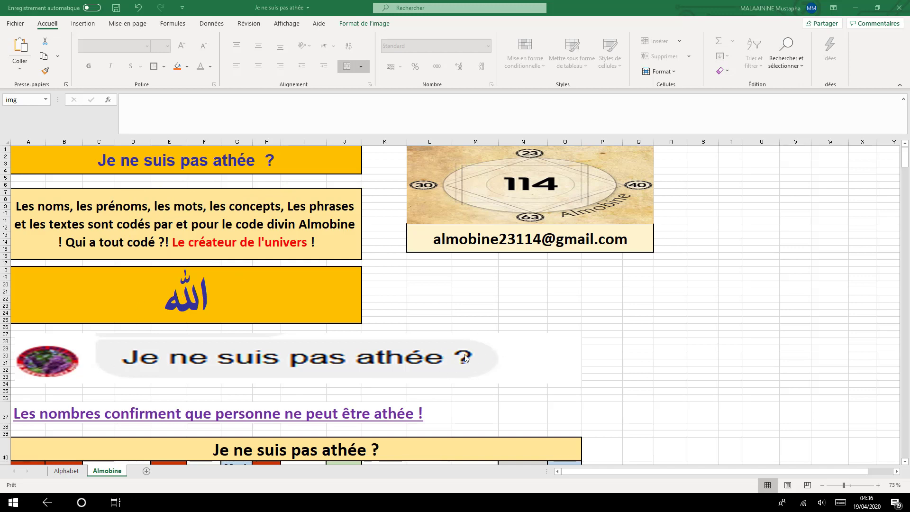
- Review the letter table of the sentence, highlighting the cells of the words PAS (B50:B52) and ATHEE (B53:B57)
{"action": "scroll", "coordinate": [571, 340], "scroll_direction": "down", "scroll_amount": 3}
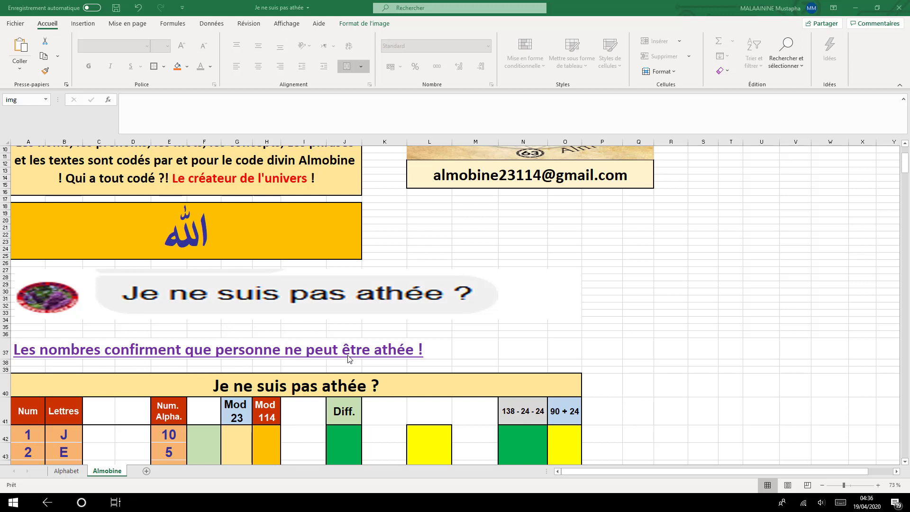
{"action": "scroll", "coordinate": [312, 303], "scroll_direction": "down", "scroll_amount": 1}
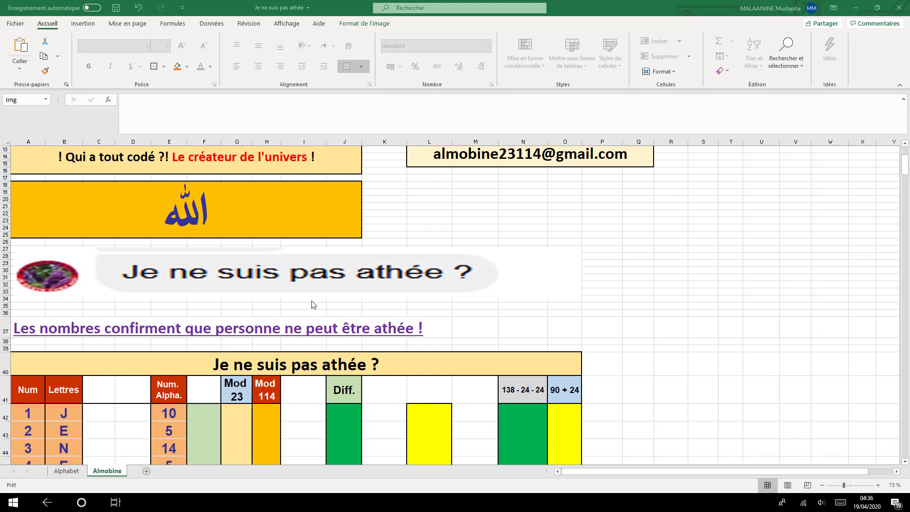
{"action": "scroll", "coordinate": [312, 304], "scroll_direction": "down", "scroll_amount": 6}
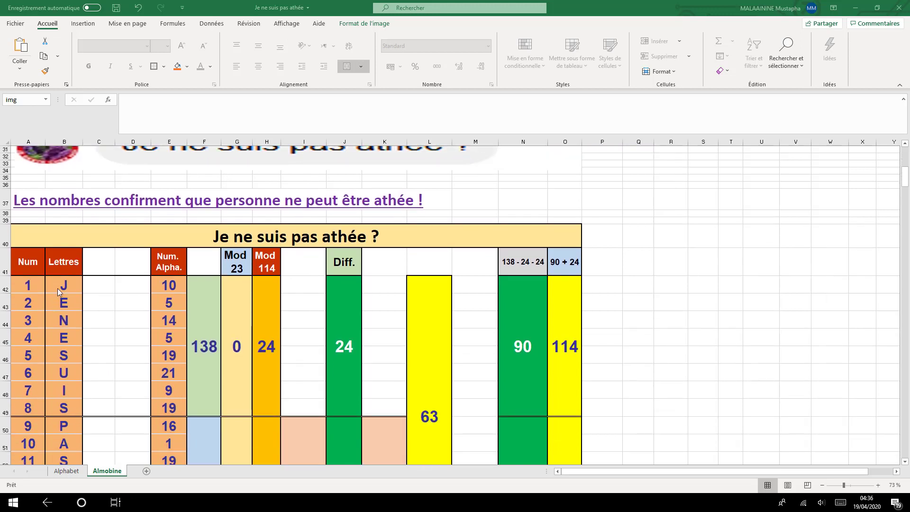
{"action": "left_click_drag", "start_coordinate": [58, 303], "coordinate": [59, 440]}
{"action": "scroll", "coordinate": [68, 397], "scroll_direction": "down", "scroll_amount": 1}
{"action": "scroll", "coordinate": [74, 407], "scroll_direction": "down", "scroll_amount": 2}
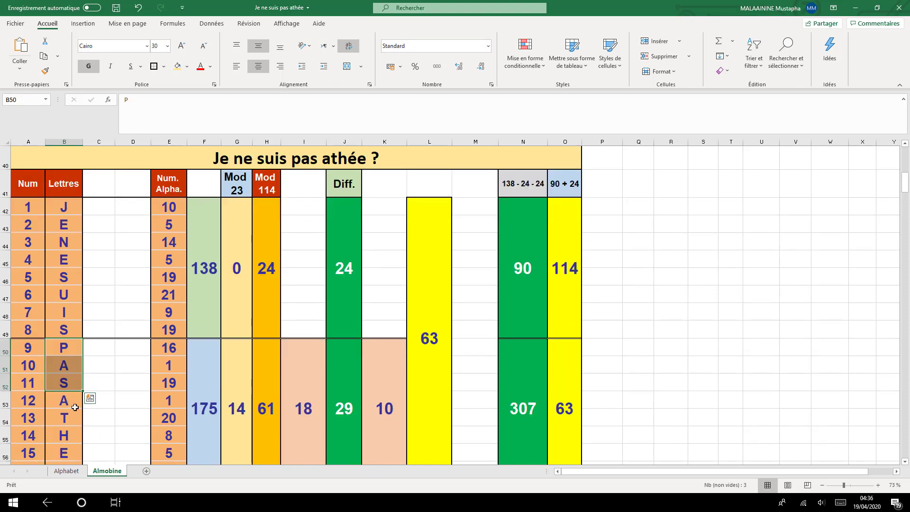
{"action": "left_click_drag", "start_coordinate": [75, 408], "coordinate": [62, 368]}
{"action": "scroll", "coordinate": [61, 462], "scroll_direction": "down", "scroll_amount": 2}
{"action": "scroll", "coordinate": [116, 369], "scroll_direction": "up", "scroll_amount": 5}
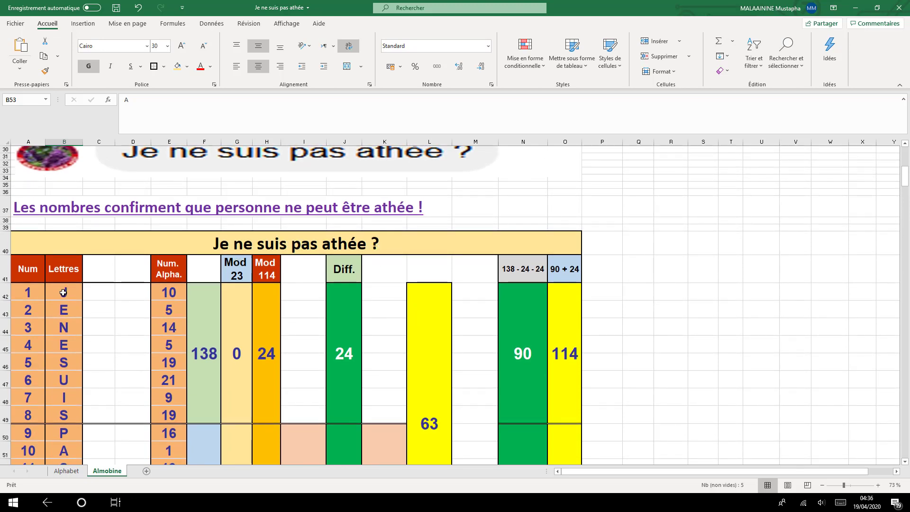
{"action": "scroll", "coordinate": [62, 429], "scroll_direction": "down", "scroll_amount": 3}
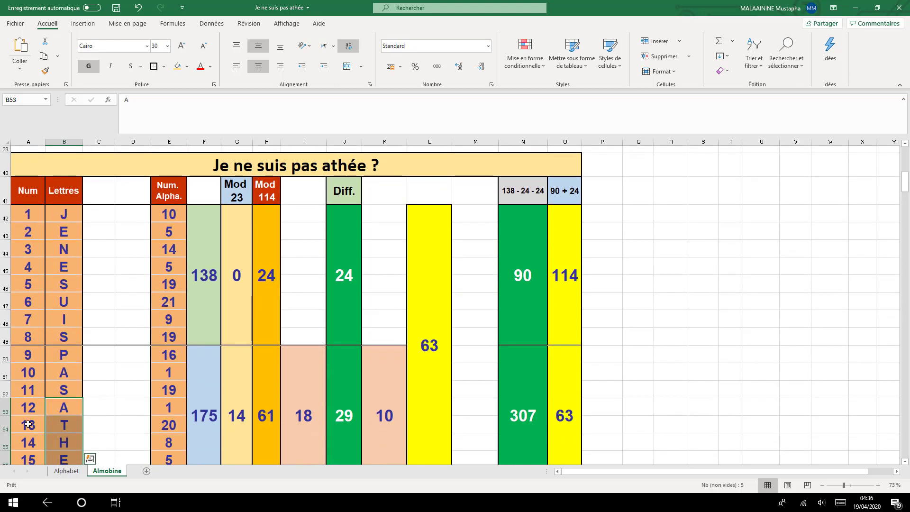
{"action": "scroll", "coordinate": [285, 234], "scroll_direction": "up", "scroll_amount": 1}
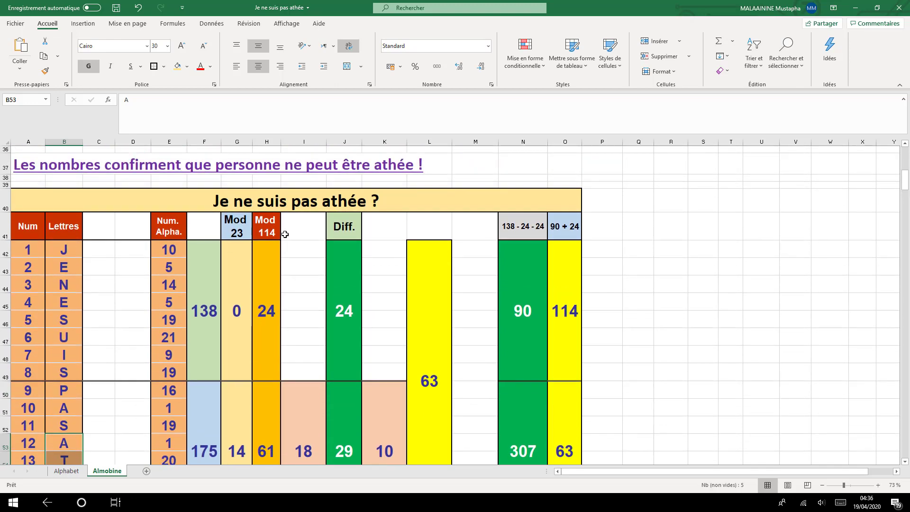
{"action": "scroll", "coordinate": [137, 280], "scroll_direction": "down", "scroll_amount": 2}
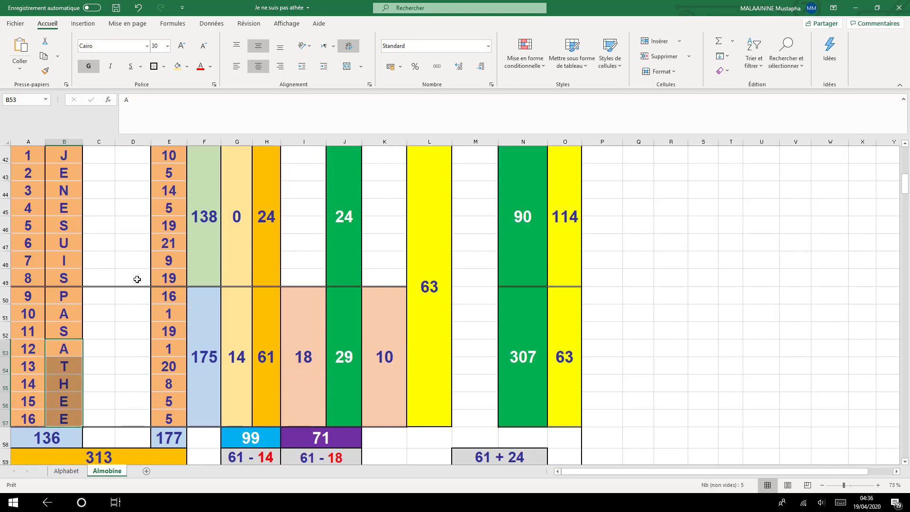
- Check the Num column's total formula in A58 and the sums of the blocks A42:E49 and A50:E57
{"action": "left_click", "coordinate": [29, 432]}
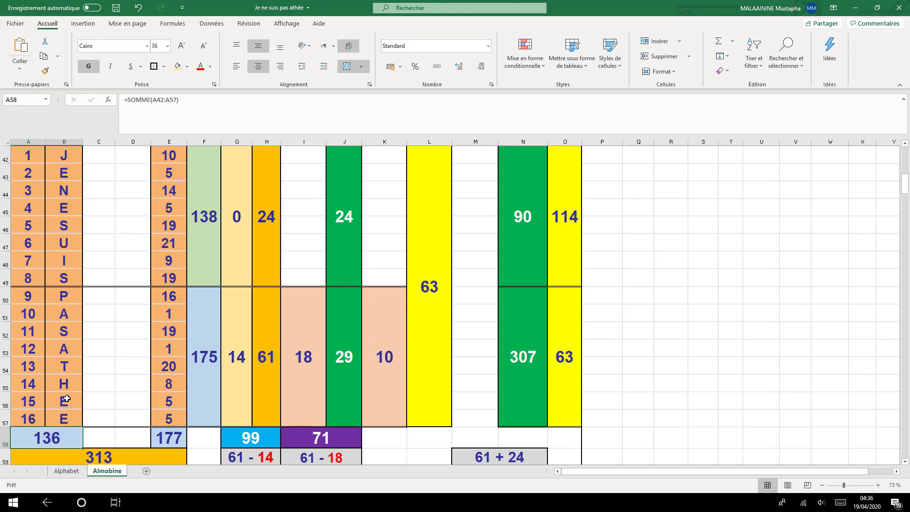
{"action": "scroll", "coordinate": [66, 398], "scroll_direction": "up", "scroll_amount": 2}
{"action": "left_click_drag", "start_coordinate": [32, 254], "coordinate": [169, 372]}
{"action": "scroll", "coordinate": [169, 372], "scroll_direction": "down", "scroll_amount": 2}
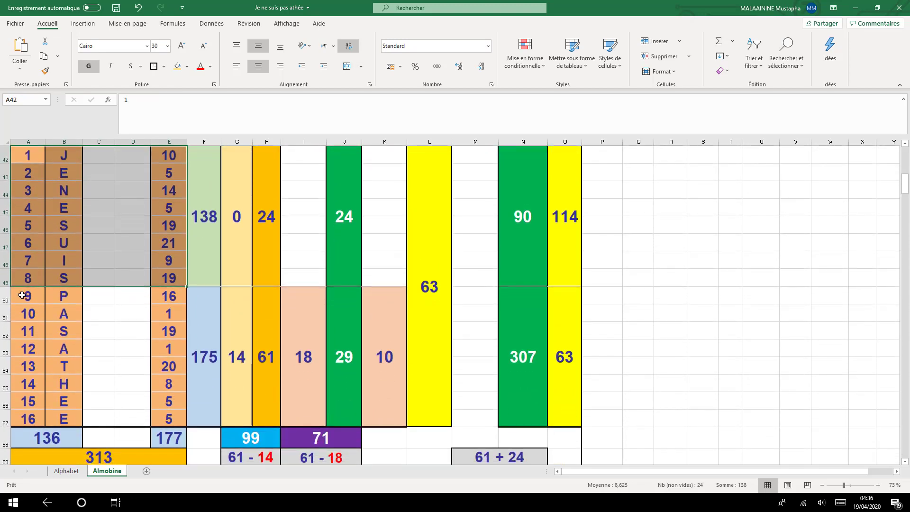
{"action": "left_click_drag", "start_coordinate": [21, 295], "coordinate": [171, 415]}
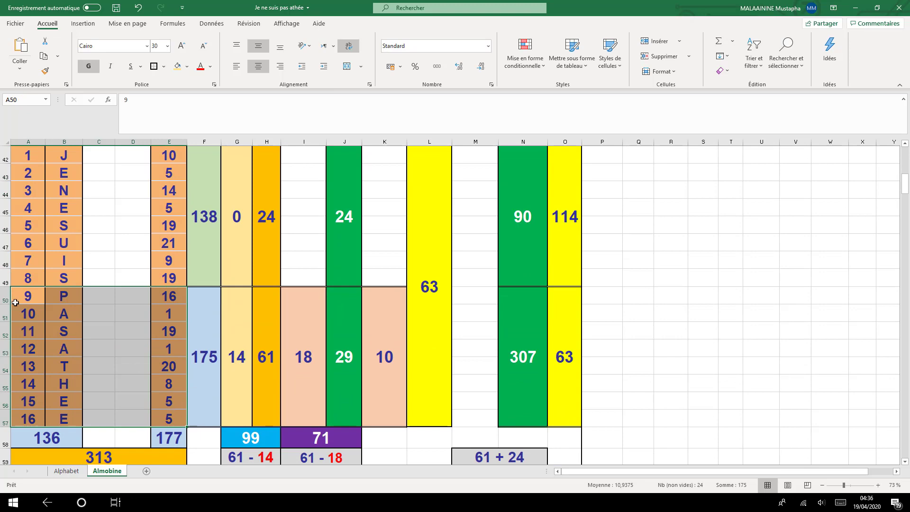
{"action": "scroll", "coordinate": [199, 311], "scroll_direction": "up", "scroll_amount": 2}
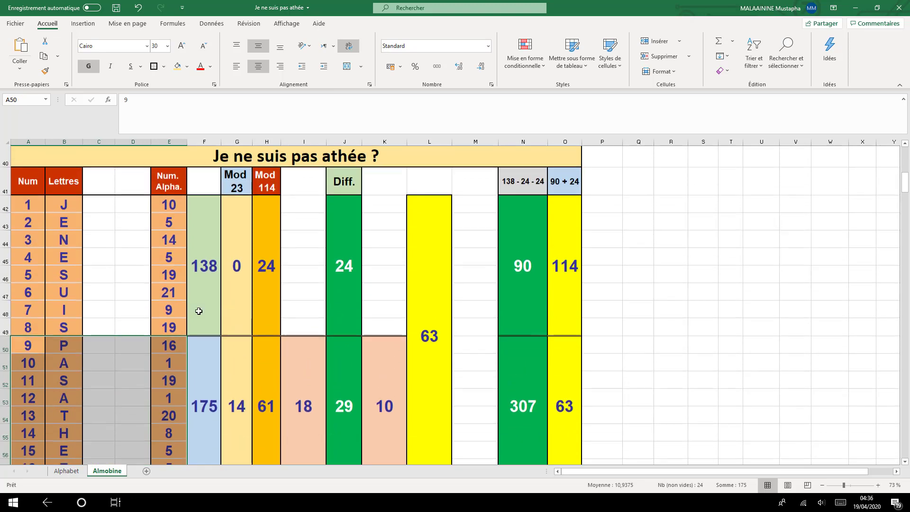
- Inspect the block sum formulas in F42 and F50 and the Mod 23 formula in G42
{"action": "double_click", "coordinate": [203, 315]}
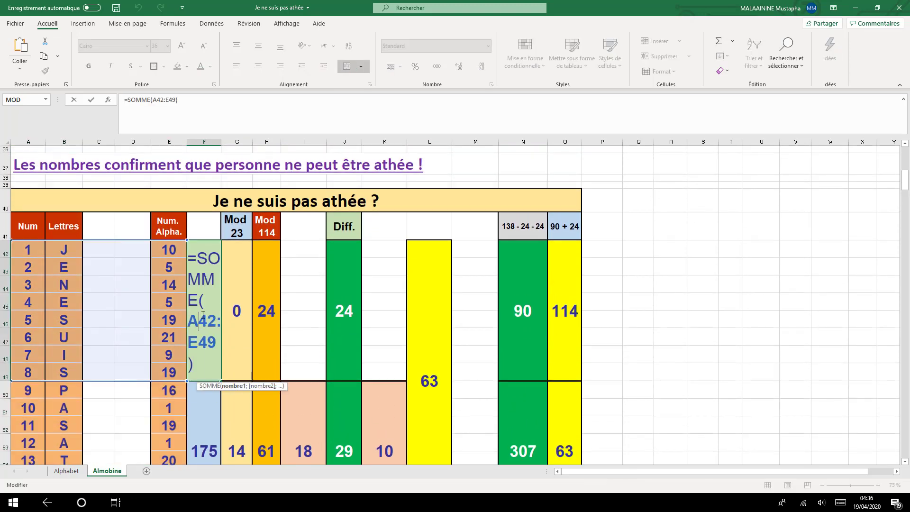
{"action": "key", "text": "Return"}
{"action": "scroll", "coordinate": [205, 315], "scroll_direction": "down", "scroll_amount": 2}
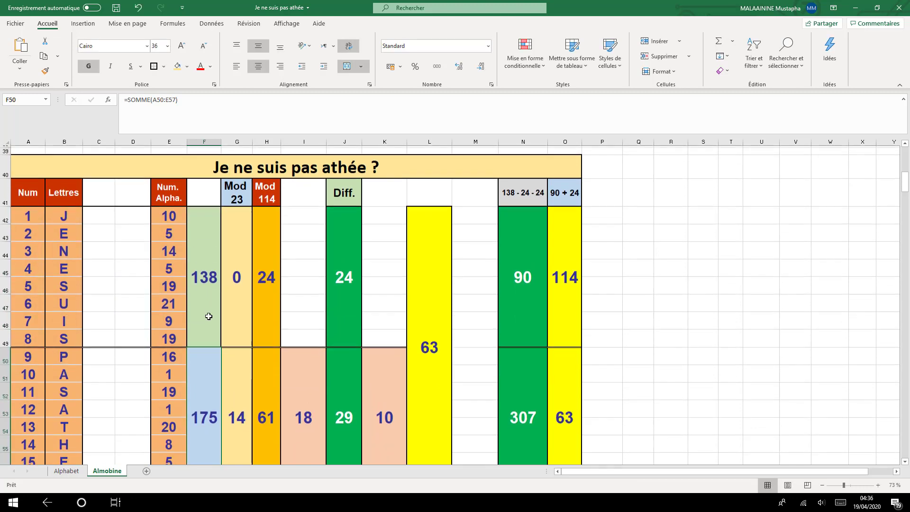
{"action": "double_click", "coordinate": [205, 341]}
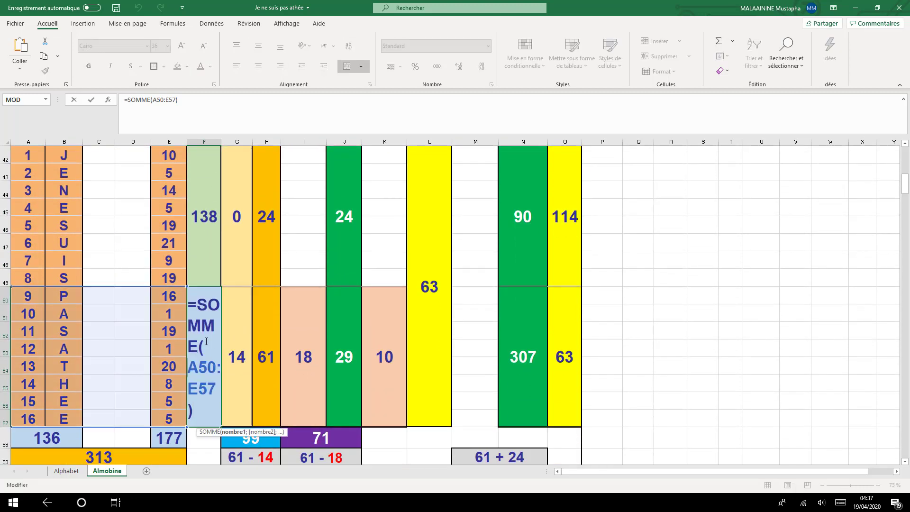
{"action": "key", "text": "Return"}
{"action": "scroll", "coordinate": [240, 335], "scroll_direction": "up", "scroll_amount": 2}
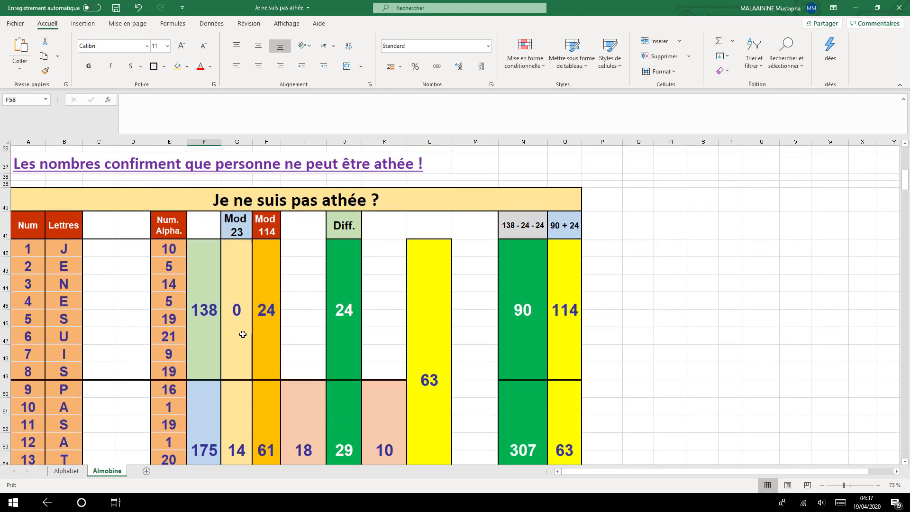
{"action": "left_click", "coordinate": [205, 283]}
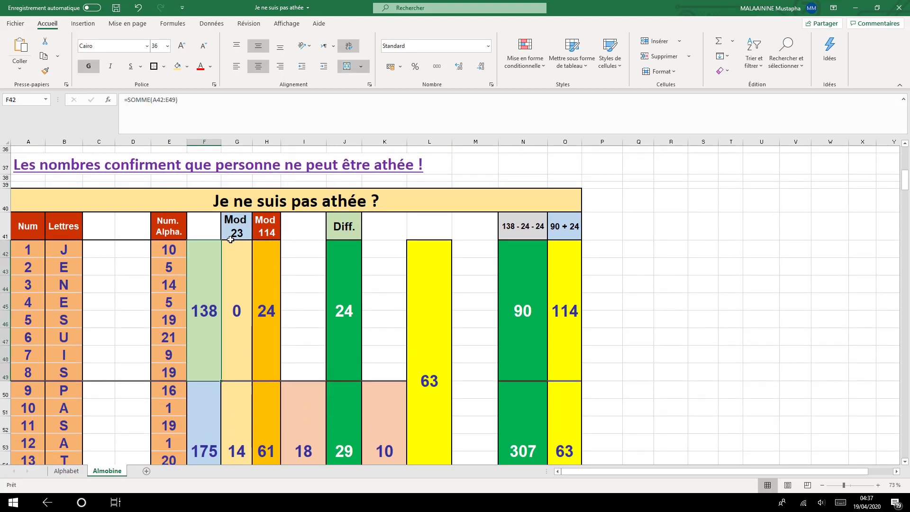
{"action": "left_click", "coordinate": [232, 301]}
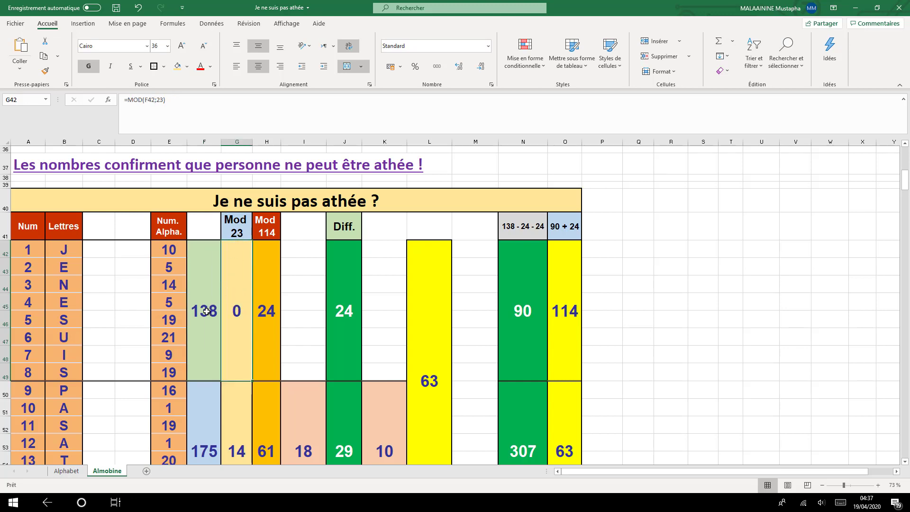
- Calculate =138/23 in the empty cell R42 as a divisibility check, and clear the cell
{"action": "left_click", "coordinate": [669, 252]}
{"action": "type", "text": "=138/2"}
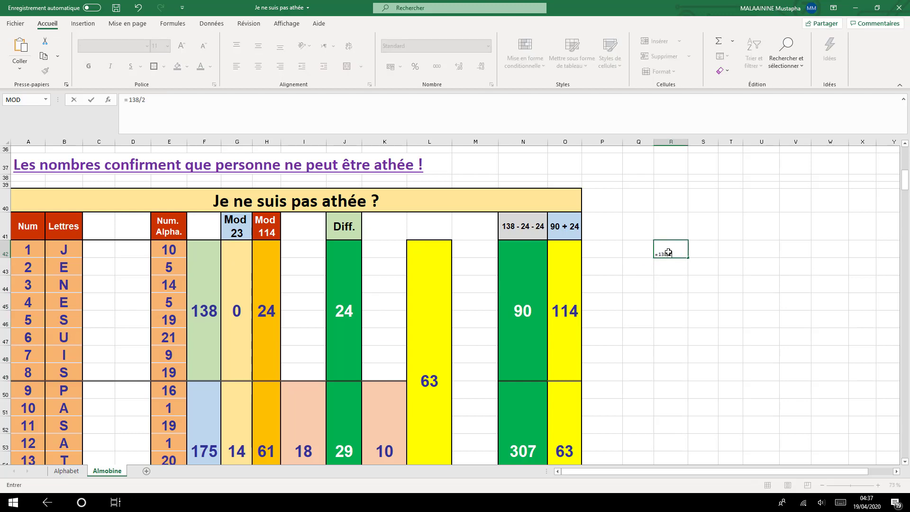
{"action": "key", "text": "Return"}
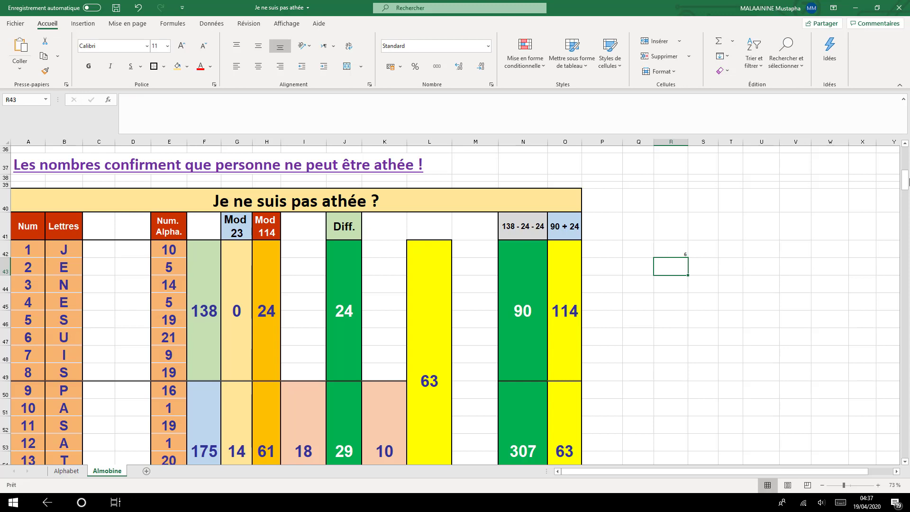
{"action": "left_click", "coordinate": [687, 250]}
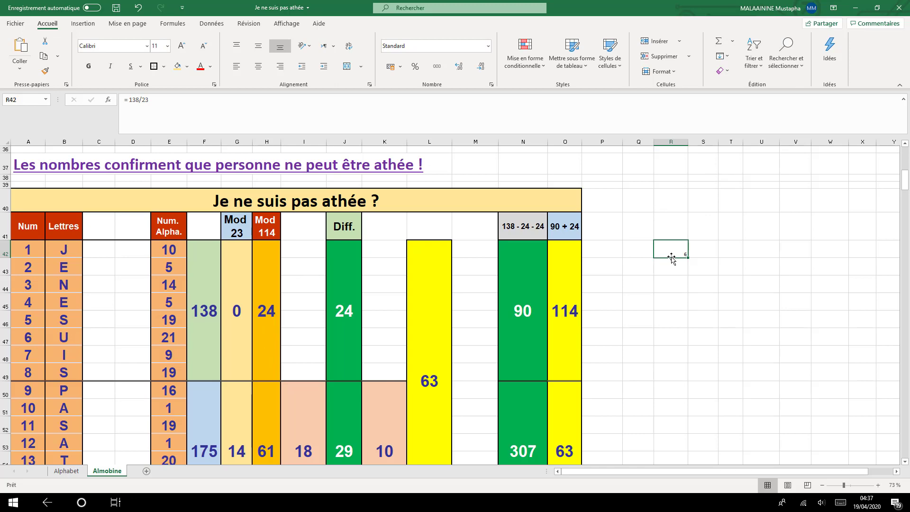
{"action": "key", "text": "Delete"}
- Inspect the Mod 23 formulas in G42 and G50 and the Mod 114 formulas in H42 and H50
{"action": "scroll", "coordinate": [670, 264], "scroll_direction": "down", "scroll_amount": 2}
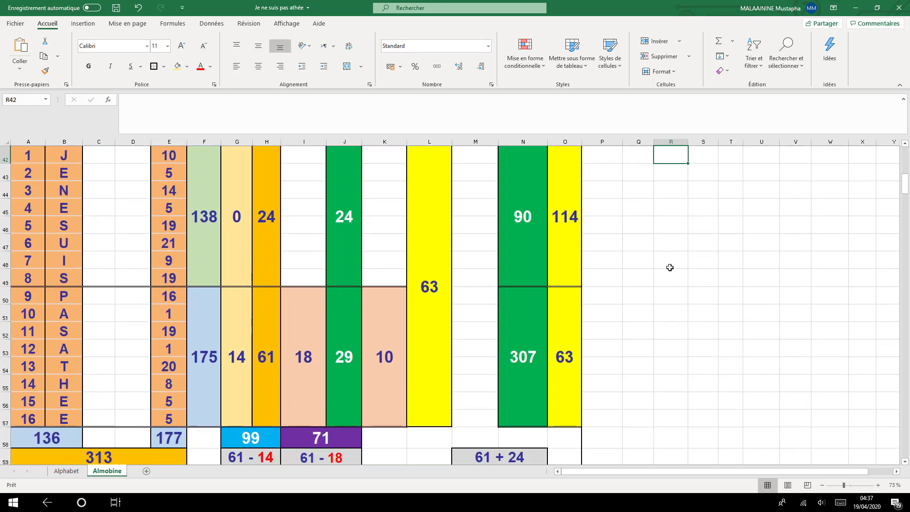
{"action": "scroll", "coordinate": [408, 252], "scroll_direction": "up", "scroll_amount": 1}
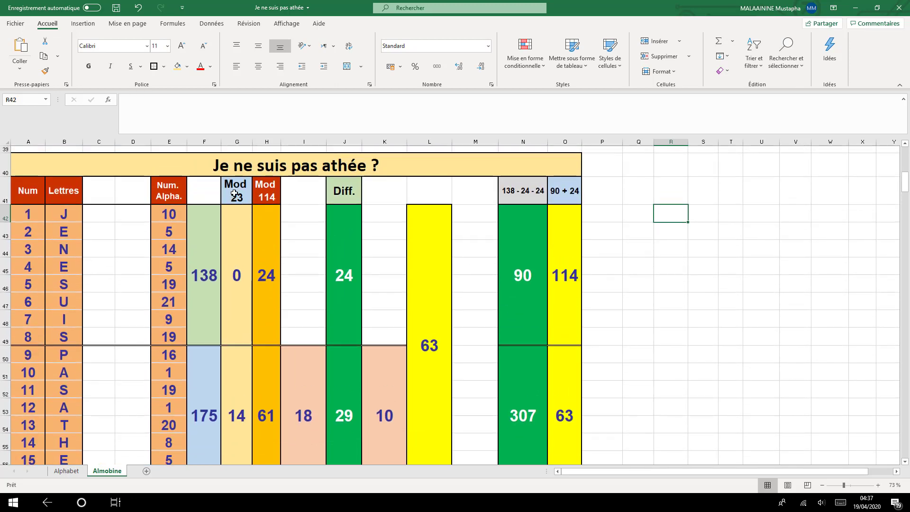
{"action": "left_click", "coordinate": [236, 282]}
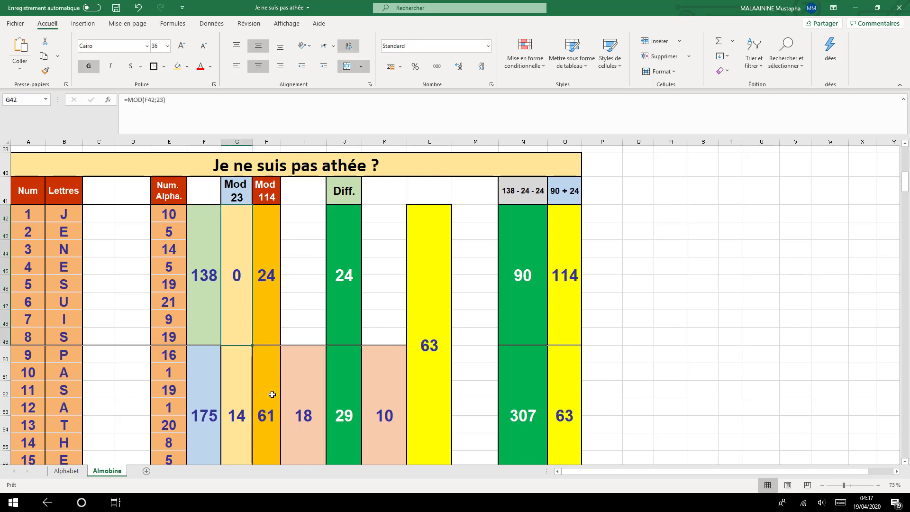
{"action": "left_click", "coordinate": [233, 422]}
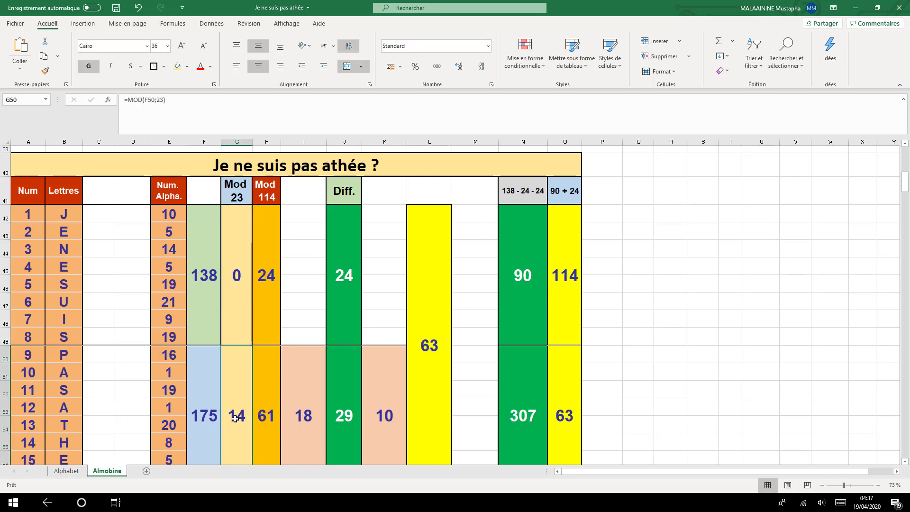
{"action": "left_click", "coordinate": [270, 251]}
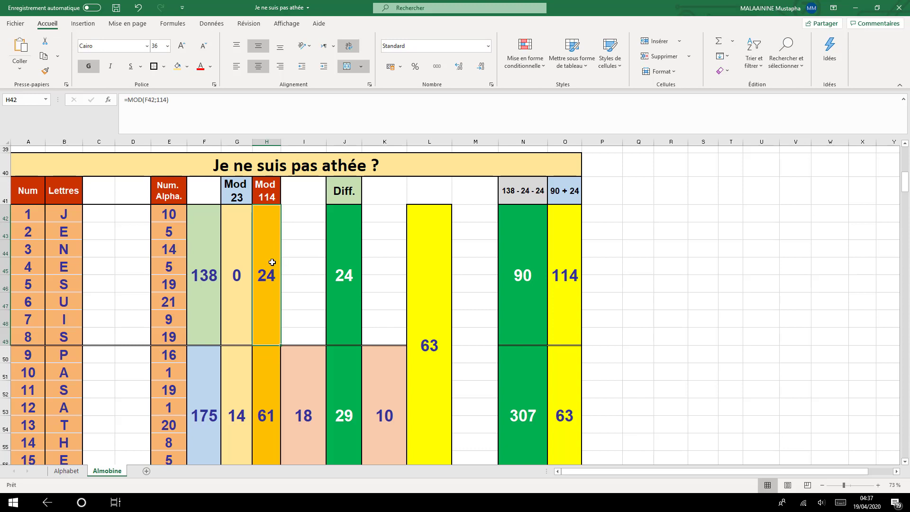
{"action": "left_click", "coordinate": [267, 428]}
{"action": "scroll", "coordinate": [269, 423], "scroll_direction": "down", "scroll_amount": 1}
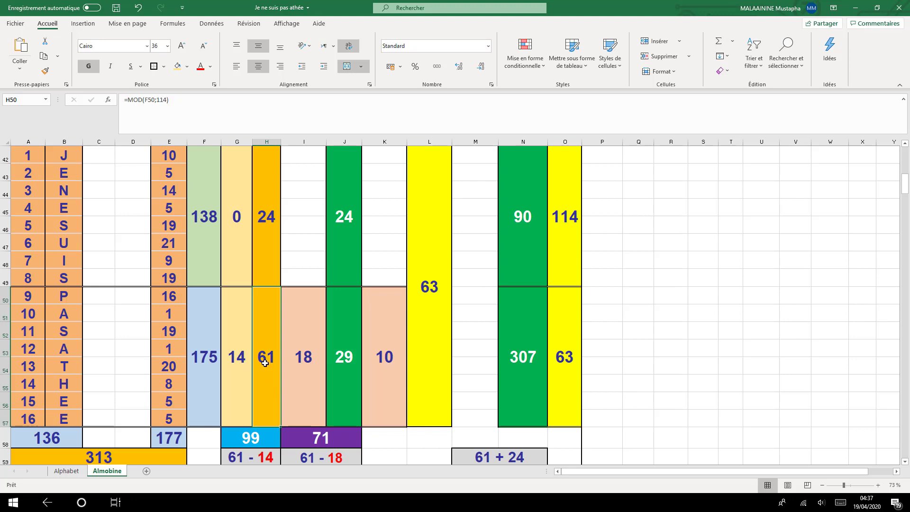
- Examine the value in I50 and the Diff. column formulas in J42 and J50, including J50's referenced cells
{"action": "left_click", "coordinate": [304, 367]}
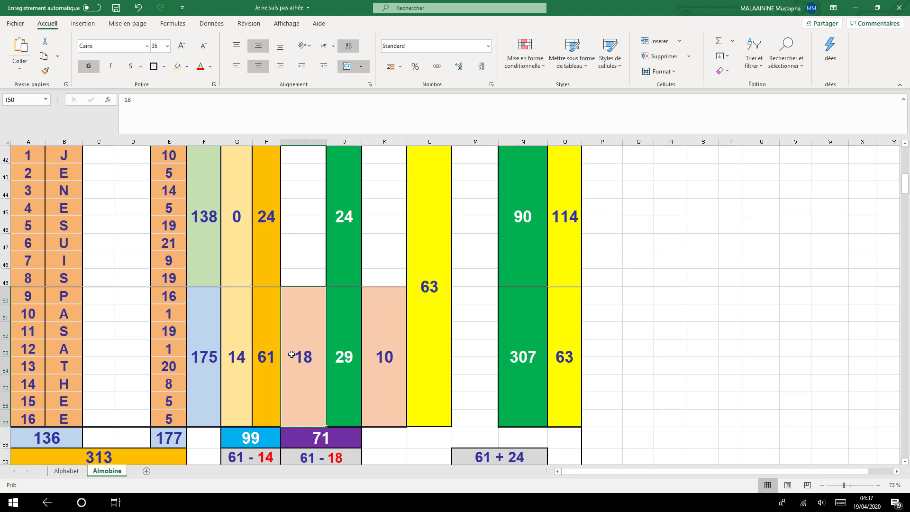
{"action": "scroll", "coordinate": [291, 354], "scroll_direction": "up", "scroll_amount": 1}
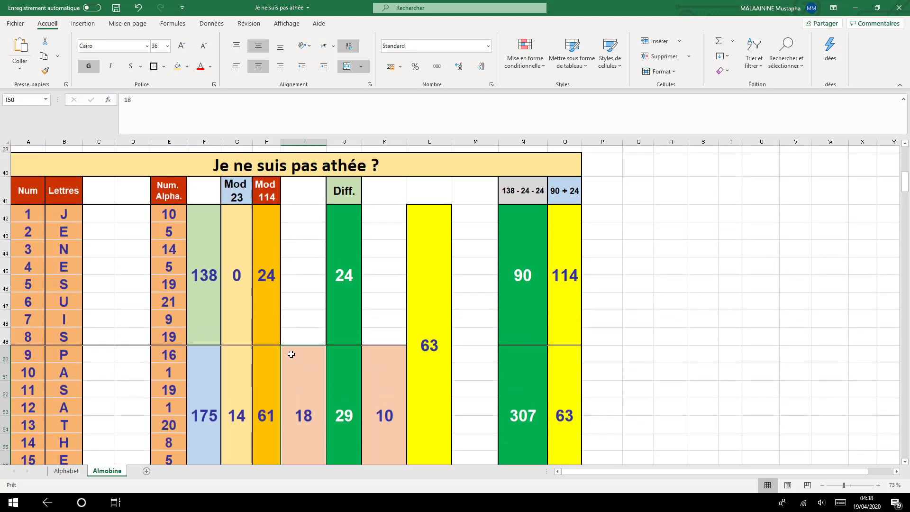
{"action": "scroll", "coordinate": [291, 354], "scroll_direction": "down", "scroll_amount": 1}
{"action": "scroll", "coordinate": [350, 248], "scroll_direction": "up", "scroll_amount": 1}
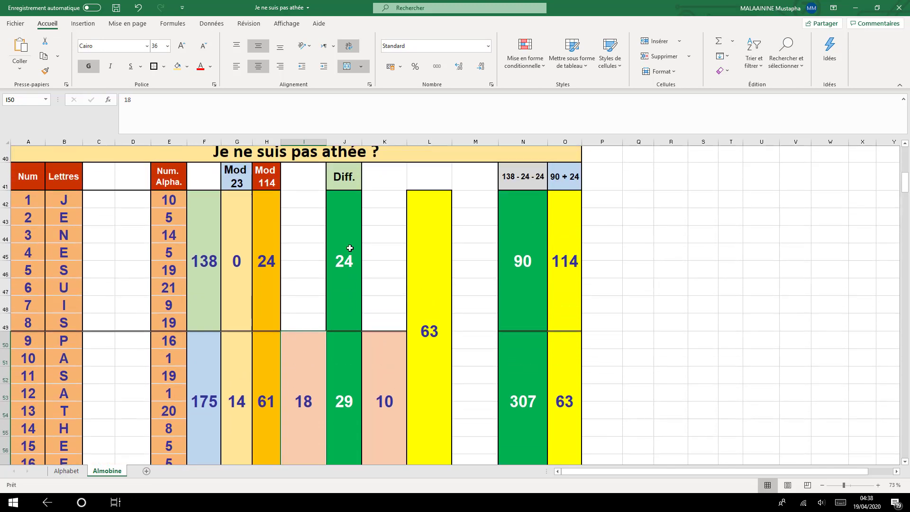
{"action": "left_click", "coordinate": [345, 260]}
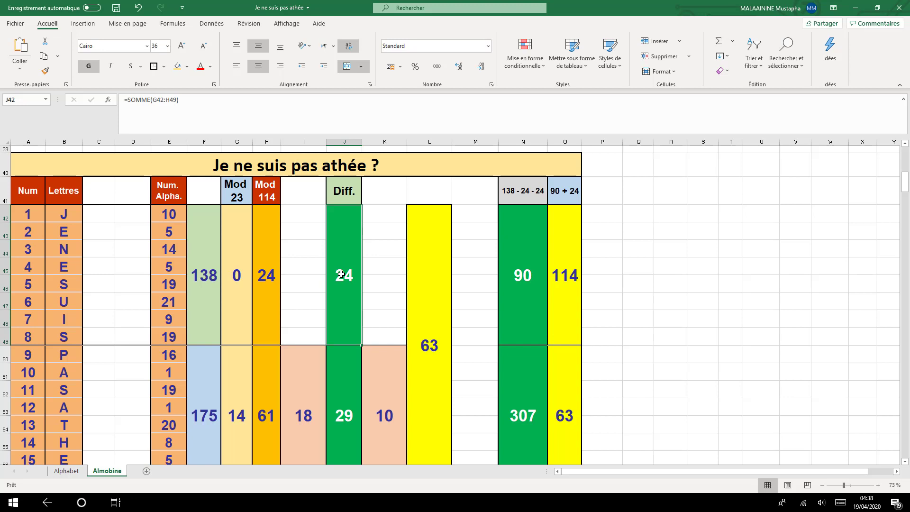
{"action": "left_click", "coordinate": [349, 425]}
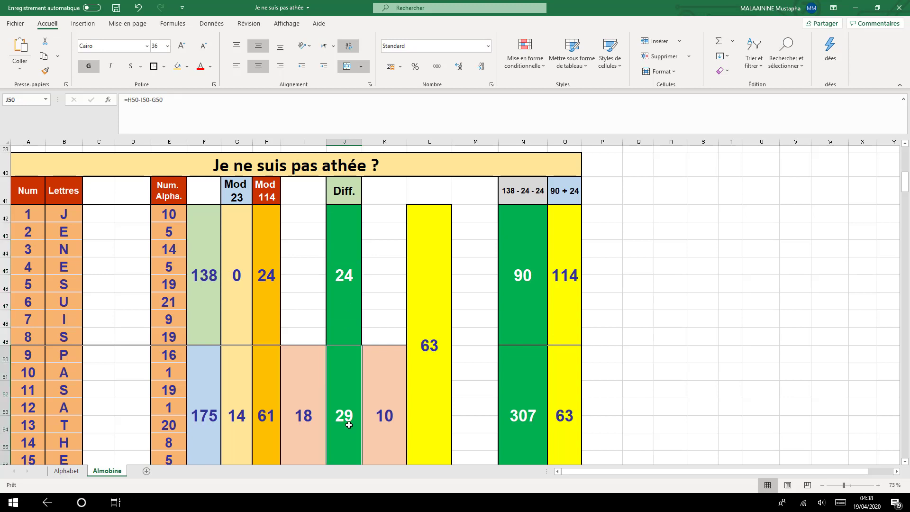
{"action": "double_click", "coordinate": [349, 425]}
{"action": "scroll", "coordinate": [332, 375], "scroll_direction": "down", "scroll_amount": 1}
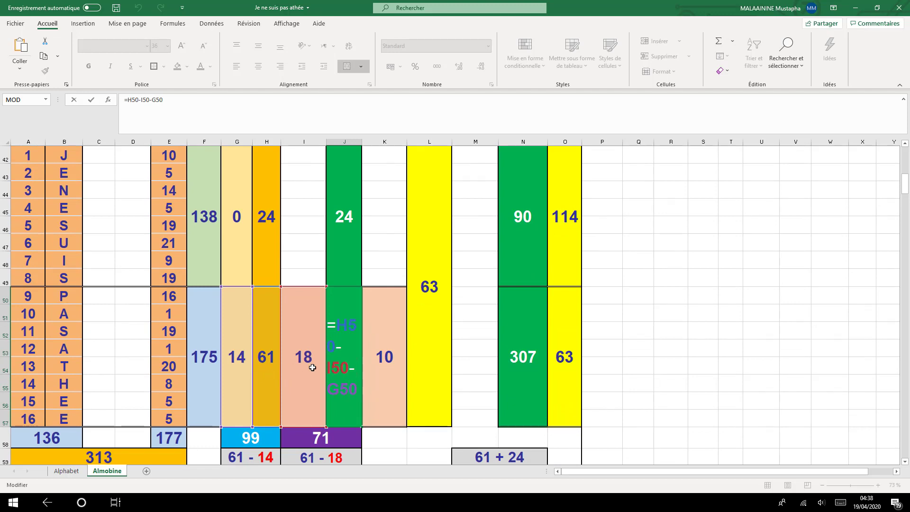
{"action": "key", "text": "Return"}
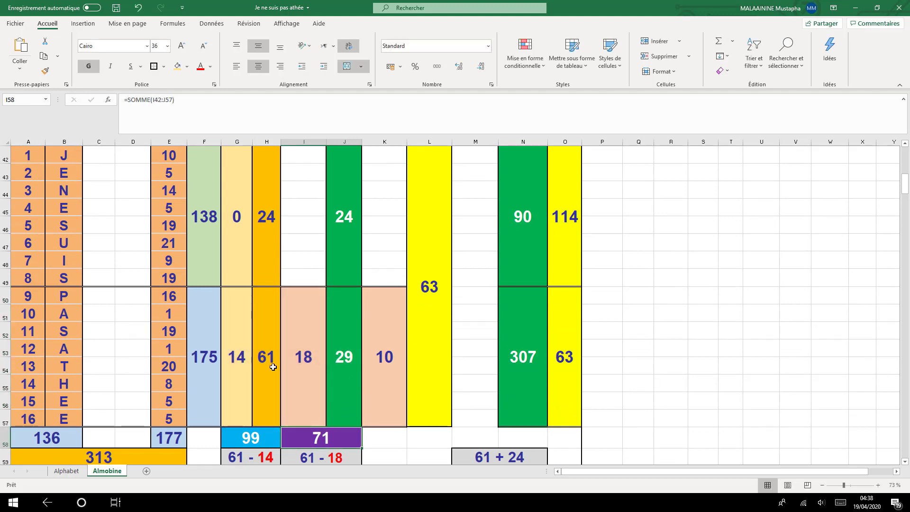
{"action": "left_click", "coordinate": [351, 357]}
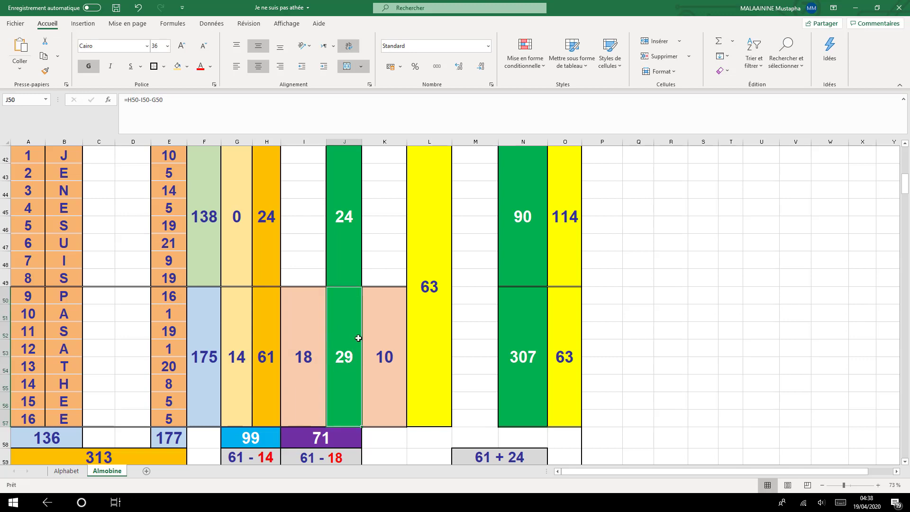
- Examine the value in K50 and the SOMME formula in the tall merged cell L42
{"action": "left_click", "coordinate": [380, 356]}
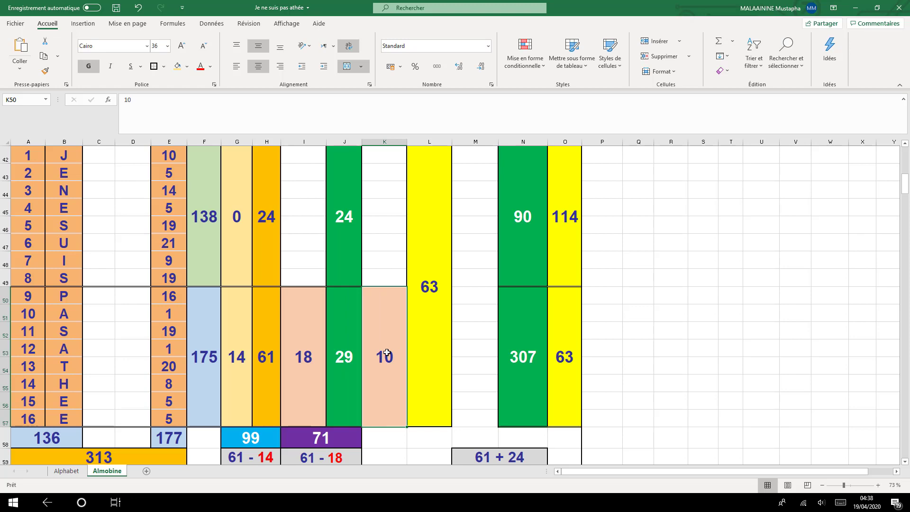
{"action": "left_click", "coordinate": [429, 320]}
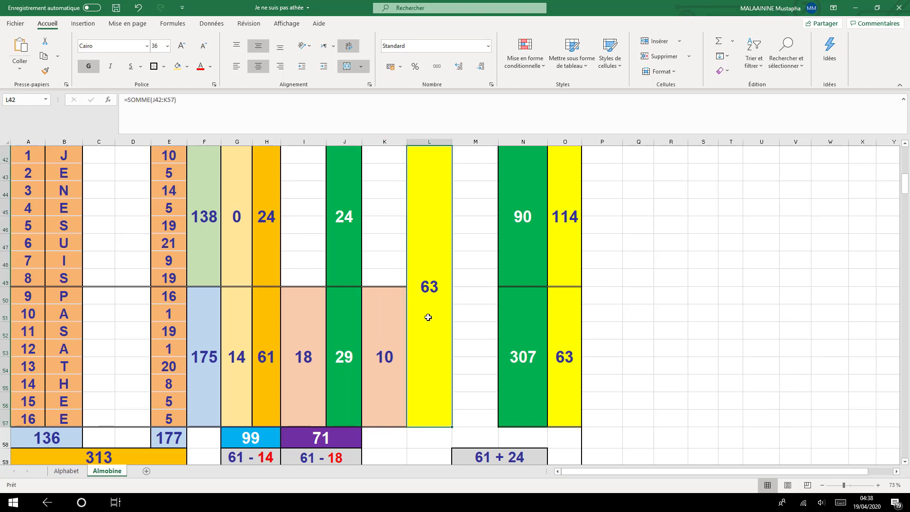
{"action": "scroll", "coordinate": [455, 322], "scroll_direction": "down", "scroll_amount": 1}
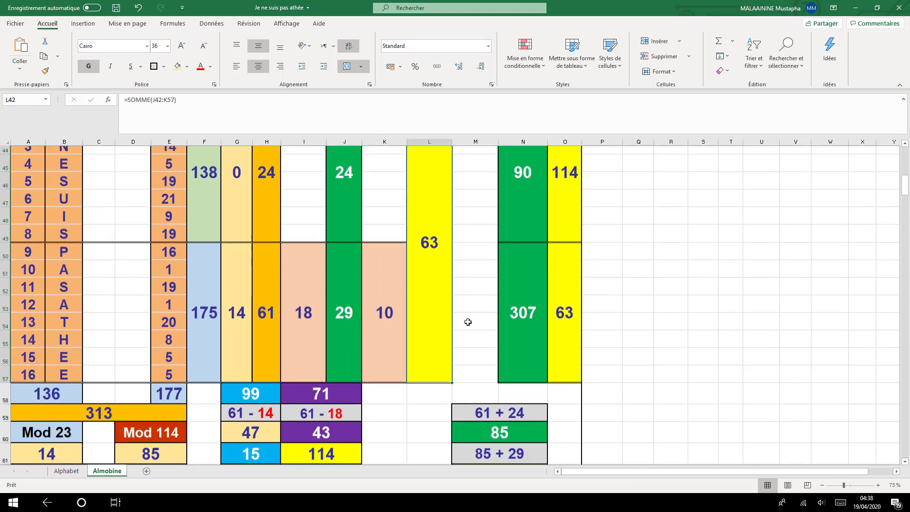
{"action": "scroll", "coordinate": [461, 320], "scroll_direction": "up", "scroll_amount": 2}
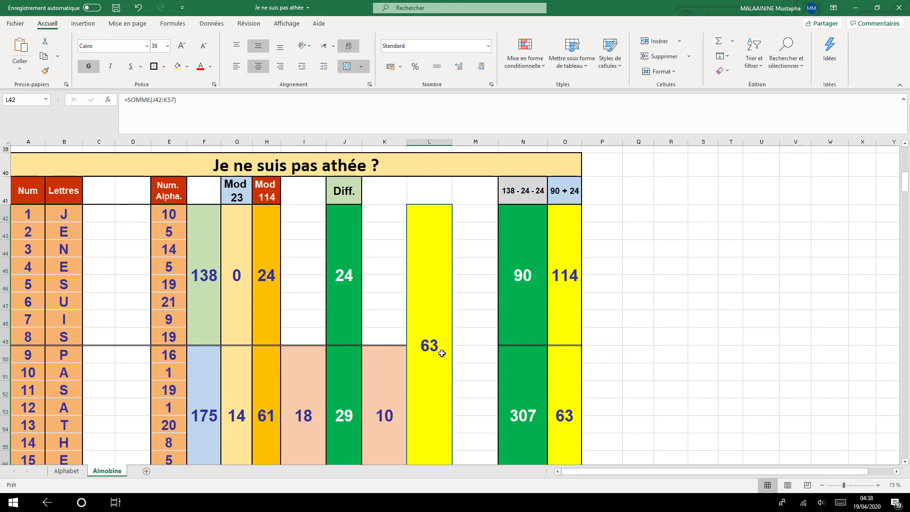
{"action": "scroll", "coordinate": [442, 353], "scroll_direction": "down", "scroll_amount": 1}
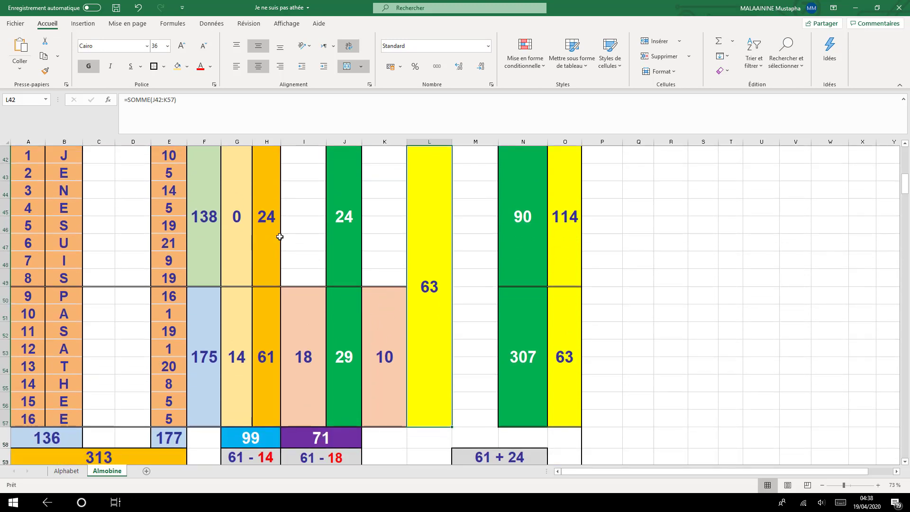
- Trace the cells referenced by the difference formula in J50 and by the sum formula in L42, checking J42 and K50
{"action": "left_click", "coordinate": [344, 226]}
{"action": "left_click", "coordinate": [335, 360]}
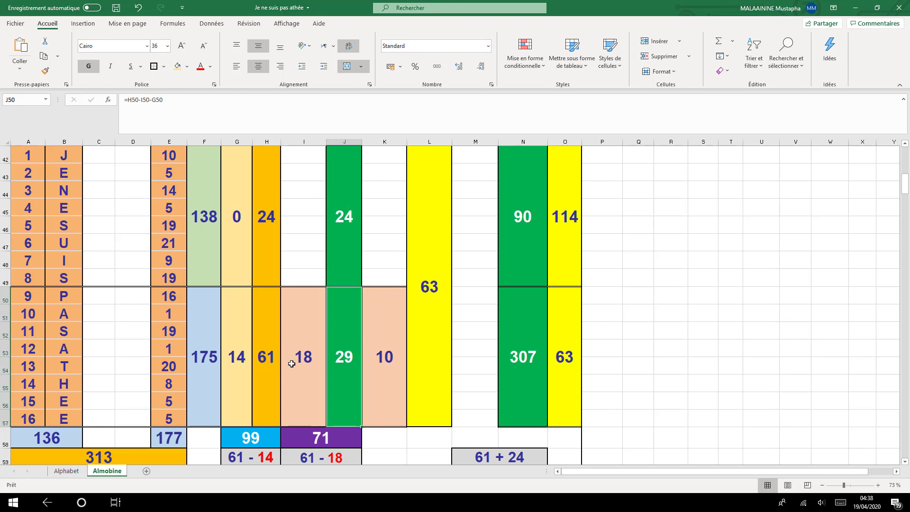
{"action": "double_click", "coordinate": [344, 357]}
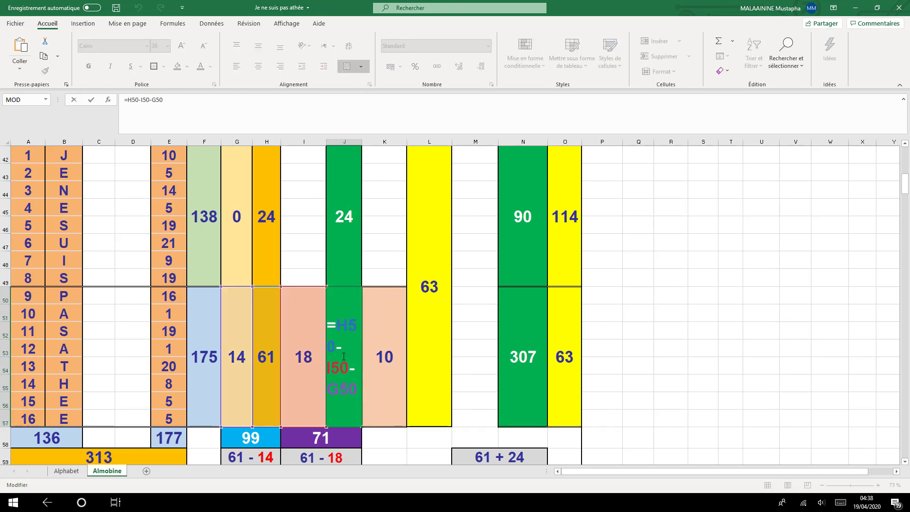
{"action": "key", "text": "Return"}
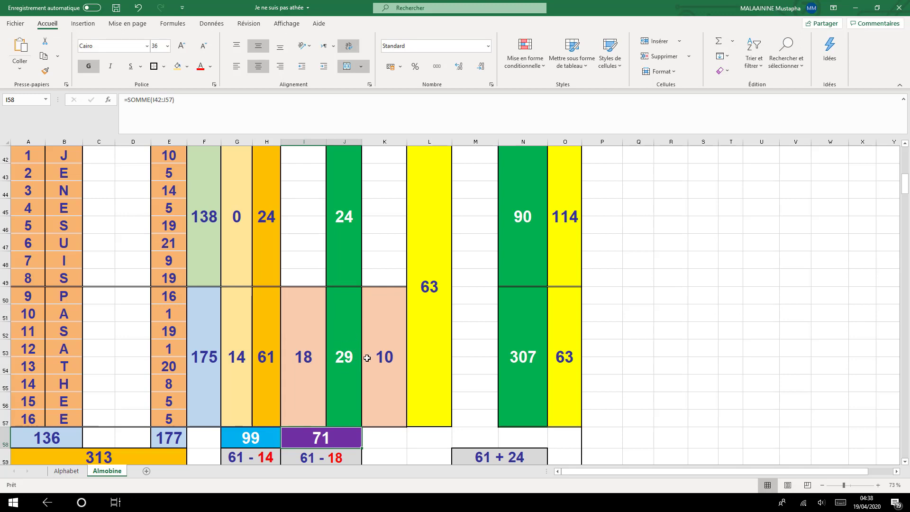
{"action": "left_click", "coordinate": [388, 357]}
{"action": "double_click", "coordinate": [433, 301]}
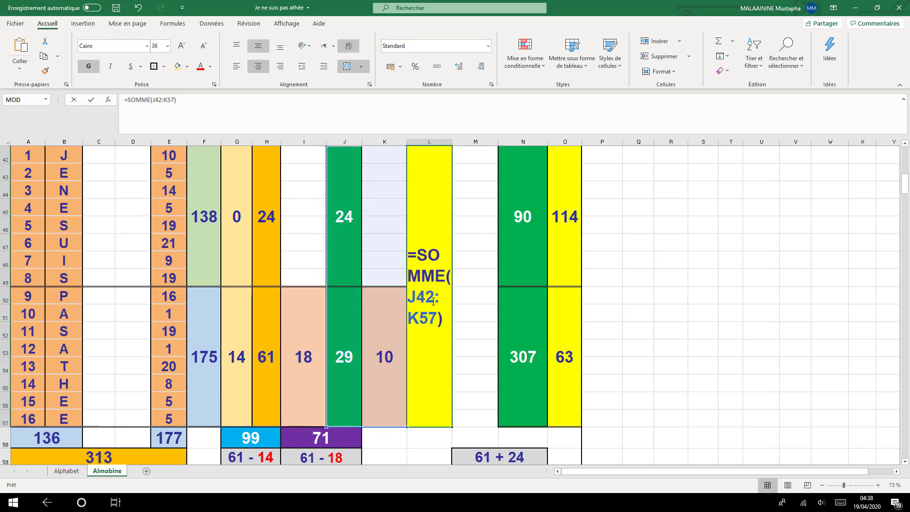
{"action": "key", "text": "Return"}
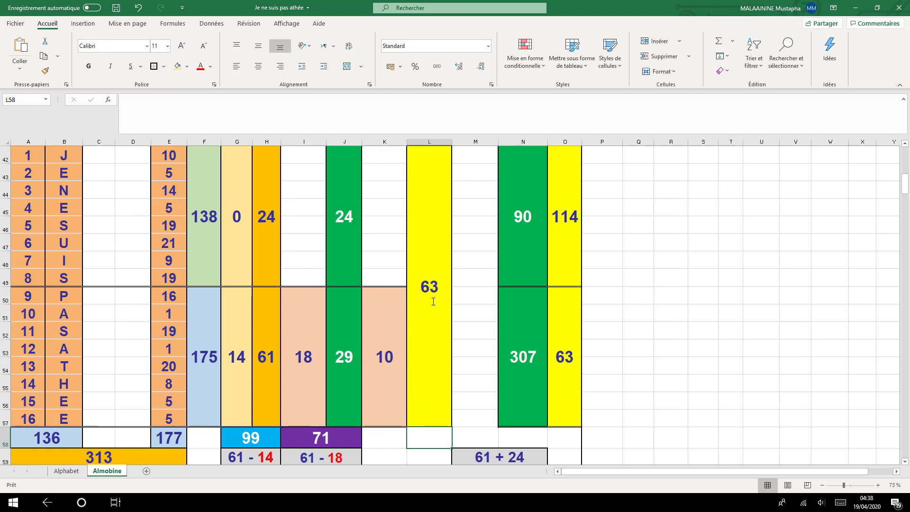
- Inspect the subtraction formula in N42 with its referenced cells, and the addition formula in O42
{"action": "scroll", "coordinate": [433, 301], "scroll_direction": "up", "scroll_amount": 1}
{"action": "left_click", "coordinate": [518, 379]}
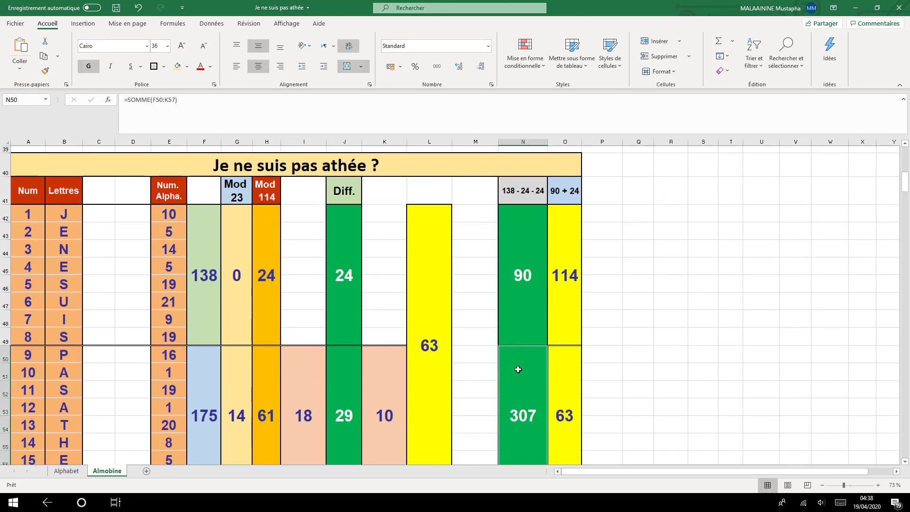
{"action": "left_click", "coordinate": [524, 296]}
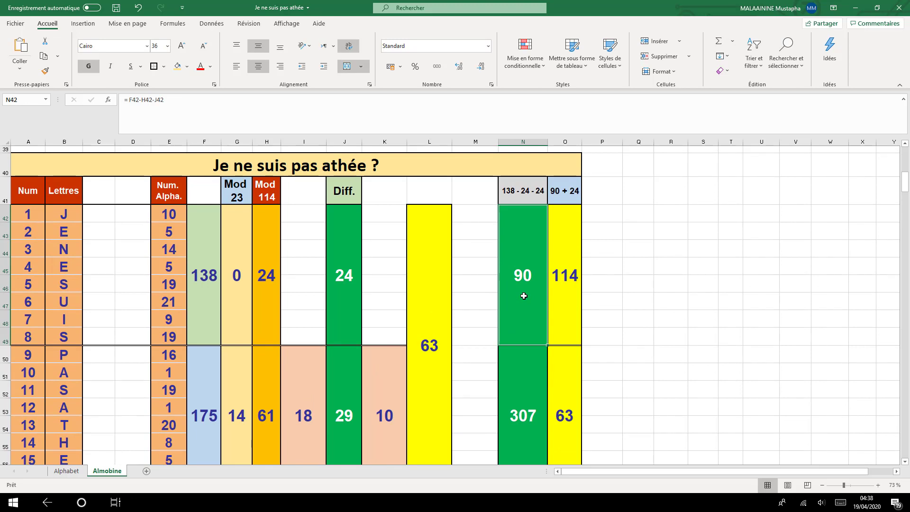
{"action": "double_click", "coordinate": [523, 296]}
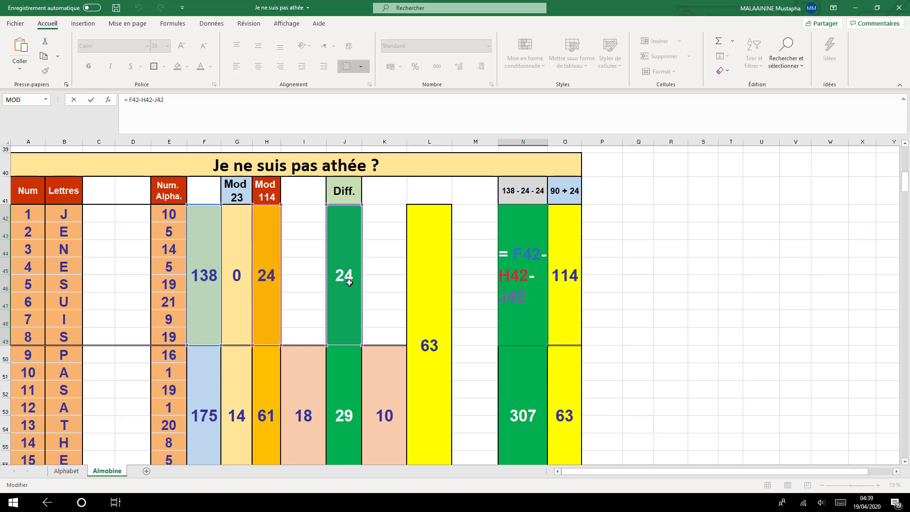
{"action": "key", "text": "Return"}
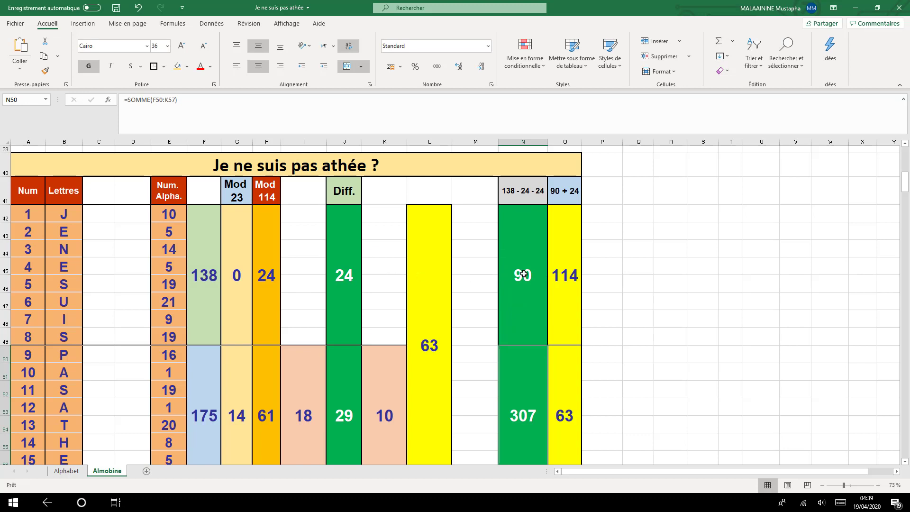
{"action": "left_click", "coordinate": [333, 272]}
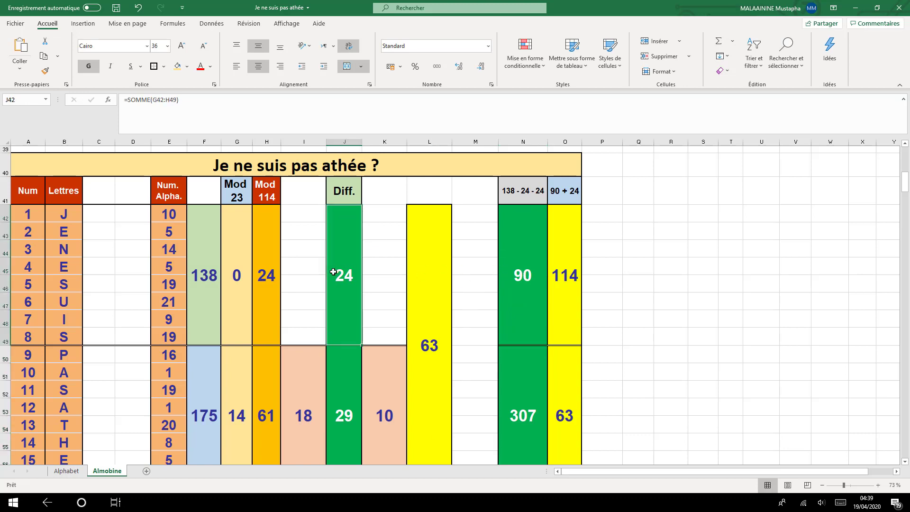
{"action": "left_click", "coordinate": [570, 271]}
- Trace the range summed by the formula in N50 and examine the value in O50
{"action": "scroll", "coordinate": [571, 270], "scroll_direction": "down", "scroll_amount": 1}
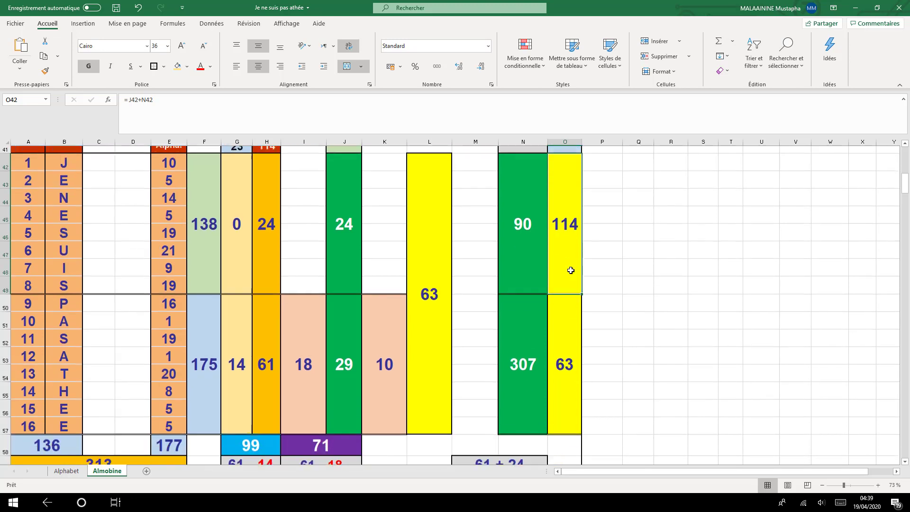
{"action": "double_click", "coordinate": [527, 359]}
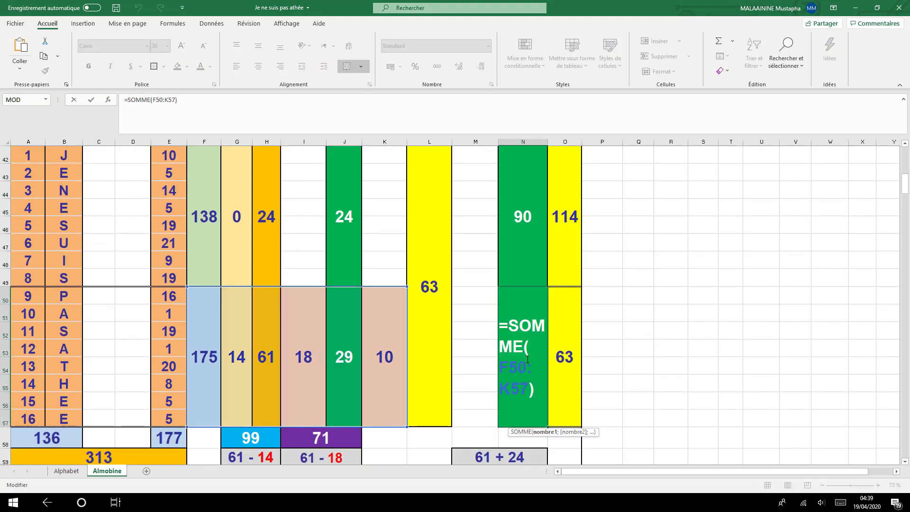
{"action": "key", "text": "Return"}
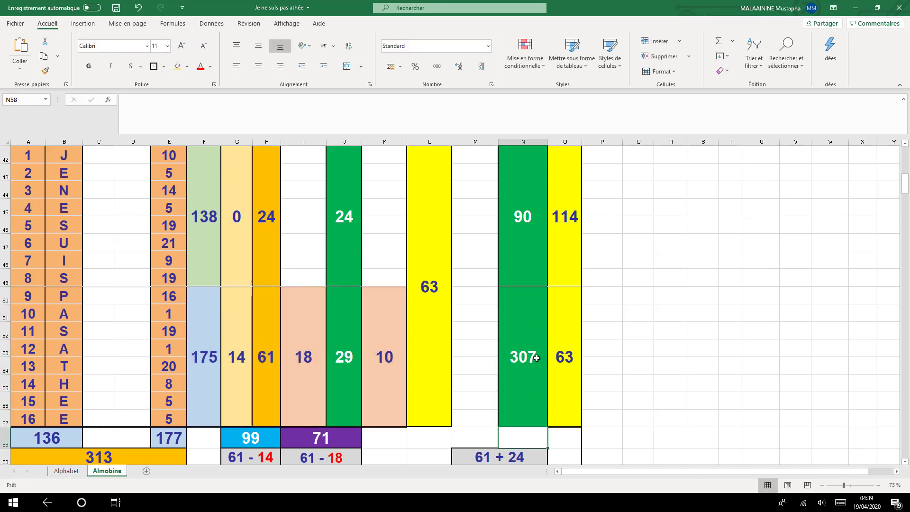
{"action": "left_click", "coordinate": [574, 358]}
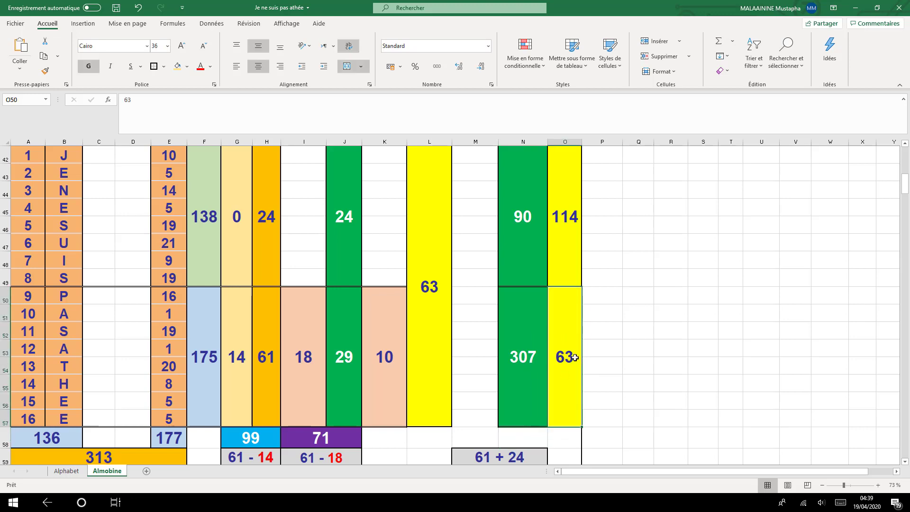
- Trace the Mod 23 and Mod 114 range summed by the formula in G58
{"action": "scroll", "coordinate": [574, 358], "scroll_direction": "down", "scroll_amount": 1}
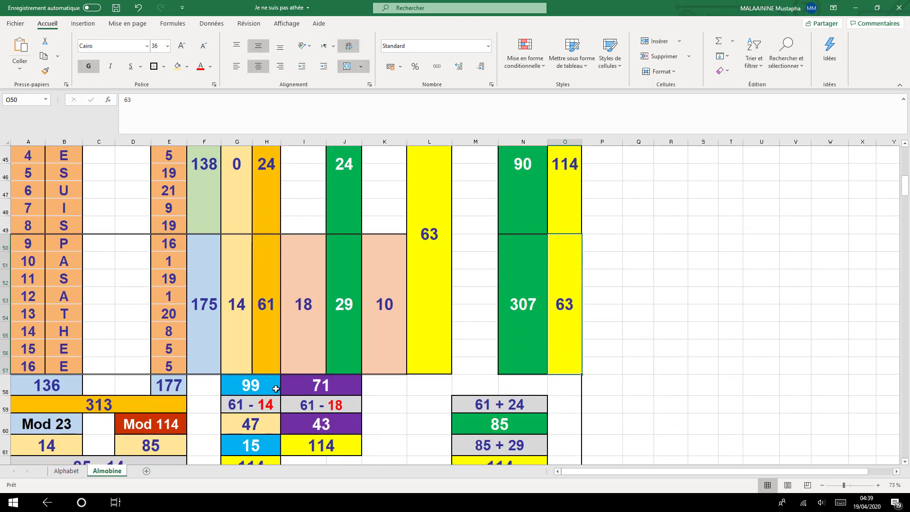
{"action": "left_click", "coordinate": [245, 387]}
{"action": "double_click", "coordinate": [245, 388]}
{"action": "scroll", "coordinate": [247, 385], "scroll_direction": "up", "scroll_amount": 3}
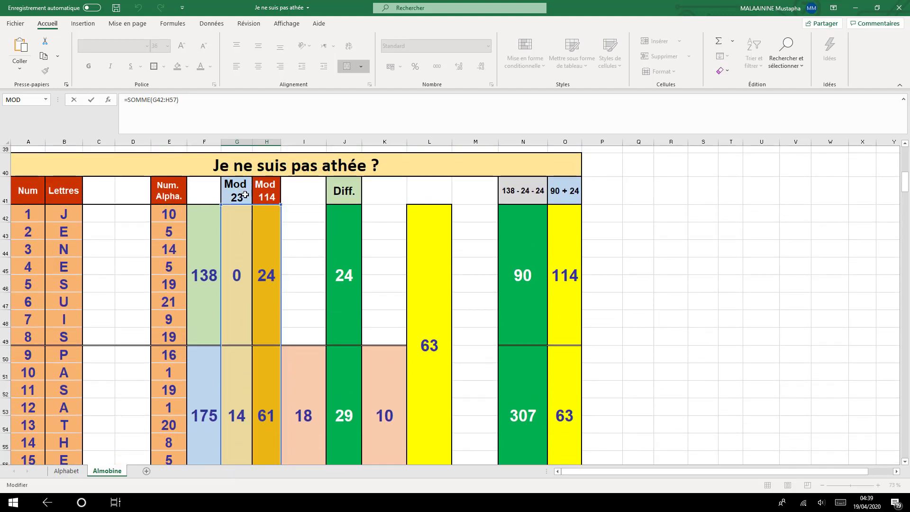
{"action": "key", "text": "Escape"}
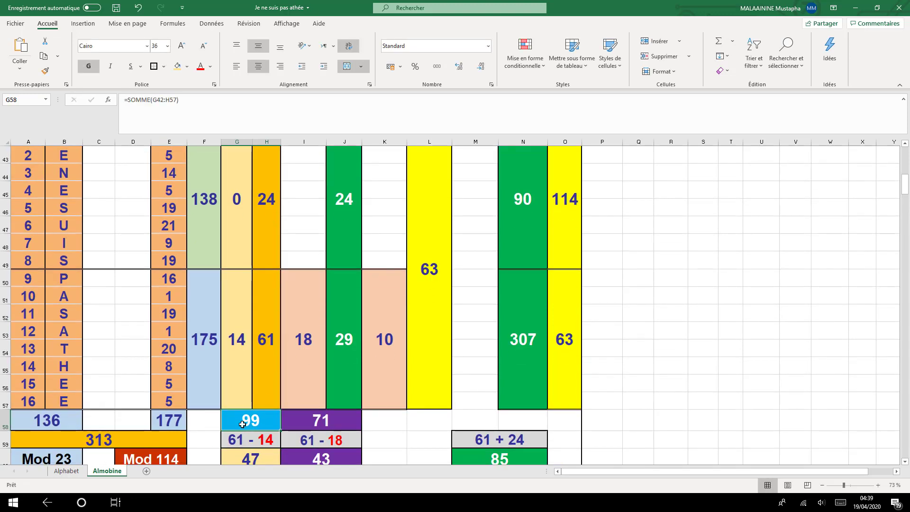
- Compare H50 and G50 with the "61 - 14" label in G59 and the subtraction formula in G60
{"action": "left_click", "coordinate": [264, 356]}
{"action": "left_click", "coordinate": [233, 351]}
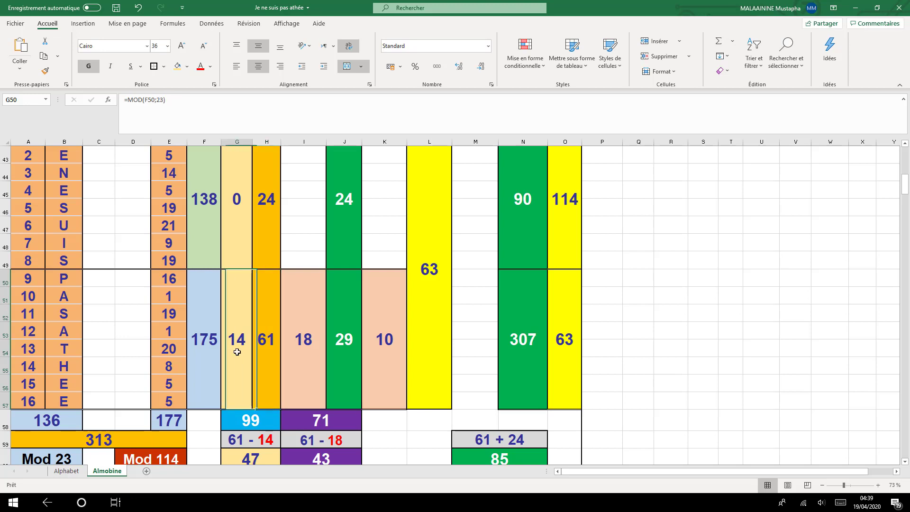
{"action": "left_click", "coordinate": [269, 346]}
{"action": "left_click", "coordinate": [242, 347]}
{"action": "scroll", "coordinate": [244, 350], "scroll_direction": "down", "scroll_amount": 1}
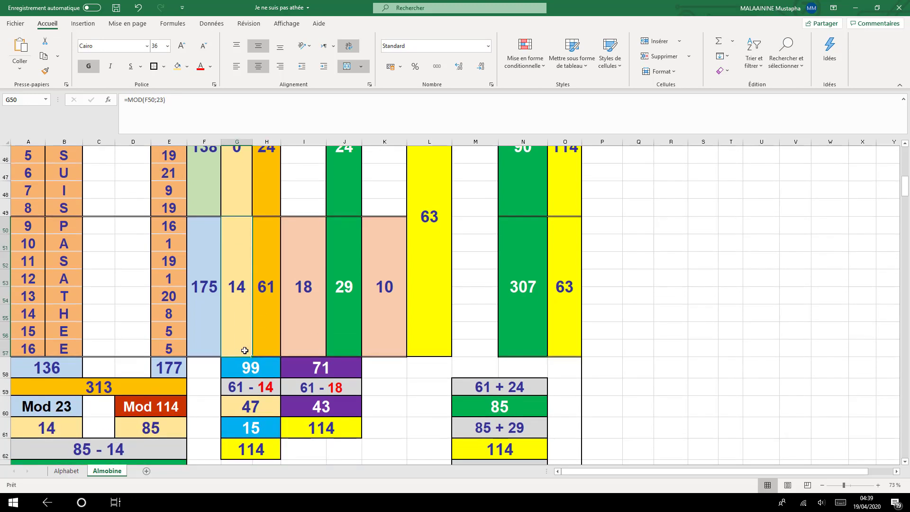
{"action": "left_click", "coordinate": [240, 390]}
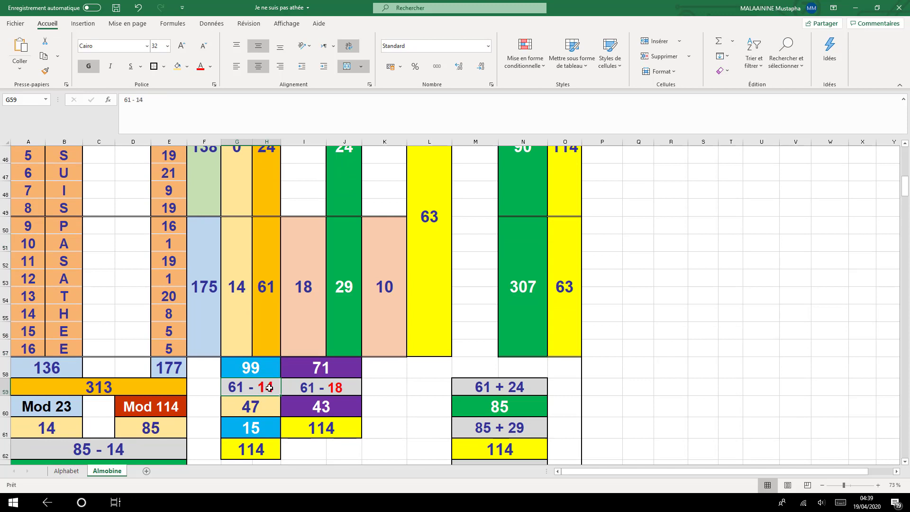
{"action": "left_click", "coordinate": [242, 407]}
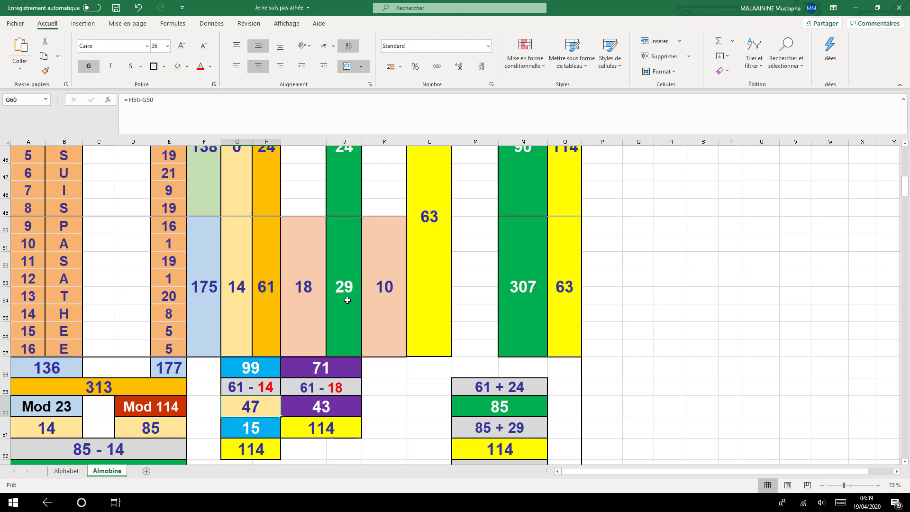
- Examine G61 and the addition formula in G62, and check the sum of the Mod 23 and Mod 114 blocks behind G58
{"action": "left_click", "coordinate": [248, 431]}
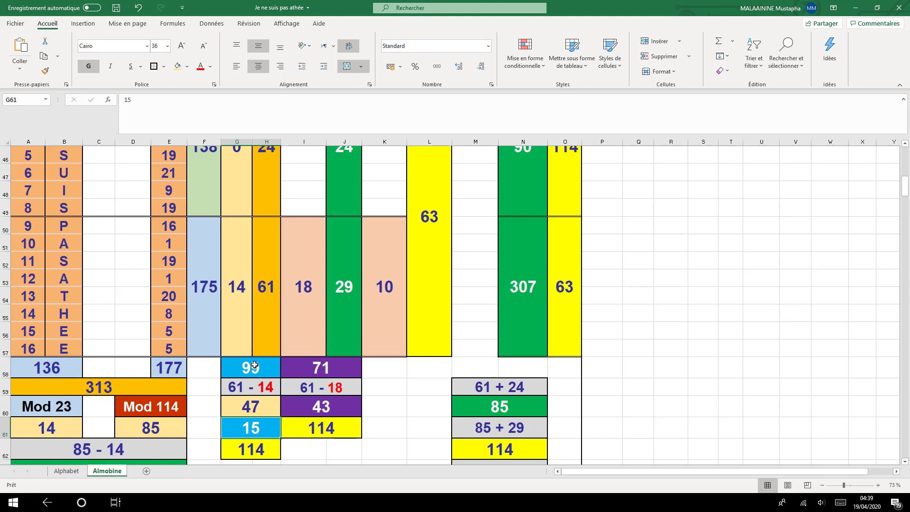
{"action": "left_click", "coordinate": [251, 453]}
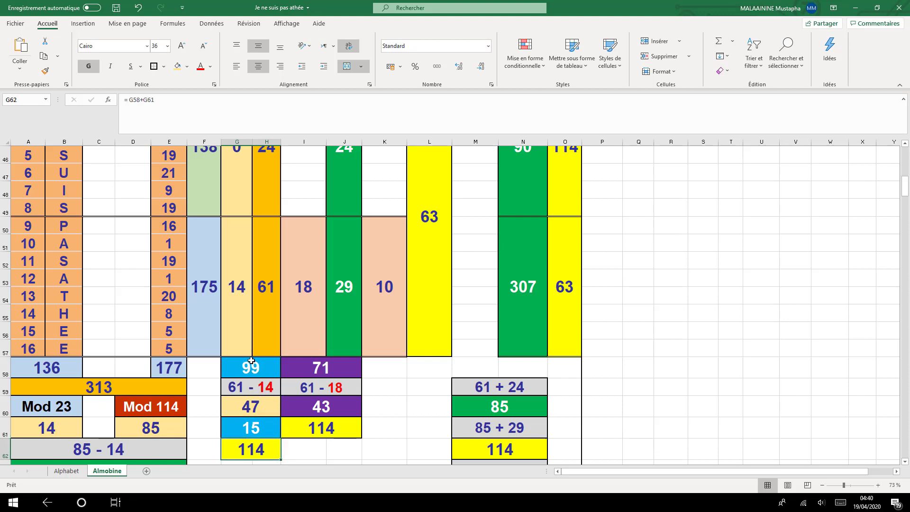
{"action": "left_click", "coordinate": [252, 361]}
{"action": "left_click", "coordinate": [245, 431]}
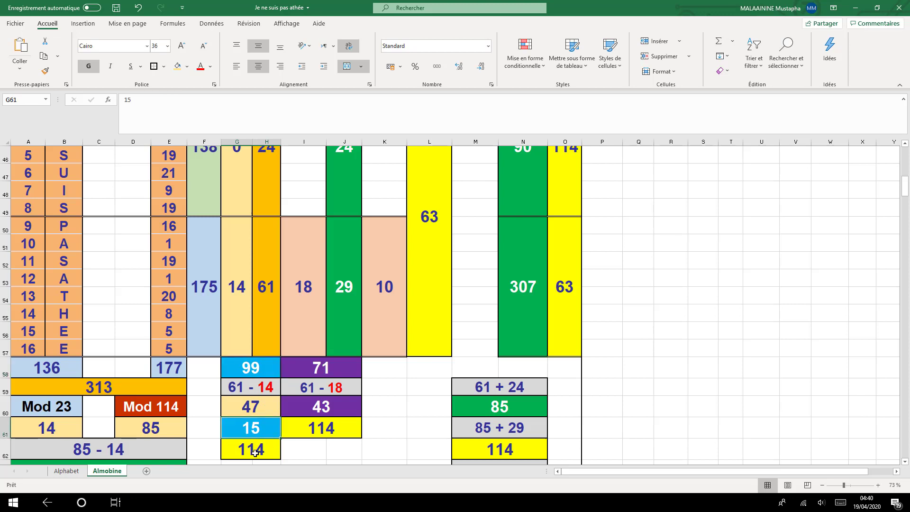
{"action": "left_click", "coordinate": [255, 452]}
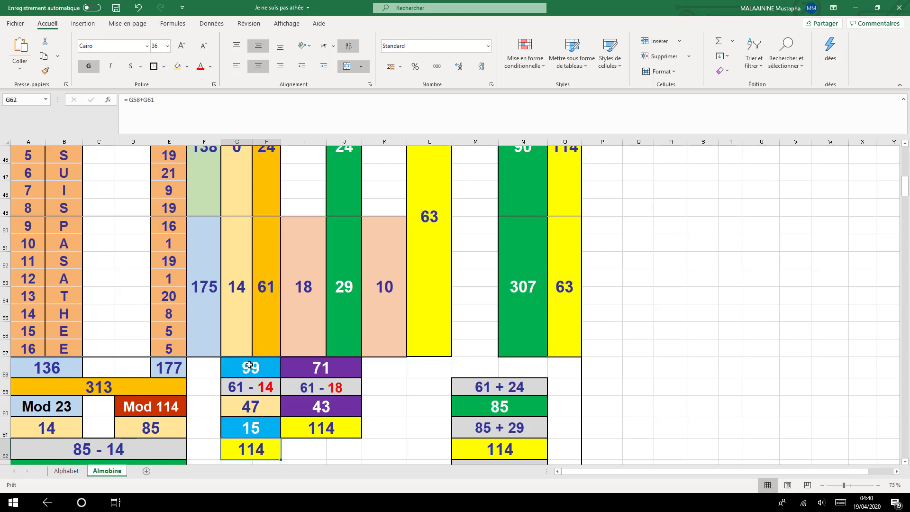
{"action": "left_click_drag", "start_coordinate": [234, 326], "coordinate": [265, 194]}
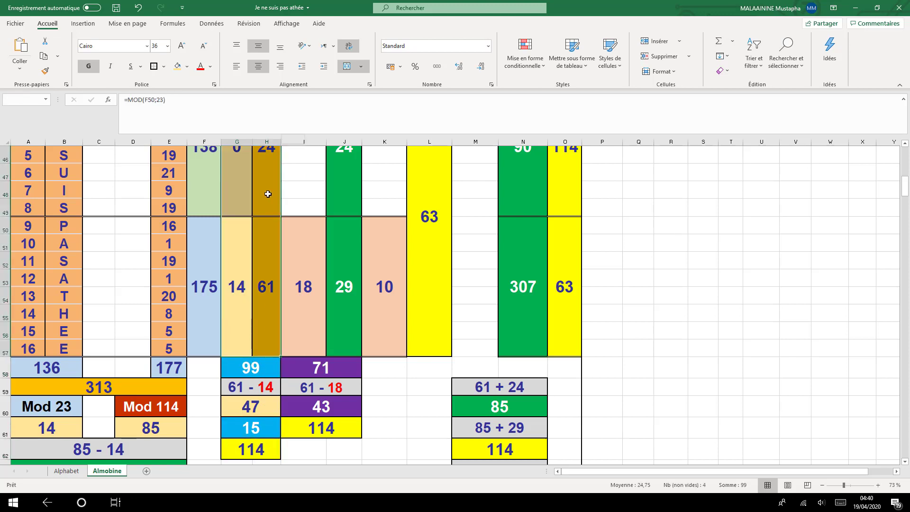
- Trace the range summed by the formula in I58
{"action": "double_click", "coordinate": [317, 368]}
{"action": "scroll", "coordinate": [317, 369], "scroll_direction": "up", "scroll_amount": 2}
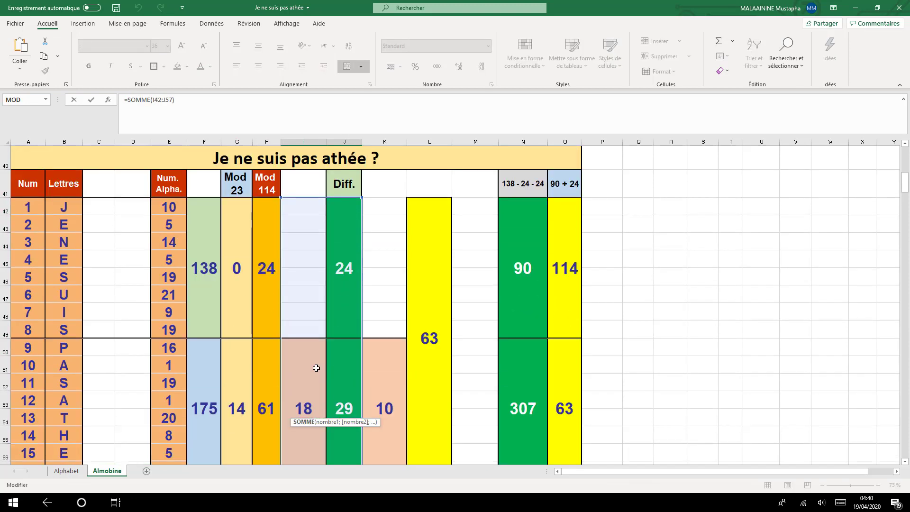
{"action": "scroll", "coordinate": [316, 368], "scroll_direction": "down", "scroll_amount": 3}
{"action": "key", "text": "Return"}
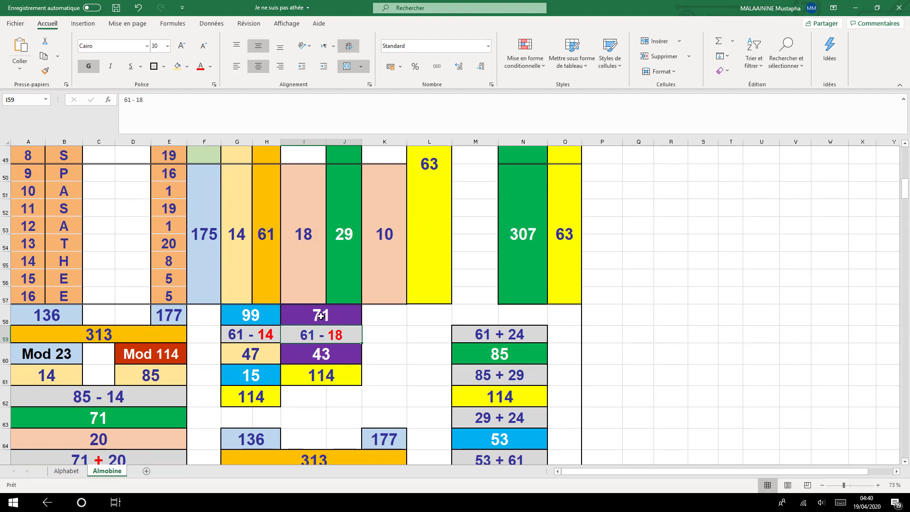
- Examine H50 and I50 and the subtraction formula in I60 that uses them
{"action": "left_click", "coordinate": [274, 258]}
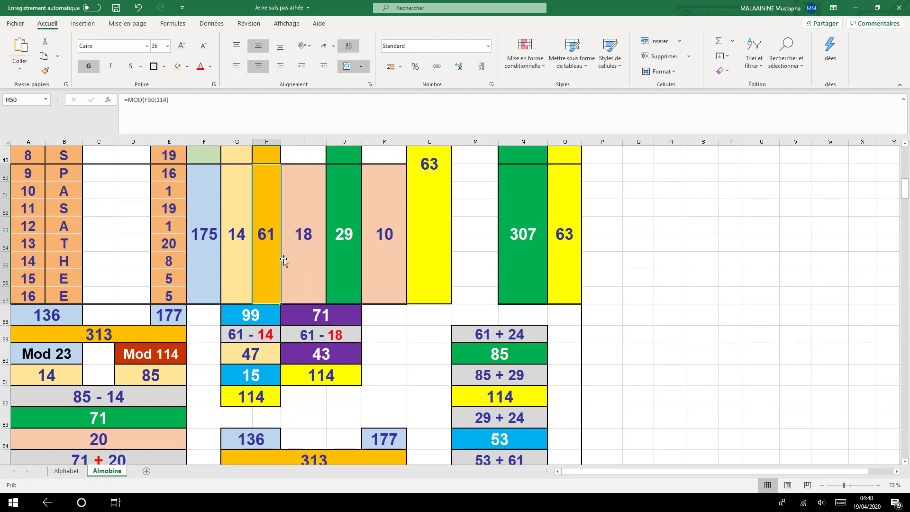
{"action": "left_click", "coordinate": [299, 254]}
{"action": "left_click", "coordinate": [309, 351]}
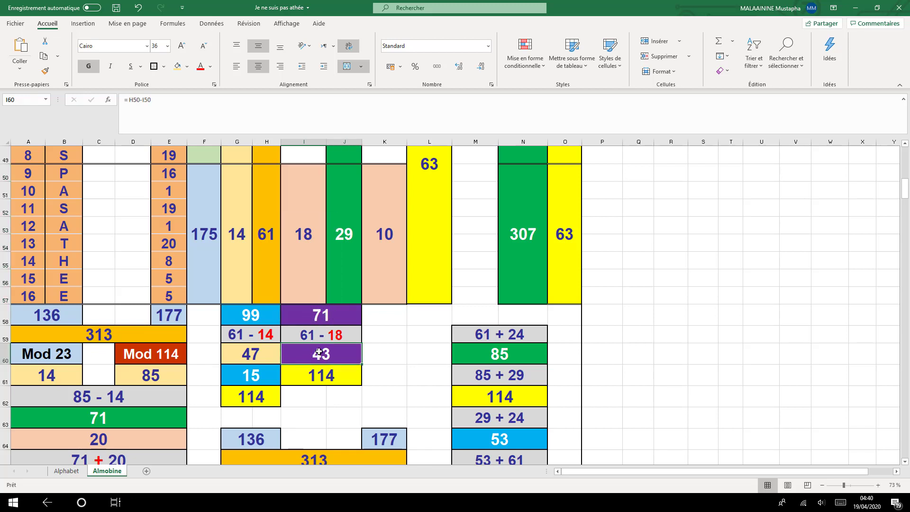
- Examine the addition formula in I61, and select the two calculation blocks in G58:J62
{"action": "left_click", "coordinate": [312, 380]}
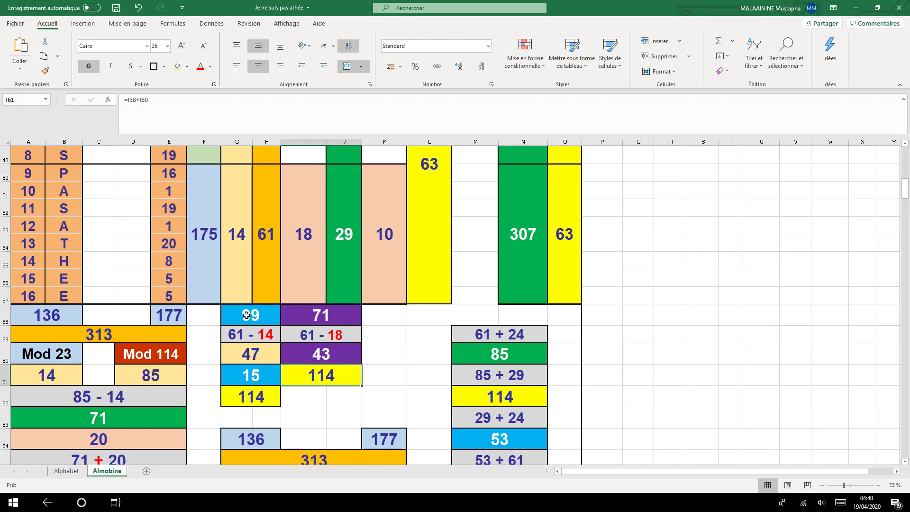
{"action": "left_click_drag", "start_coordinate": [242, 315], "coordinate": [324, 344]}
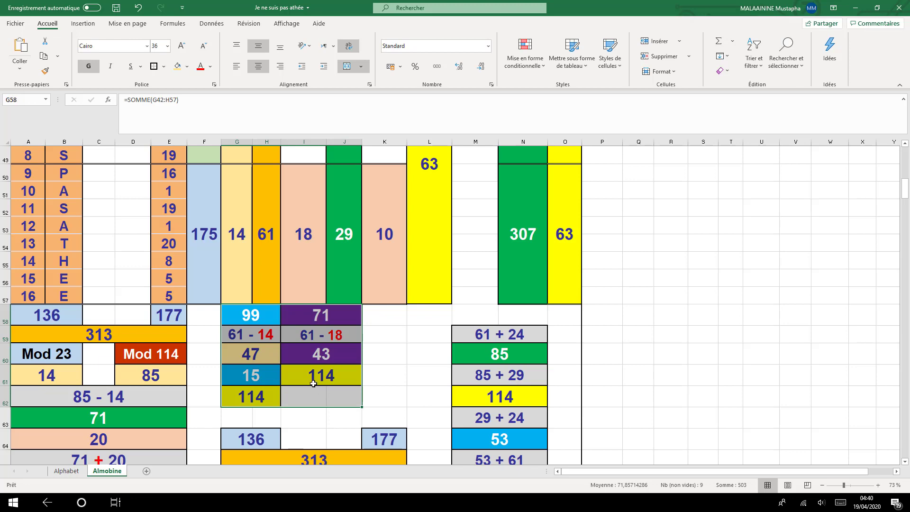
- Trace the Mod 23 and Mod 114 range summed by the formula in G58
{"action": "double_click", "coordinate": [252, 315]}
{"action": "scroll", "coordinate": [252, 314], "scroll_direction": "up", "scroll_amount": 3}
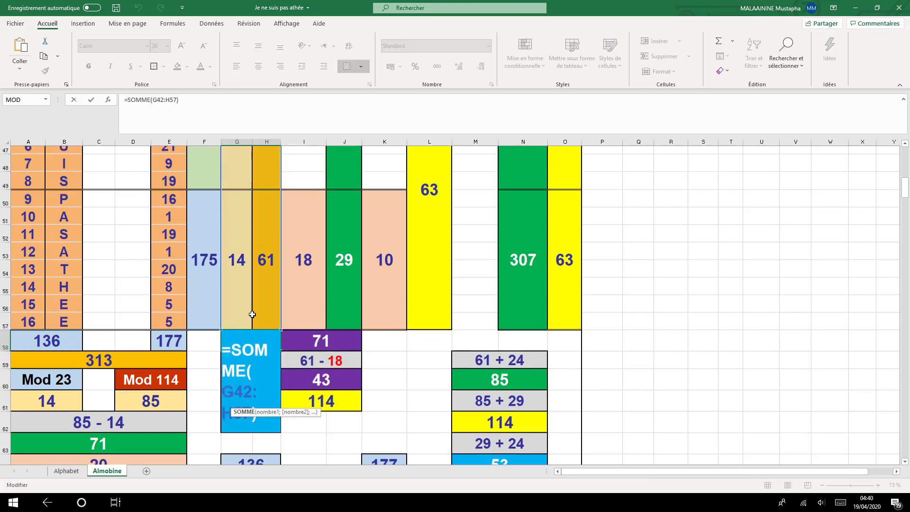
{"action": "scroll", "coordinate": [252, 315], "scroll_direction": "down", "scroll_amount": 2}
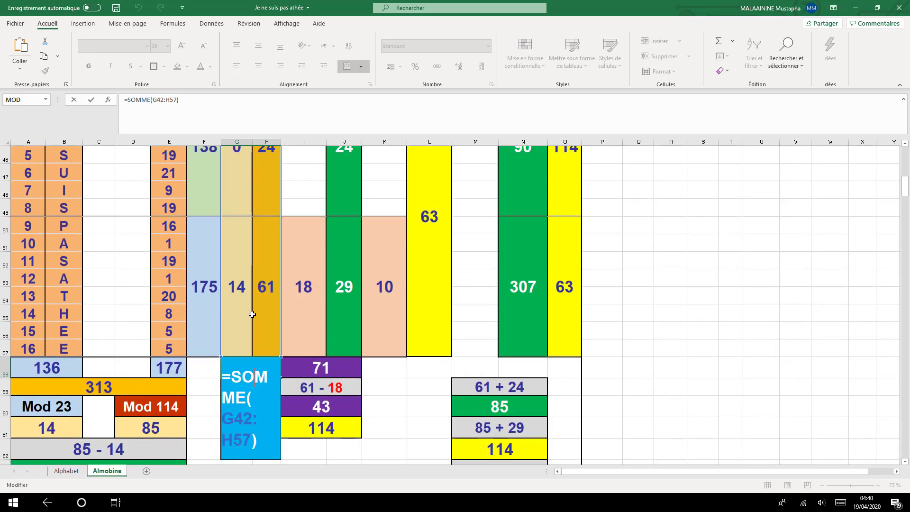
{"action": "key", "text": "Return"}
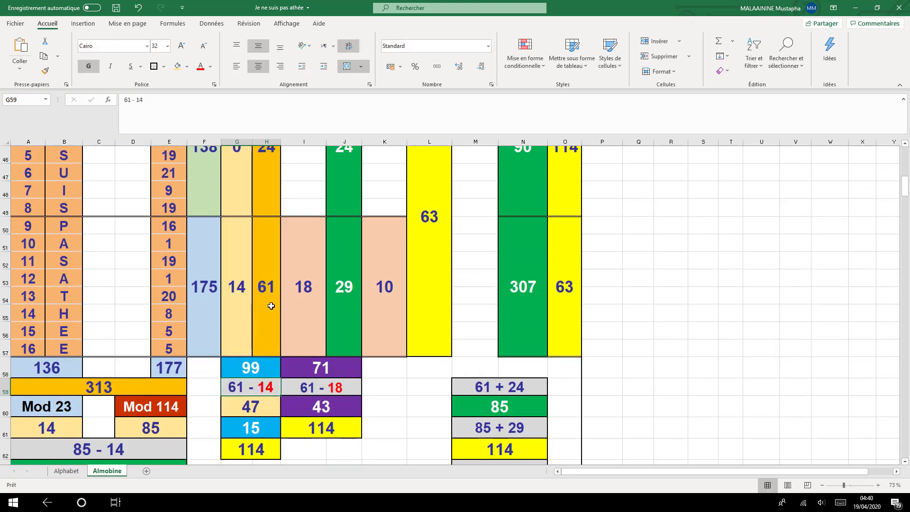
- Examine the subtraction formula in G60, the constant in G61 and the addition formula in G62
{"action": "left_click", "coordinate": [243, 407]}
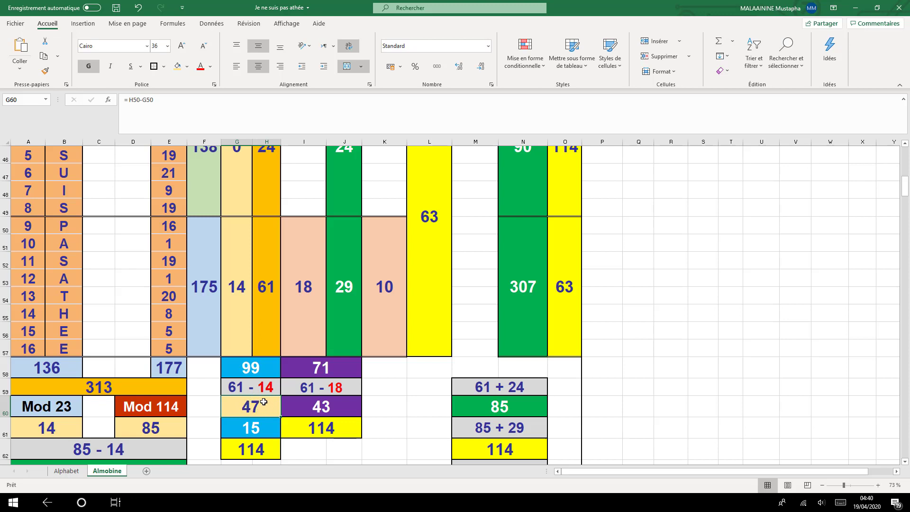
{"action": "left_click", "coordinate": [255, 428]}
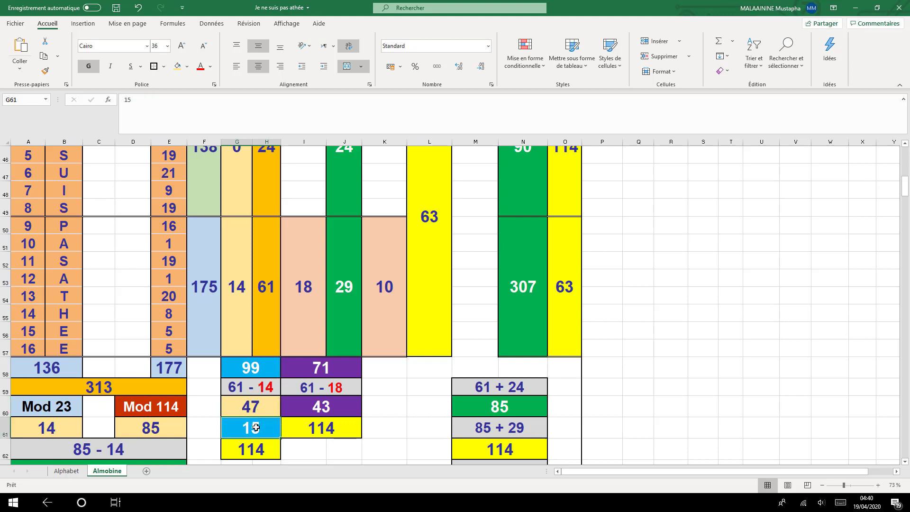
{"action": "left_click", "coordinate": [252, 371]}
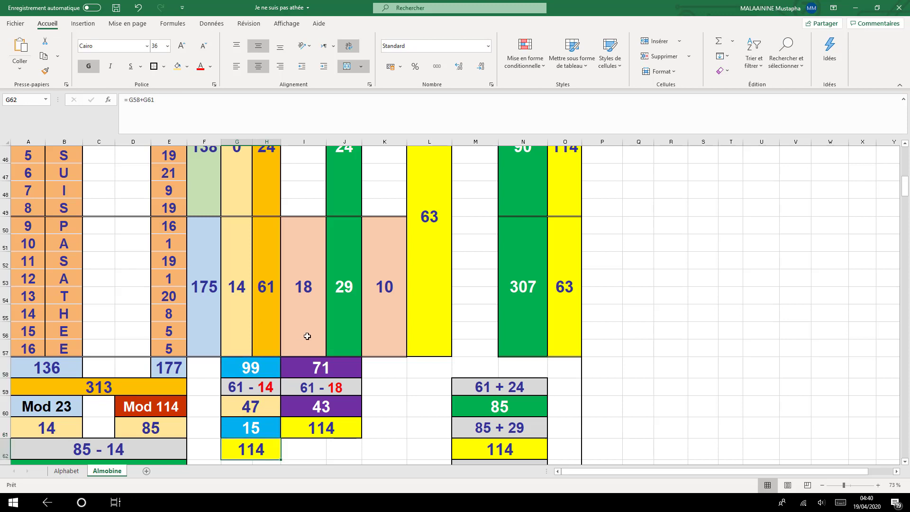
- Trace the range across columns I and J that the formula in I58 sums
{"action": "left_click", "coordinate": [307, 367]}
{"action": "double_click", "coordinate": [307, 367]}
{"action": "scroll", "coordinate": [309, 362], "scroll_direction": "up", "scroll_amount": 2}
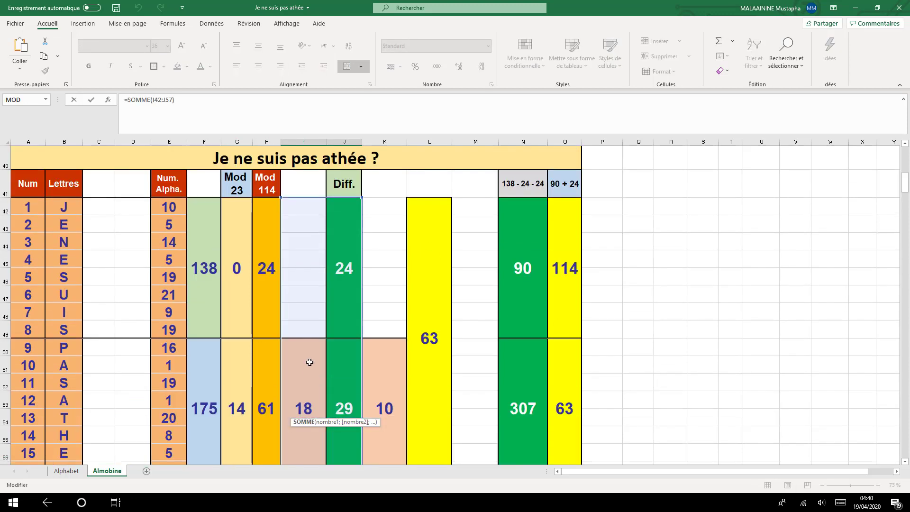
{"action": "scroll", "coordinate": [310, 362], "scroll_direction": "down", "scroll_amount": 2}
{"action": "key", "text": "Return"}
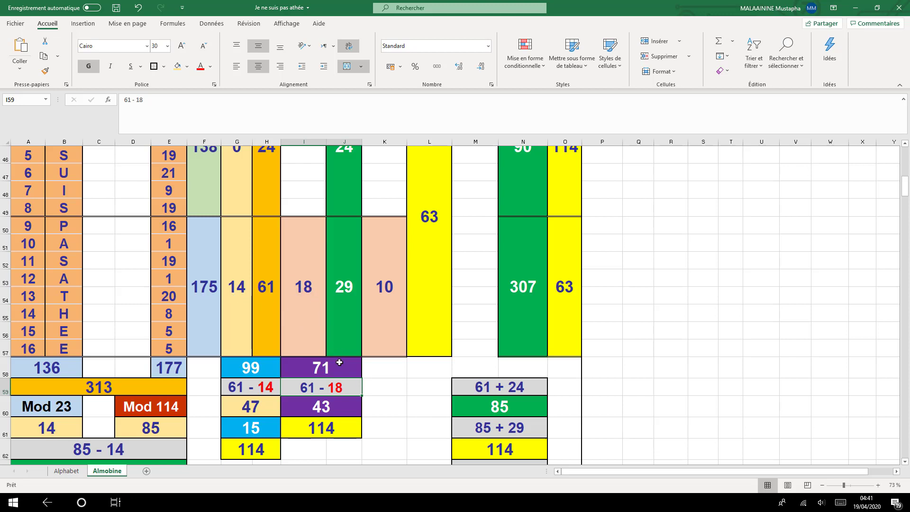
- Examine the formulas in I60 and I58, and trace how I61 adds both cells
{"action": "left_click", "coordinate": [323, 406]}
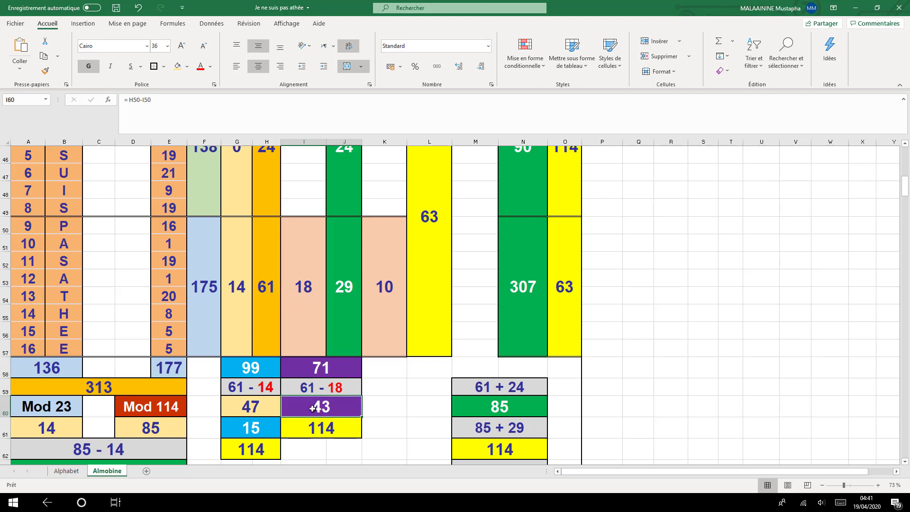
{"action": "left_click", "coordinate": [326, 364]}
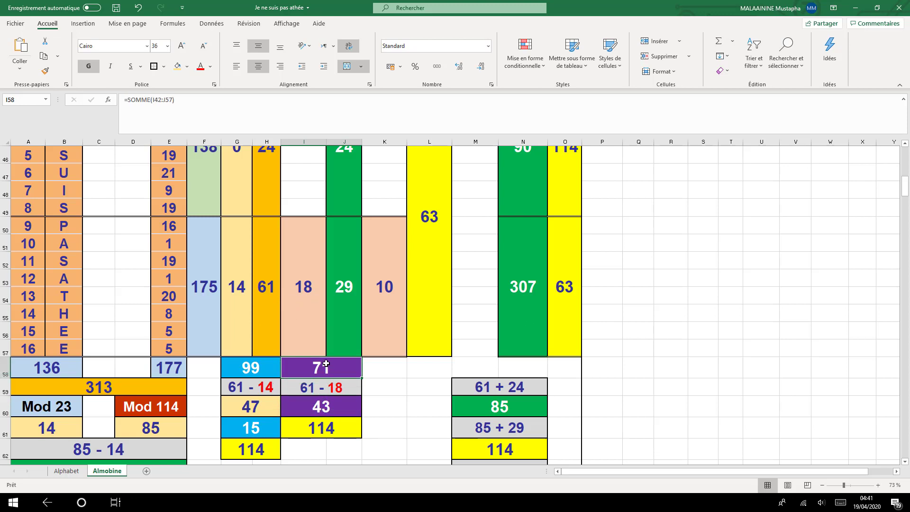
{"action": "left_click", "coordinate": [320, 428]}
{"action": "double_click", "coordinate": [315, 425]}
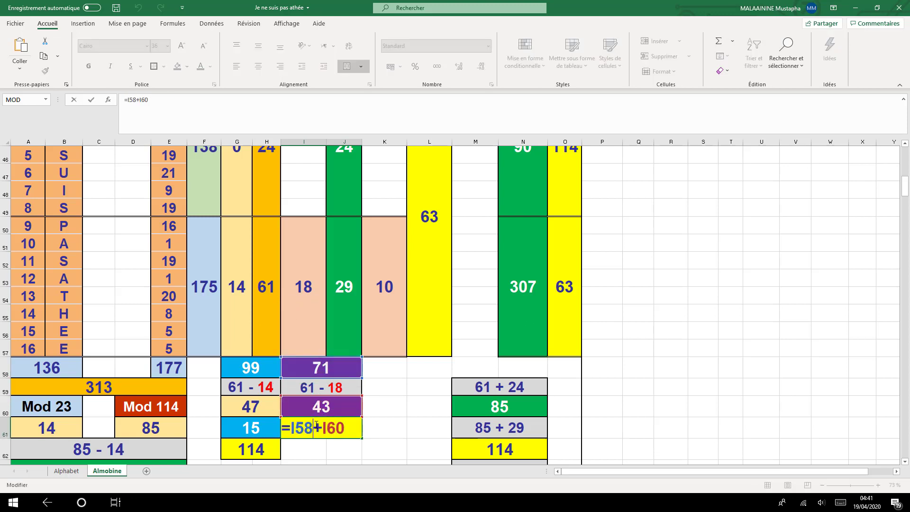
{"action": "key", "text": "Return"}
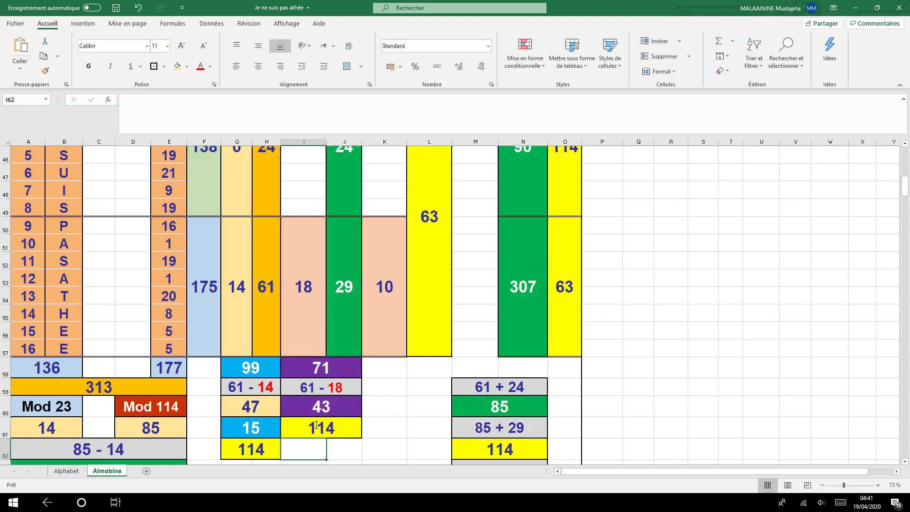
- Compare the Mod 114 values in H42 and H50 with the addition formula in M60
{"action": "left_click", "coordinate": [472, 394]}
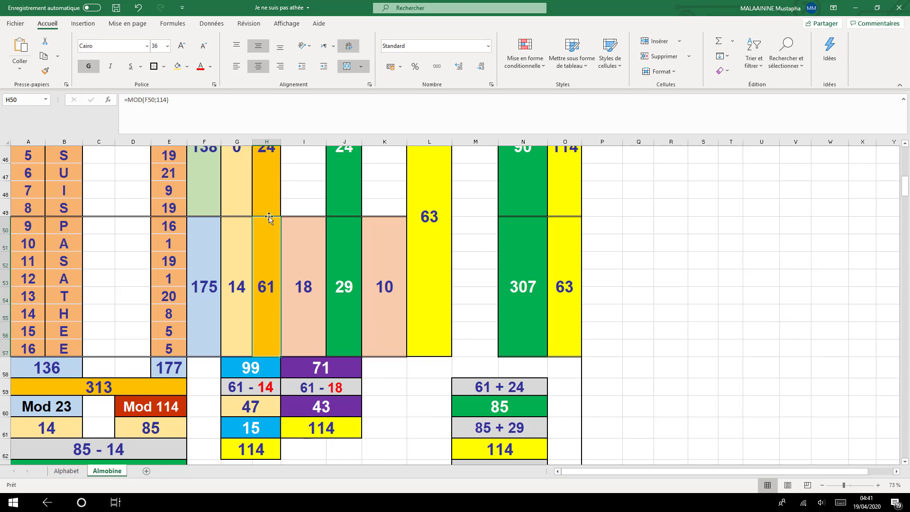
{"action": "left_click", "coordinate": [270, 194]}
{"action": "left_click", "coordinate": [264, 232]}
{"action": "scroll", "coordinate": [264, 232], "scroll_direction": "up", "scroll_amount": 1}
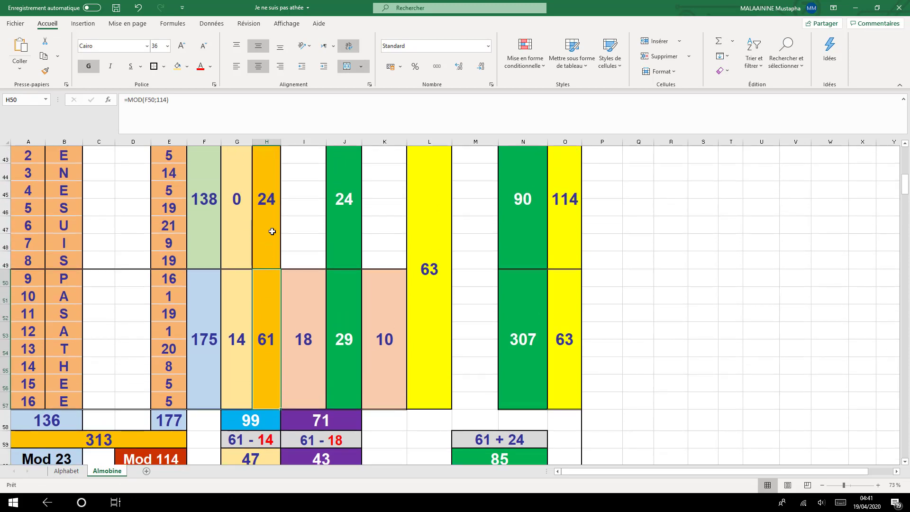
{"action": "scroll", "coordinate": [272, 231], "scroll_direction": "down", "scroll_amount": 1}
{"action": "left_click", "coordinate": [497, 407]}
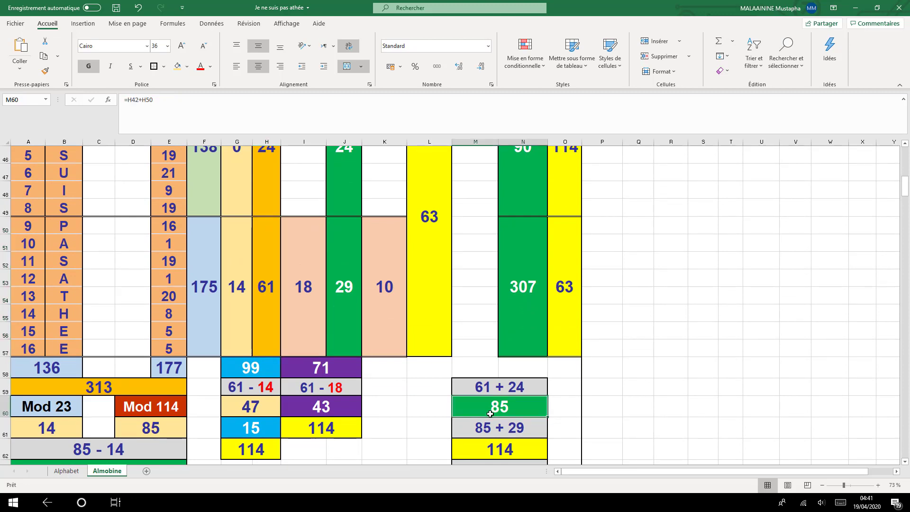
- Examine the J50 formula and the H42:H57 values, and check the addition formula in M62 against them
{"action": "left_click", "coordinate": [353, 303]}
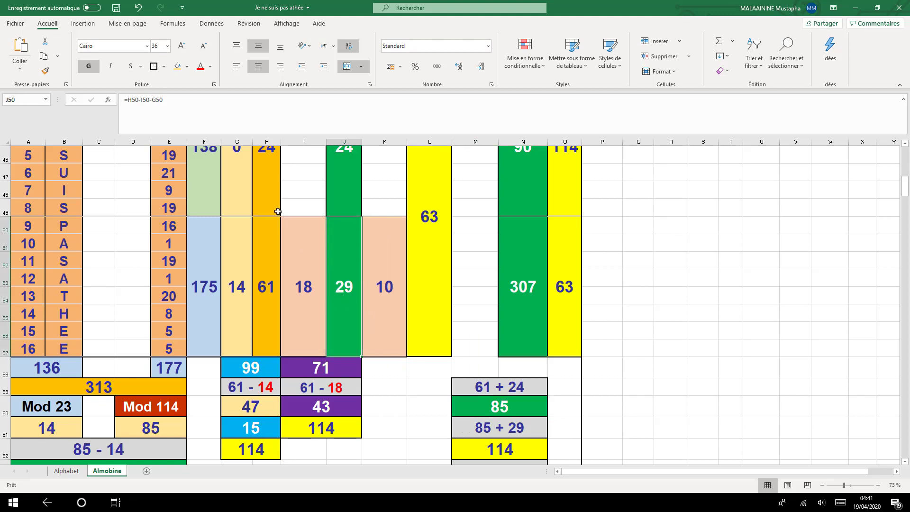
{"action": "left_click_drag", "start_coordinate": [266, 182], "coordinate": [271, 278]}
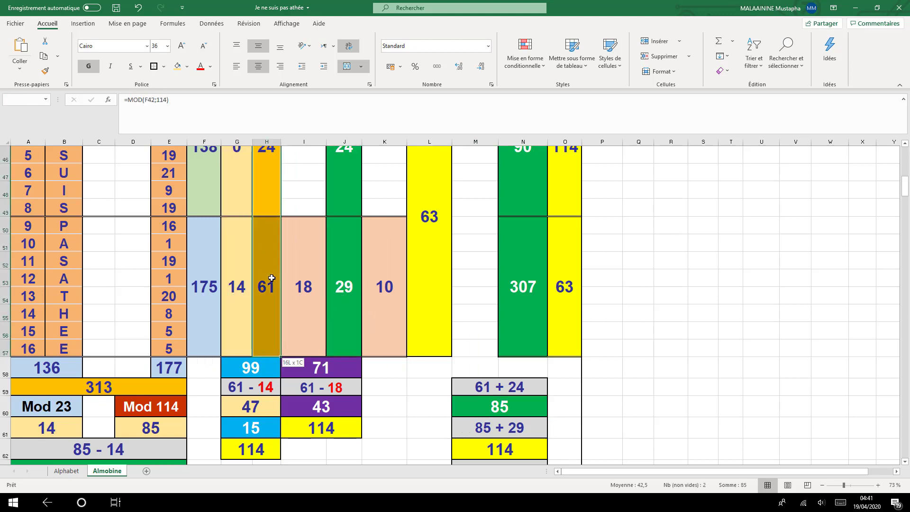
{"action": "left_click", "coordinate": [344, 283]}
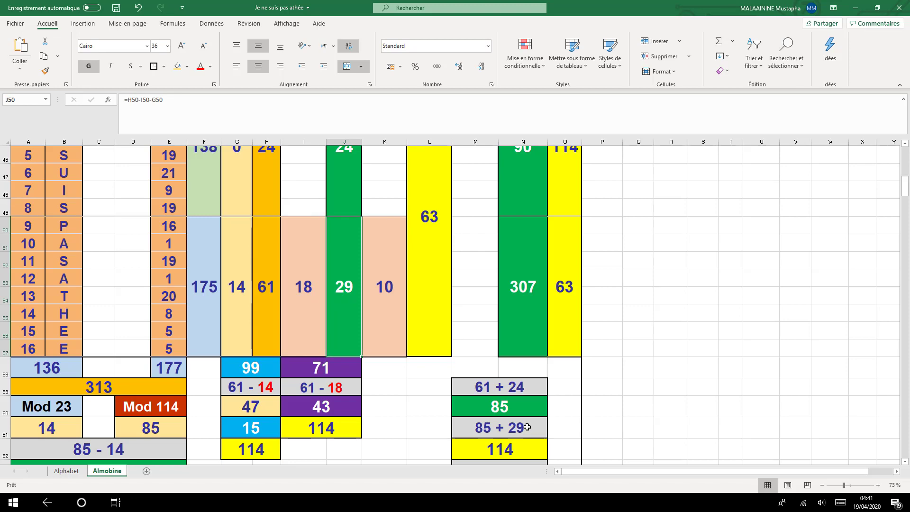
{"action": "left_click", "coordinate": [510, 449]}
{"action": "scroll", "coordinate": [446, 436], "scroll_direction": "down", "scroll_amount": 1}
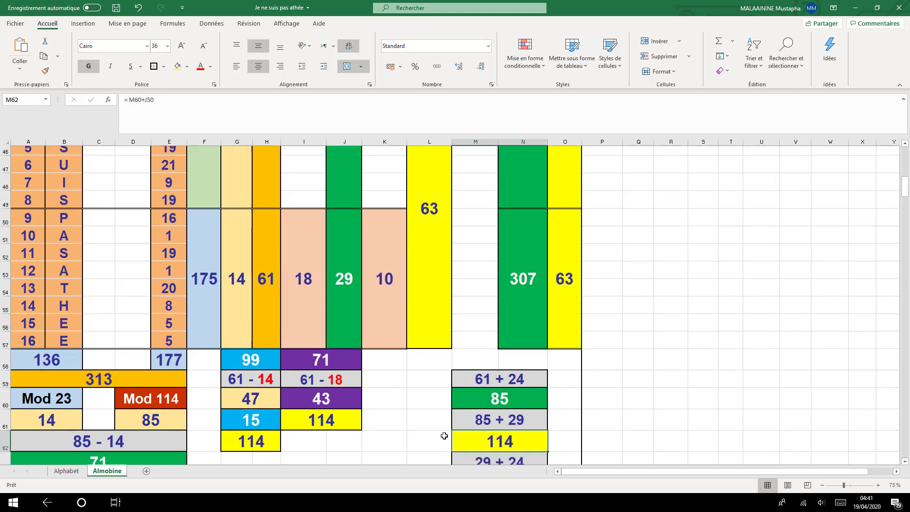
- Compare the difference cells J50 and J42 with the addition formula in M64
{"action": "scroll", "coordinate": [511, 417], "scroll_direction": "up", "scroll_amount": 2}
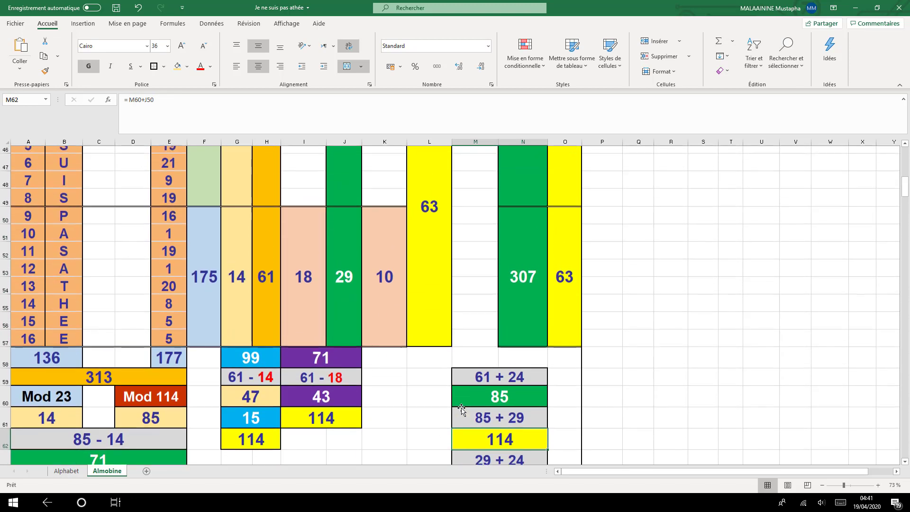
{"action": "left_click", "coordinate": [350, 205]}
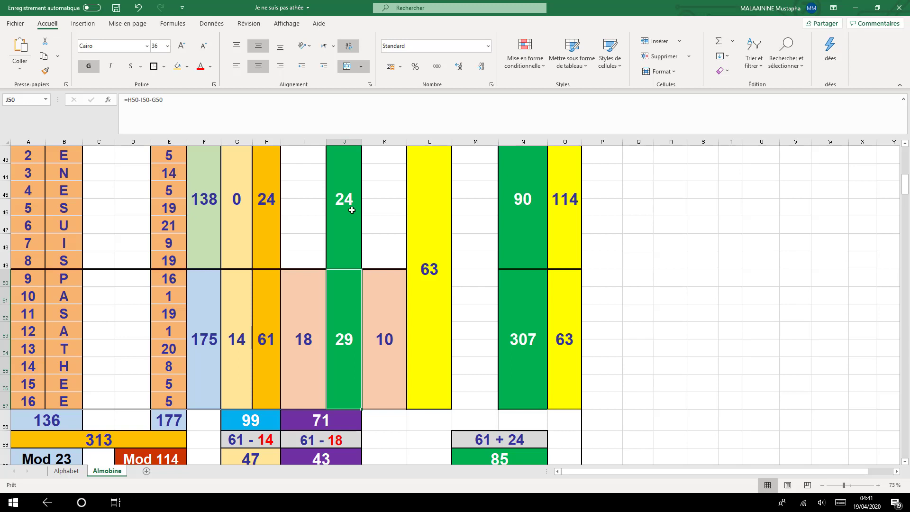
{"action": "left_click", "coordinate": [348, 328]}
{"action": "left_click", "coordinate": [351, 198]}
{"action": "scroll", "coordinate": [341, 253], "scroll_direction": "down", "scroll_amount": 1}
{"action": "scroll", "coordinate": [341, 253], "scroll_direction": "down", "scroll_amount": 1}
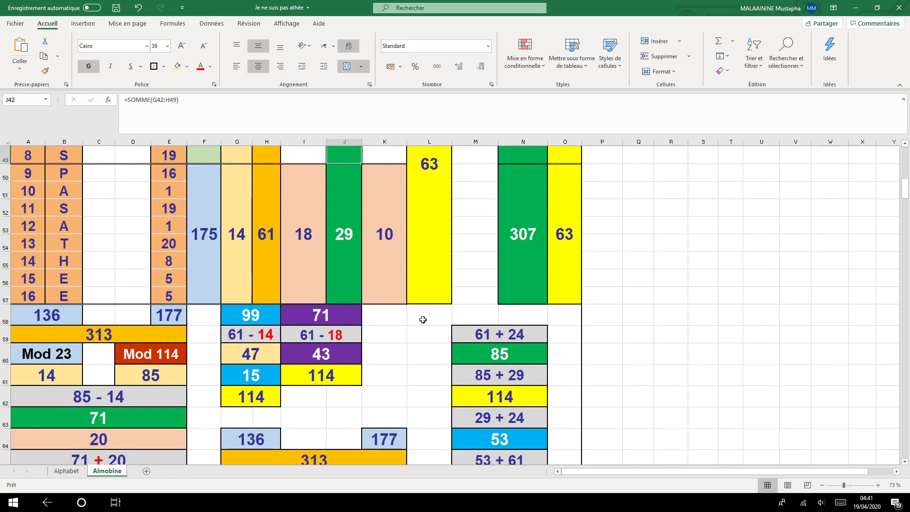
{"action": "left_click", "coordinate": [497, 443]}
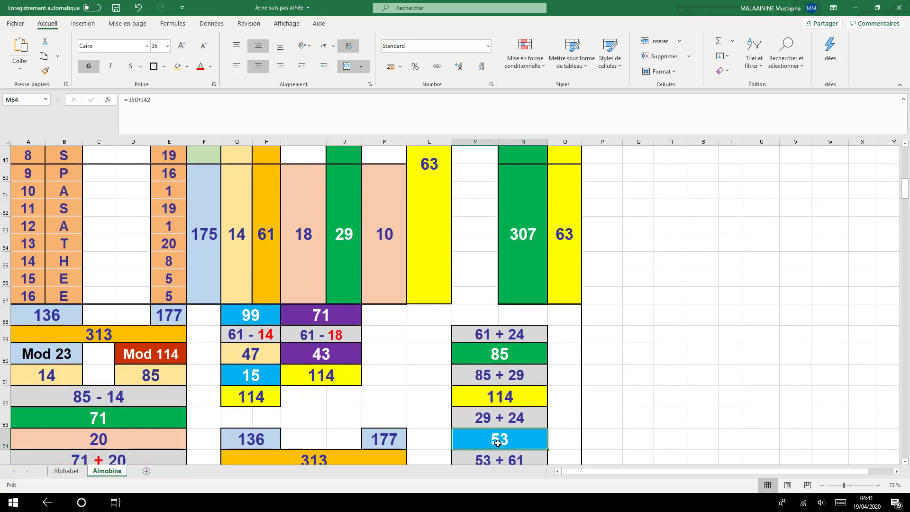
- Examine H50 for the "53 + 61" total in M66, and review the calculation chain from M59 to M66
{"action": "left_click", "coordinate": [265, 254]}
{"action": "scroll", "coordinate": [284, 267], "scroll_direction": "down", "scroll_amount": 1}
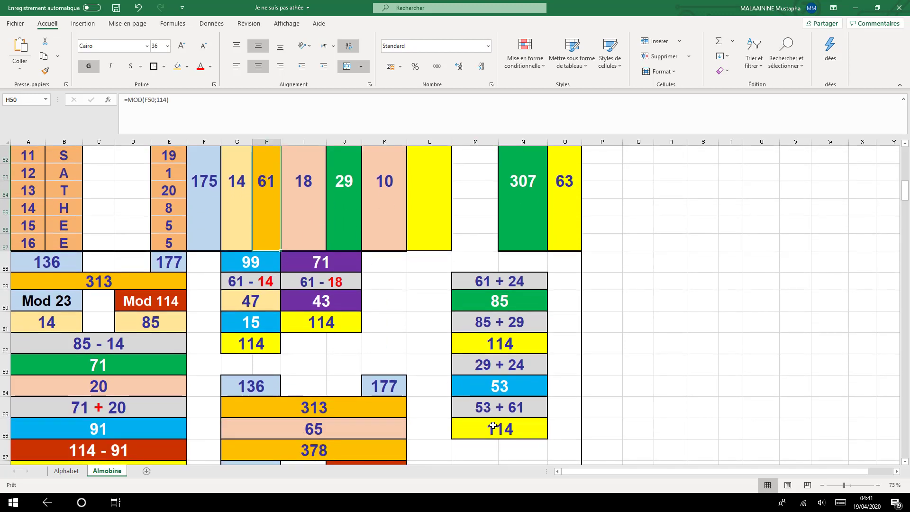
{"action": "scroll", "coordinate": [491, 428], "scroll_direction": "up", "scroll_amount": 2}
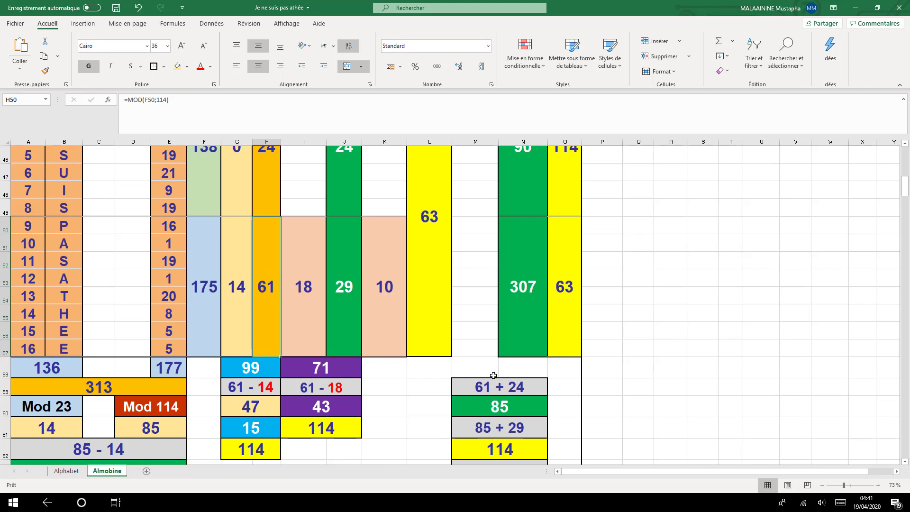
{"action": "left_click_drag", "start_coordinate": [493, 381], "coordinate": [485, 459]}
{"action": "left_click", "coordinate": [497, 443]}
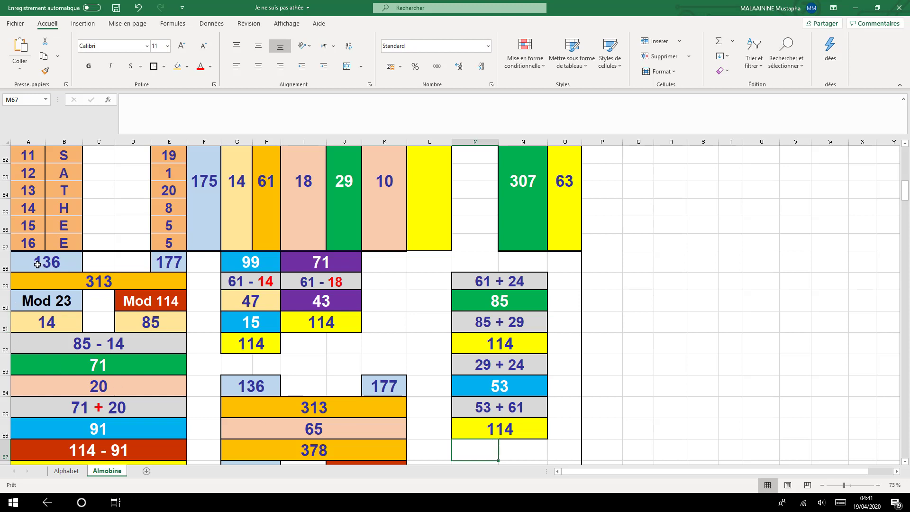
- Compare the column totals in A58 and E58 with the sum formula in L42 and the value in O50
{"action": "left_click_drag", "start_coordinate": [37, 265], "coordinate": [164, 265]}
{"action": "left_click", "coordinate": [150, 301]}
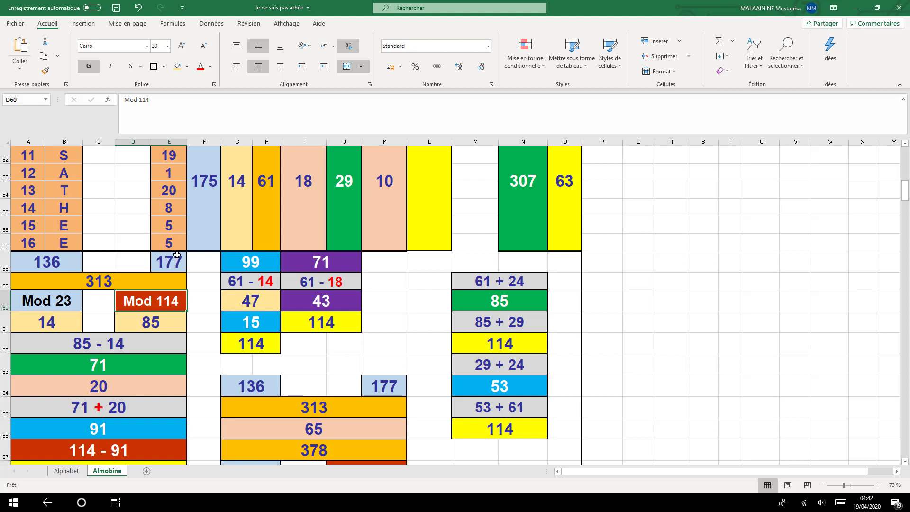
{"action": "left_click", "coordinate": [425, 209]}
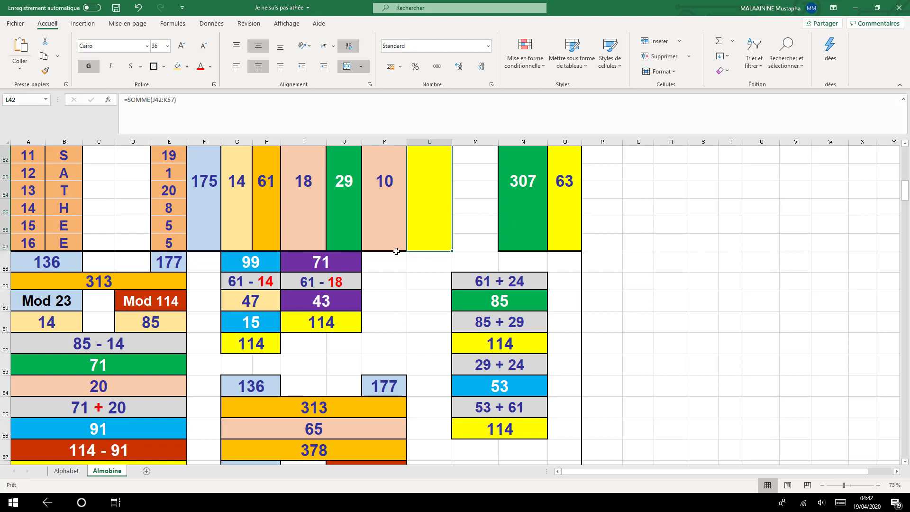
{"action": "scroll", "coordinate": [396, 251], "scroll_direction": "up", "scroll_amount": 2}
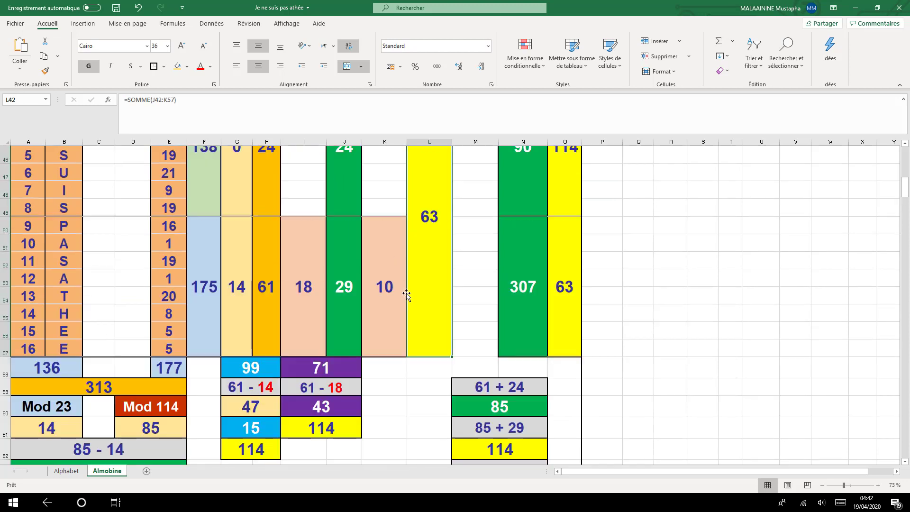
{"action": "left_click", "coordinate": [164, 371]}
{"action": "left_click", "coordinate": [431, 218]}
{"action": "left_click", "coordinate": [551, 270]}
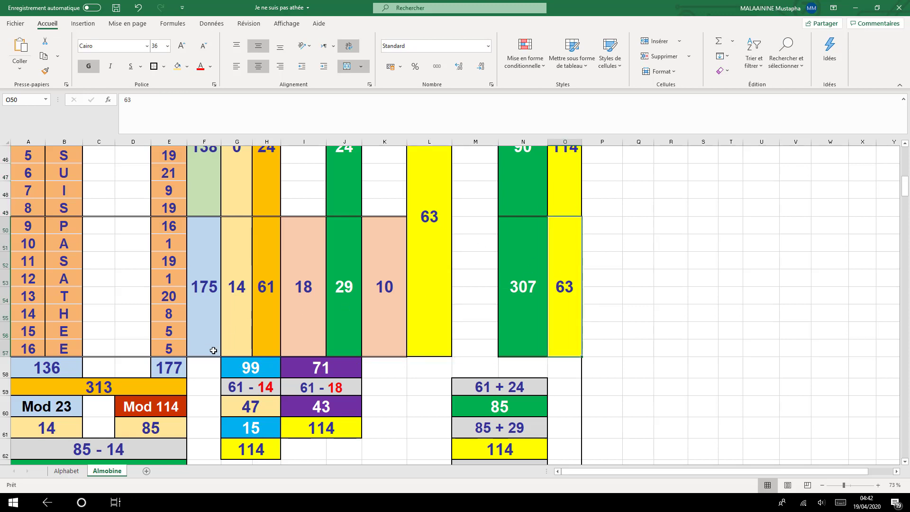
{"action": "left_click", "coordinate": [163, 369]}
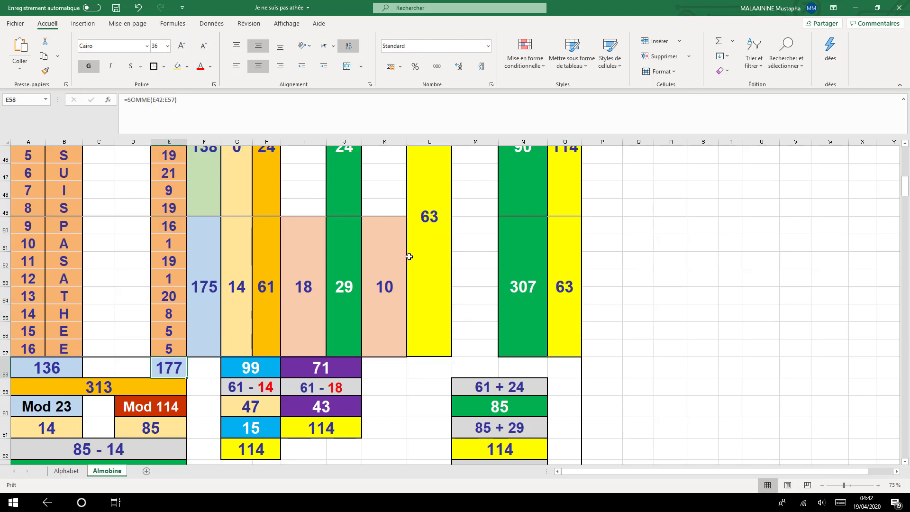
{"action": "left_click", "coordinate": [425, 245]}
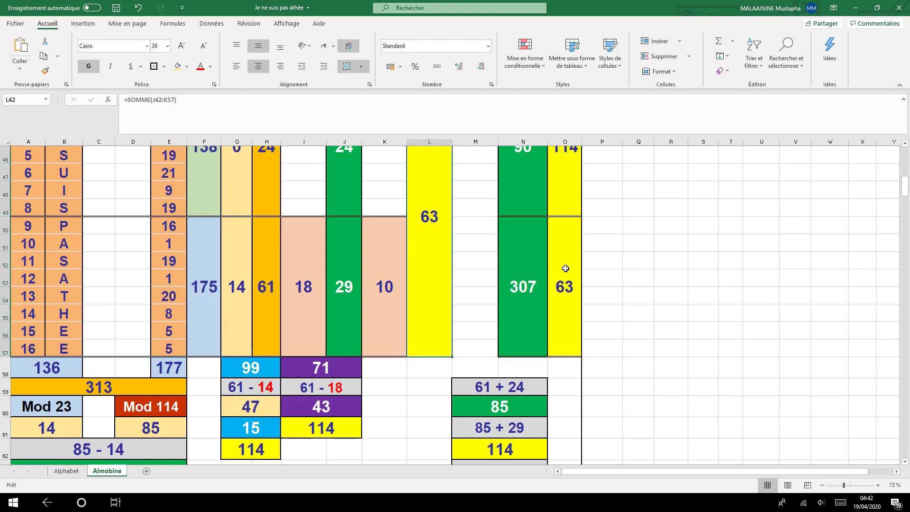
- Check the column sum formulas in A58 and E58 against the ranges they add up
{"action": "double_click", "coordinate": [50, 372]}
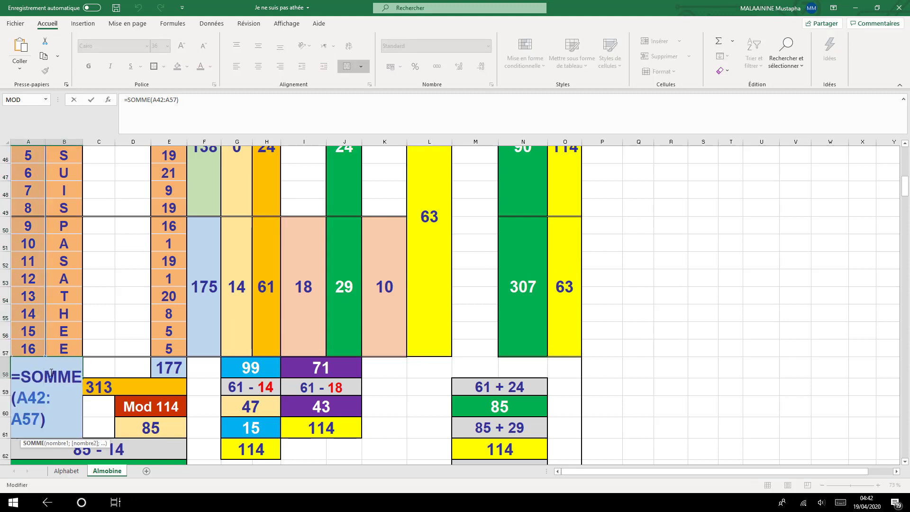
{"action": "key", "text": "Return"}
{"action": "double_click", "coordinate": [177, 366]}
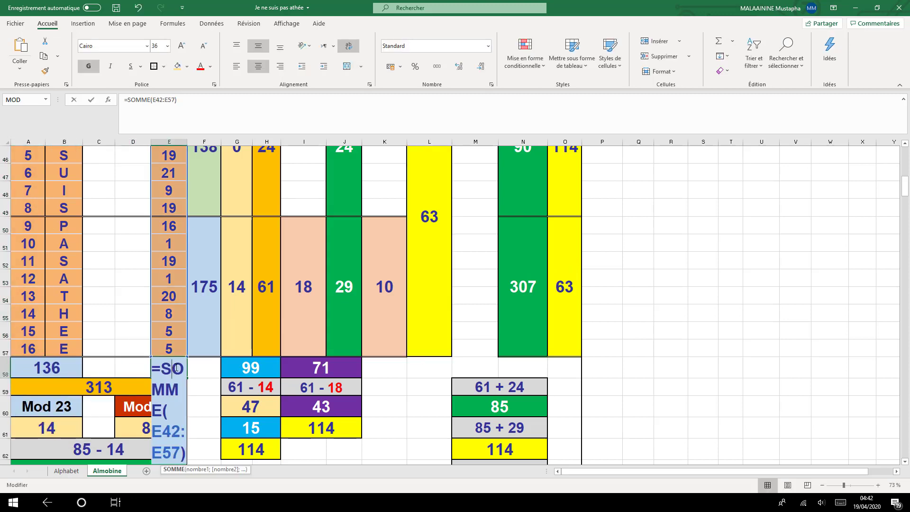
{"action": "key", "text": "Return"}
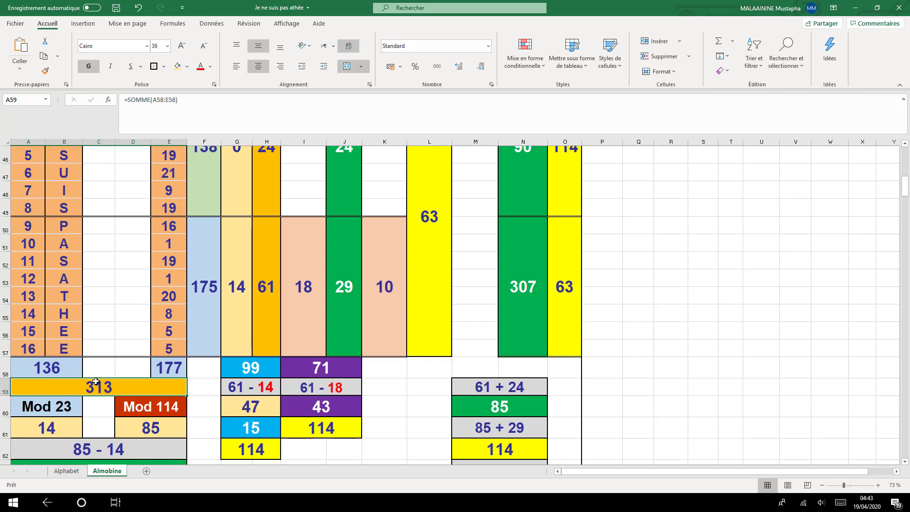
- Check the Mod 23 and Mod 114 formulas in A61 and D61, and compare their difference in A63 with the sum in I58
{"action": "scroll", "coordinate": [96, 381], "scroll_direction": "down", "scroll_amount": 1}
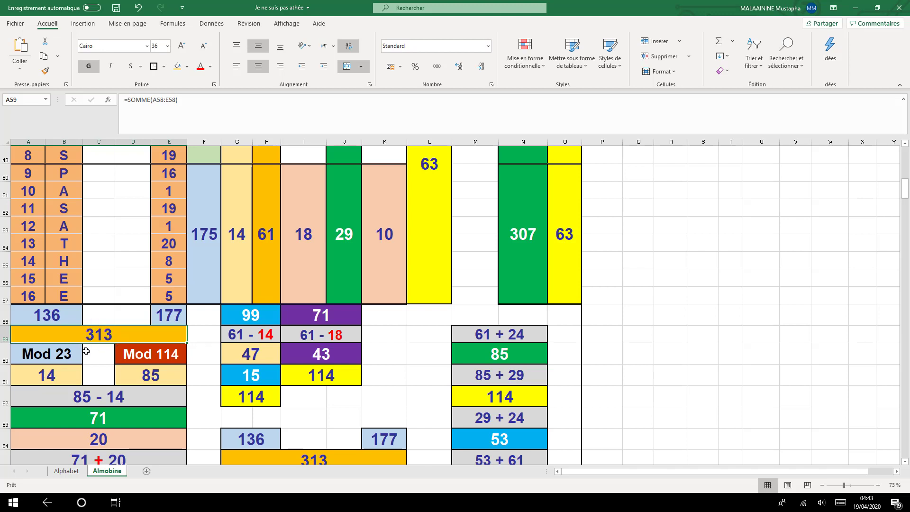
{"action": "left_click", "coordinate": [60, 358]}
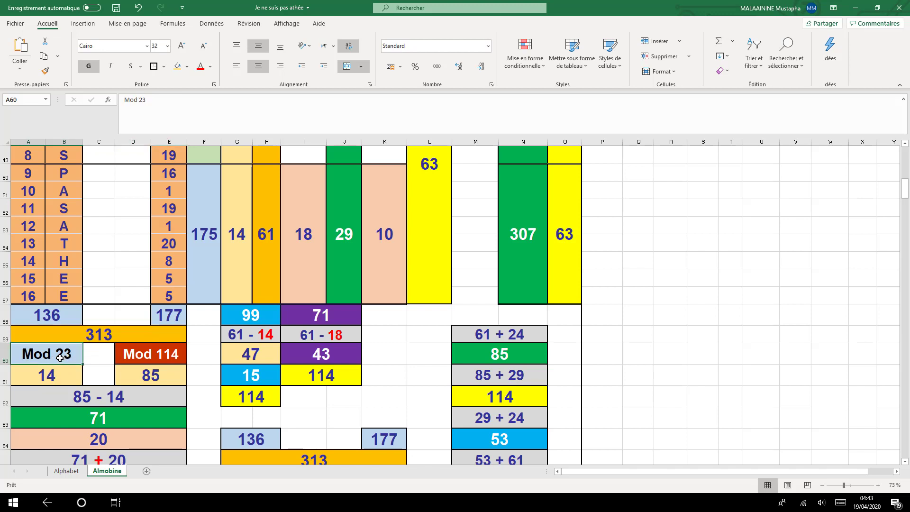
{"action": "left_click", "coordinate": [154, 357]}
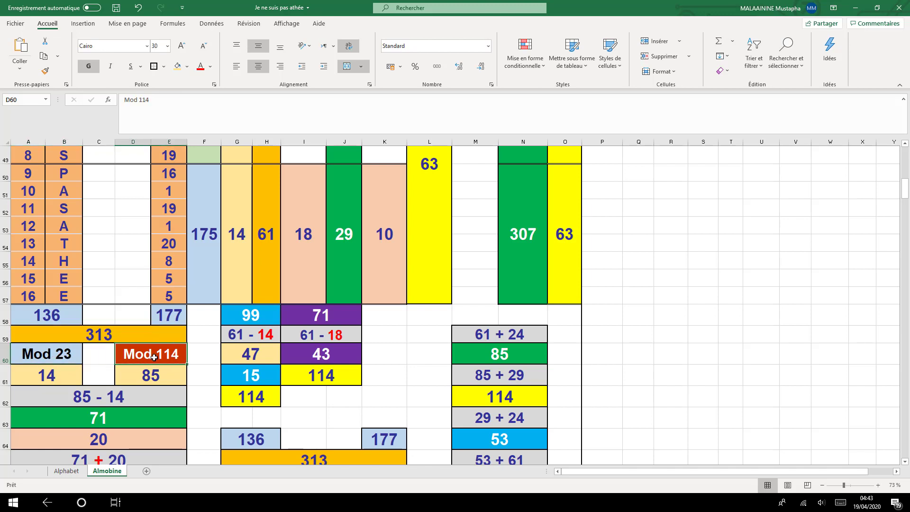
{"action": "left_click", "coordinate": [51, 375]}
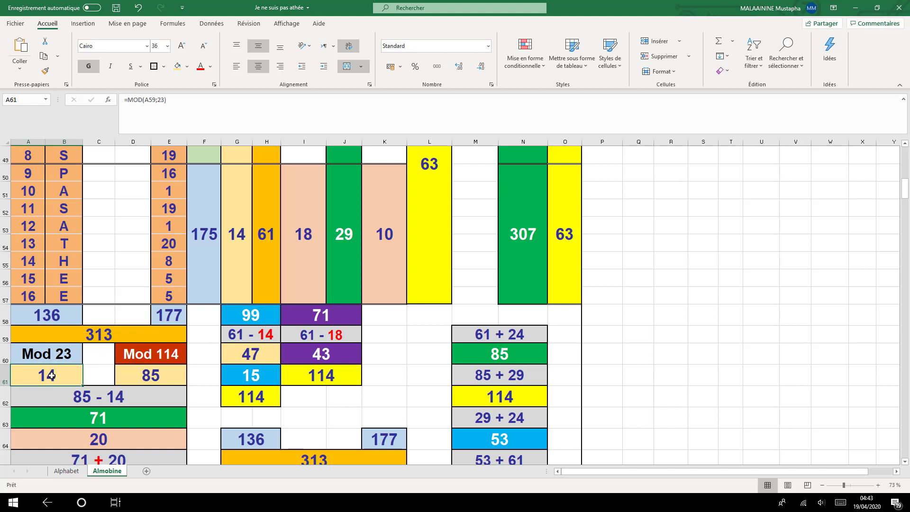
{"action": "left_click", "coordinate": [149, 372]}
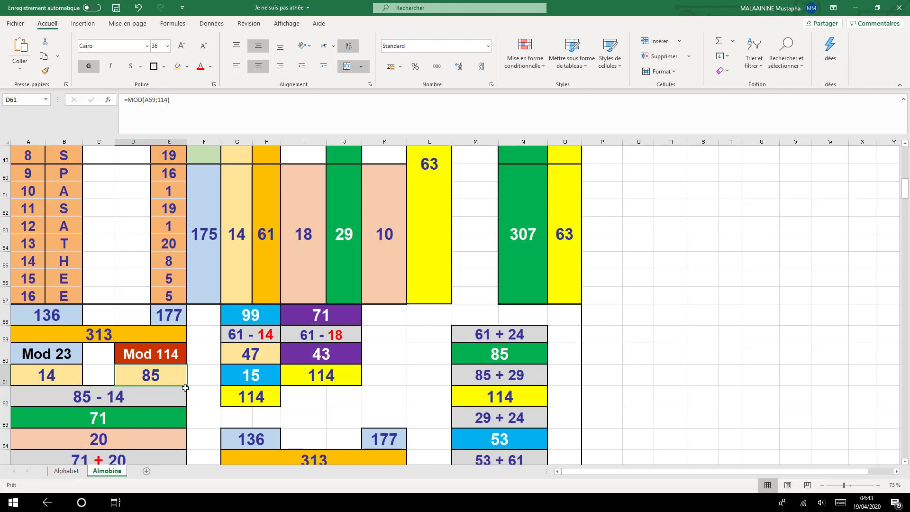
{"action": "left_click", "coordinate": [109, 422]}
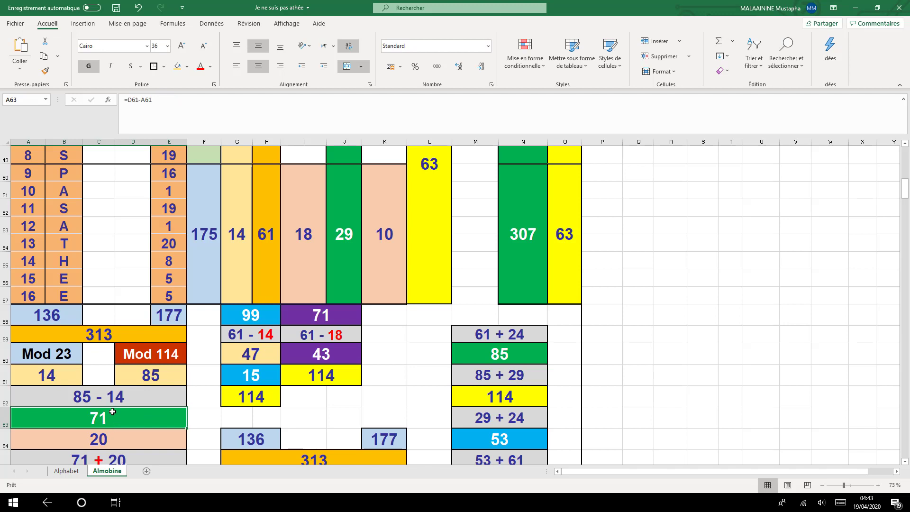
{"action": "left_click", "coordinate": [322, 317]}
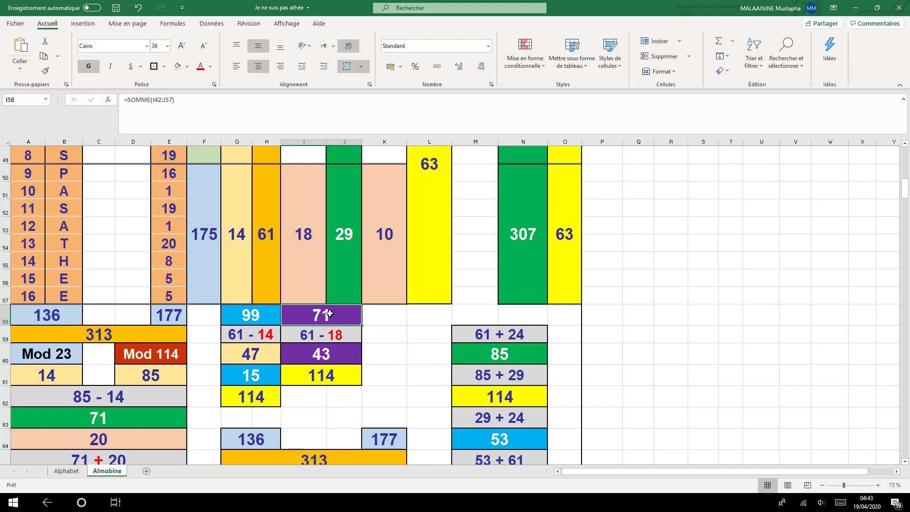
- Enter 20 in cell Q58 and give it the formatting of cell E53
{"action": "left_click", "coordinate": [639, 316]}
{"action": "type", "text": "20"}
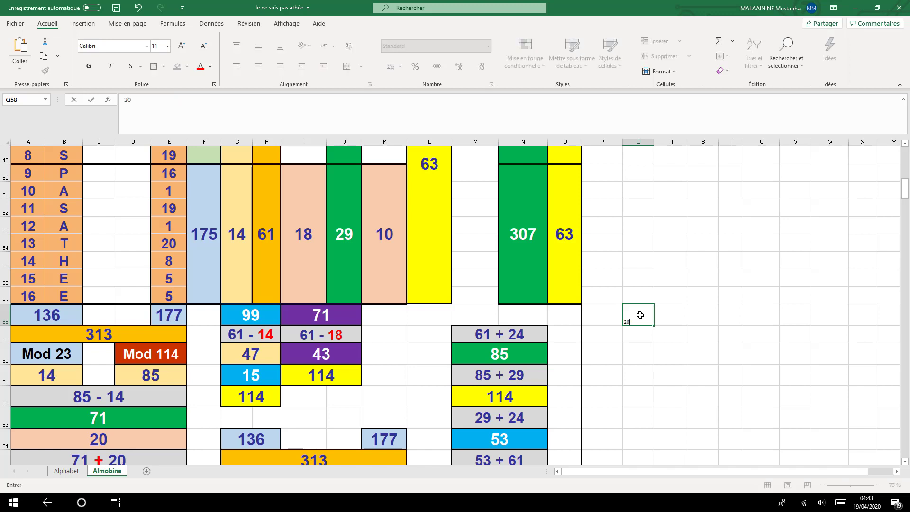
{"action": "key", "text": "Return"}
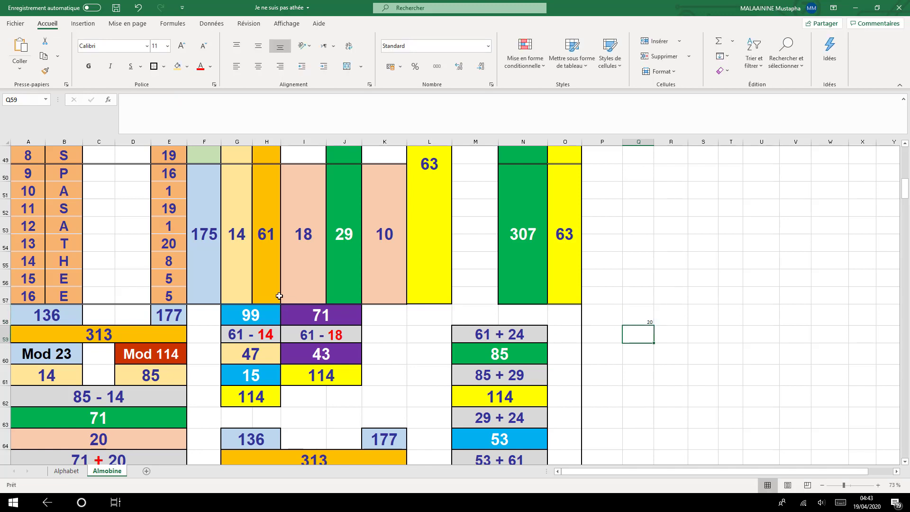
{"action": "left_click", "coordinate": [169, 226]}
{"action": "left_click", "coordinate": [45, 70]}
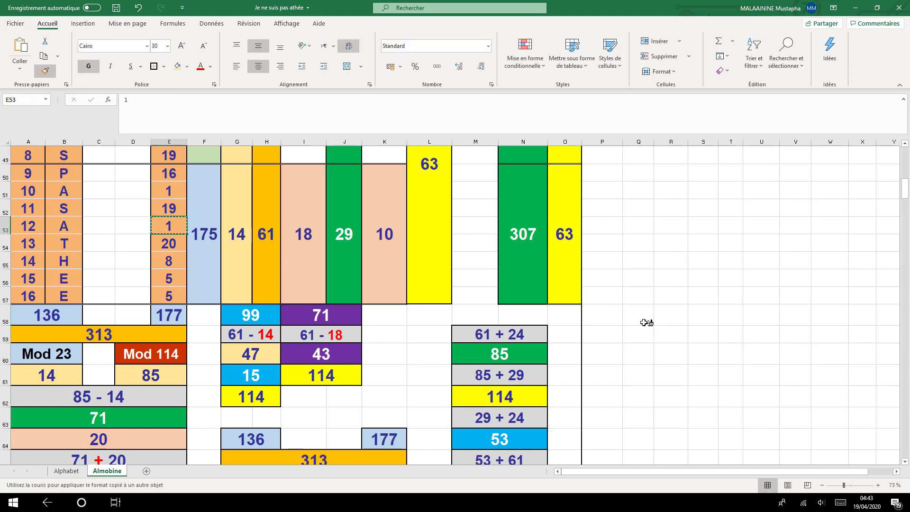
{"action": "left_click", "coordinate": [630, 315]}
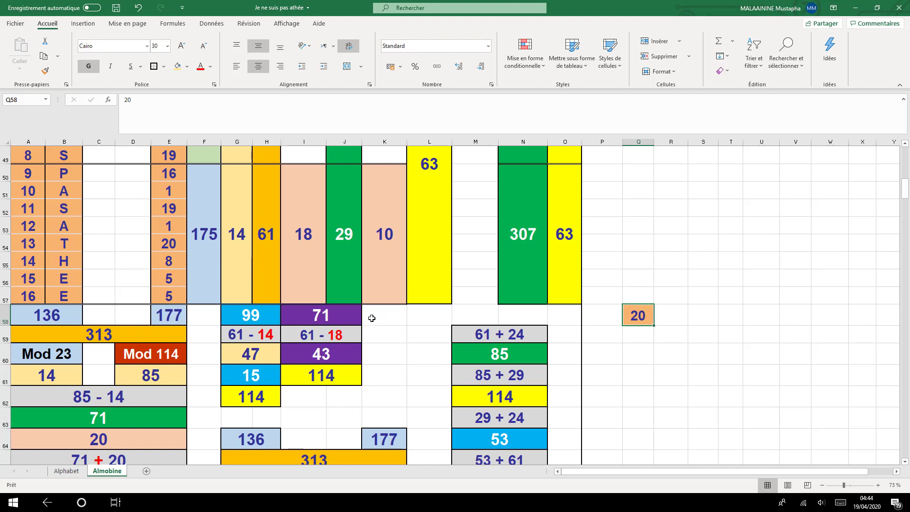
- Review the "71 + 20" addition in A66 against A63 and A64, and check the subtraction from 114 in A68
{"action": "scroll", "coordinate": [289, 343], "scroll_direction": "down", "scroll_amount": 1}
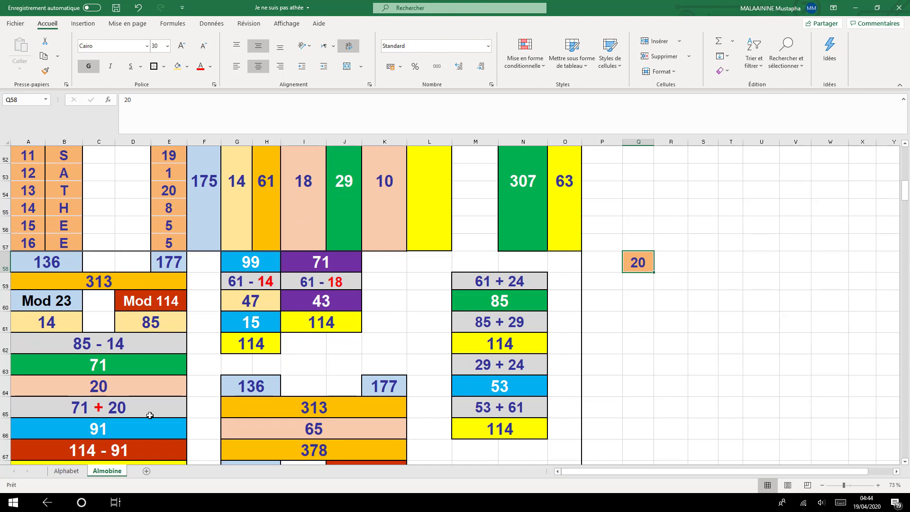
{"action": "left_click", "coordinate": [97, 369]}
{"action": "left_click", "coordinate": [97, 389]}
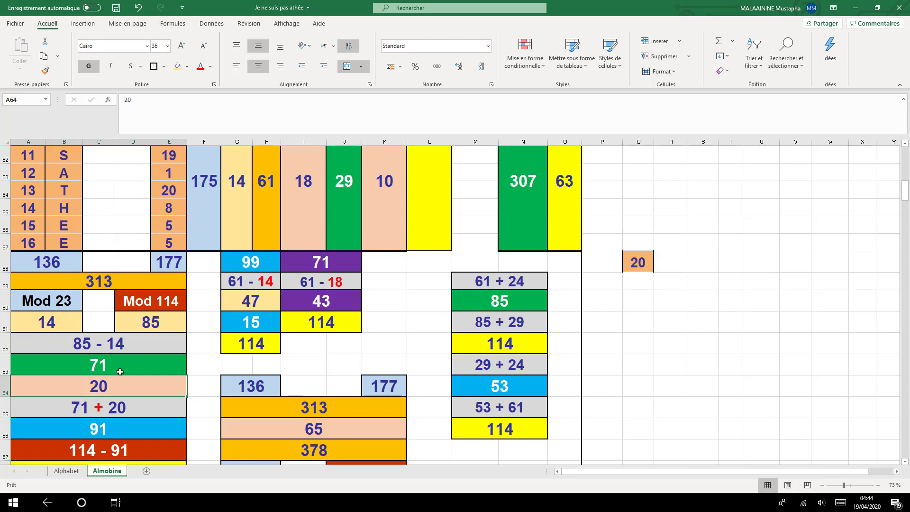
{"action": "left_click", "coordinate": [89, 428]}
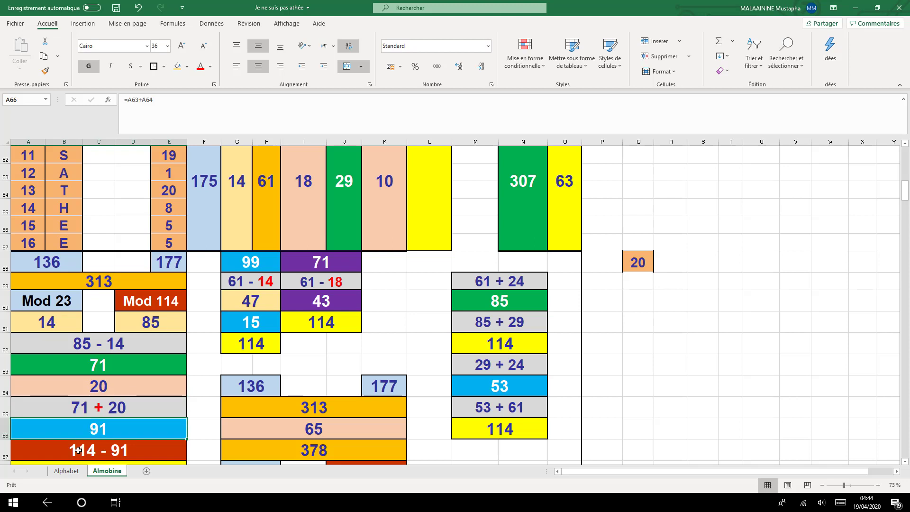
{"action": "scroll", "coordinate": [142, 454], "scroll_direction": "down", "scroll_amount": 1}
{"action": "left_click", "coordinate": [93, 420]}
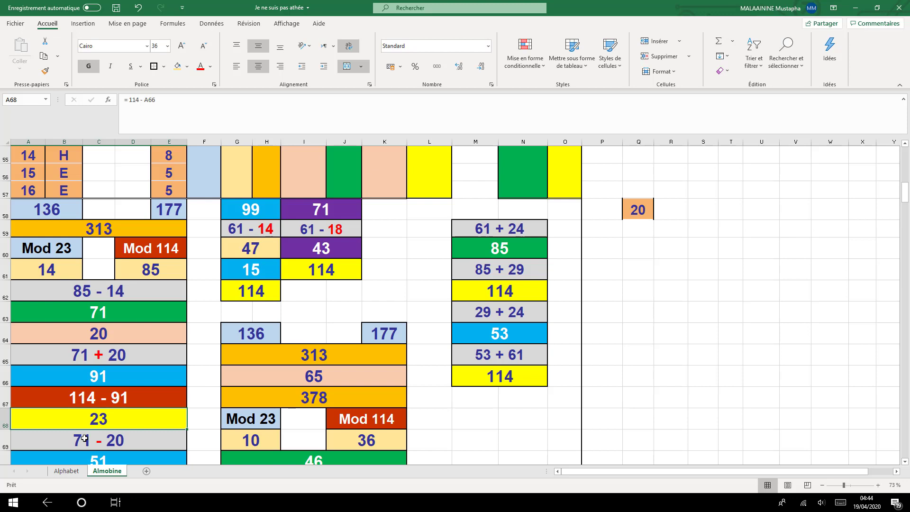
- Check the "71 - 20" formula in A70 and compare the subtraction formulas in A72 and A74
{"action": "scroll", "coordinate": [133, 445], "scroll_direction": "down", "scroll_amount": 1}
{"action": "left_click", "coordinate": [95, 415]}
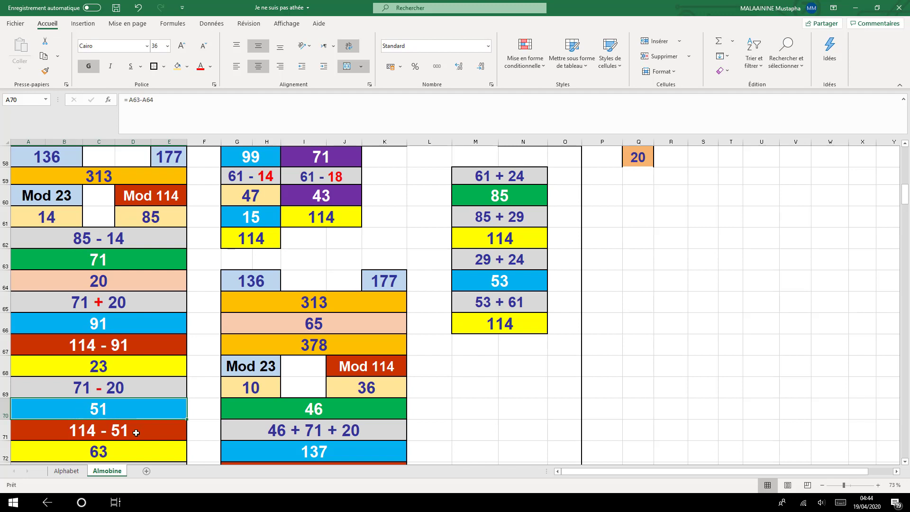
{"action": "left_click", "coordinate": [91, 449]}
{"action": "scroll", "coordinate": [92, 448], "scroll_direction": "down", "scroll_amount": 1}
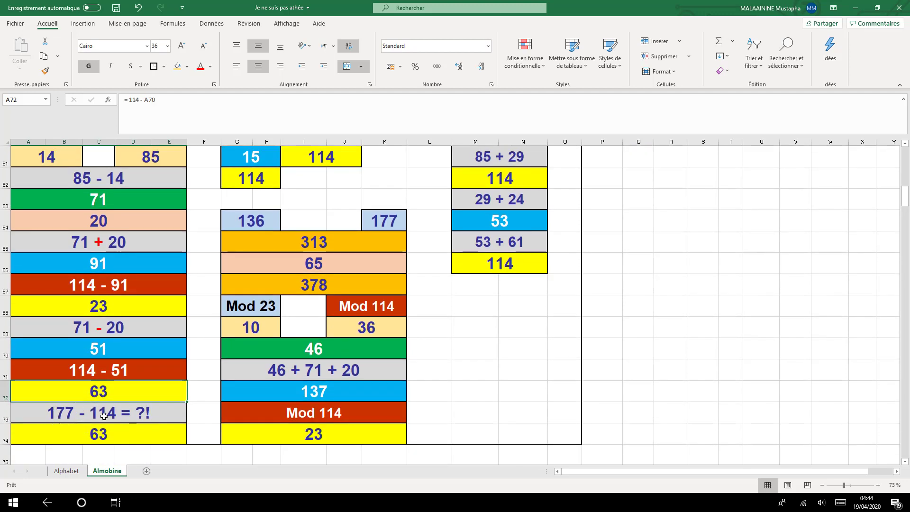
{"action": "left_click", "coordinate": [84, 434]}
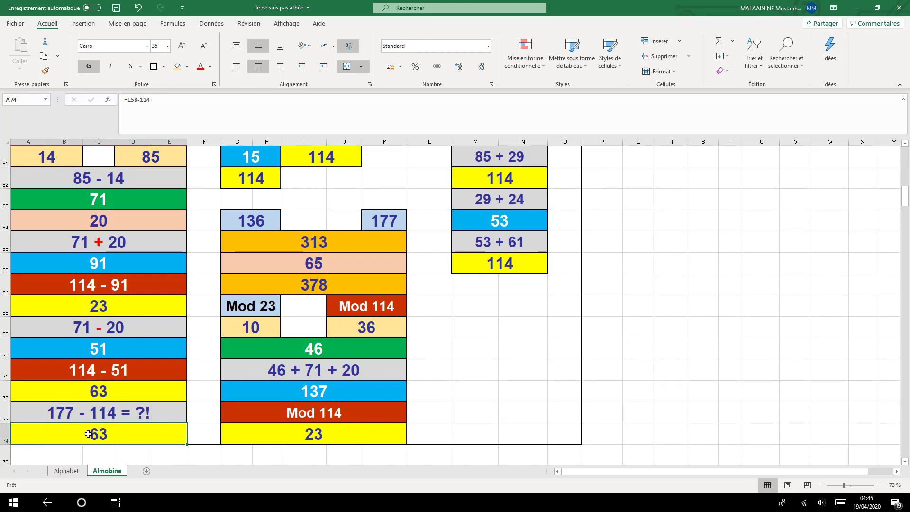
- Compare the totals in A58:E58 with the values in G64:K64 and check the sum formula in G65
{"action": "scroll", "coordinate": [88, 434], "scroll_direction": "up", "scroll_amount": 3}
{"action": "left_click", "coordinate": [56, 258]}
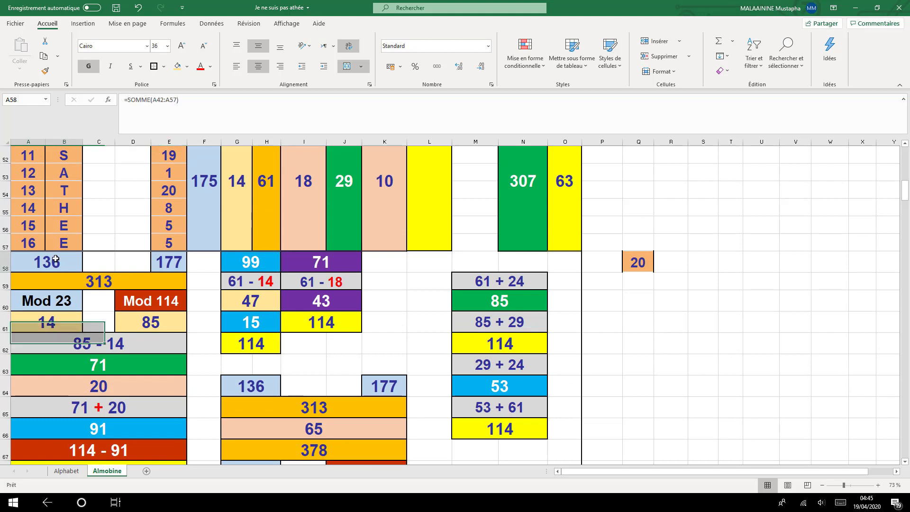
{"action": "left_click_drag", "start_coordinate": [55, 258], "coordinate": [173, 263]}
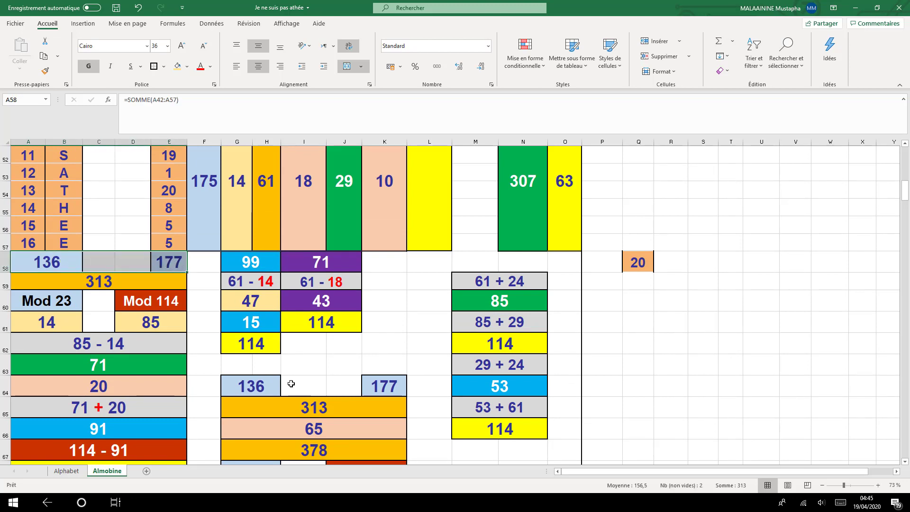
{"action": "left_click_drag", "start_coordinate": [259, 383], "coordinate": [376, 385]}
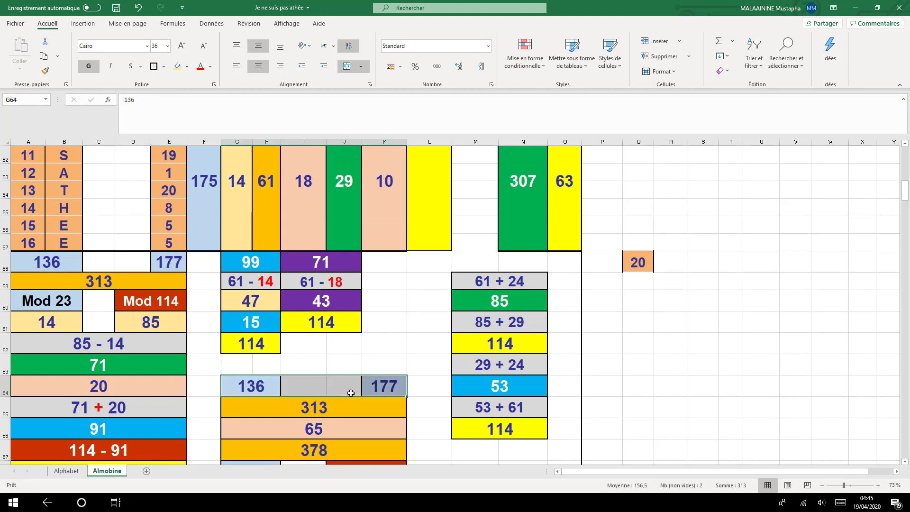
{"action": "left_click", "coordinate": [293, 407]}
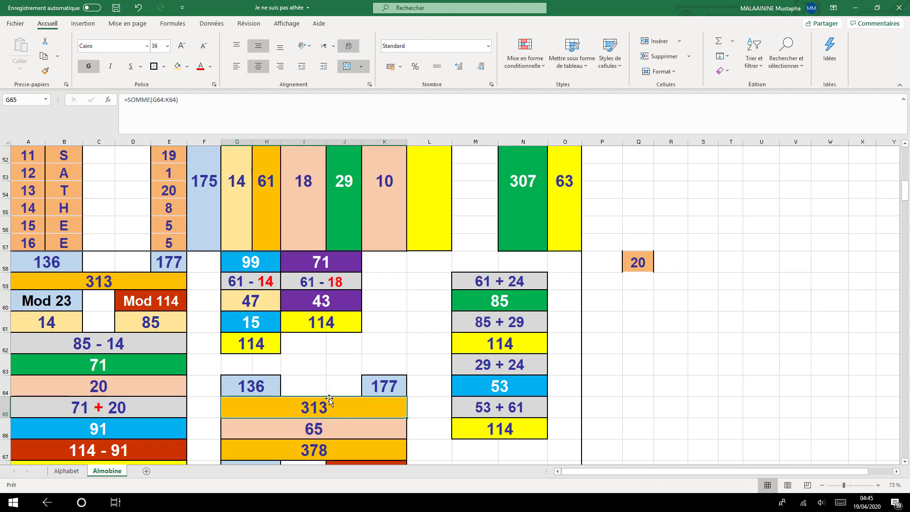
- Examine the added value in G66 and the sum formula in G67
{"action": "left_click", "coordinate": [310, 428]}
{"action": "scroll", "coordinate": [340, 409], "scroll_direction": "down", "scroll_amount": 1}
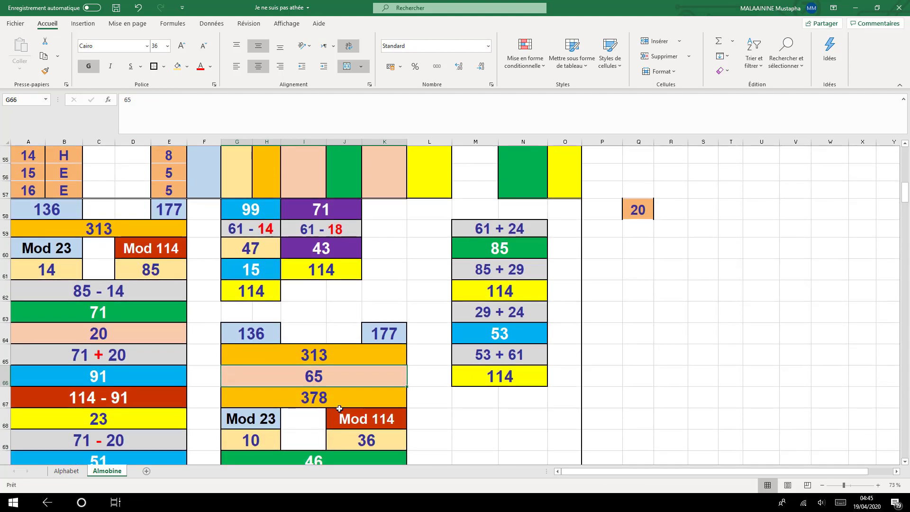
{"action": "double_click", "coordinate": [318, 400]}
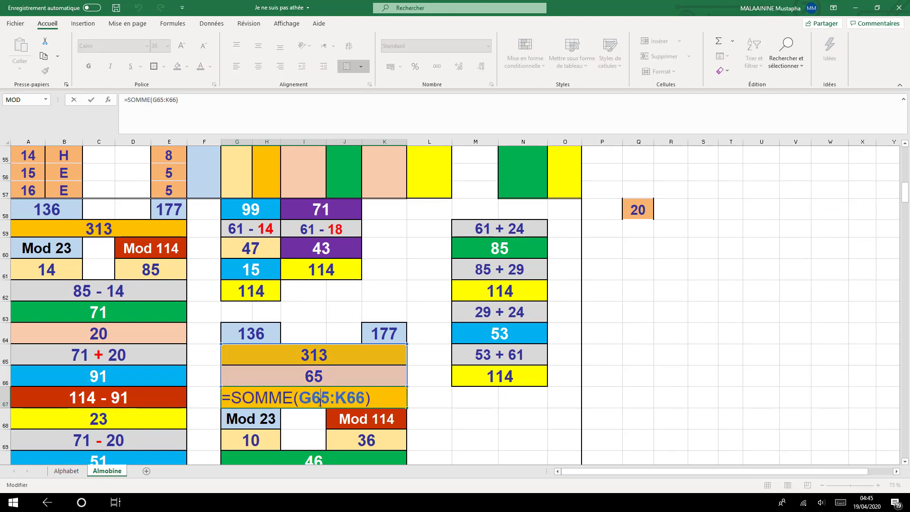
{"action": "key", "text": "Return"}
- Check the Mod 23 formula in G69 and the Mod 114 formula in J69
{"action": "scroll", "coordinate": [320, 402], "scroll_direction": "down", "scroll_amount": 1}
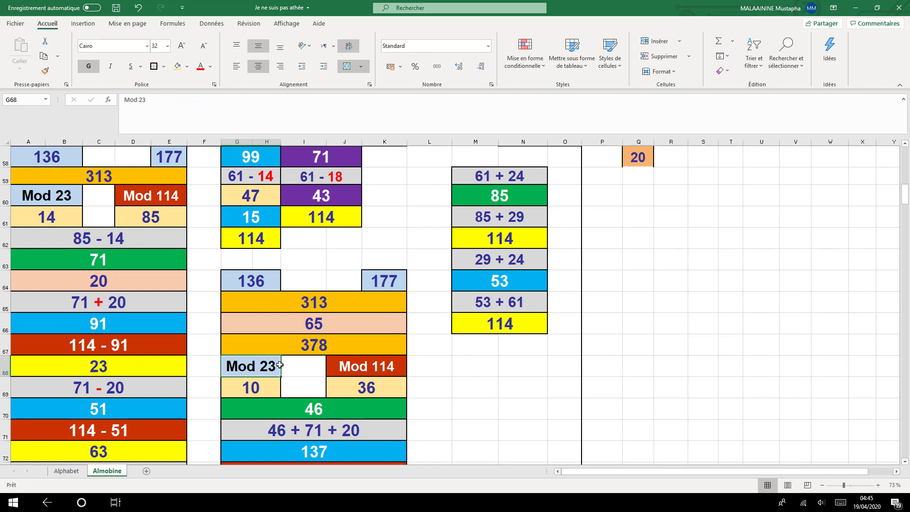
{"action": "left_click", "coordinate": [248, 390]}
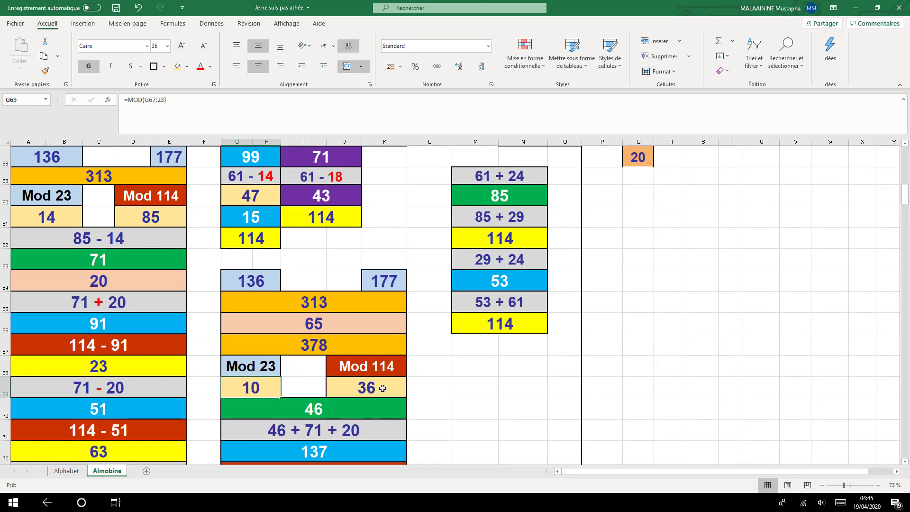
{"action": "left_click", "coordinate": [366, 392]}
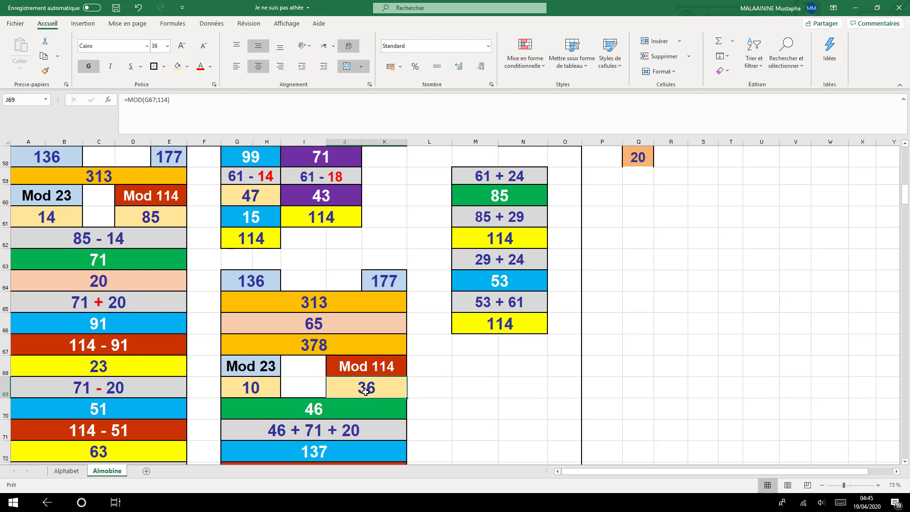
- Review the A59 sum and A63 difference again, and compare them with the sum formula in G70
{"action": "scroll", "coordinate": [366, 392], "scroll_direction": "up", "scroll_amount": 1}
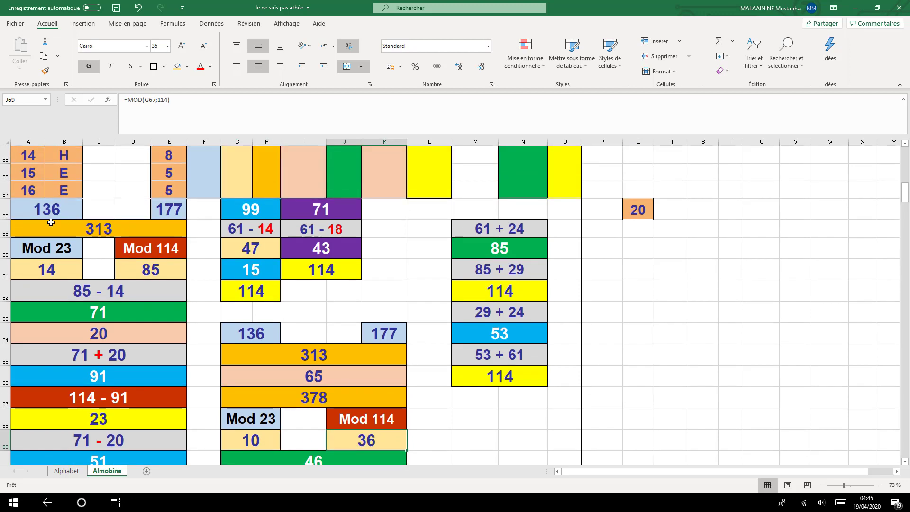
{"action": "left_click", "coordinate": [105, 229]}
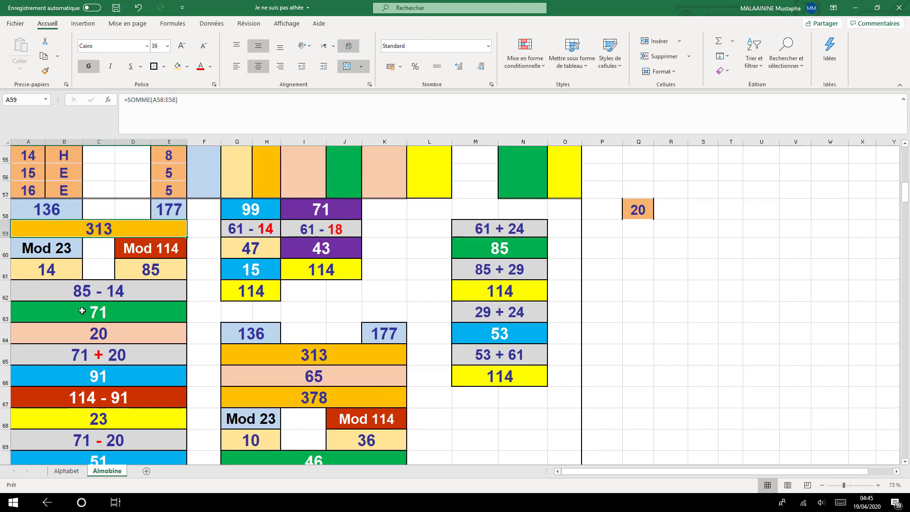
{"action": "left_click", "coordinate": [81, 313]}
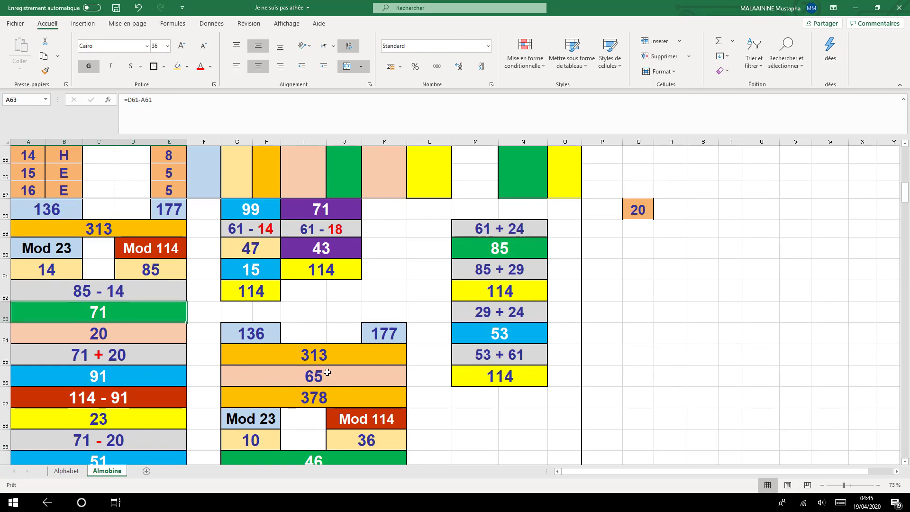
{"action": "scroll", "coordinate": [316, 373], "scroll_direction": "down", "scroll_amount": 1}
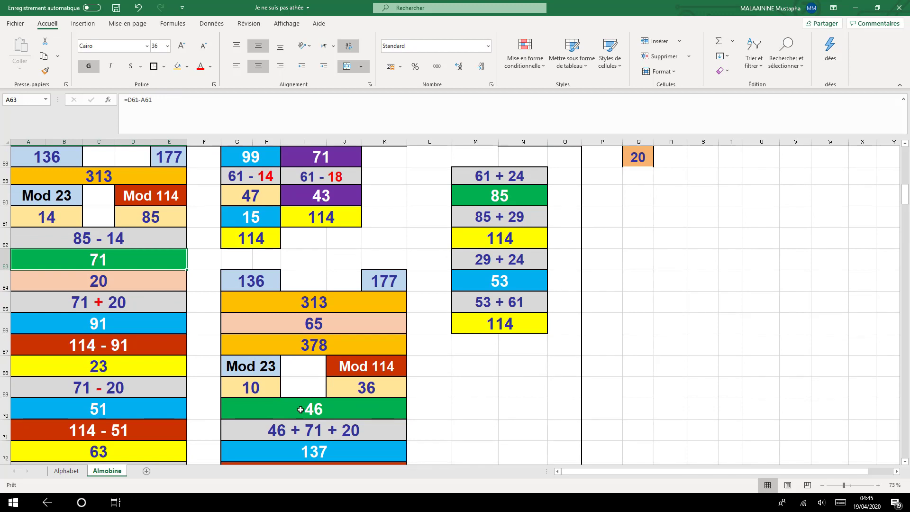
{"action": "left_click", "coordinate": [300, 409]}
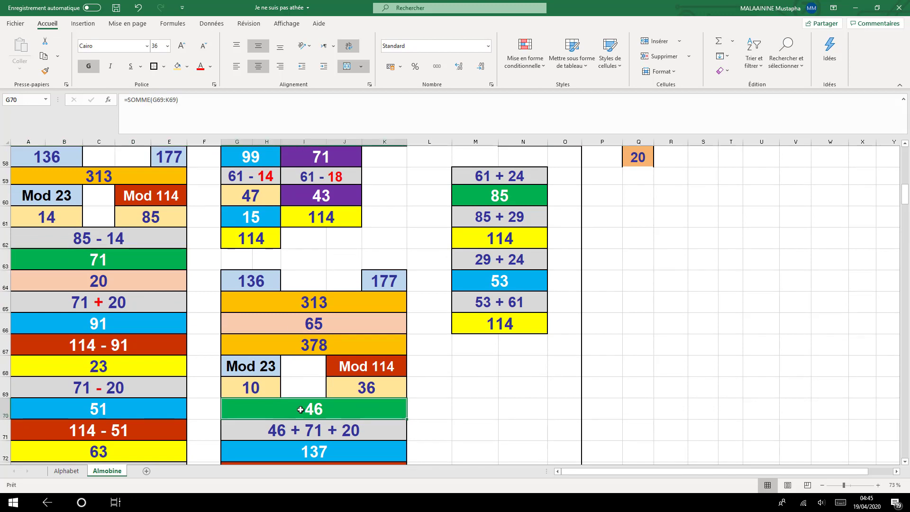
- Compare the A63 difference with the G70 sum, and check the addition formula in G72 and the Mod 114 formula in G74
{"action": "left_click", "coordinate": [102, 266]}
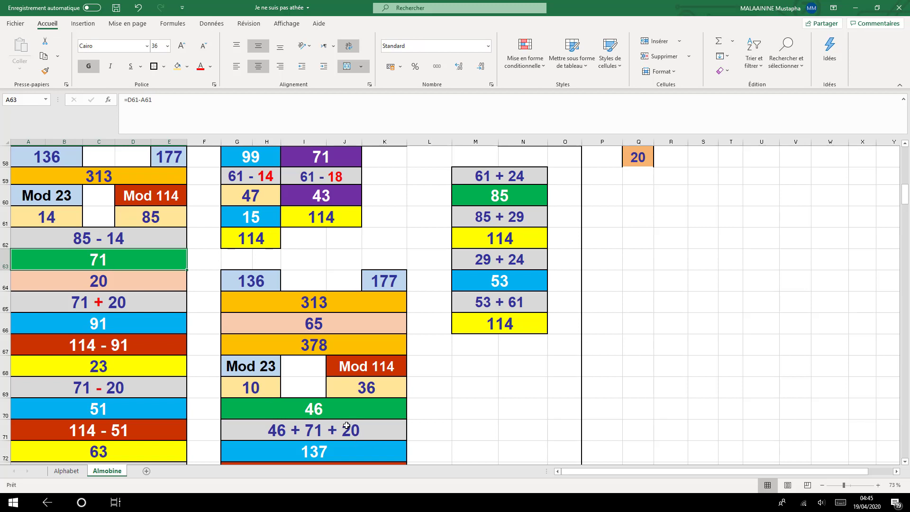
{"action": "left_click", "coordinate": [315, 411]}
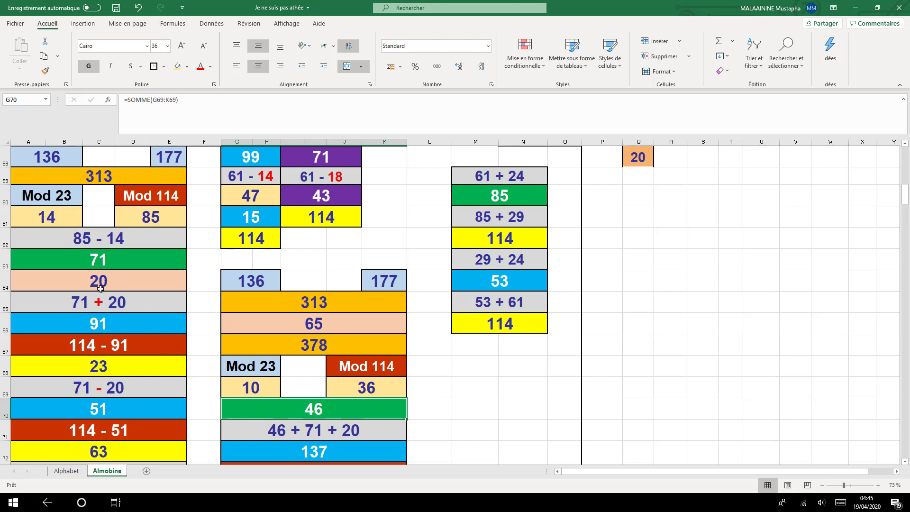
{"action": "left_click", "coordinate": [287, 453]}
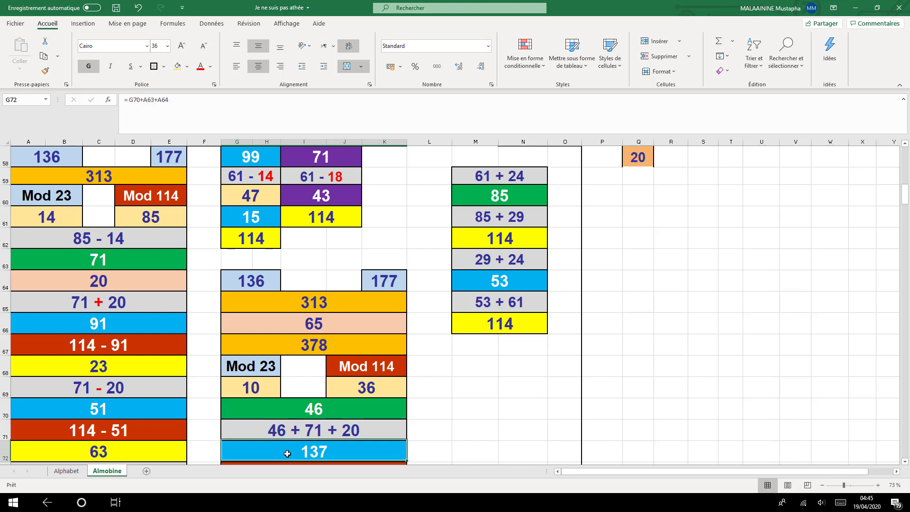
{"action": "scroll", "coordinate": [287, 454], "scroll_direction": "down", "scroll_amount": 1}
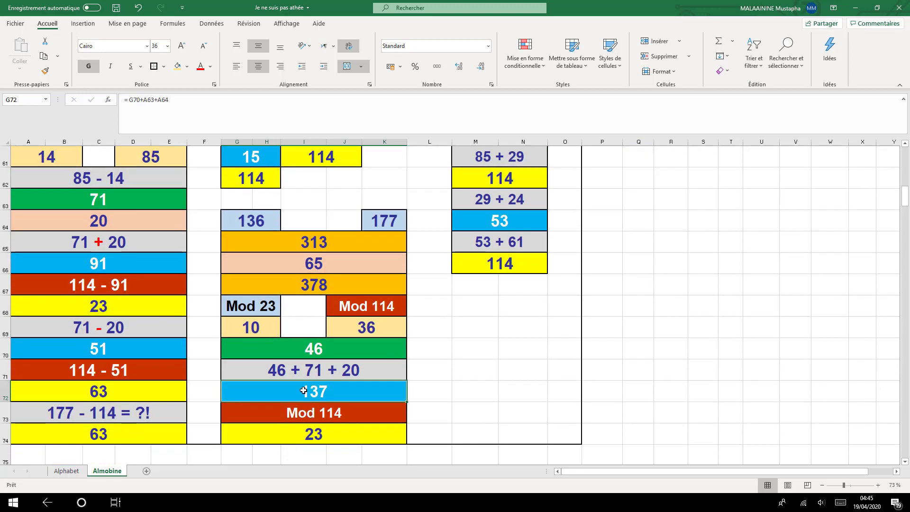
{"action": "left_click", "coordinate": [309, 436]}
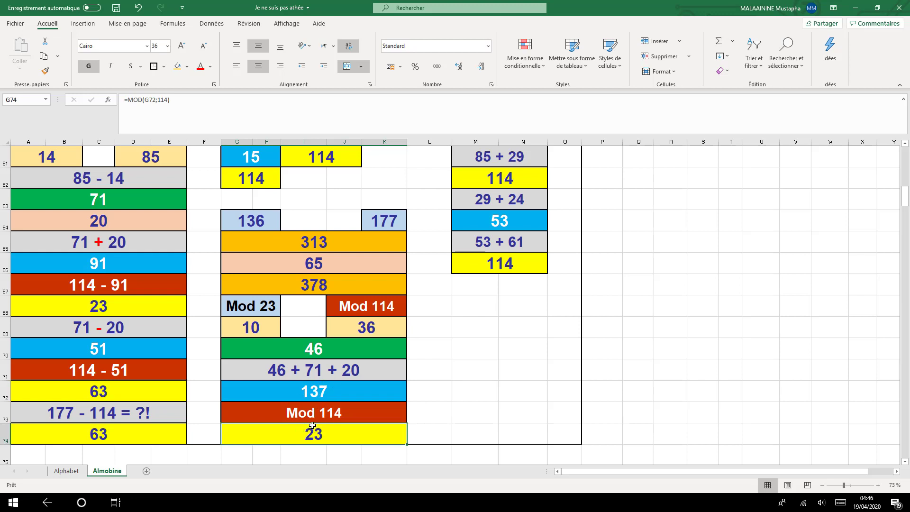
- Enter 14 in Q59 and copy the formatting of Q58 to it
{"action": "scroll", "coordinate": [313, 425], "scroll_direction": "up", "scroll_amount": 6}
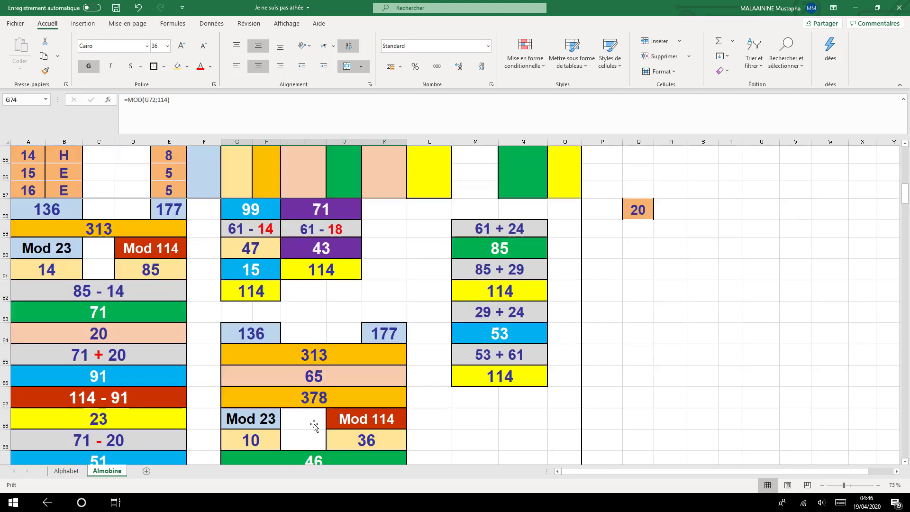
{"action": "scroll", "coordinate": [313, 424], "scroll_direction": "up", "scroll_amount": 4}
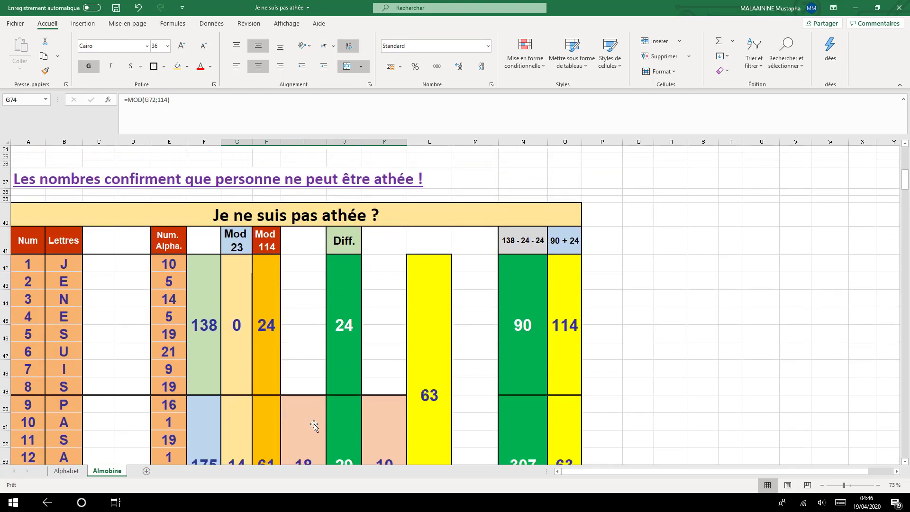
{"action": "scroll", "coordinate": [313, 424], "scroll_direction": "down", "scroll_amount": 5}
{"action": "scroll", "coordinate": [314, 424], "scroll_direction": "down", "scroll_amount": 2}
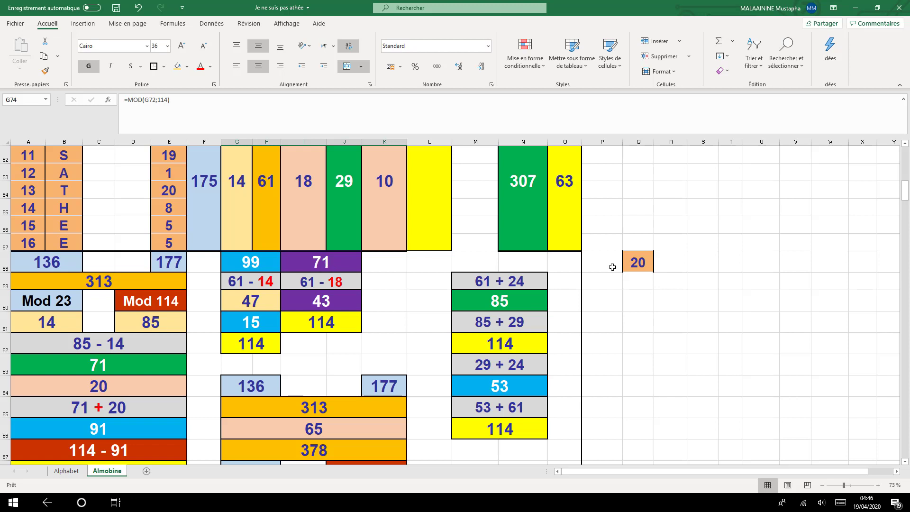
{"action": "left_click", "coordinate": [638, 284]}
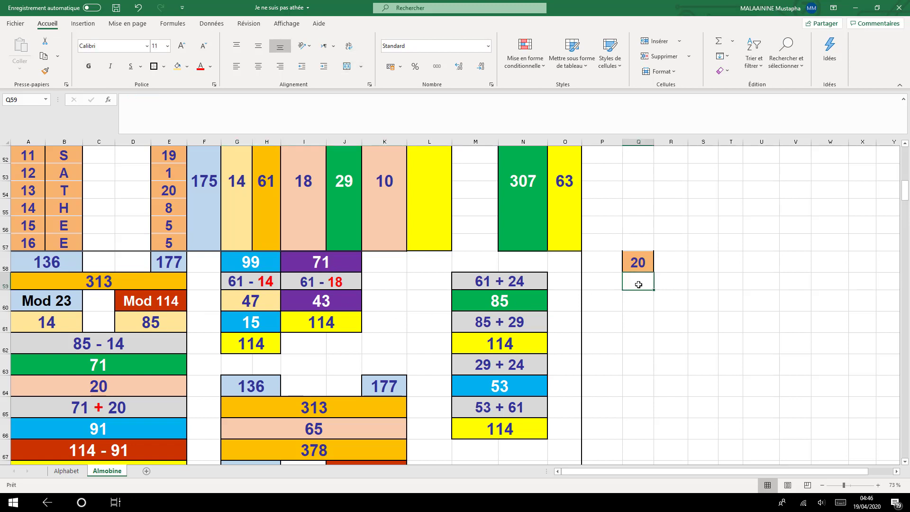
{"action": "left_click", "coordinate": [646, 259]}
{"action": "left_click", "coordinate": [45, 70]}
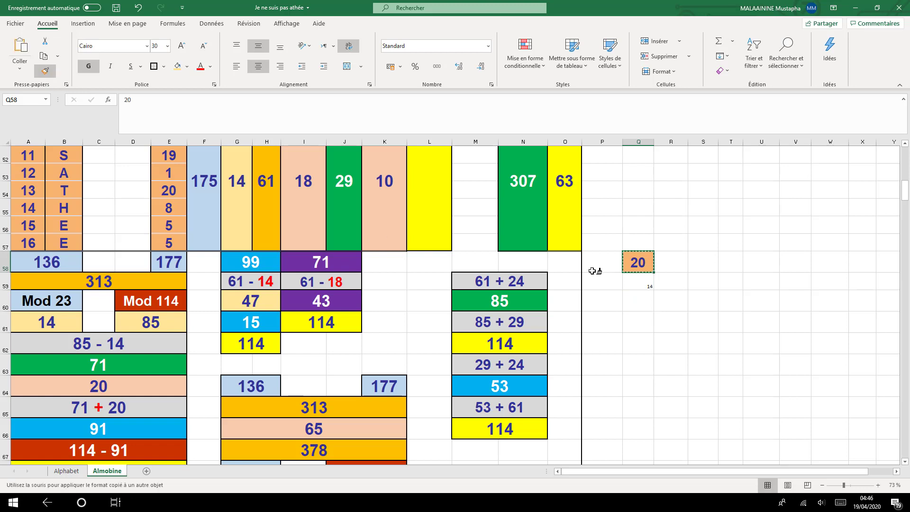
{"action": "left_click", "coordinate": [645, 280]}
- Sum Q58:Q59 in Q60 and apply the formatting of Q58 to the result
{"action": "left_click", "coordinate": [635, 300]}
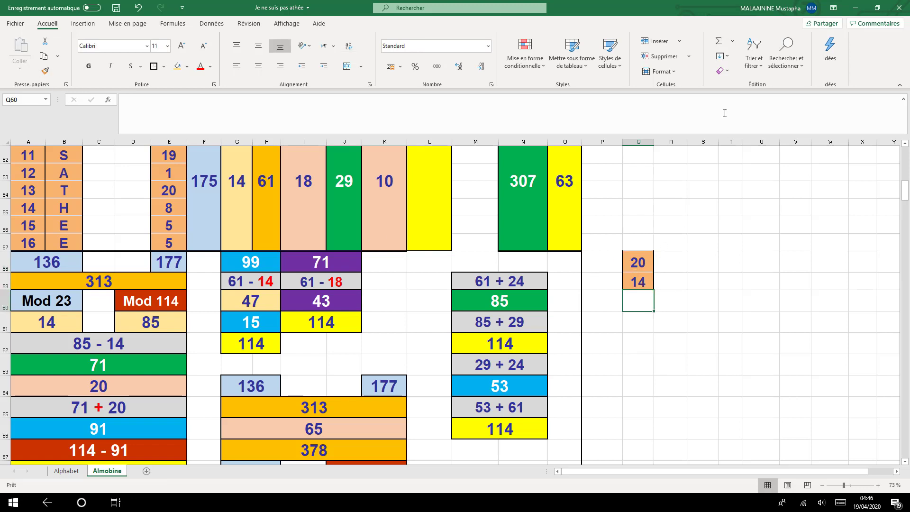
{"action": "left_click", "coordinate": [718, 42]}
{"action": "key", "text": "Return"}
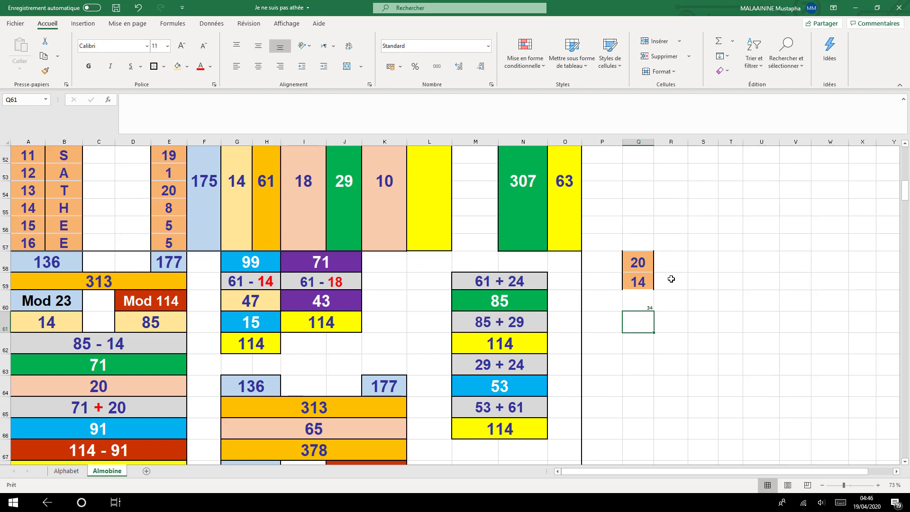
{"action": "left_click", "coordinate": [638, 265]}
{"action": "left_click_drag", "start_coordinate": [639, 264], "coordinate": [639, 282]}
{"action": "left_click", "coordinate": [46, 71]}
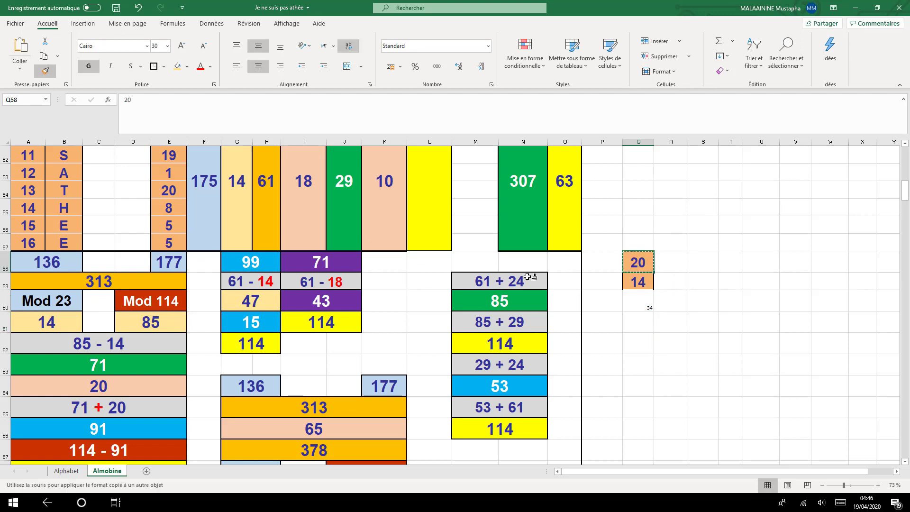
{"action": "left_click", "coordinate": [639, 300]}
- Enter 139 in Q61 and copy the formatting of Q60 to it
{"action": "left_click", "coordinate": [643, 321]}
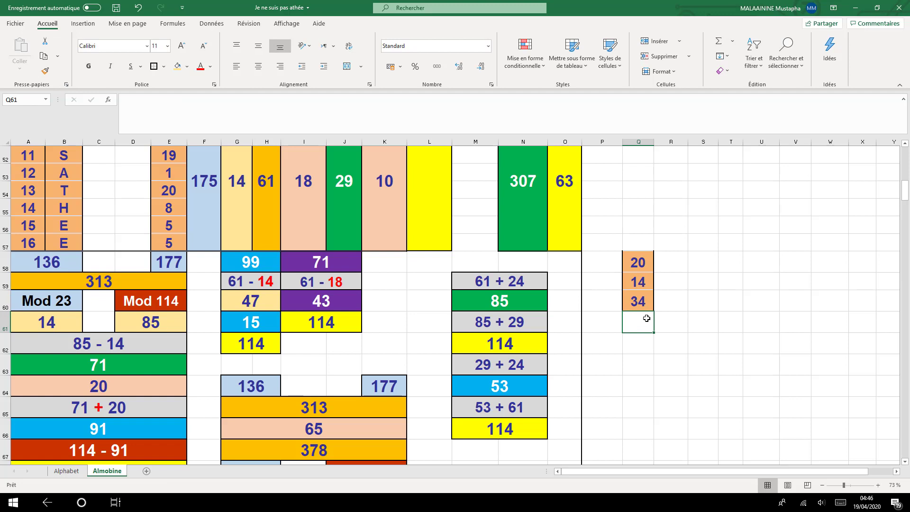
{"action": "type", "text": "139"}
{"action": "key", "text": "Return"}
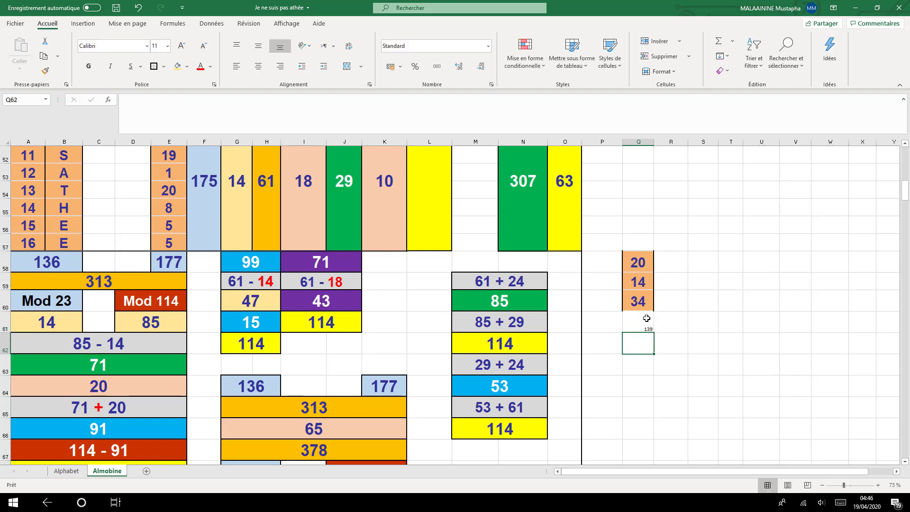
{"action": "left_click", "coordinate": [638, 302]}
{"action": "left_click", "coordinate": [45, 70]}
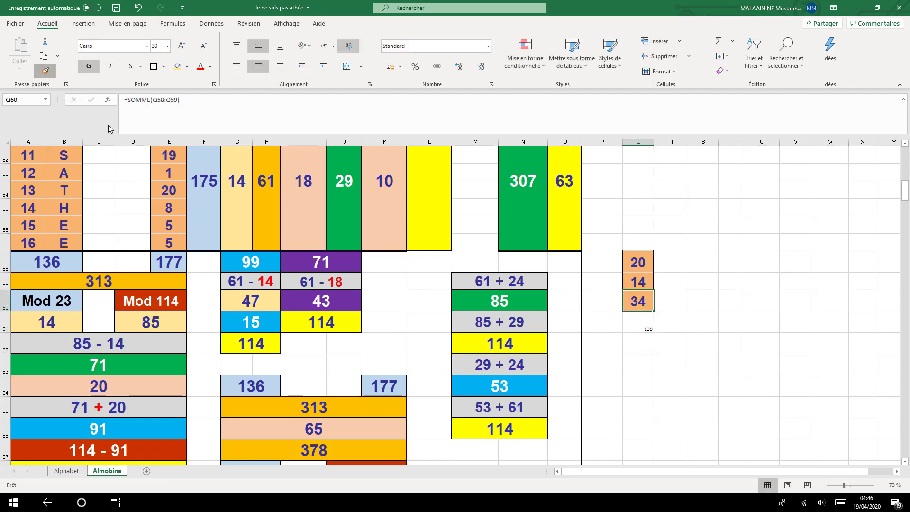
{"action": "left_click", "coordinate": [639, 320]}
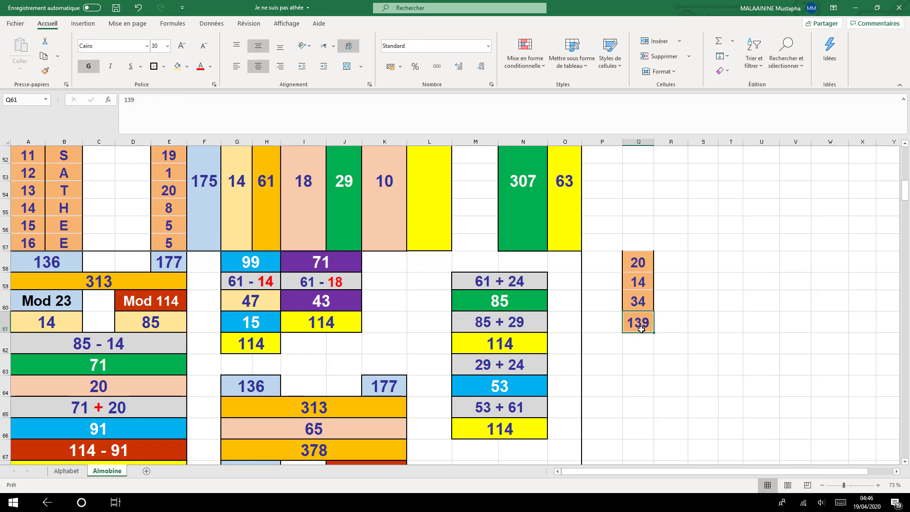
- Fill the cells Q60:Q61 with the gold theme colour
{"action": "left_click_drag", "start_coordinate": [639, 297], "coordinate": [639, 322]}
{"action": "left_click", "coordinate": [187, 67]}
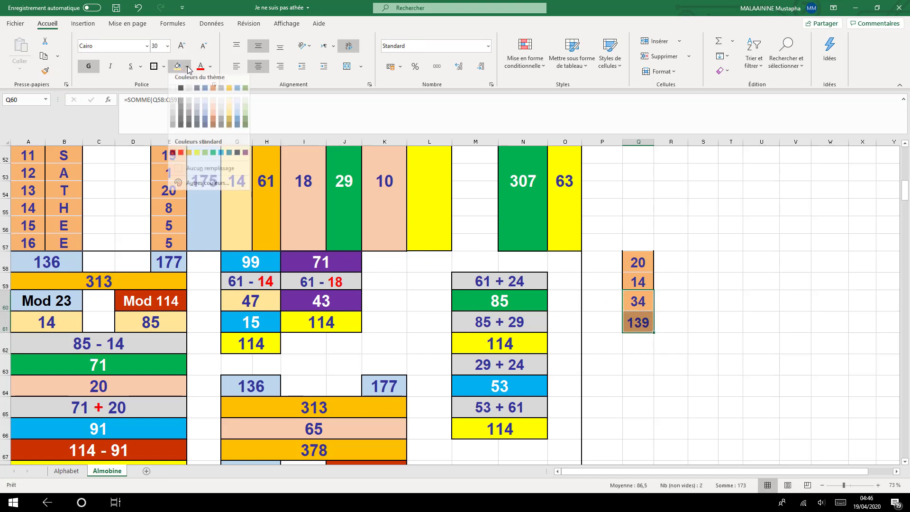
{"action": "left_click", "coordinate": [229, 93]}
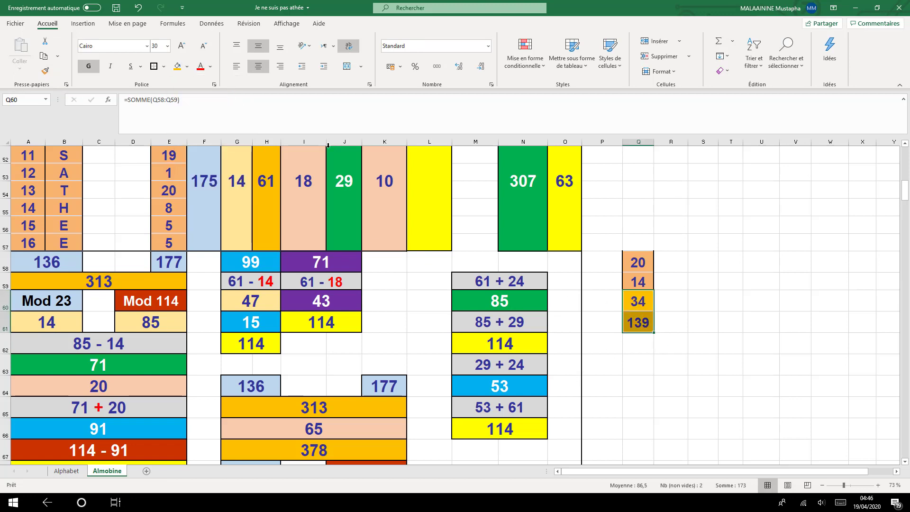
- Add a formula in Q62 that sums Q60:Q61
{"action": "left_click", "coordinate": [641, 344]}
{"action": "left_click", "coordinate": [718, 42]}
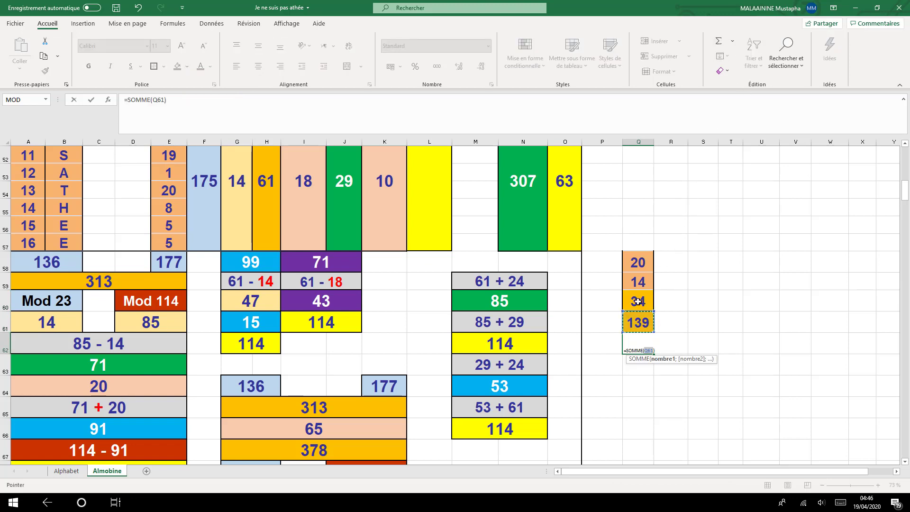
{"action": "left_click_drag", "start_coordinate": [638, 301], "coordinate": [634, 327]}
{"action": "key", "text": "Return"}
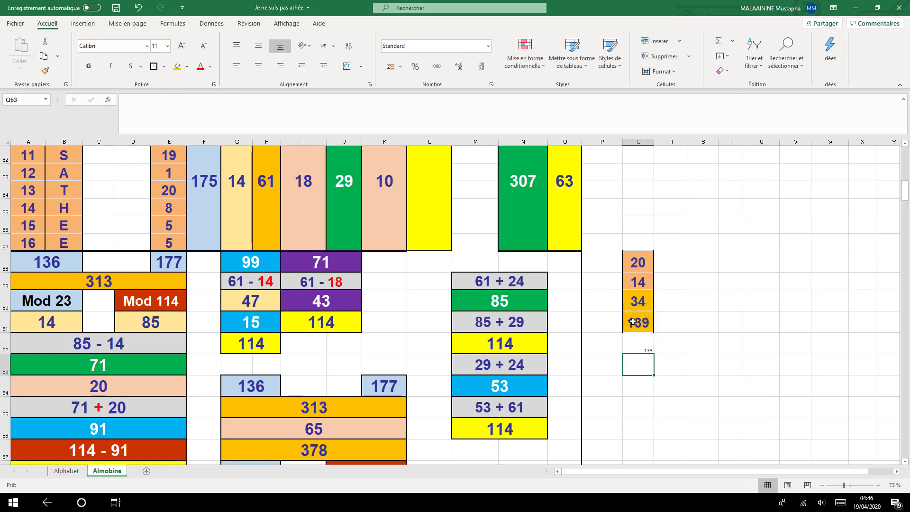
- Copy the formatting of Q61 to Q62 and change the fill of Q62 to light green
{"action": "left_click", "coordinate": [634, 322]}
{"action": "left_click", "coordinate": [45, 70]}
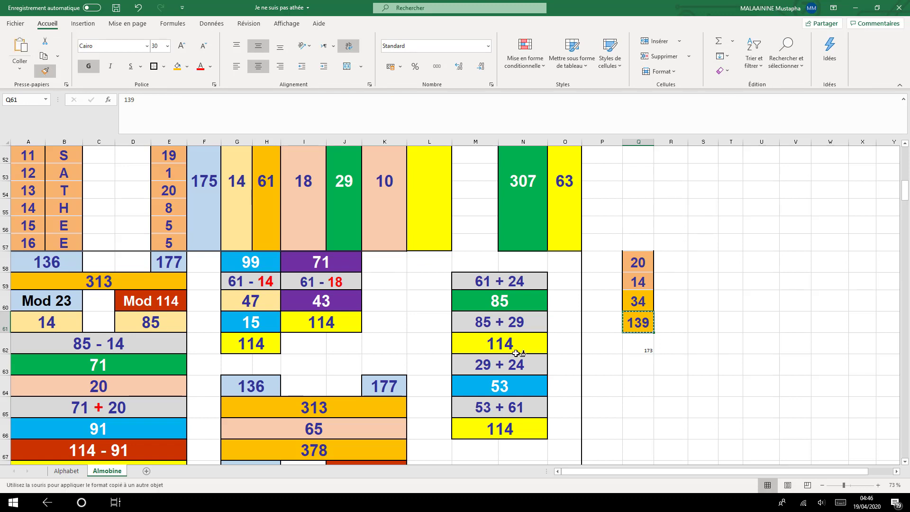
{"action": "left_click", "coordinate": [642, 352]}
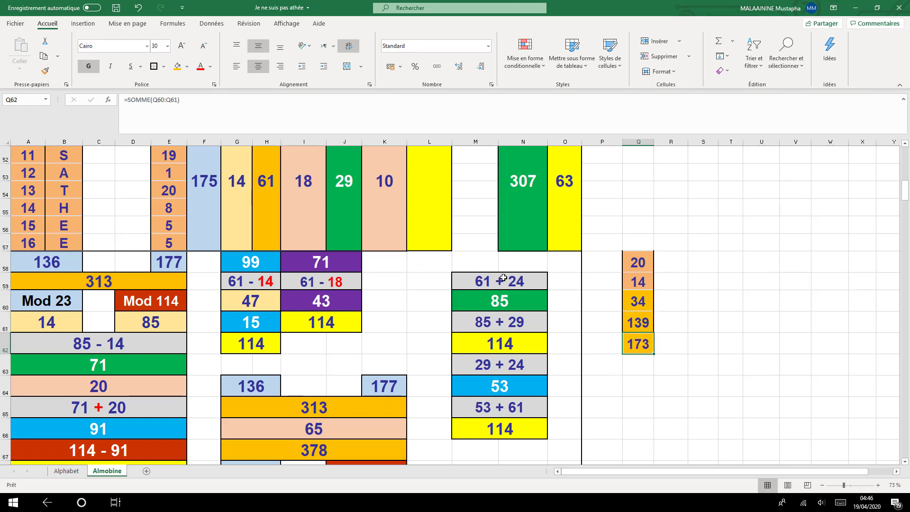
{"action": "left_click", "coordinate": [187, 66]}
{"action": "left_click", "coordinate": [245, 112]}
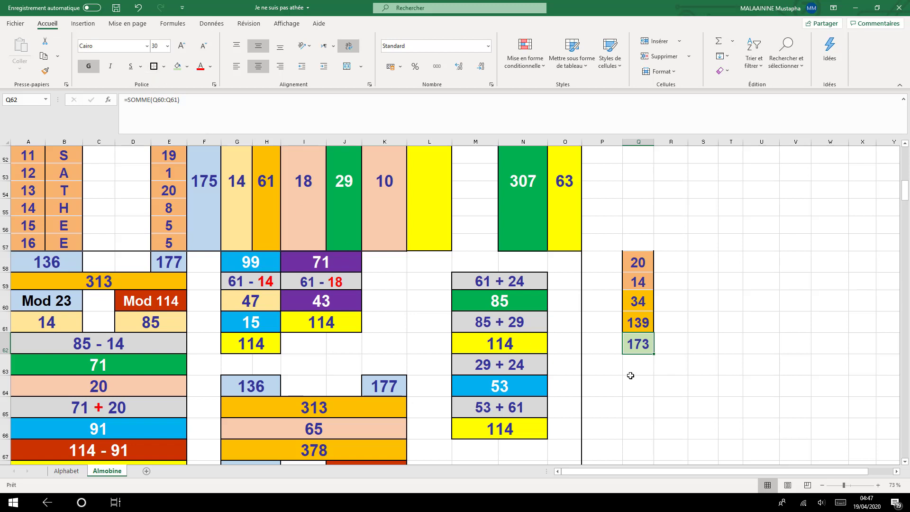
{"action": "left_click", "coordinate": [639, 362]}
{"action": "type", "text": "20"}
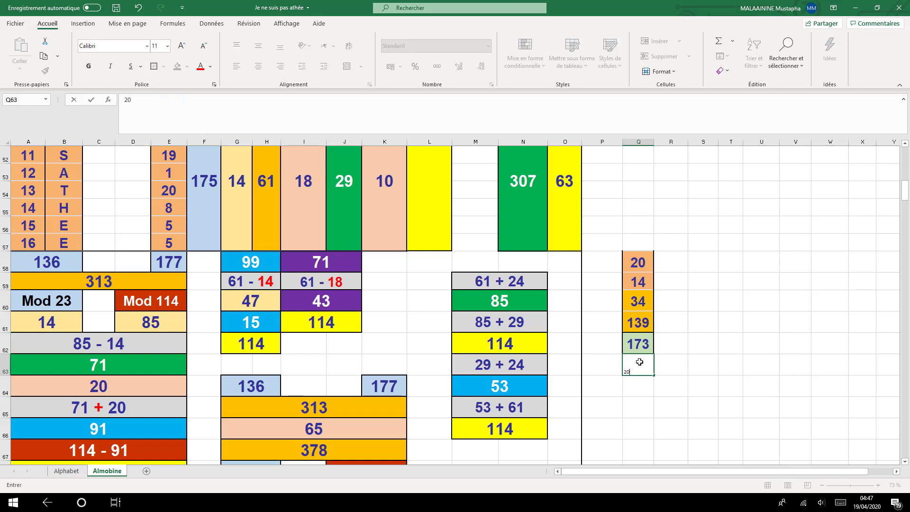
{"action": "key", "text": "Return"}
- Set the value of Q63 to 40
{"action": "left_click", "coordinate": [642, 361]}
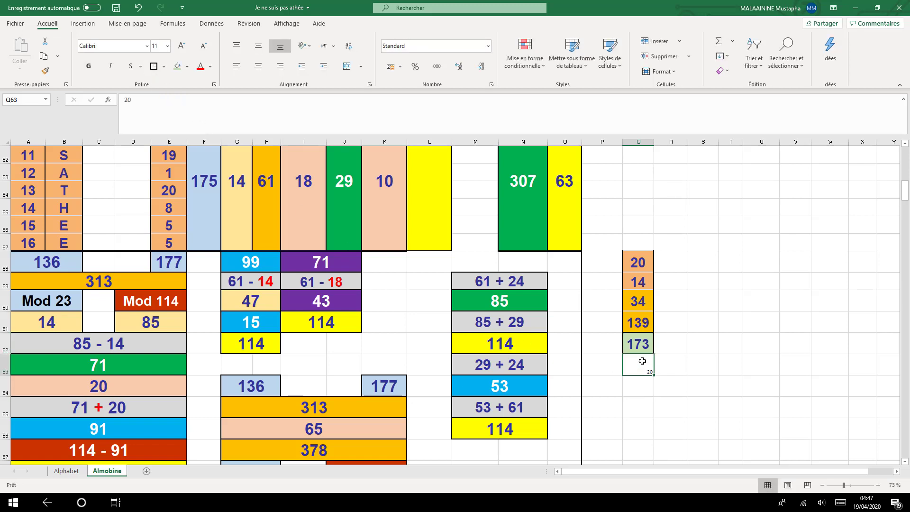
{"action": "type", "text": "40"}
{"action": "key", "text": "Return"}
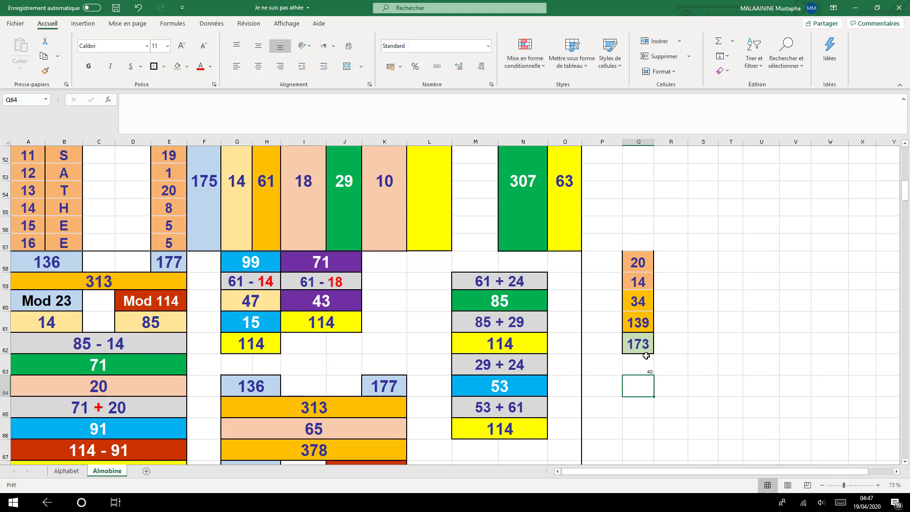
- Copy the formatting of Q62 to Q63 and change the fill of Q63 to yellow
{"action": "left_click", "coordinate": [642, 348]}
{"action": "left_click", "coordinate": [46, 71]}
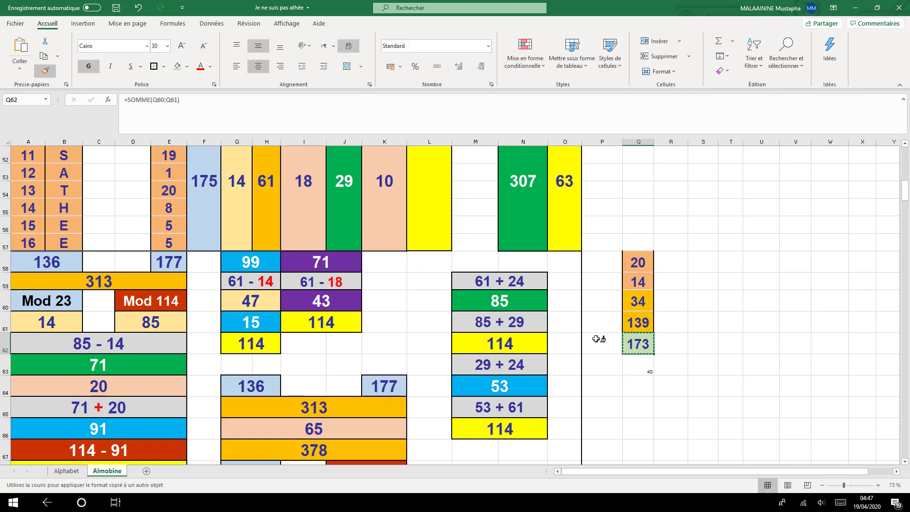
{"action": "left_click", "coordinate": [635, 363]}
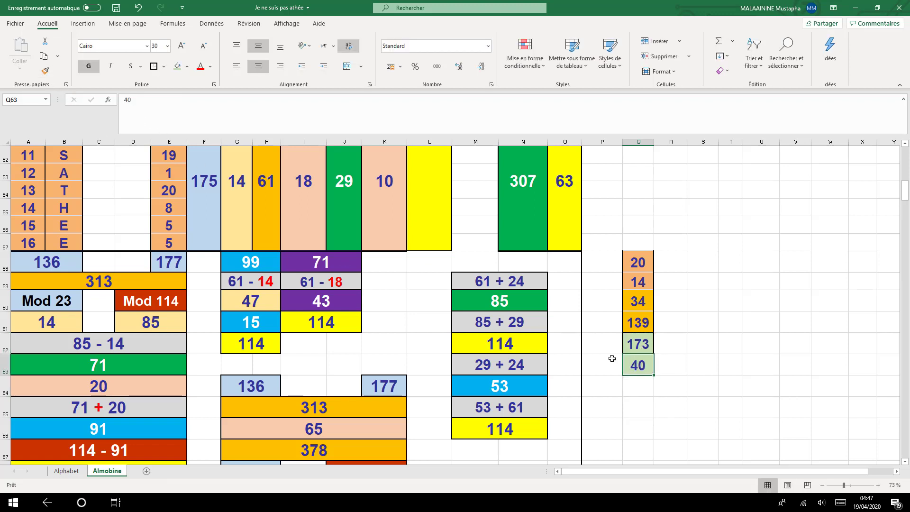
{"action": "left_click", "coordinate": [188, 66]}
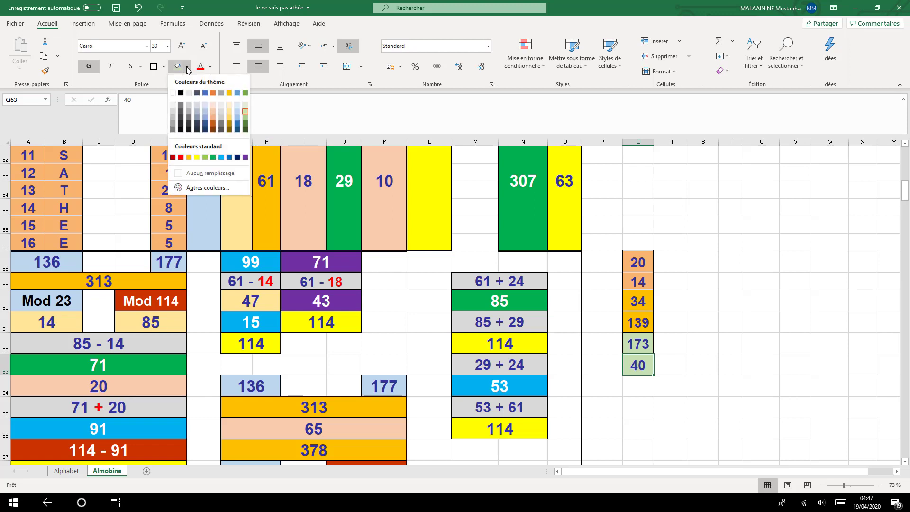
{"action": "left_click", "coordinate": [197, 158]}
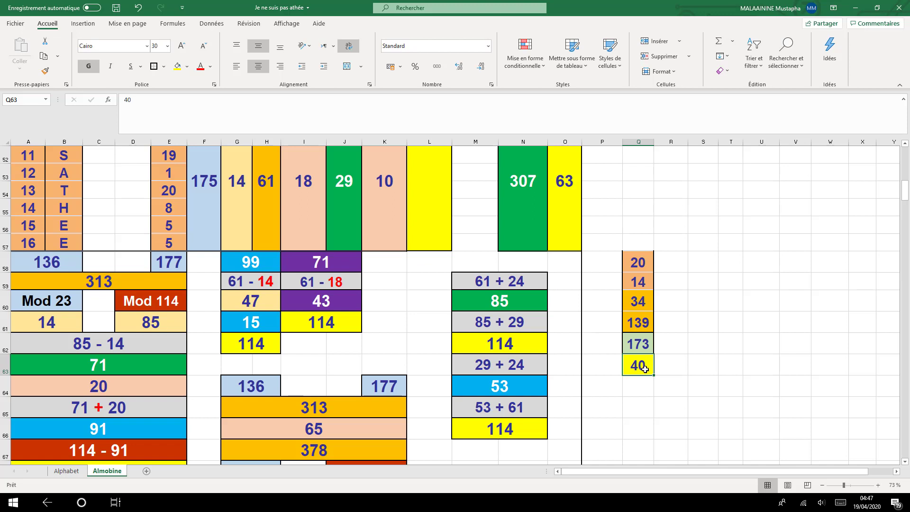
- Compare the sum formula in I58 with the value in Q63 and look over the surrounding table
{"action": "left_click", "coordinate": [331, 266]}
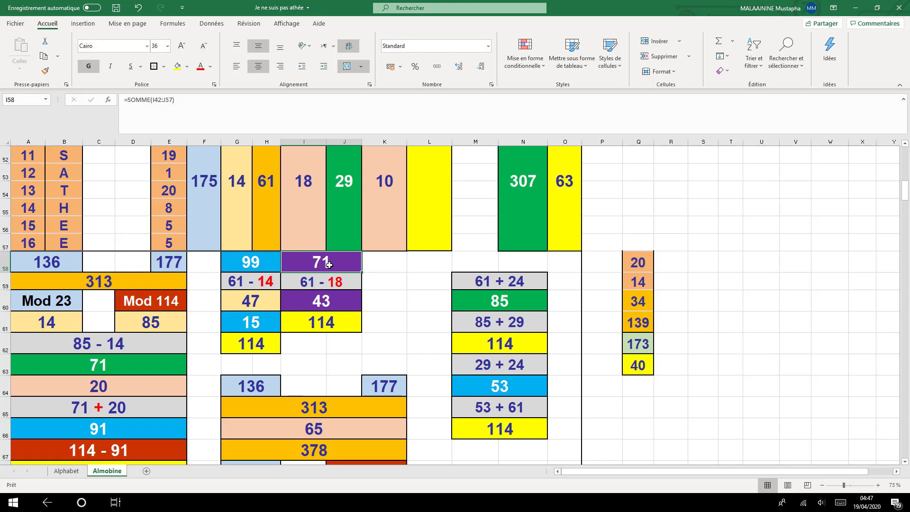
{"action": "left_click", "coordinate": [635, 365]}
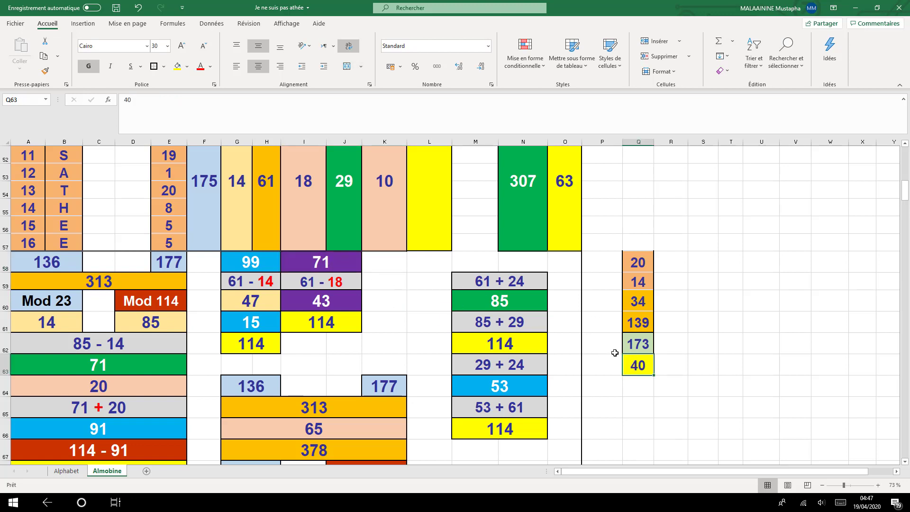
{"action": "scroll", "coordinate": [644, 368], "scroll_direction": "down", "scroll_amount": 1}
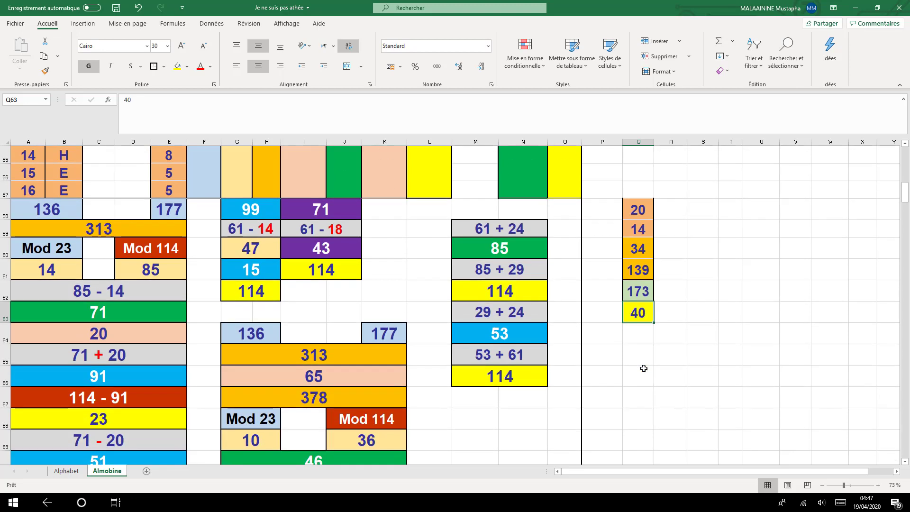
{"action": "scroll", "coordinate": [579, 183], "scroll_direction": "up", "scroll_amount": 2}
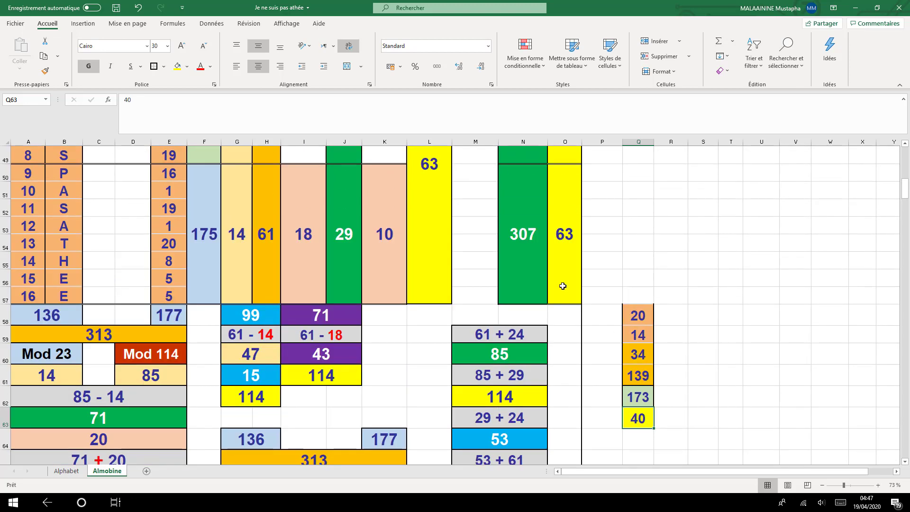
- Review the side values in Q58:Q63 against the calculation blocks in rows 58 to 74
{"action": "scroll", "coordinate": [562, 285], "scroll_direction": "down", "scroll_amount": 5}
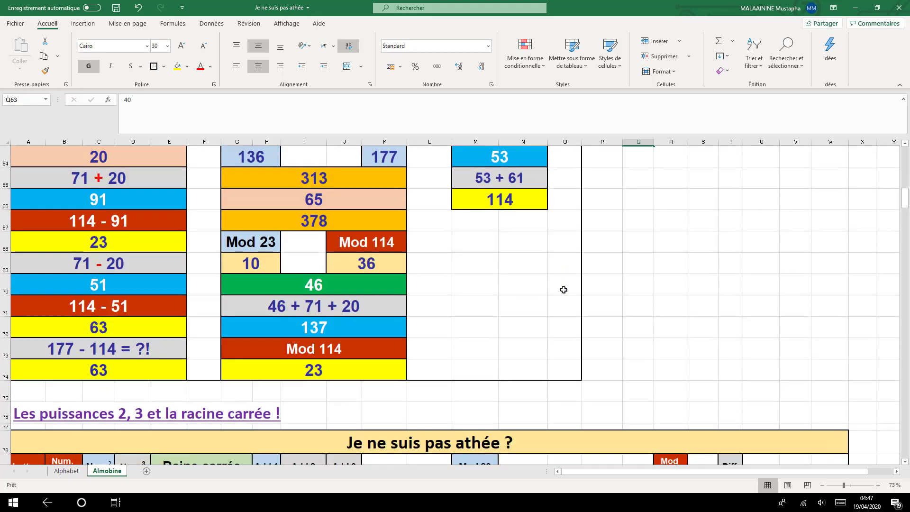
{"action": "scroll", "coordinate": [564, 290], "scroll_direction": "up", "scroll_amount": 6}
{"action": "scroll", "coordinate": [563, 290], "scroll_direction": "down", "scroll_amount": 3}
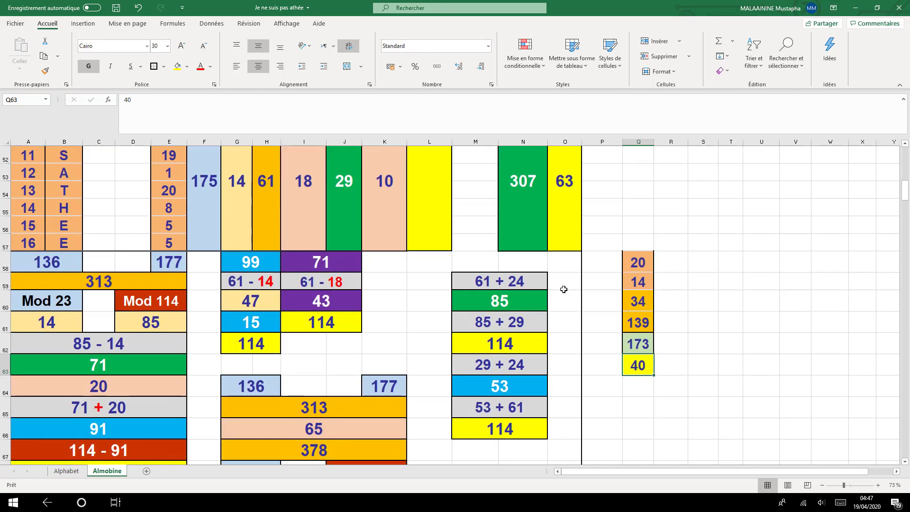
{"action": "left_click_drag", "start_coordinate": [639, 261], "coordinate": [638, 366]}
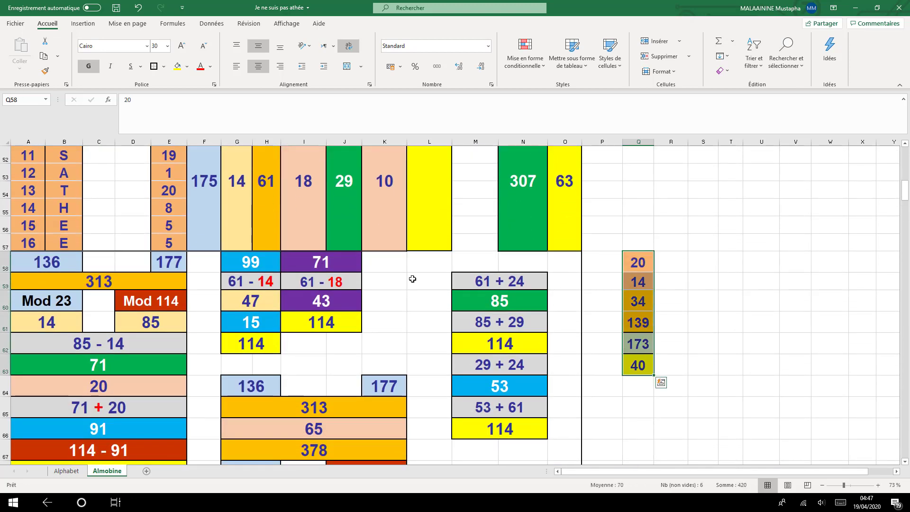
{"action": "scroll", "coordinate": [315, 238], "scroll_direction": "down", "scroll_amount": 5}
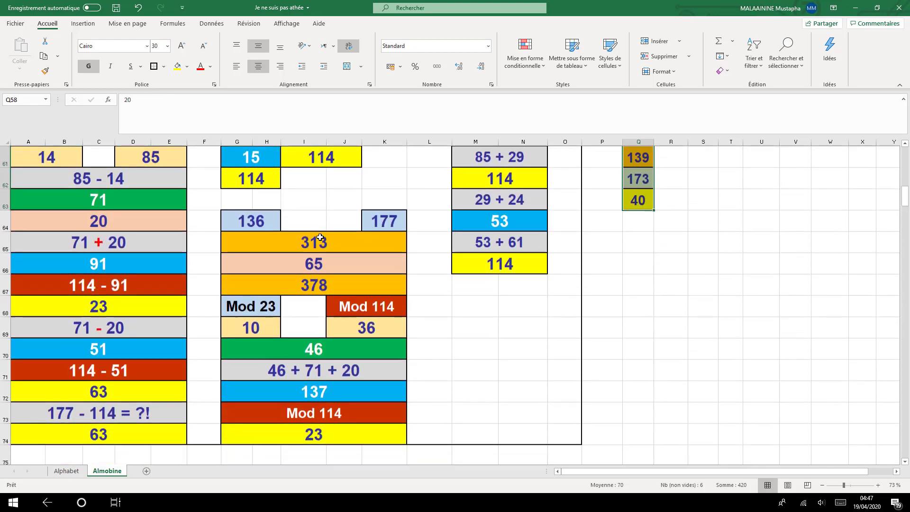
{"action": "scroll", "coordinate": [320, 237], "scroll_direction": "down", "scroll_amount": 1}
{"action": "scroll", "coordinate": [353, 256], "scroll_direction": "up", "scroll_amount": 5}
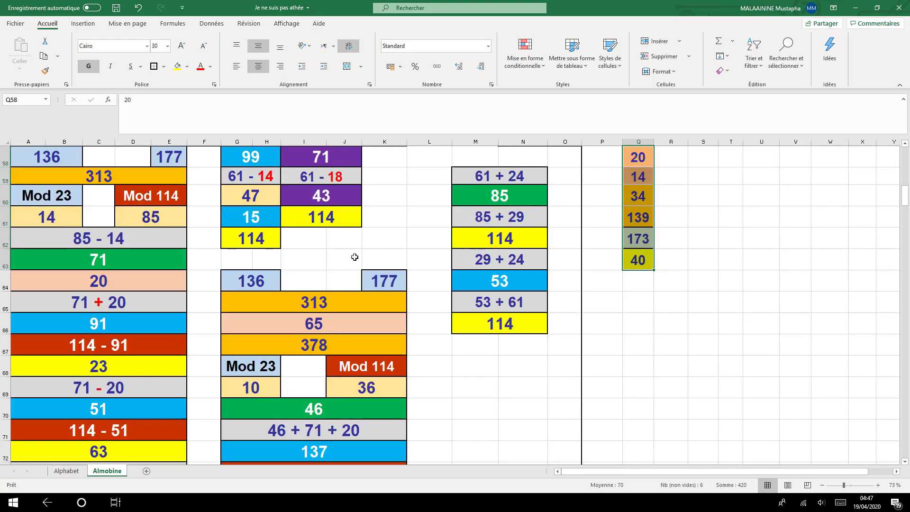
{"action": "scroll", "coordinate": [352, 254], "scroll_direction": "up", "scroll_amount": 2}
- Examine the column headers, letters and alphabet numbers of the table under "Les puissances 2, 3 et la racine carrée !"
{"action": "scroll", "coordinate": [436, 252], "scroll_direction": "down", "scroll_amount": 9}
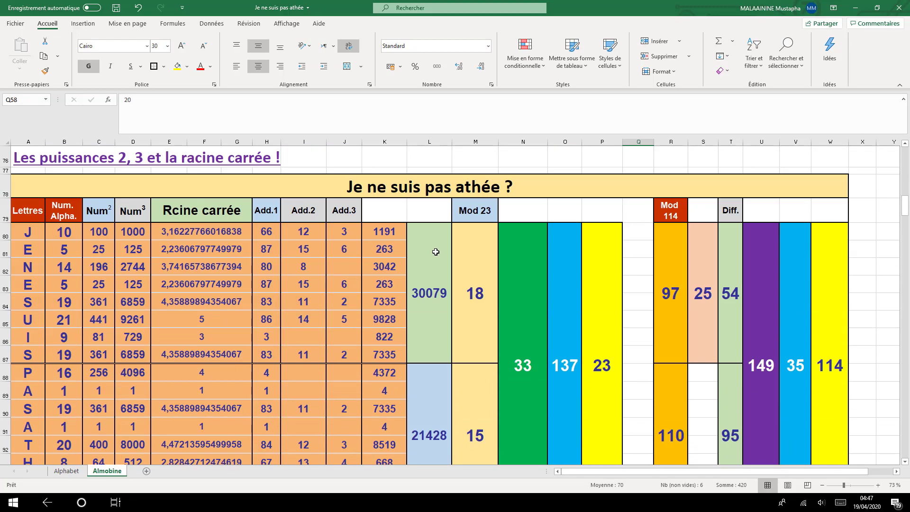
{"action": "left_click_drag", "start_coordinate": [22, 235], "coordinate": [105, 241]}
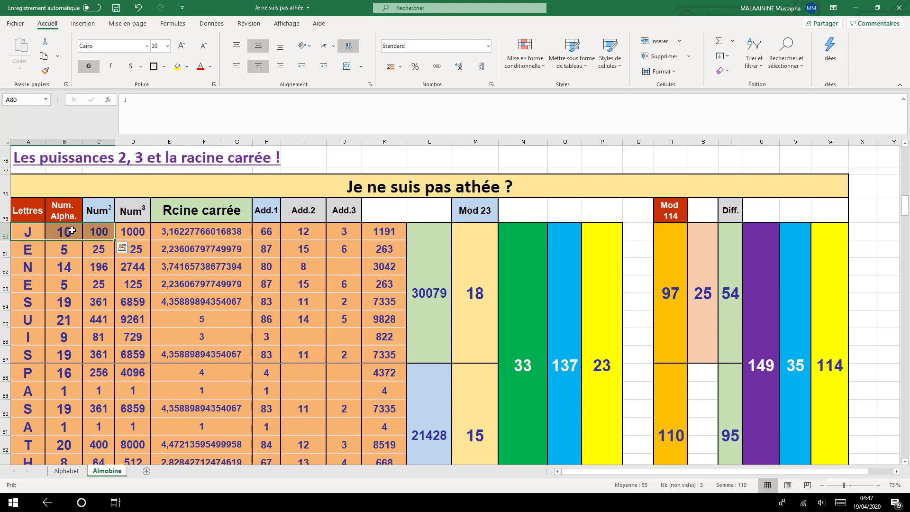
{"action": "left_click", "coordinate": [92, 213]}
{"action": "left_click", "coordinate": [127, 210]}
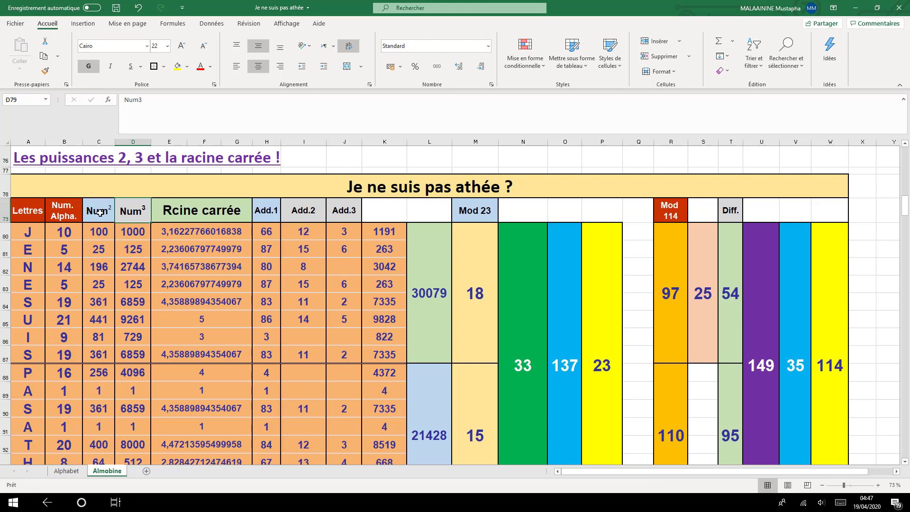
{"action": "left_click", "coordinate": [186, 215]}
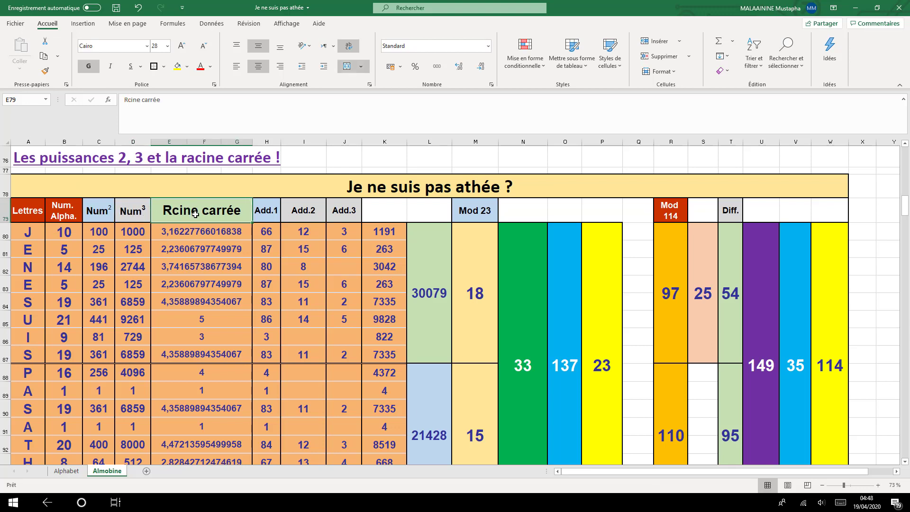
{"action": "left_click_drag", "start_coordinate": [30, 232], "coordinate": [22, 424]}
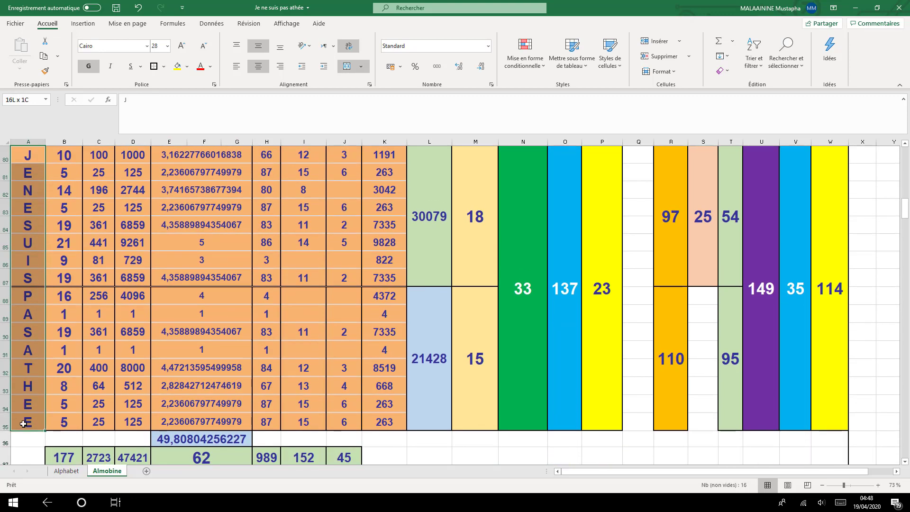
{"action": "scroll", "coordinate": [23, 424], "scroll_direction": "up", "scroll_amount": 1}
{"action": "mouse_move", "coordinate": [65, 211]}
{"action": "left_mouse_down"}
{"action": "mouse_move", "coordinate": [61, 459]}
{"action": "mouse_move", "coordinate": [58, 213]}
{"action": "left_mouse_up"}
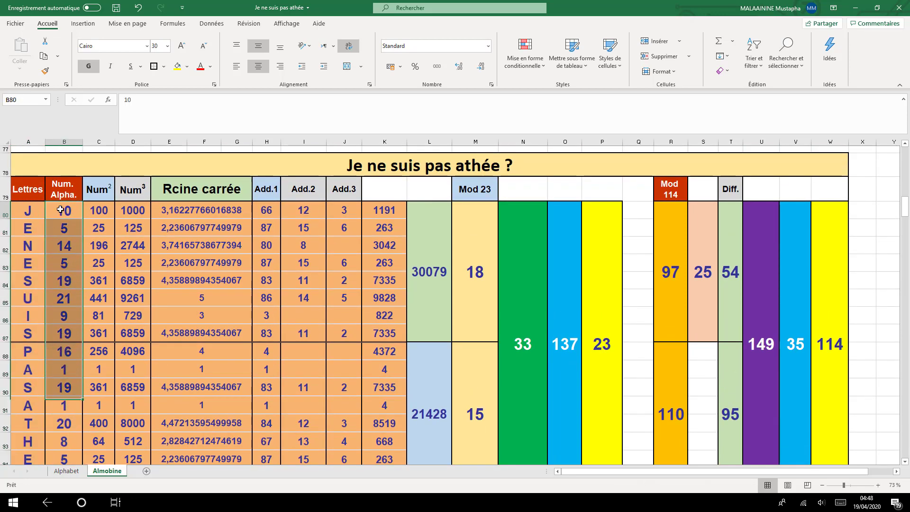
- Inspect the square and cube formulas in C80:D81 and the square-root formula in E80 against the alphabet numbers
{"action": "left_click", "coordinate": [107, 211]}
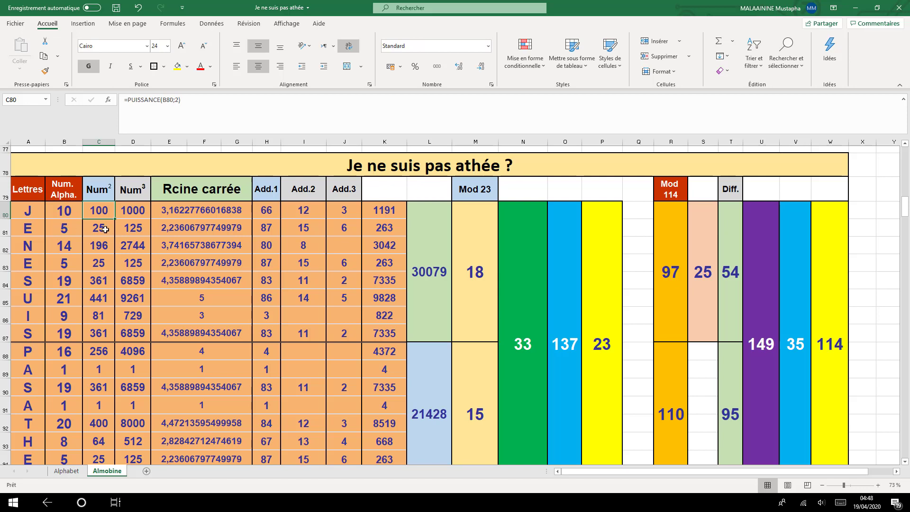
{"action": "left_click", "coordinate": [105, 229]}
{"action": "left_click", "coordinate": [137, 212]}
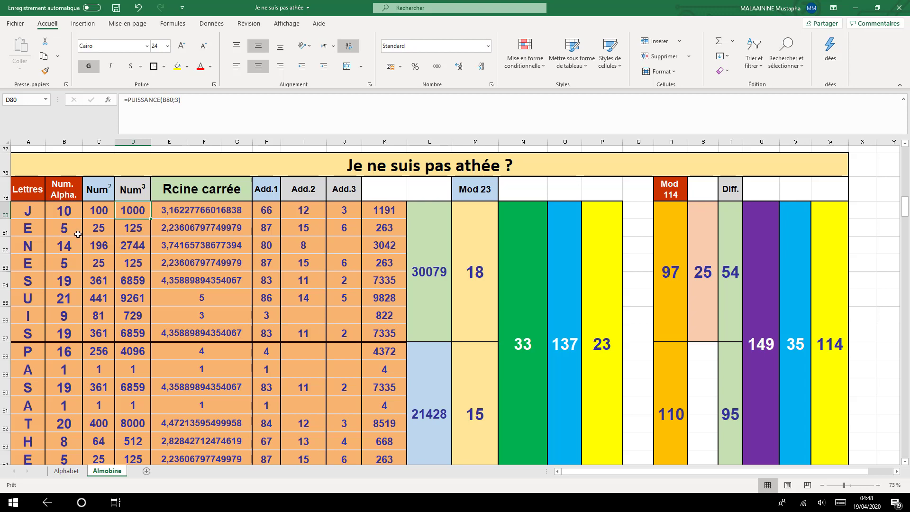
{"action": "left_click", "coordinate": [134, 232]}
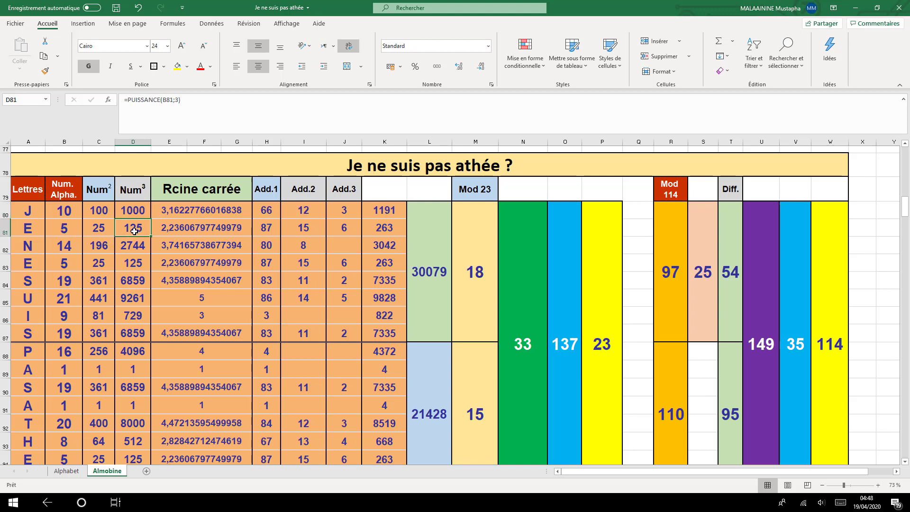
{"action": "left_click", "coordinate": [185, 215]}
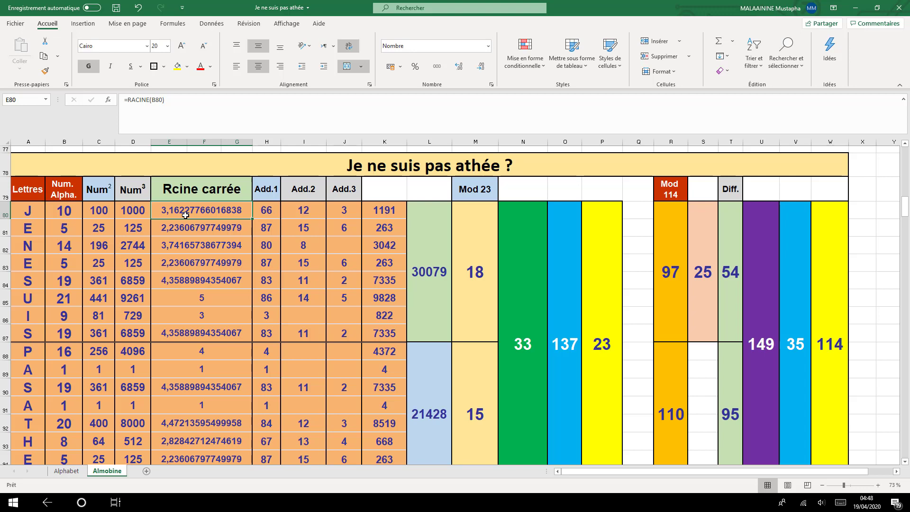
{"action": "left_click", "coordinate": [60, 216]}
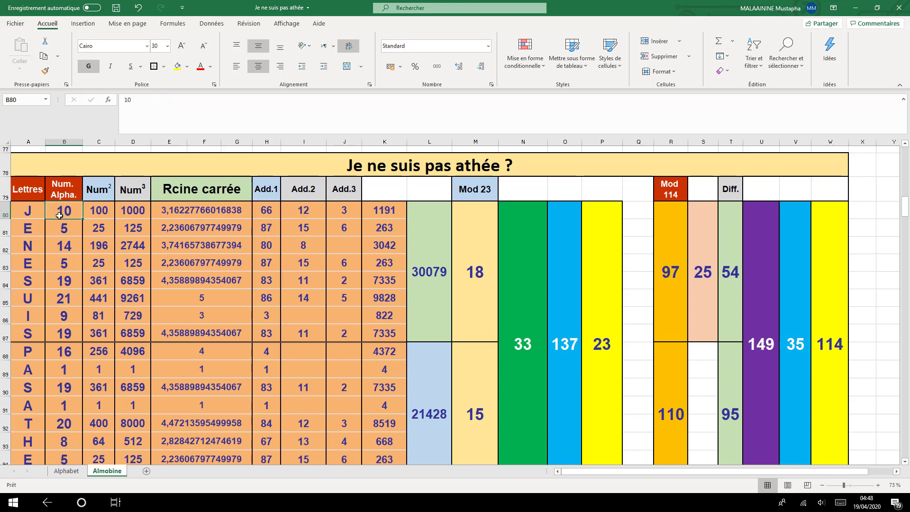
{"action": "left_click", "coordinate": [67, 231]}
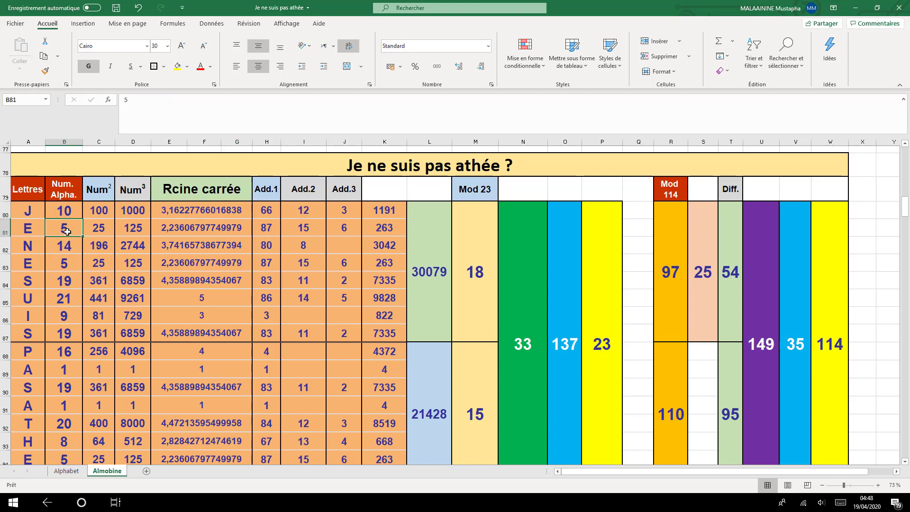
{"action": "left_click", "coordinate": [185, 212]}
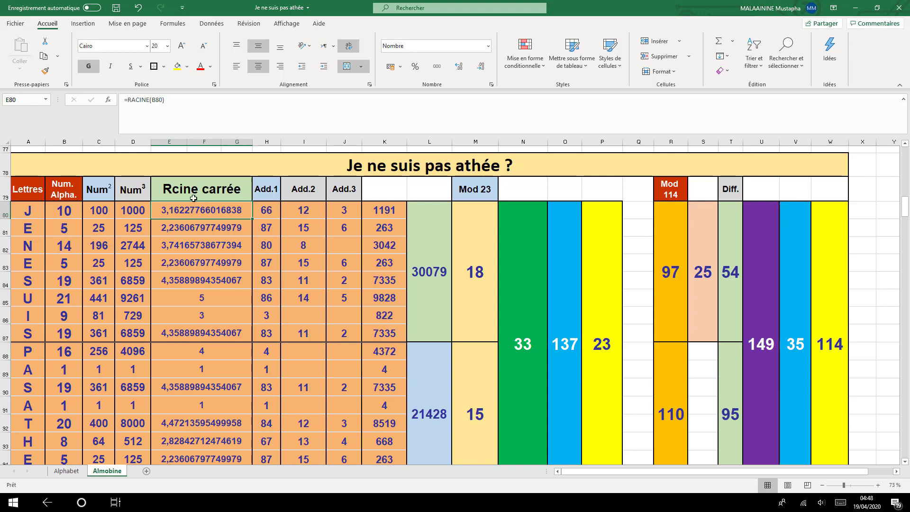
- Check the digit-sum formula in H80 and the row-total formula in K80 for the letter J
{"action": "left_click", "coordinate": [264, 210]}
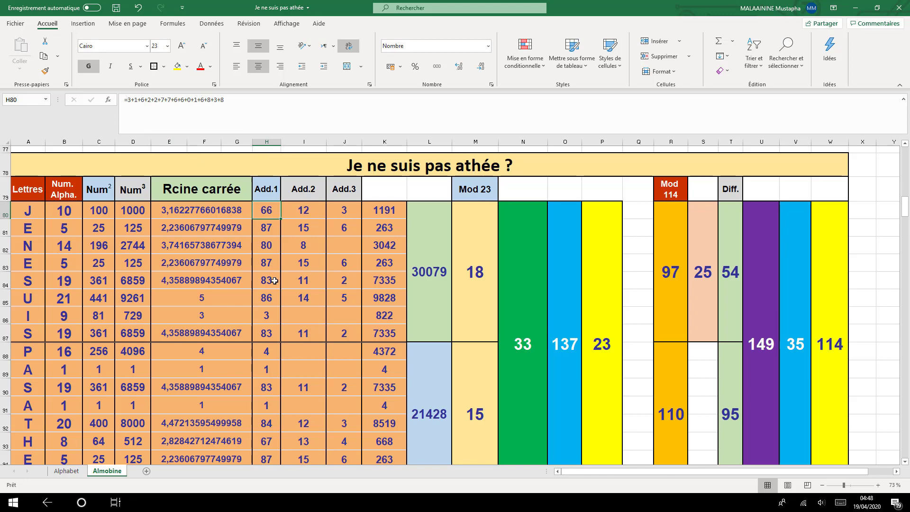
{"action": "scroll", "coordinate": [274, 277], "scroll_direction": "down", "scroll_amount": 1}
{"action": "scroll", "coordinate": [335, 273], "scroll_direction": "up", "scroll_amount": 2}
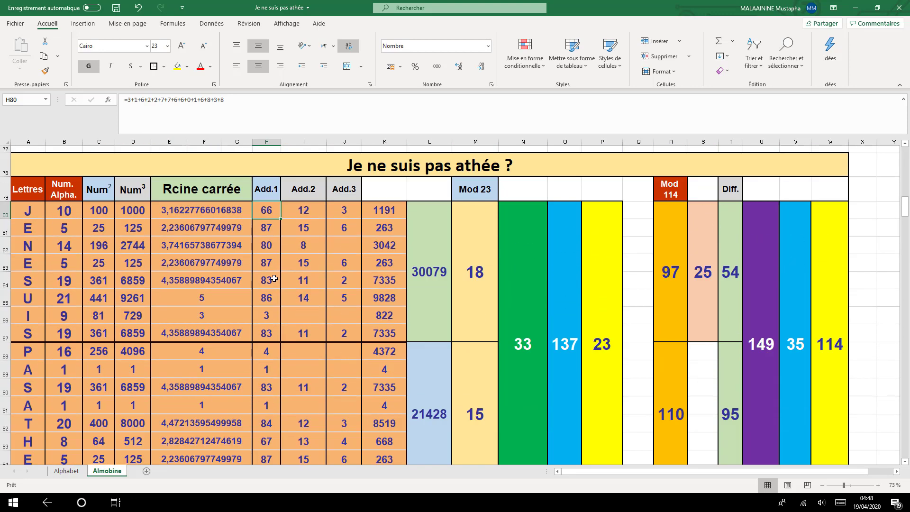
{"action": "double_click", "coordinate": [385, 274]}
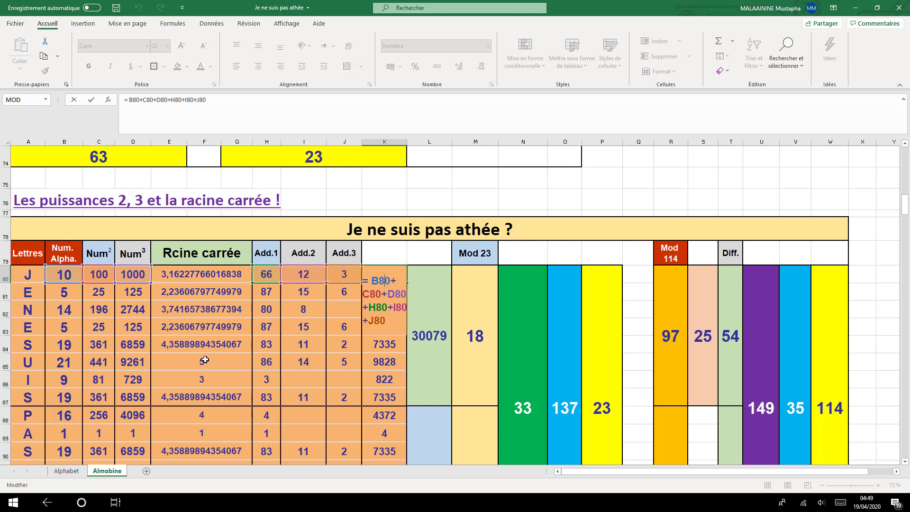
{"action": "key", "text": "Return"}
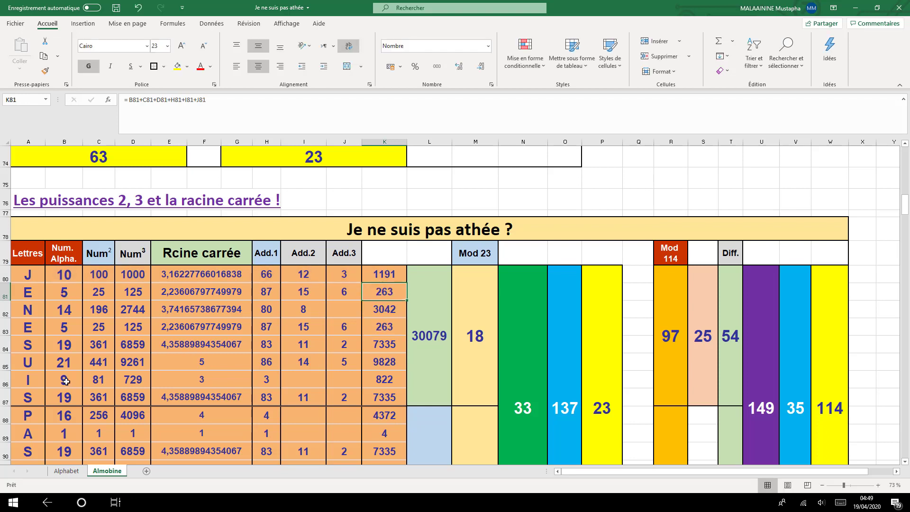
- Check the sum formulas in L80 and L88 that total the two halves of column K
{"action": "double_click", "coordinate": [428, 310]}
{"action": "key", "text": "Return"}
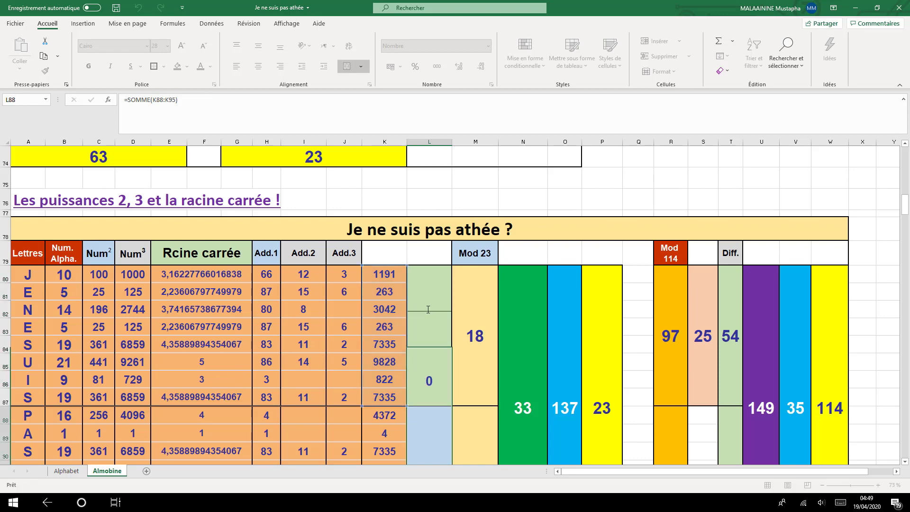
{"action": "scroll", "coordinate": [429, 371], "scroll_direction": "down", "scroll_amount": 1}
{"action": "double_click", "coordinate": [424, 394]}
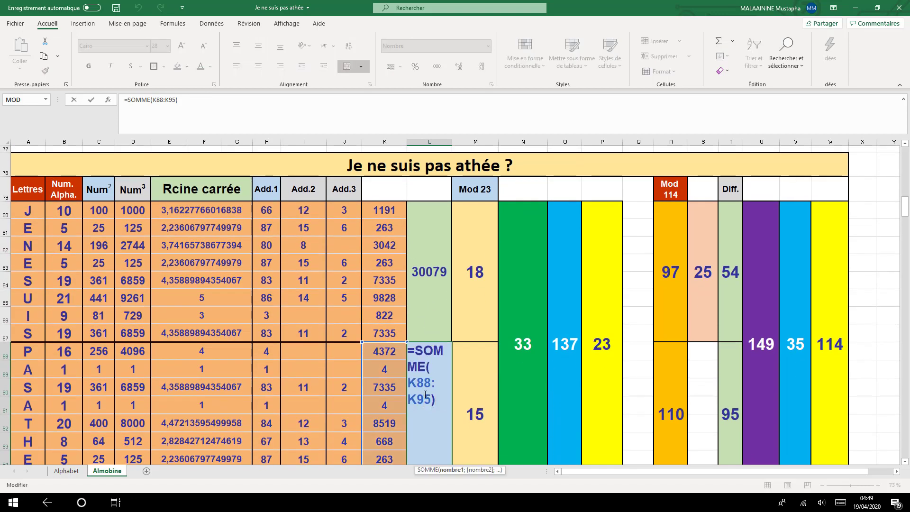
{"action": "scroll", "coordinate": [425, 394], "scroll_direction": "down", "scroll_amount": 1}
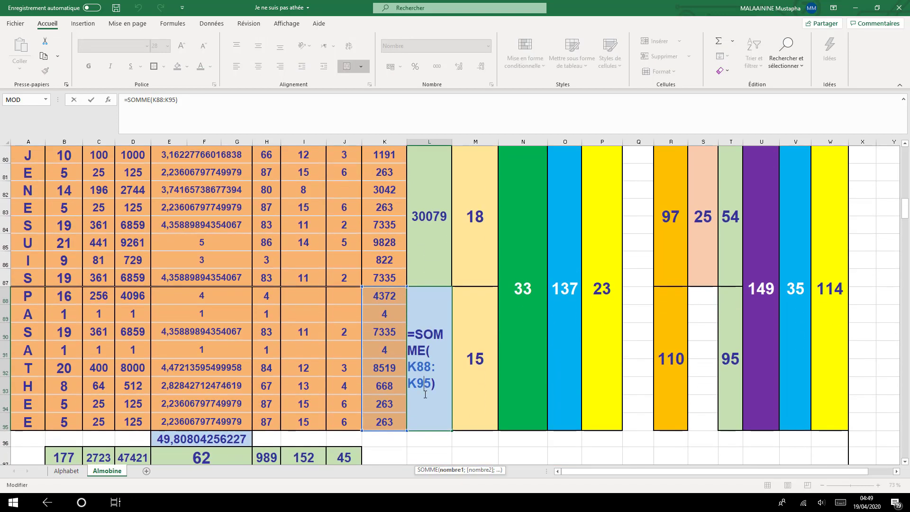
{"action": "key", "text": "Return"}
- Check the Mod 23 formulas in M80 and M88 for the two subtotals
{"action": "scroll", "coordinate": [425, 394], "scroll_direction": "up", "scroll_amount": 2}
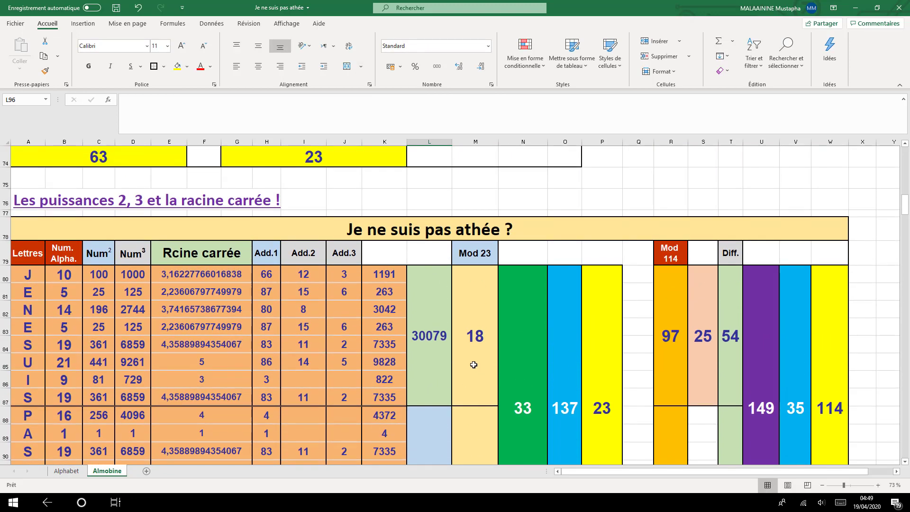
{"action": "left_click", "coordinate": [473, 364]}
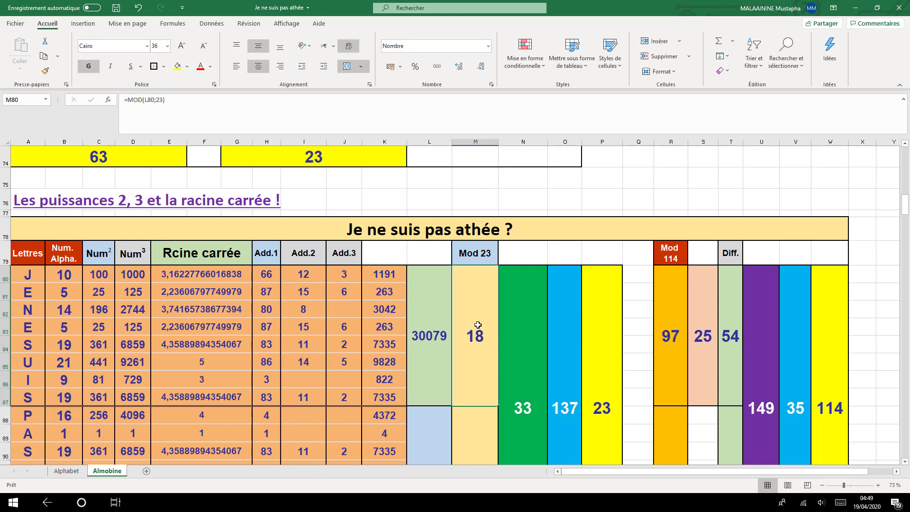
{"action": "scroll", "coordinate": [477, 325], "scroll_direction": "down", "scroll_amount": 1}
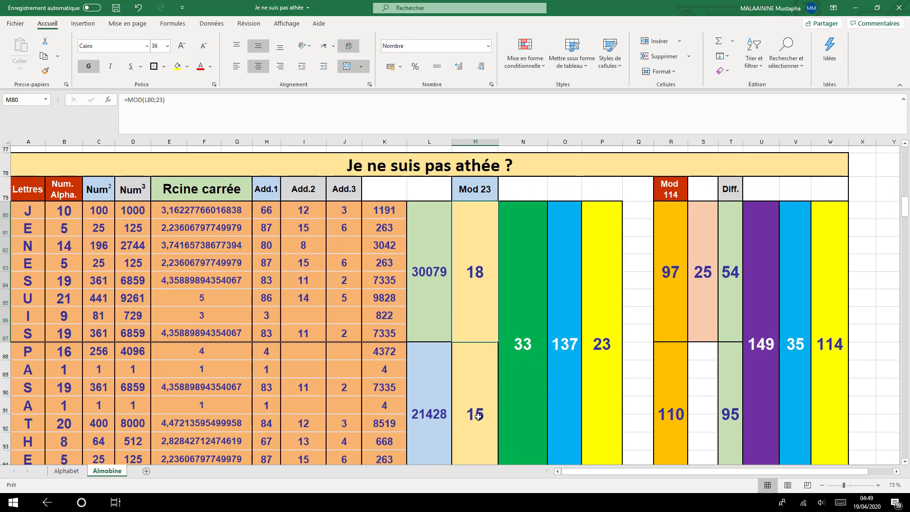
{"action": "double_click", "coordinate": [480, 416]}
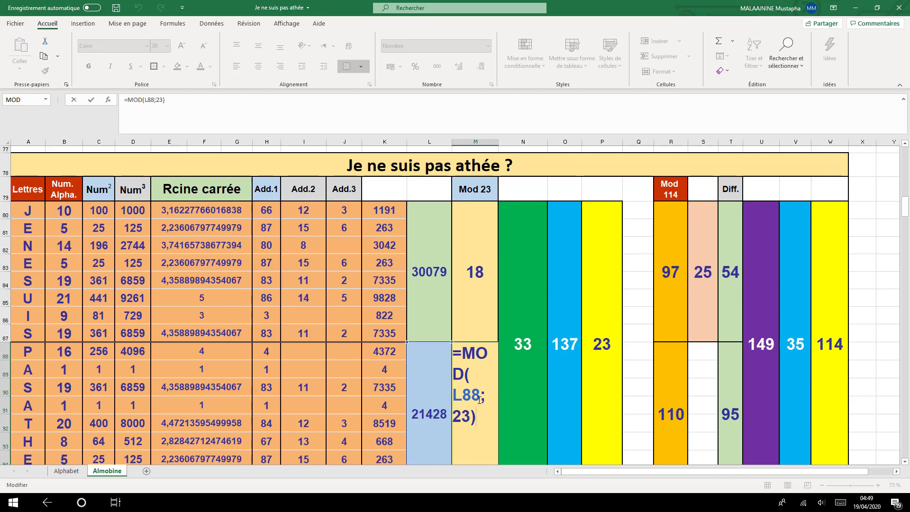
{"action": "key", "text": "Return"}
- Inspect the sum formula in N80, the value in O80 and the Mod 114 formula in P80
{"action": "scroll", "coordinate": [520, 347], "scroll_direction": "up", "scroll_amount": 1}
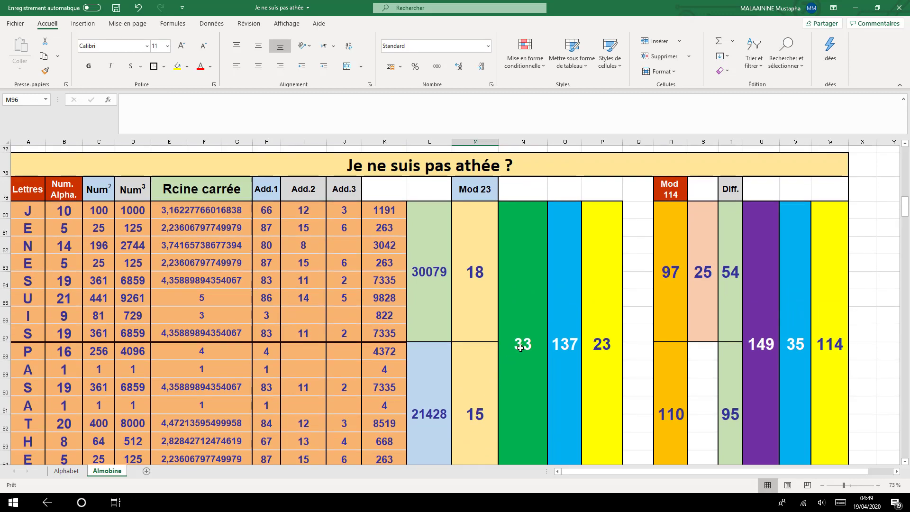
{"action": "double_click", "coordinate": [519, 347]}
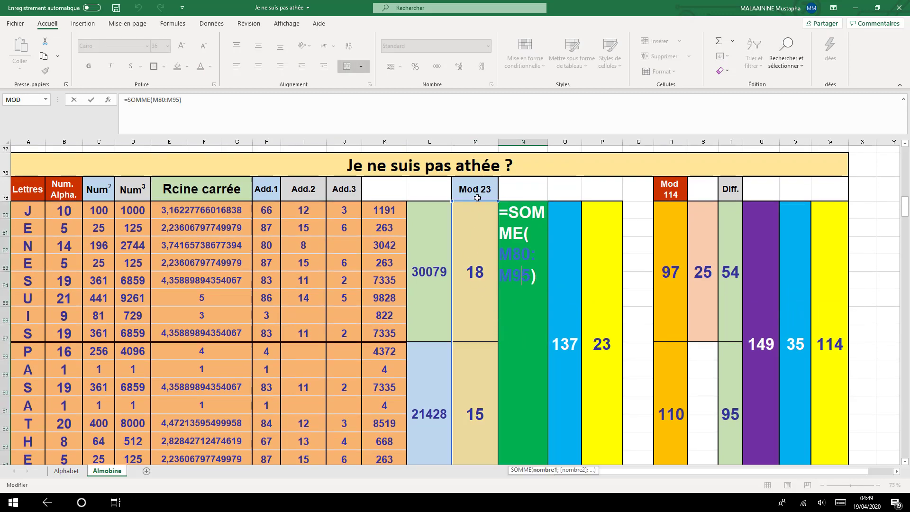
{"action": "key", "text": "Escape"}
{"action": "scroll", "coordinate": [477, 195], "scroll_direction": "down", "scroll_amount": 1}
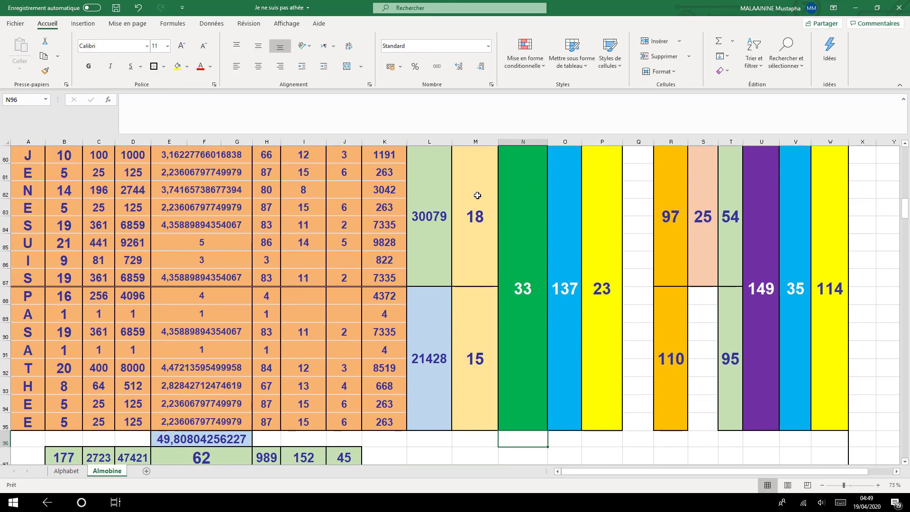
{"action": "scroll", "coordinate": [512, 267], "scroll_direction": "up", "scroll_amount": 1}
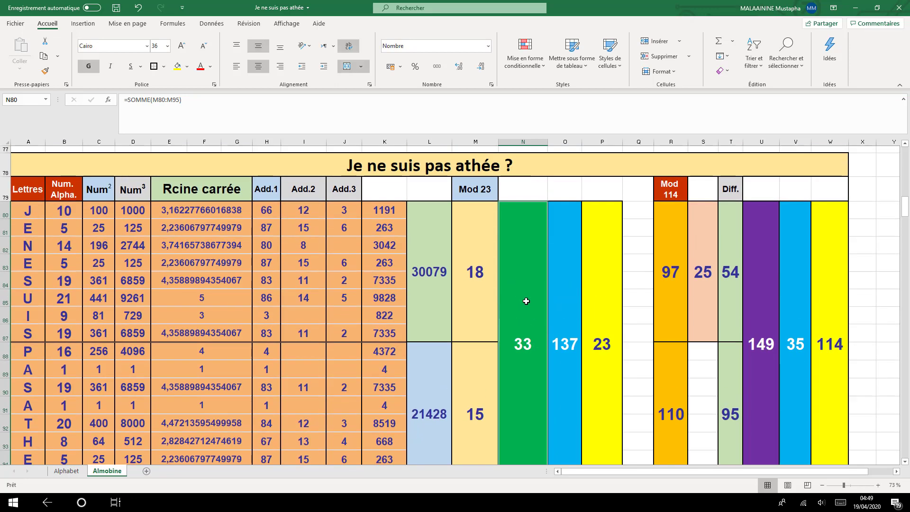
{"action": "left_click", "coordinate": [569, 326]}
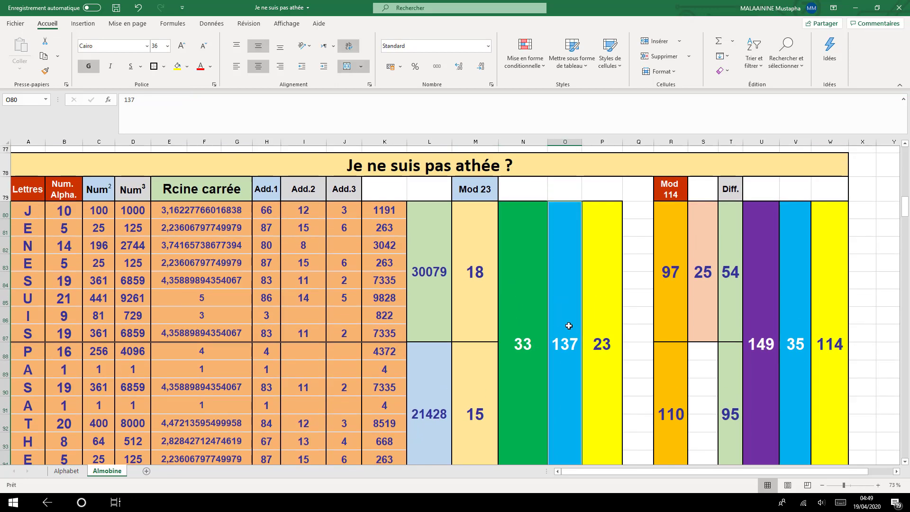
{"action": "left_click", "coordinate": [604, 309]}
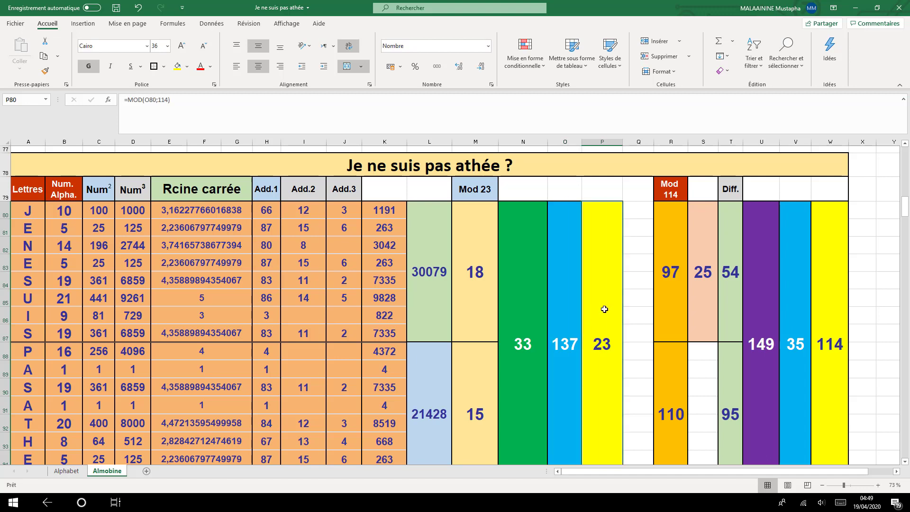
{"action": "left_click", "coordinate": [602, 192]}
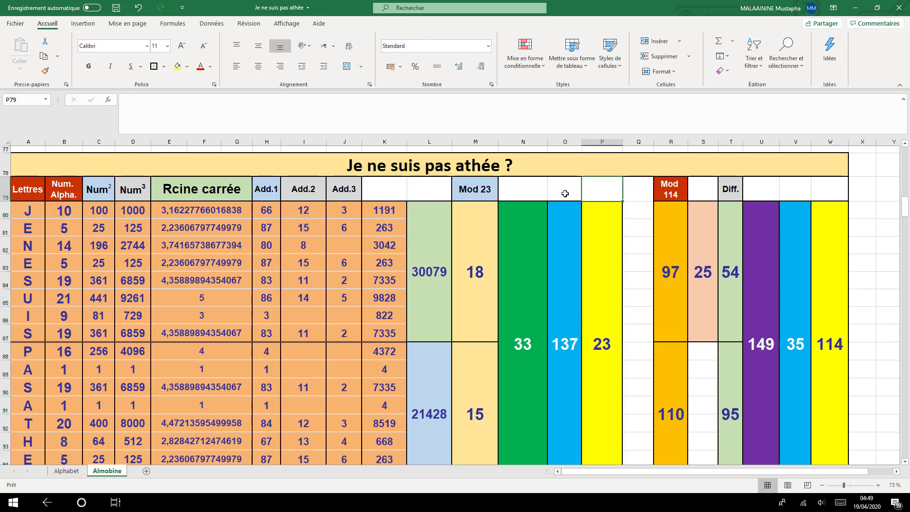
{"action": "key", "text": "Caps_Lock"}
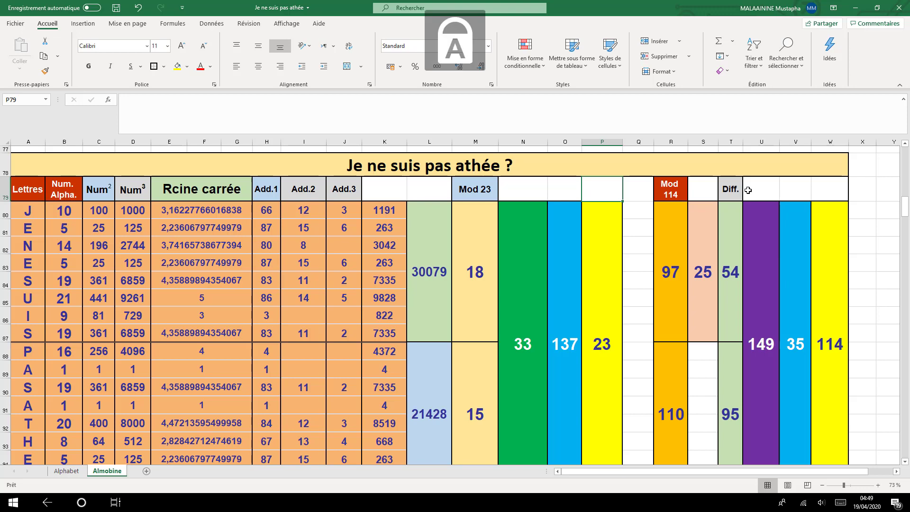
{"action": "type", "text": "M"}
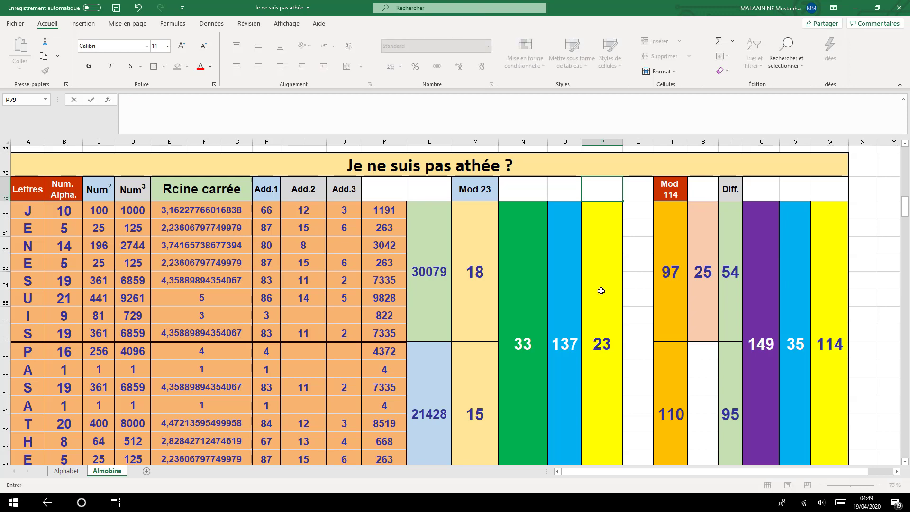
{"action": "left_click", "coordinate": [631, 310]}
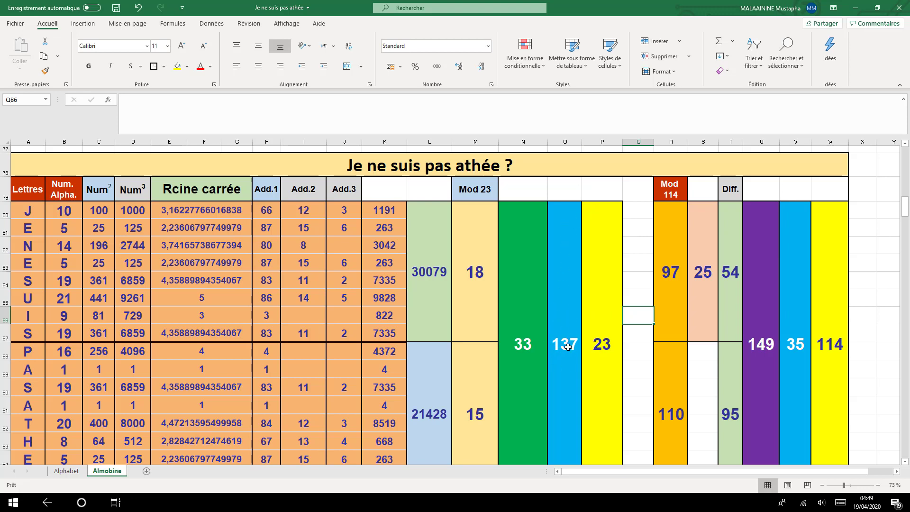
- Examine the modulo 114 formulas in P80, R80 and R88, along with the value in S80
{"action": "left_click", "coordinate": [599, 305]}
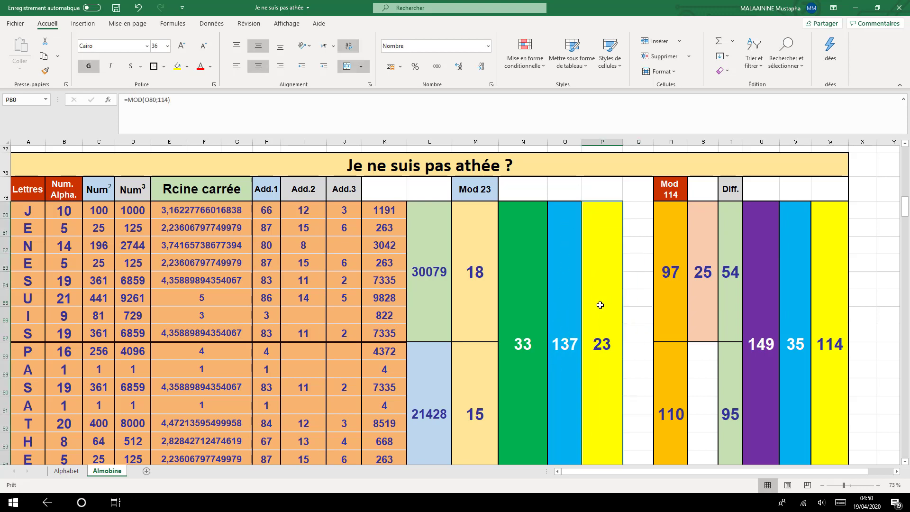
{"action": "left_click", "coordinate": [668, 282]}
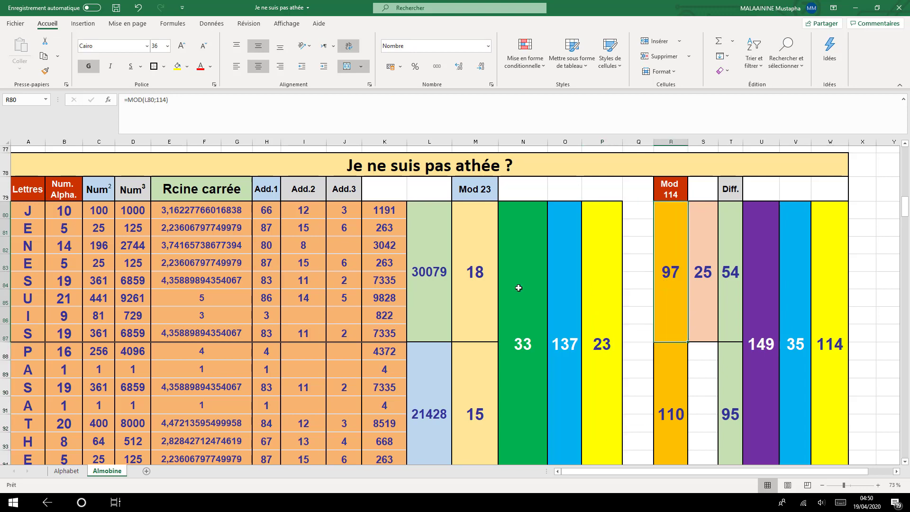
{"action": "left_click", "coordinate": [432, 276]}
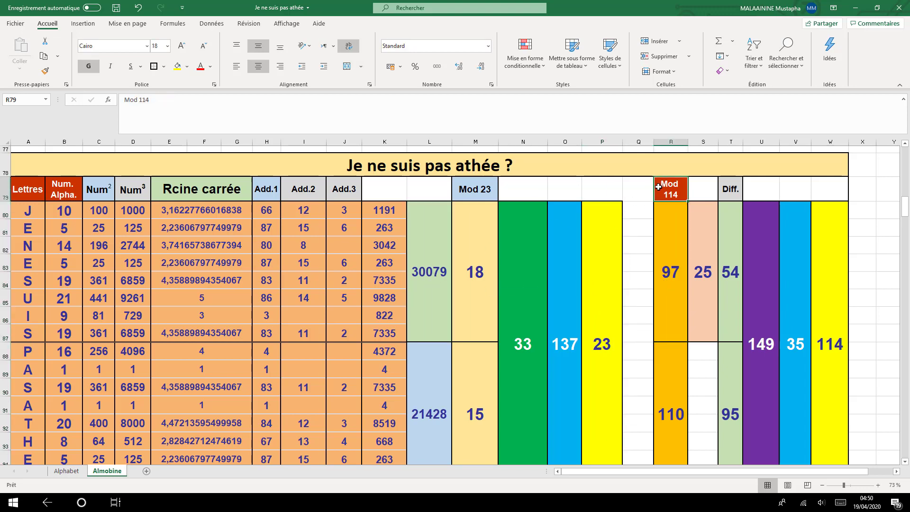
{"action": "left_click", "coordinate": [673, 269]}
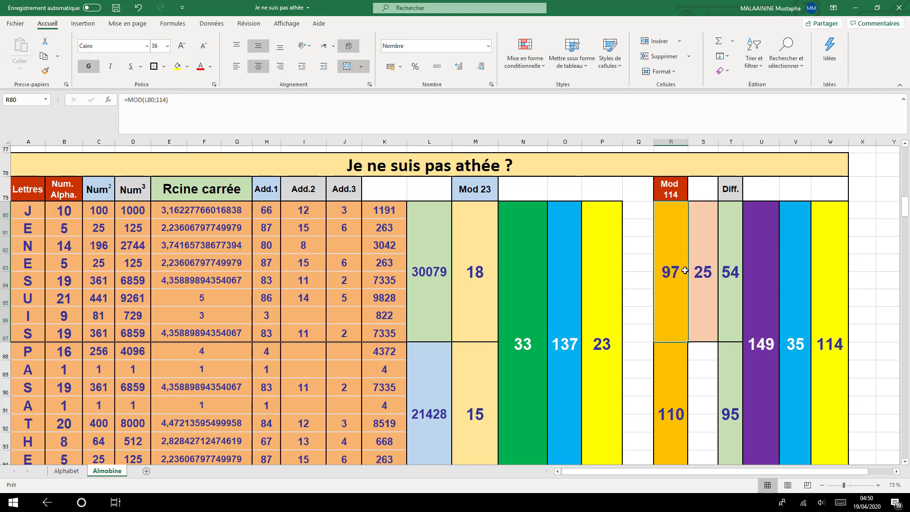
{"action": "left_click", "coordinate": [702, 269]}
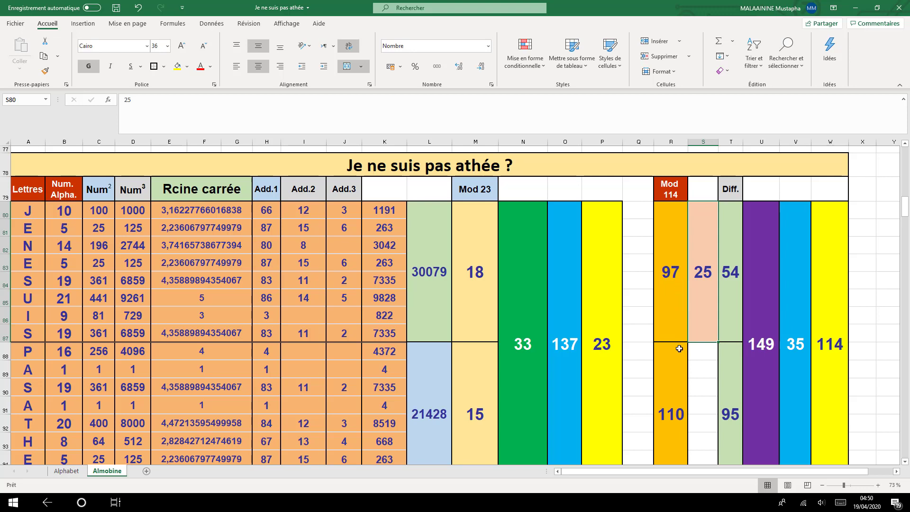
{"action": "left_click", "coordinate": [669, 403]}
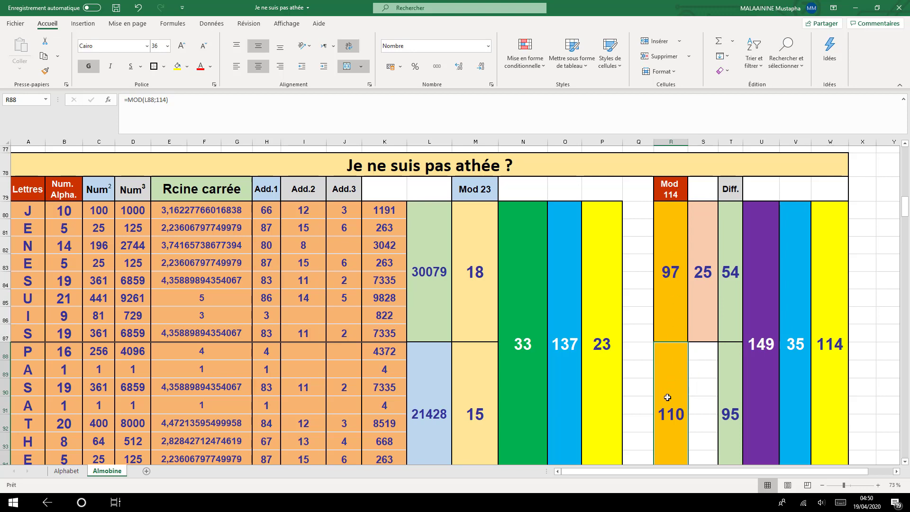
- Inspect the Diff. formula in T80 and the cells it refers to in columns R, S and M
{"action": "left_click", "coordinate": [731, 286]}
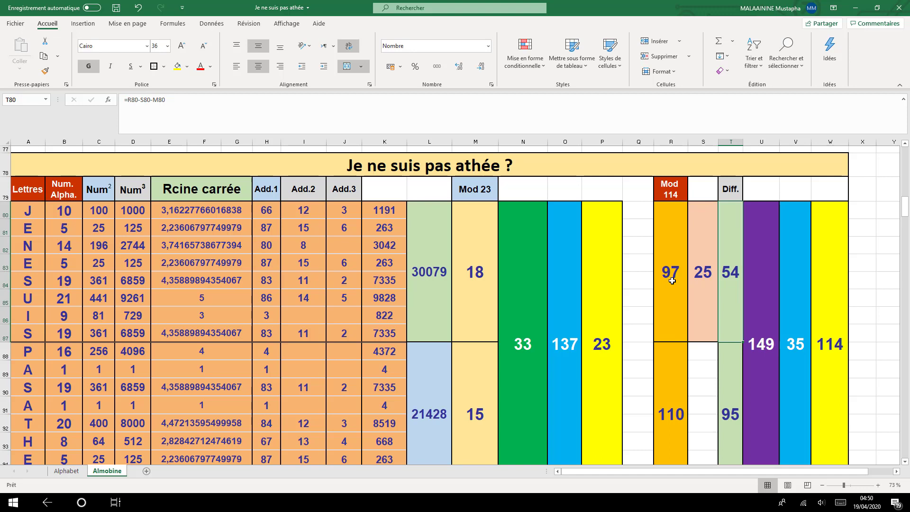
{"action": "left_click", "coordinate": [672, 281]}
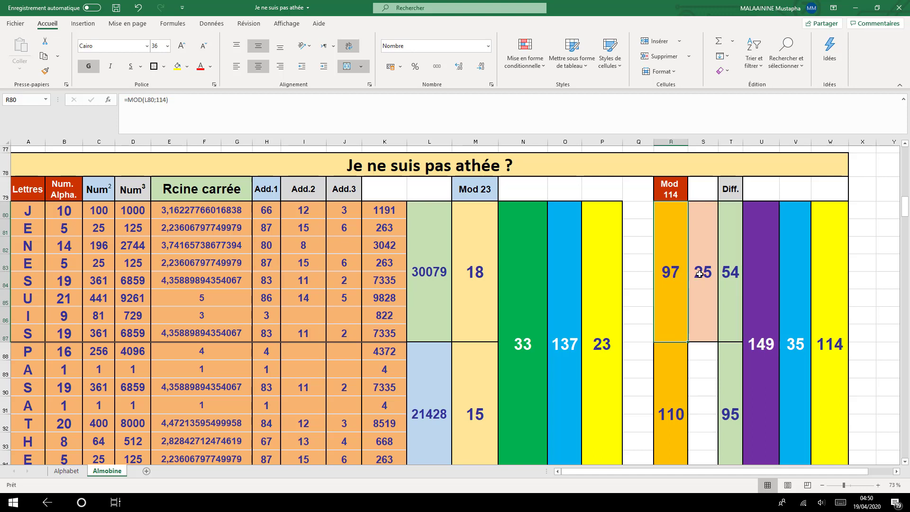
{"action": "left_click", "coordinate": [477, 286]}
{"action": "left_click", "coordinate": [701, 273]}
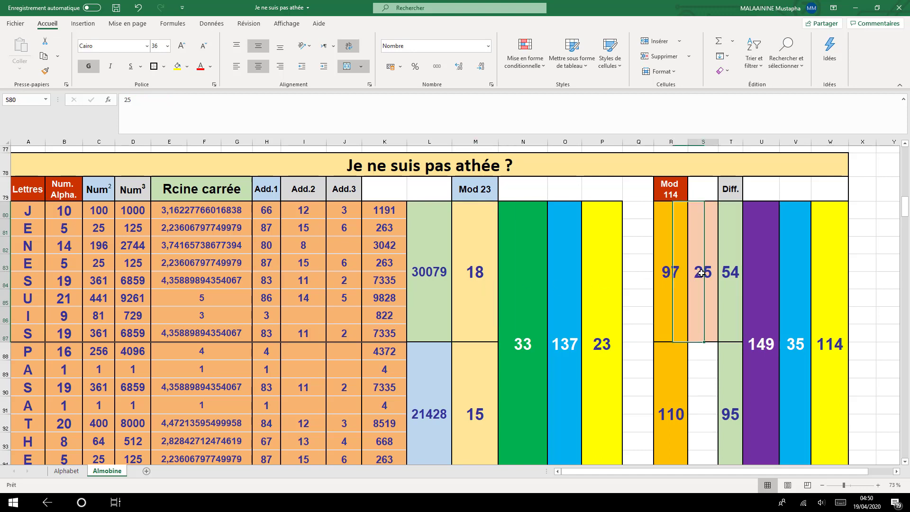
{"action": "double_click", "coordinate": [727, 282]}
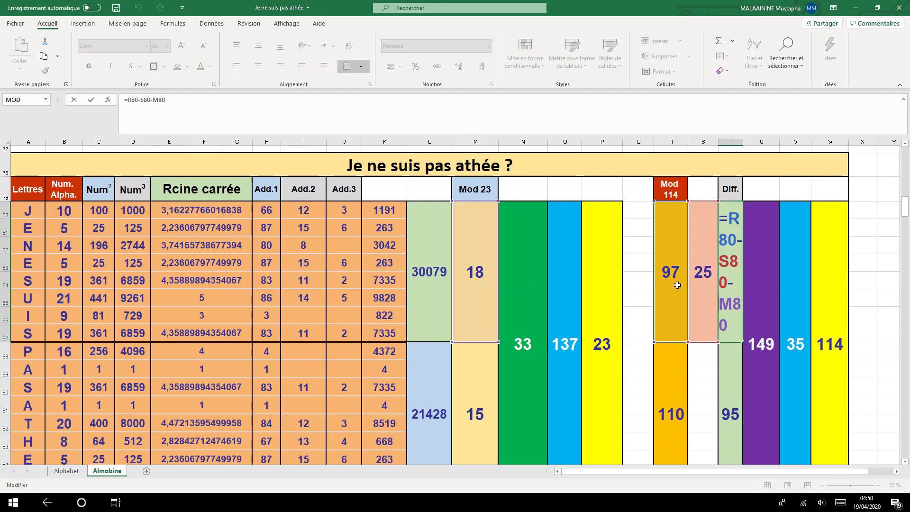
{"action": "key", "text": "Return"}
{"action": "left_click", "coordinate": [735, 280]}
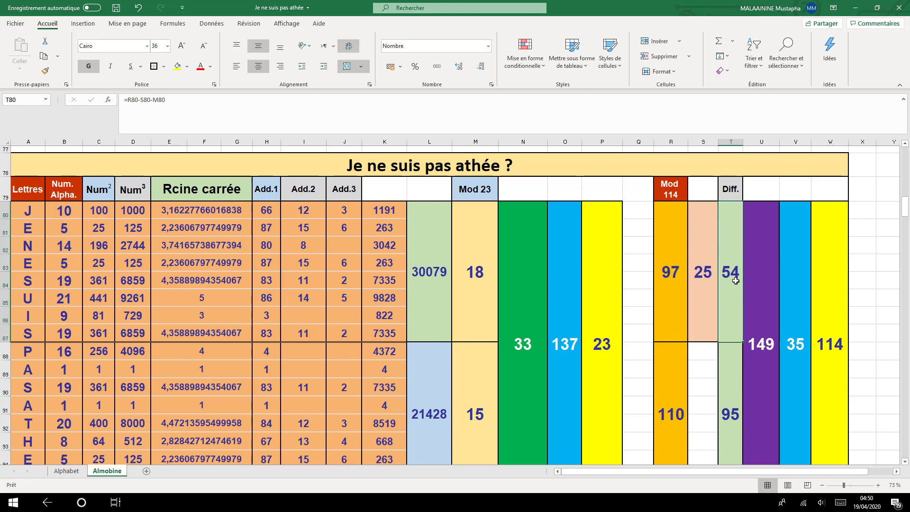
- Inspect the Diff. formula in T88 and its references, and compare it with T80
{"action": "left_click", "coordinate": [729, 413]}
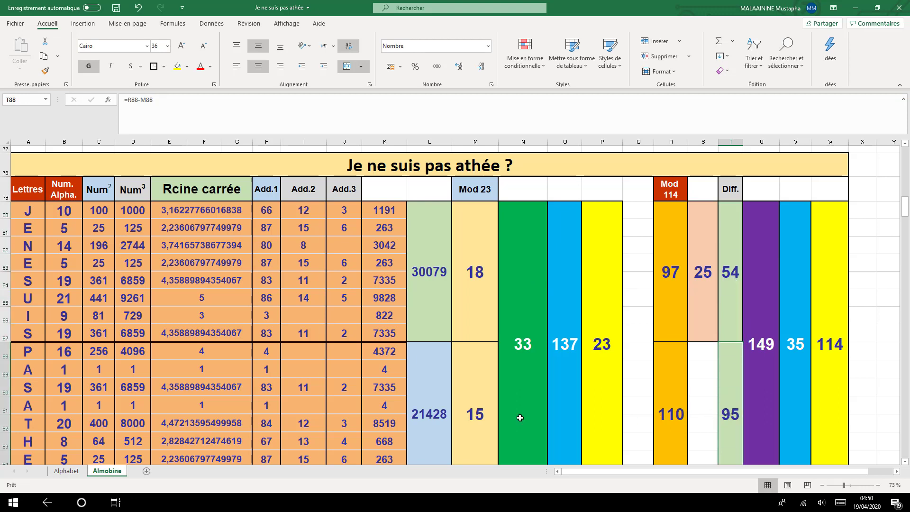
{"action": "double_click", "coordinate": [728, 415]}
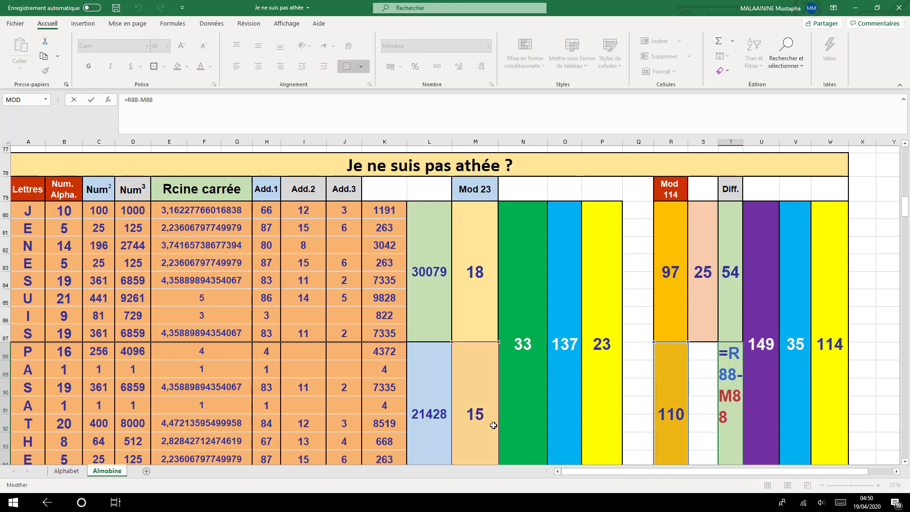
{"action": "key", "text": "Return"}
{"action": "scroll", "coordinate": [544, 428], "scroll_direction": "up", "scroll_amount": 1}
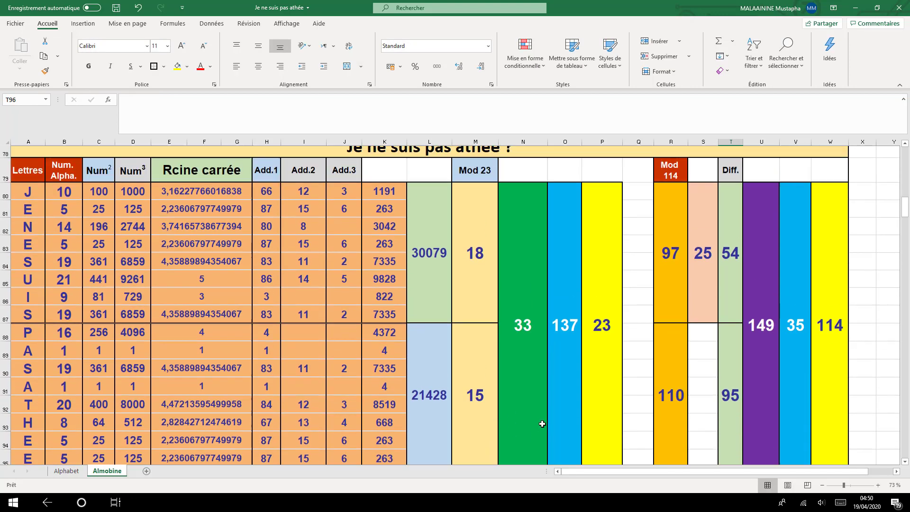
{"action": "left_click", "coordinate": [735, 284]}
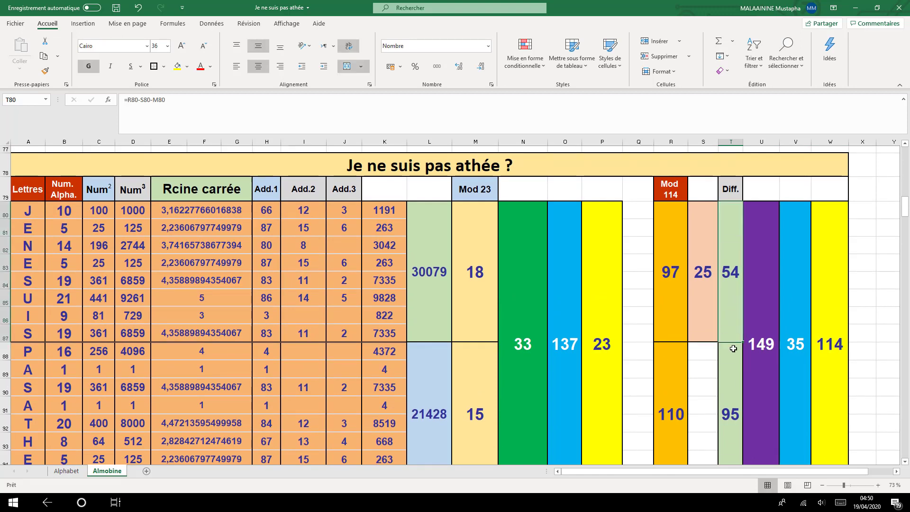
{"action": "left_click", "coordinate": [729, 413]}
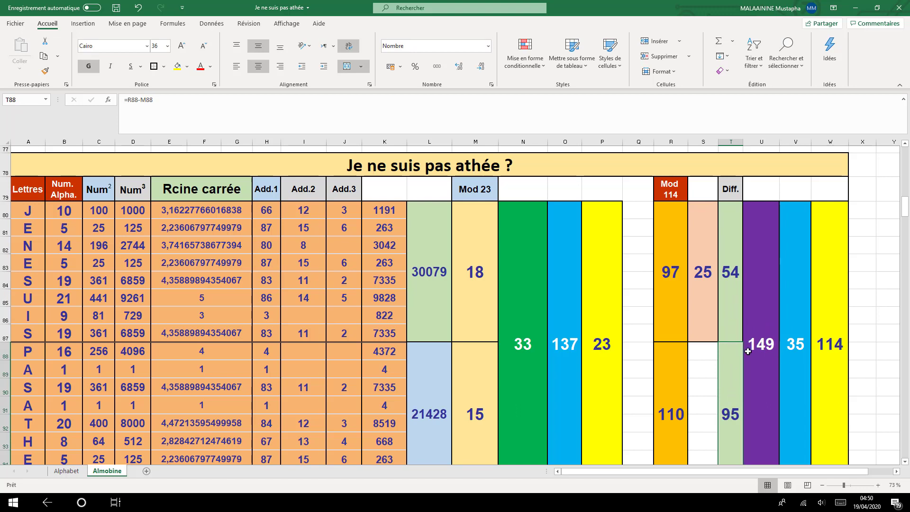
- Examine the SOMME formula in U80 and check the related cells V80, W80 and P80
{"action": "double_click", "coordinate": [768, 344]}
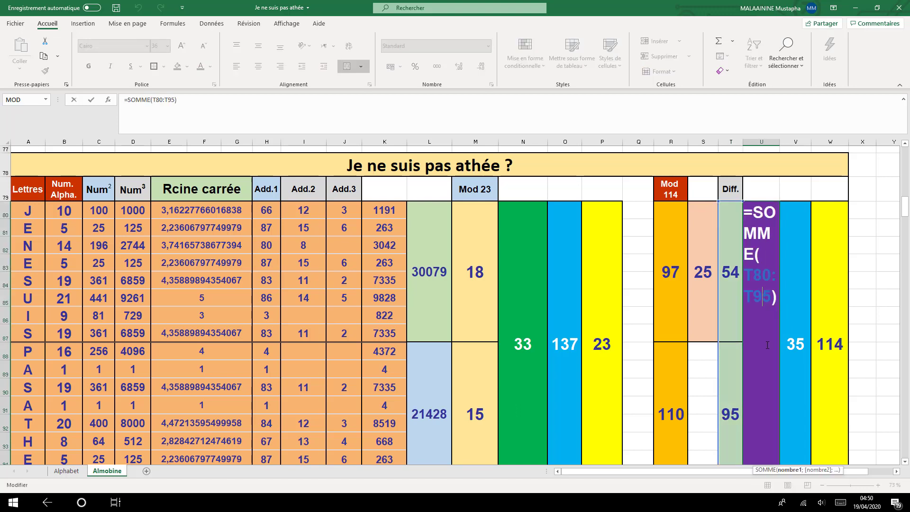
{"action": "key", "text": "Return"}
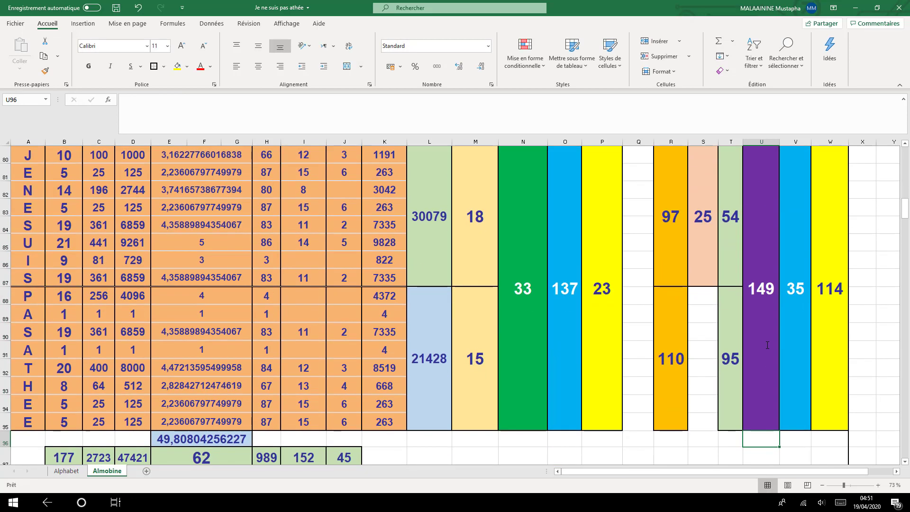
{"action": "scroll", "coordinate": [766, 344], "scroll_direction": "up", "scroll_amount": 1}
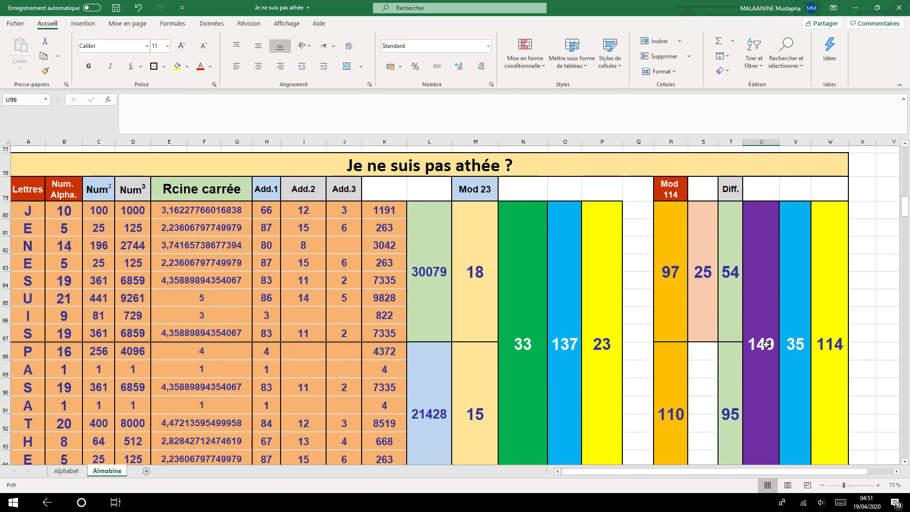
{"action": "left_click", "coordinate": [766, 345]}
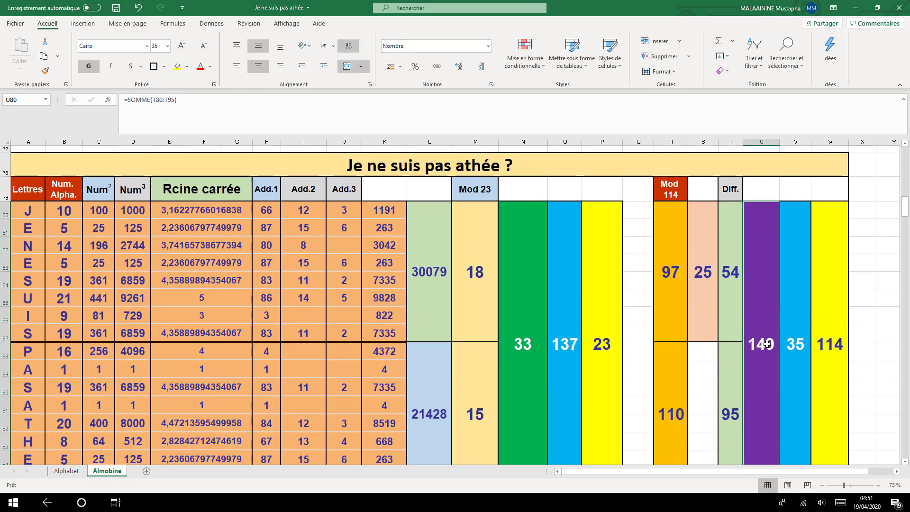
{"action": "left_click", "coordinate": [795, 344]}
{"action": "left_click", "coordinate": [835, 345]}
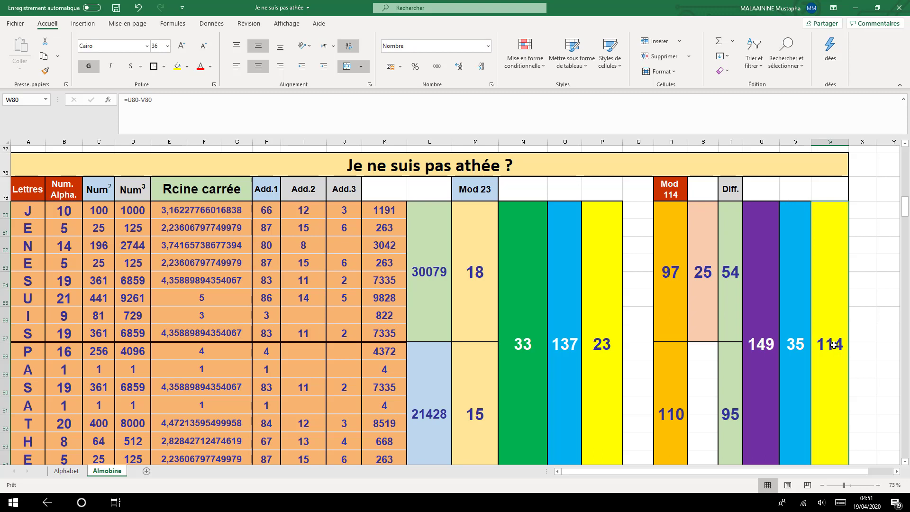
{"action": "left_click", "coordinate": [603, 346]}
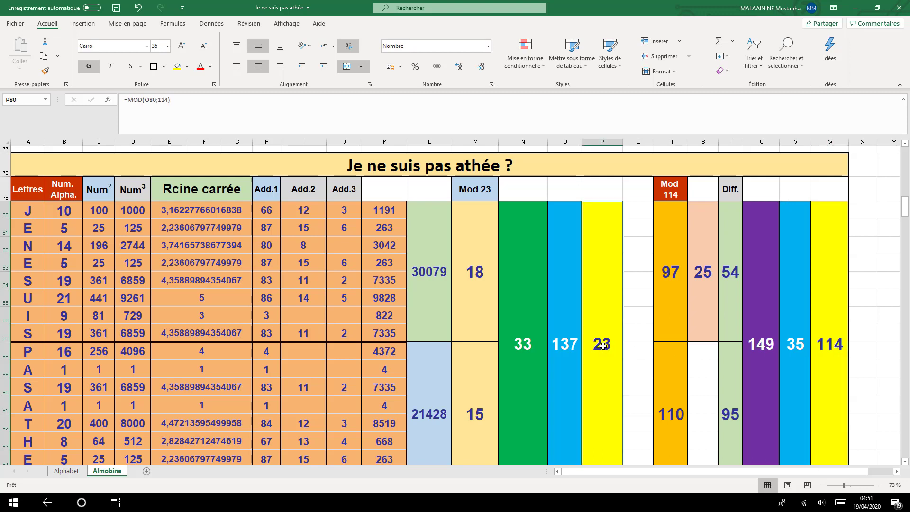
- Enter the formula =T88-T80 in cell Q82 to subtract the first Diff. value from the second
{"action": "left_click", "coordinate": [643, 243]}
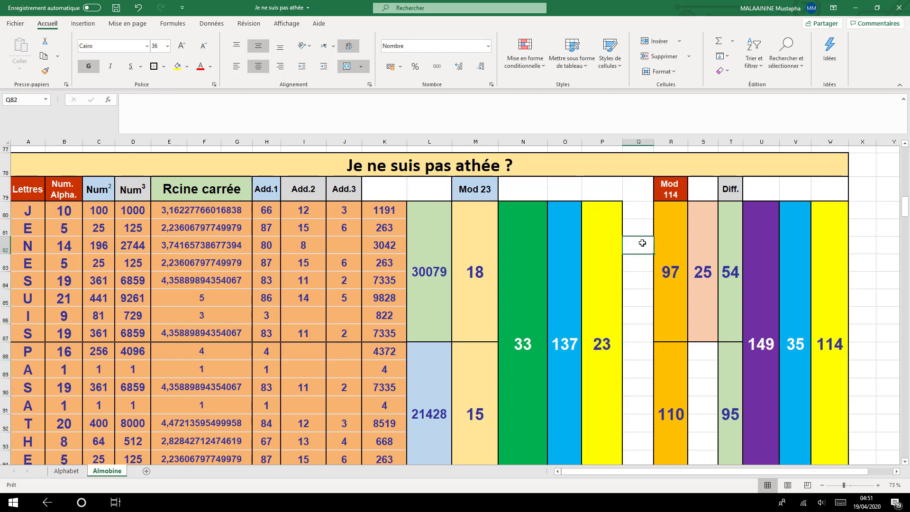
{"action": "type", "text": "+"}
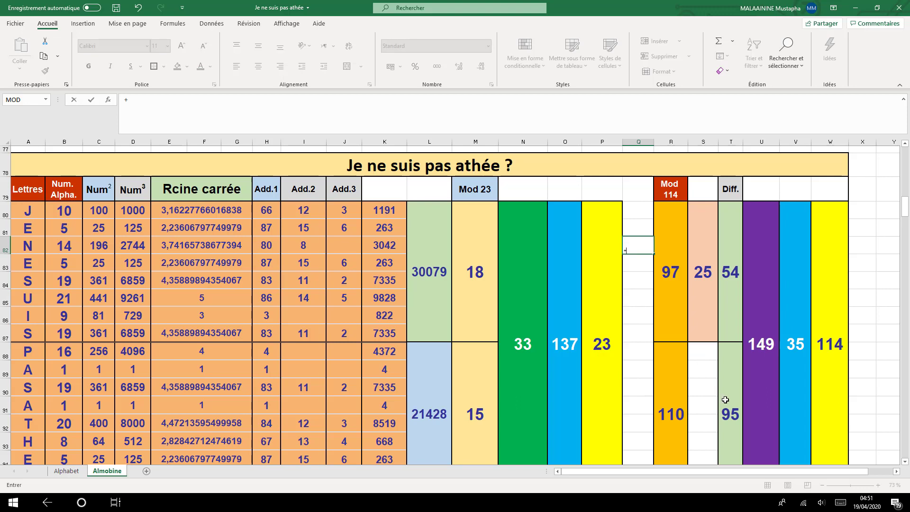
{"action": "key", "text": "BackSpace"}
{"action": "type", "text": "="}
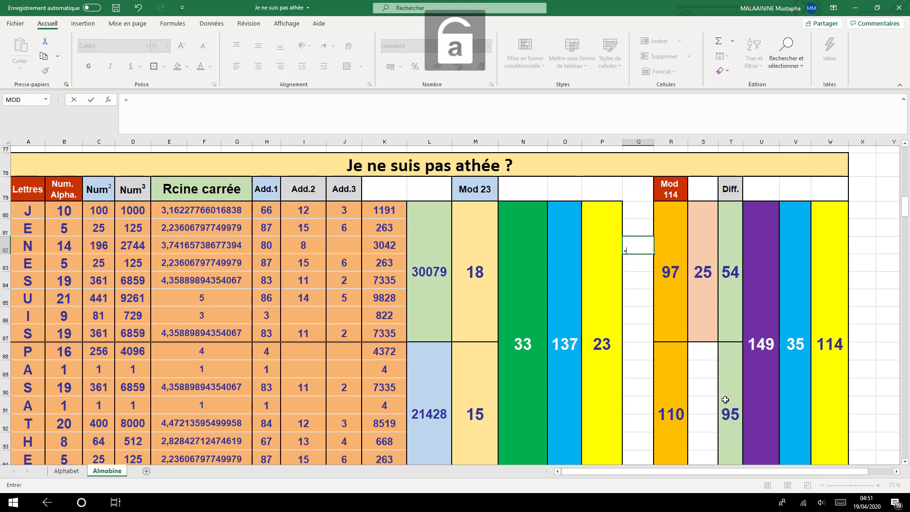
{"action": "left_click", "coordinate": [739, 443]}
{"action": "type", "text": "-"}
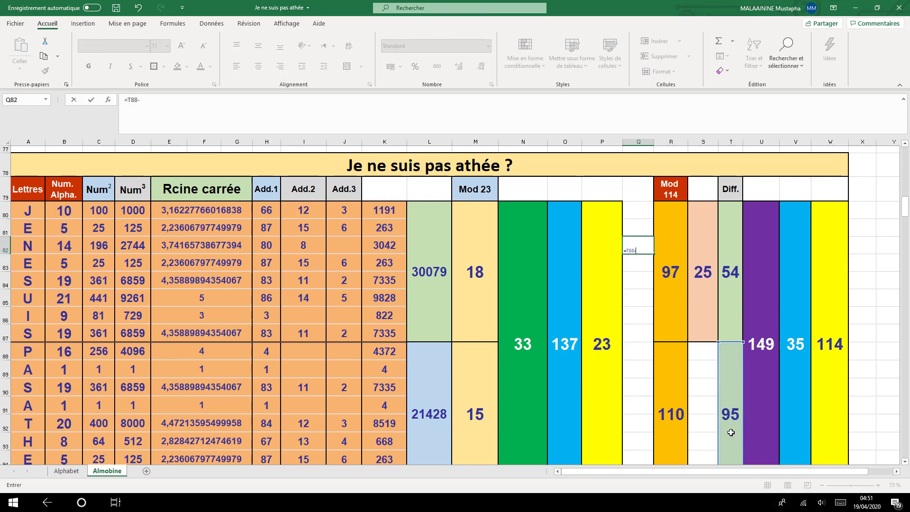
{"action": "left_click", "coordinate": [732, 304]}
{"action": "key", "text": "Return"}
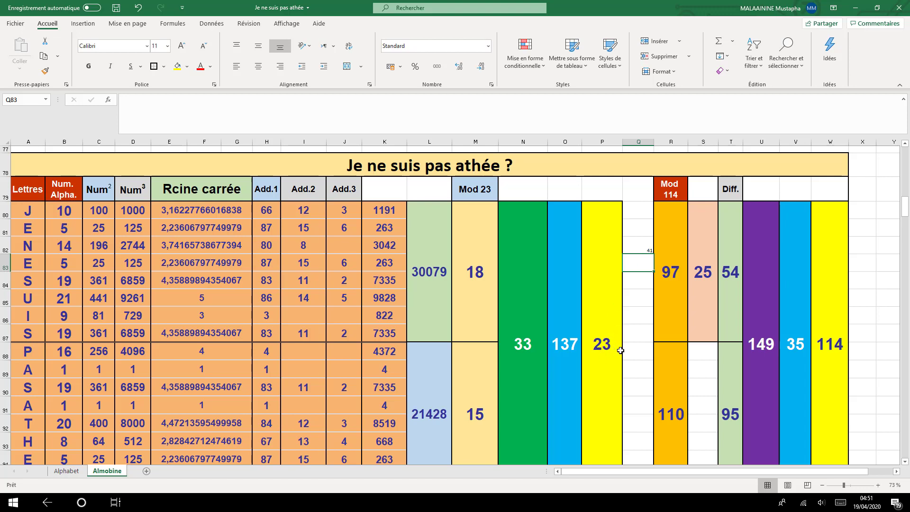
- Copy the formatting of letter cell A83 onto the difference in Q82
{"action": "left_click", "coordinate": [643, 247]}
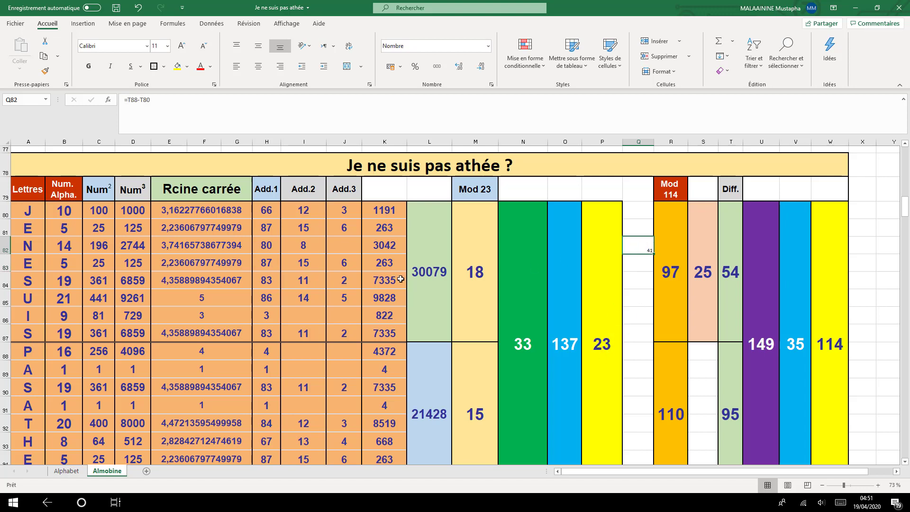
{"action": "left_click", "coordinate": [42, 268]}
{"action": "left_click", "coordinate": [45, 71]}
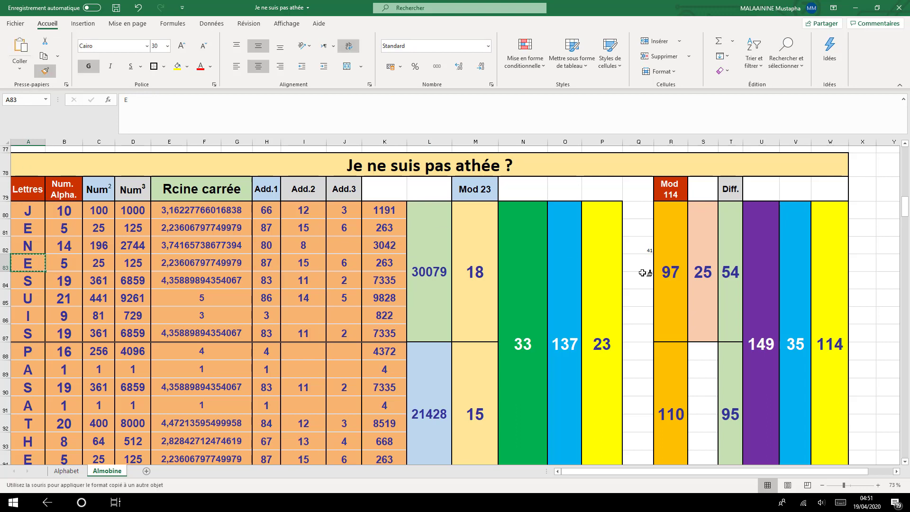
{"action": "left_click", "coordinate": [638, 245]}
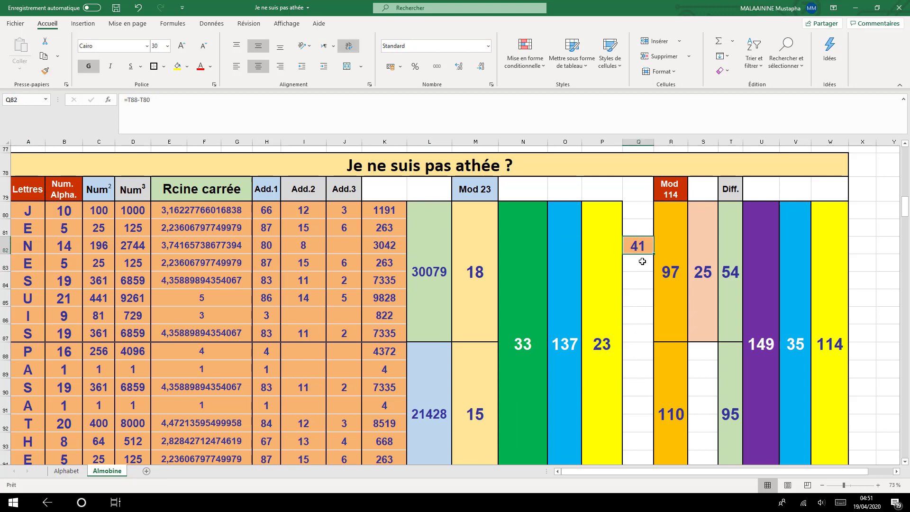
- Move the difference from Q82 to X80 and apply the merged-cell formatting of V80 to it
{"action": "left_click_drag", "start_coordinate": [643, 256], "coordinate": [863, 220]}
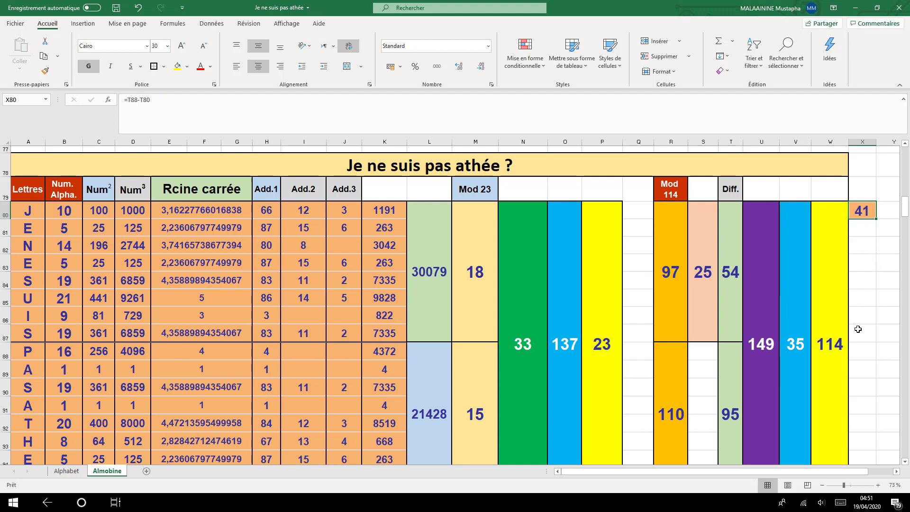
{"action": "left_click", "coordinate": [760, 345]}
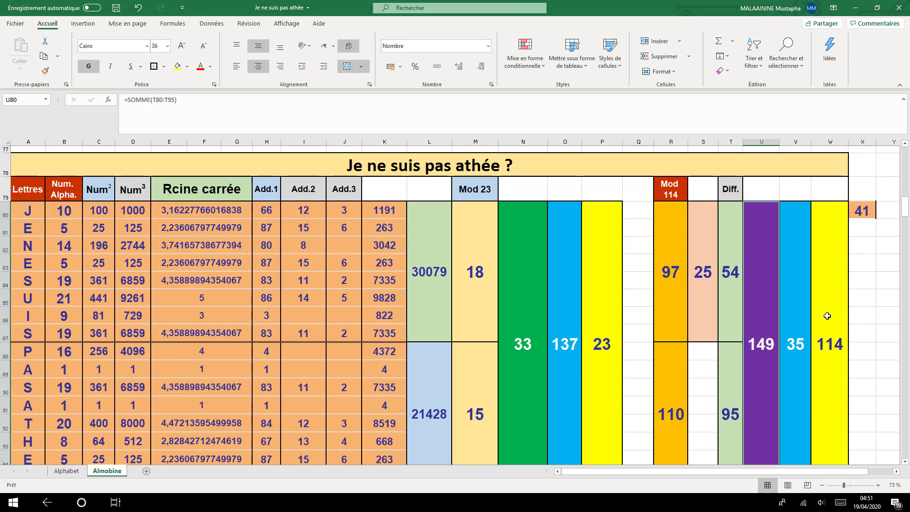
{"action": "left_click", "coordinate": [800, 322]}
{"action": "left_click", "coordinate": [45, 70]}
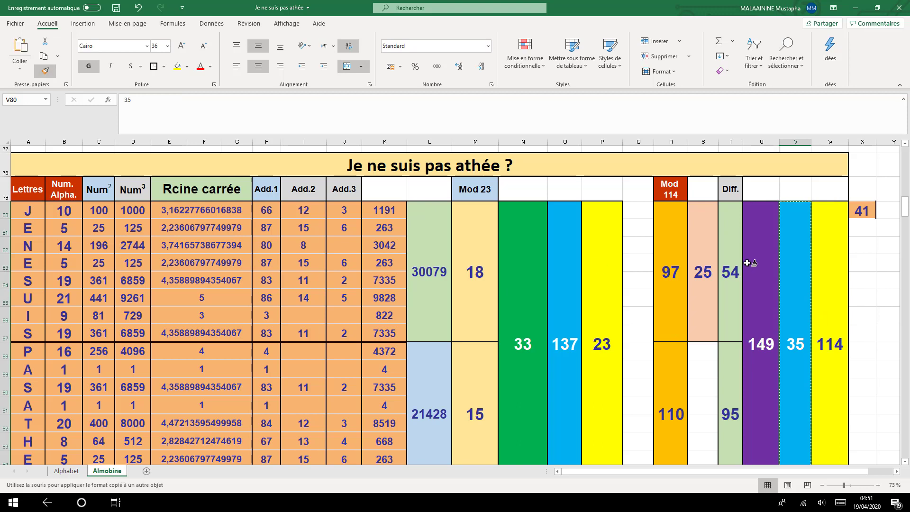
{"action": "left_click", "coordinate": [865, 208]}
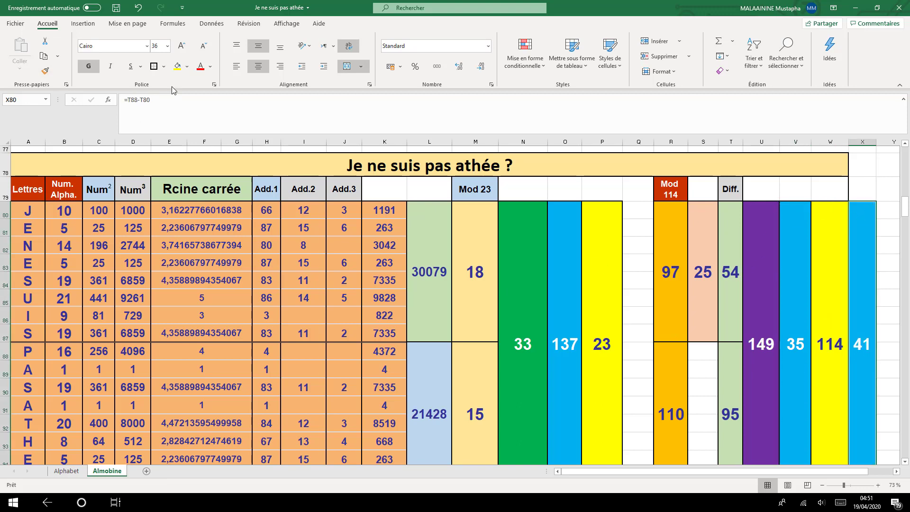
- Change the fill of the merged difference cell X80 to standard green
{"action": "left_click", "coordinate": [187, 67]}
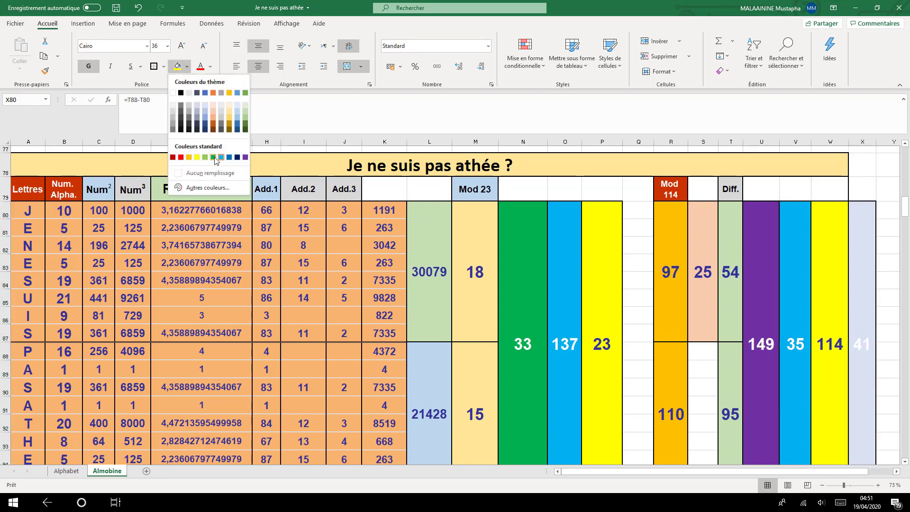
{"action": "left_click", "coordinate": [214, 158]}
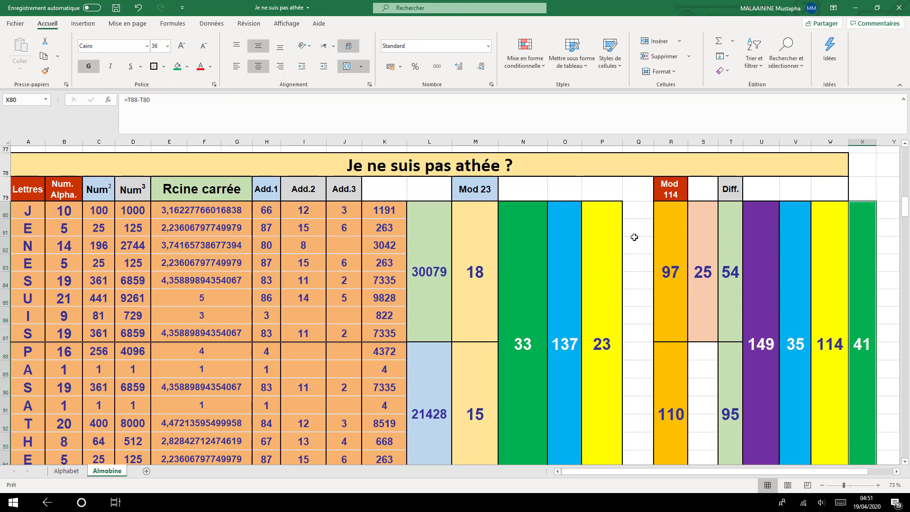
- Enter 9 in cell Q80 and copy the merged yellow formatting of P80 onto it
{"action": "left_click", "coordinate": [633, 216]}
{"action": "type", "text": "9"}
{"action": "key", "text": "Return"}
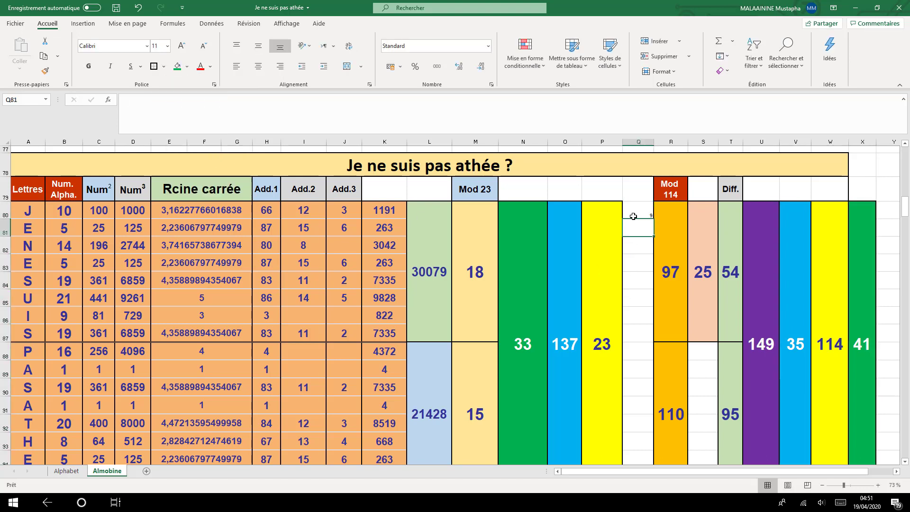
{"action": "left_click", "coordinate": [591, 248]}
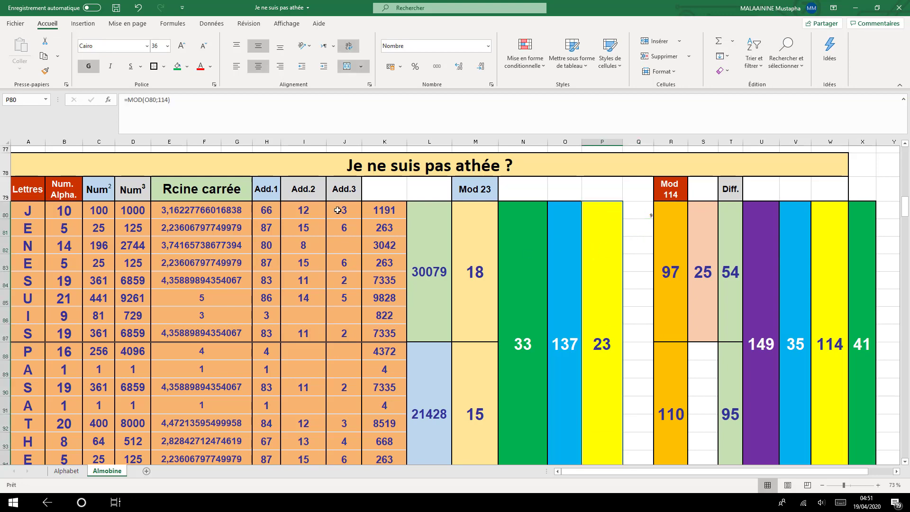
{"action": "left_click", "coordinate": [45, 70]}
{"action": "left_click", "coordinate": [641, 217]}
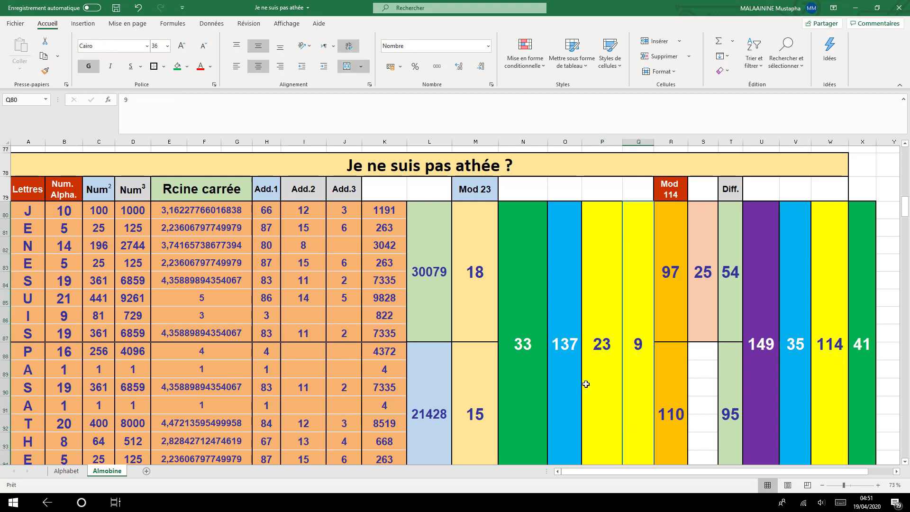
- Insert a new blank column directly before the Mod 114 column
{"action": "scroll", "coordinate": [654, 339], "scroll_direction": "up", "scroll_amount": 4}
{"action": "scroll", "coordinate": [653, 339], "scroll_direction": "down", "scroll_amount": 2}
{"action": "left_click", "coordinate": [670, 141]}
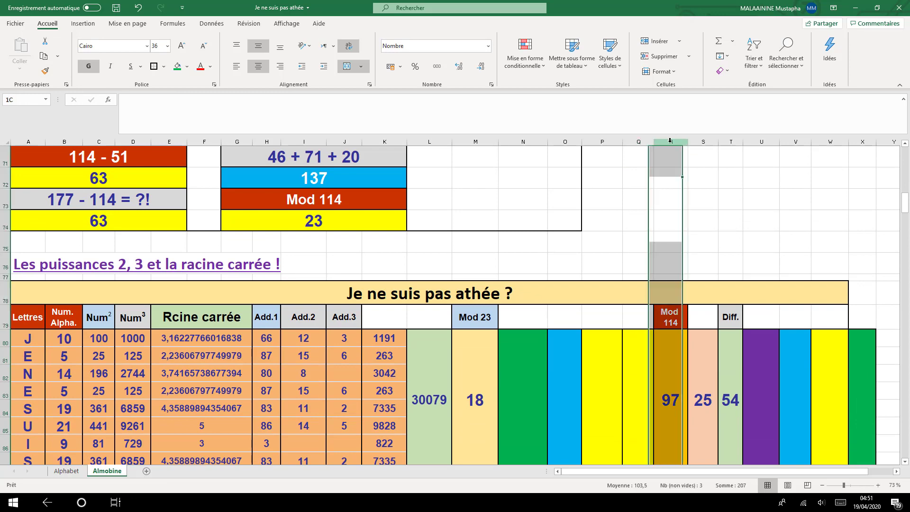
{"action": "right_click", "coordinate": [669, 141]}
{"action": "left_click", "coordinate": [696, 219]}
- Enter the formula =SOMME(P80:Q95) in cell R80 of the new column
{"action": "scroll", "coordinate": [692, 234], "scroll_direction": "down", "scroll_amount": 3}
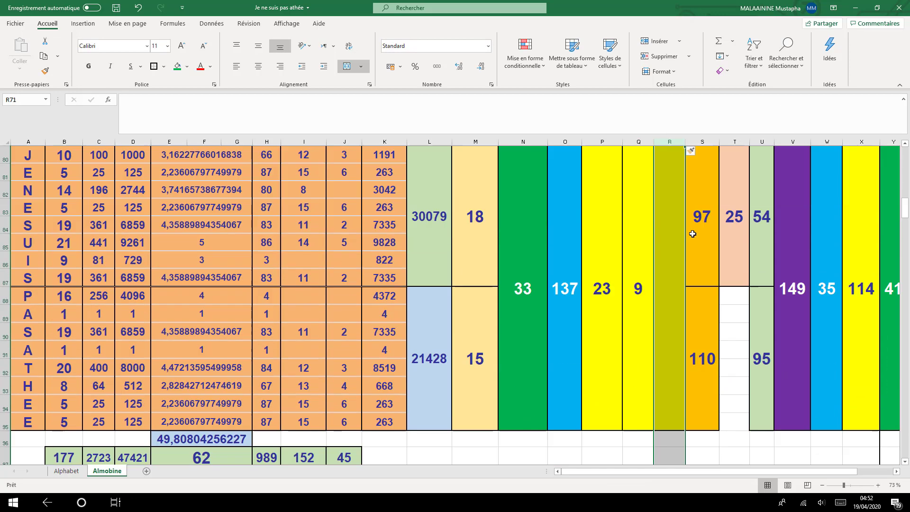
{"action": "left_click", "coordinate": [673, 265]}
{"action": "scroll", "coordinate": [673, 266], "scroll_direction": "up", "scroll_amount": 2}
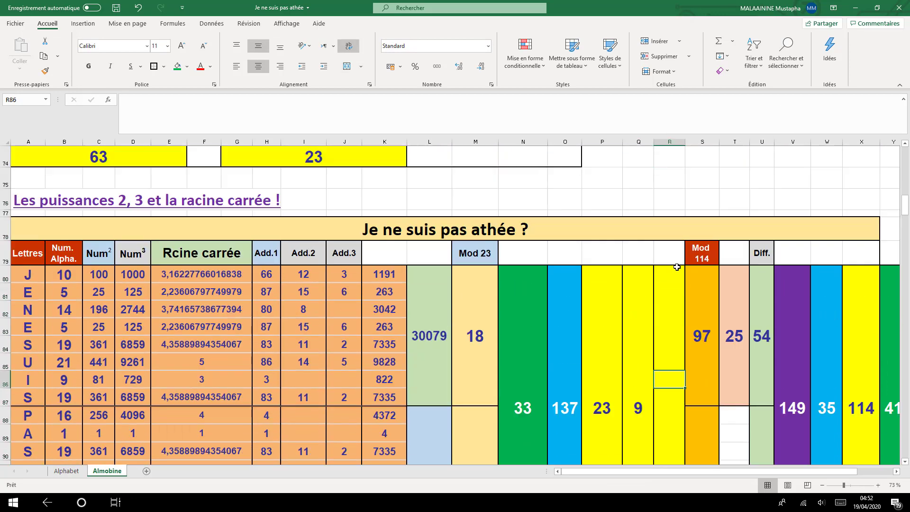
{"action": "left_click", "coordinate": [669, 254]}
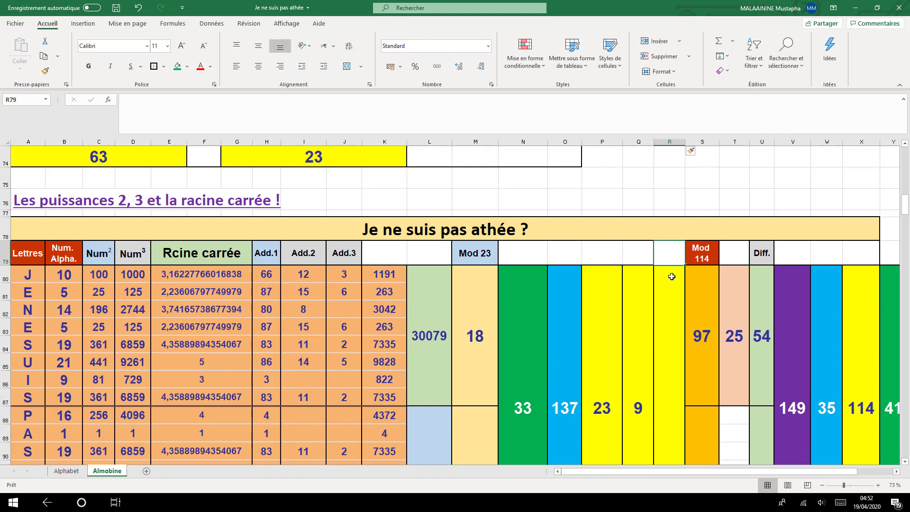
{"action": "left_click", "coordinate": [672, 277]}
{"action": "left_click", "coordinate": [719, 42]}
{"action": "left_click", "coordinate": [609, 353]}
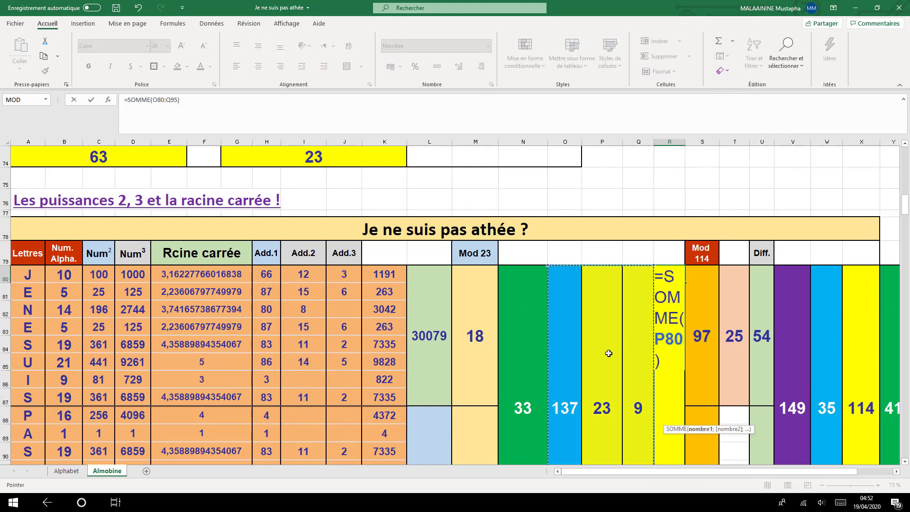
{"action": "left_click_drag", "start_coordinate": [608, 353], "coordinate": [638, 354]}
{"action": "key", "text": "Return"}
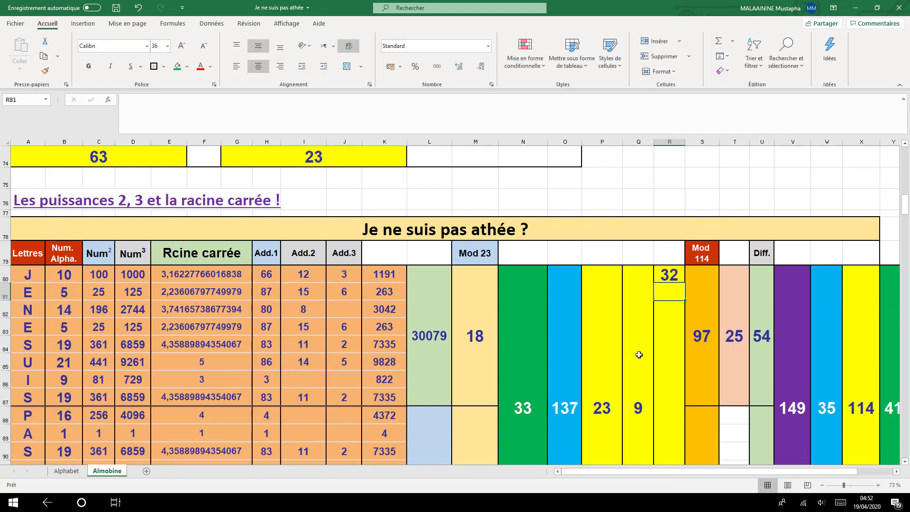
- Copy the merged-cell formatting of P80 onto the sum in R80 and fill it with green
{"action": "left_click", "coordinate": [616, 378]}
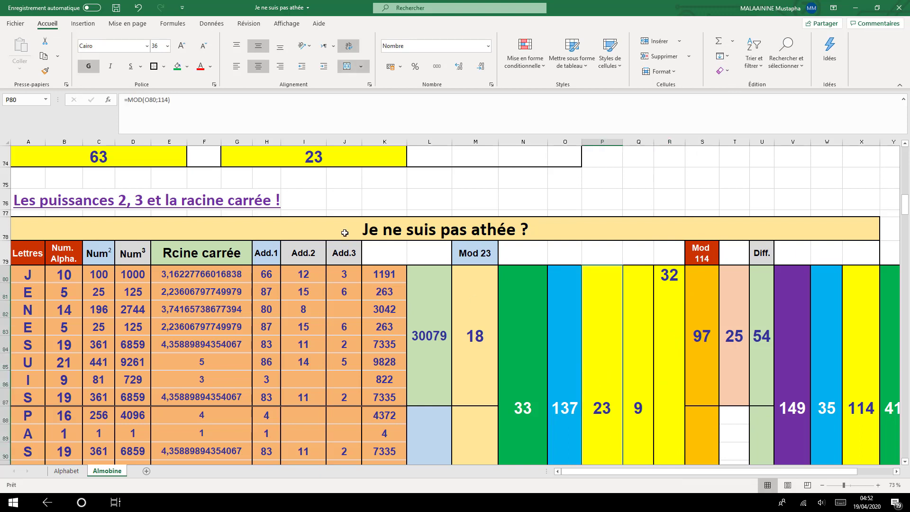
{"action": "left_click", "coordinate": [45, 70]}
{"action": "left_click", "coordinate": [658, 280]}
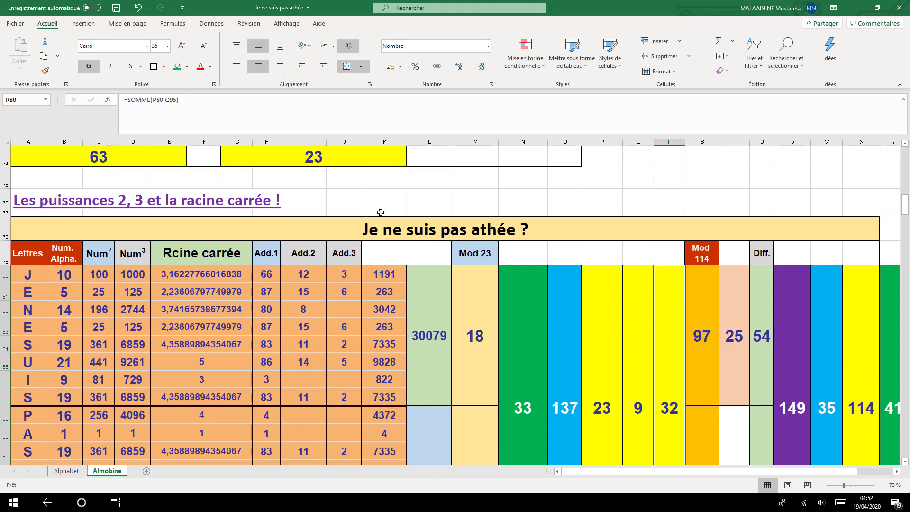
{"action": "left_click", "coordinate": [176, 66]}
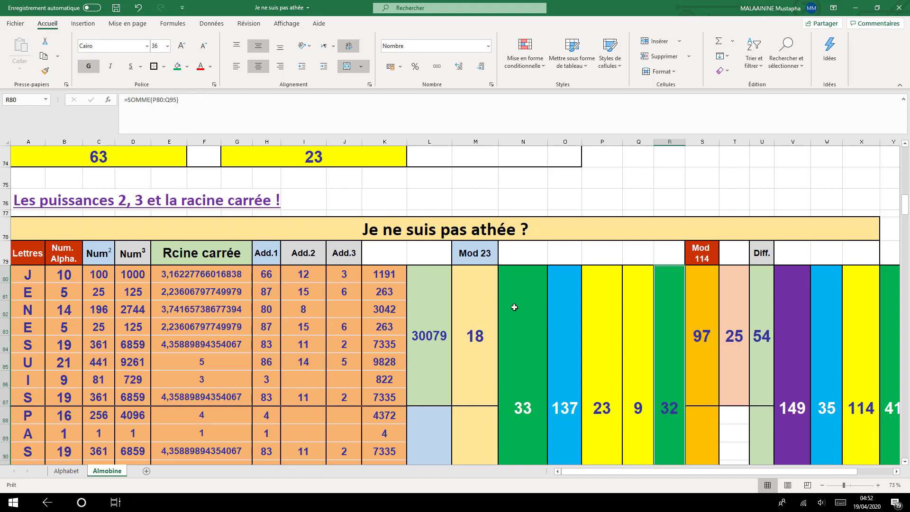
- Copy the green, white-text formatting of the Diff. difference in Y80 onto R80
{"action": "left_click", "coordinate": [894, 380]}
{"action": "left_click", "coordinate": [45, 71]}
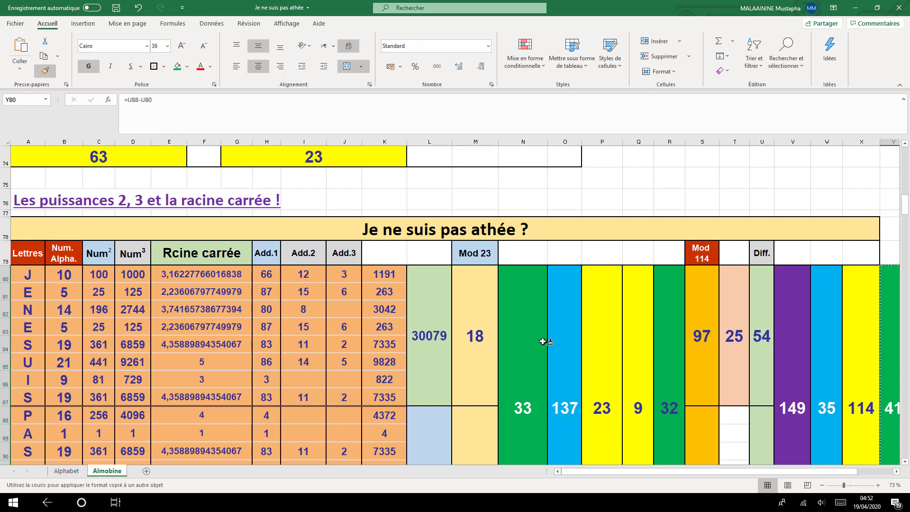
{"action": "left_click", "coordinate": [670, 374]}
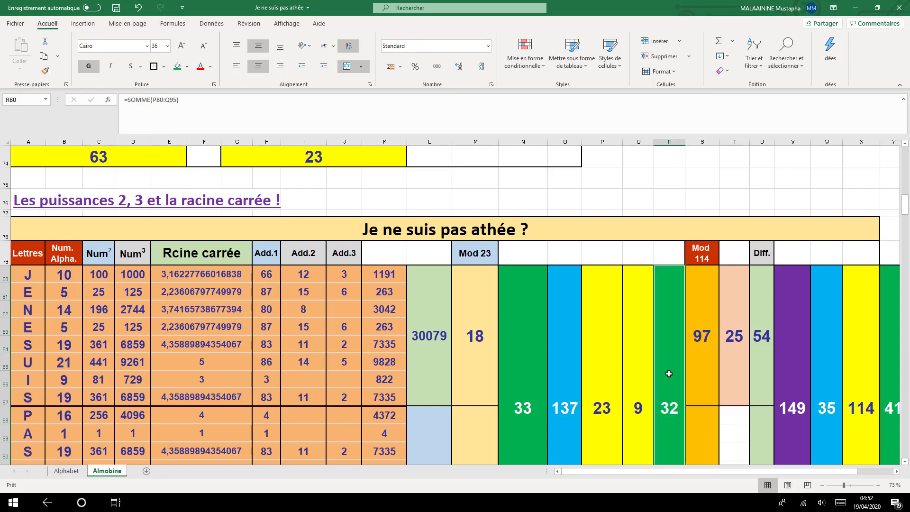
- Enter the formula =R80+Y80 in cell Z80 to add the two green results
{"action": "left_click", "coordinate": [896, 471]}
{"action": "left_click", "coordinate": [820, 279]}
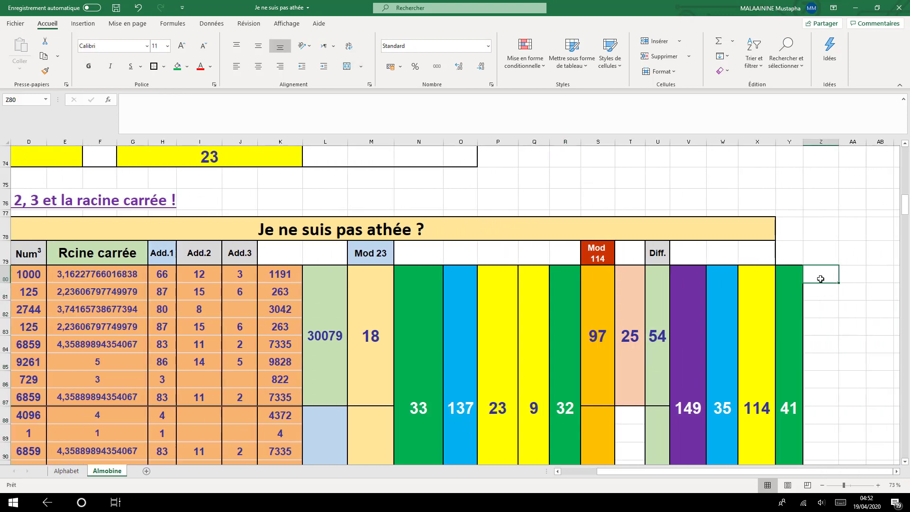
{"action": "type", "text": "="}
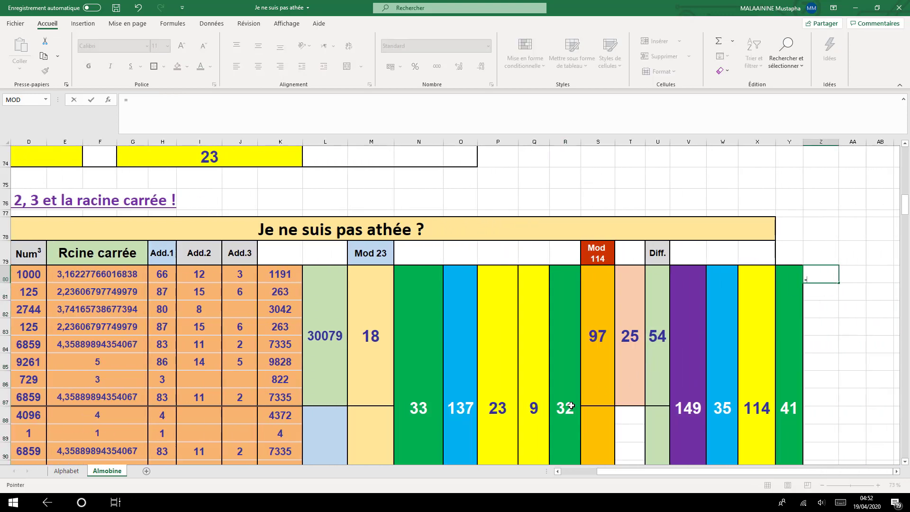
{"action": "left_click", "coordinate": [570, 406]}
{"action": "type", "text": "+"}
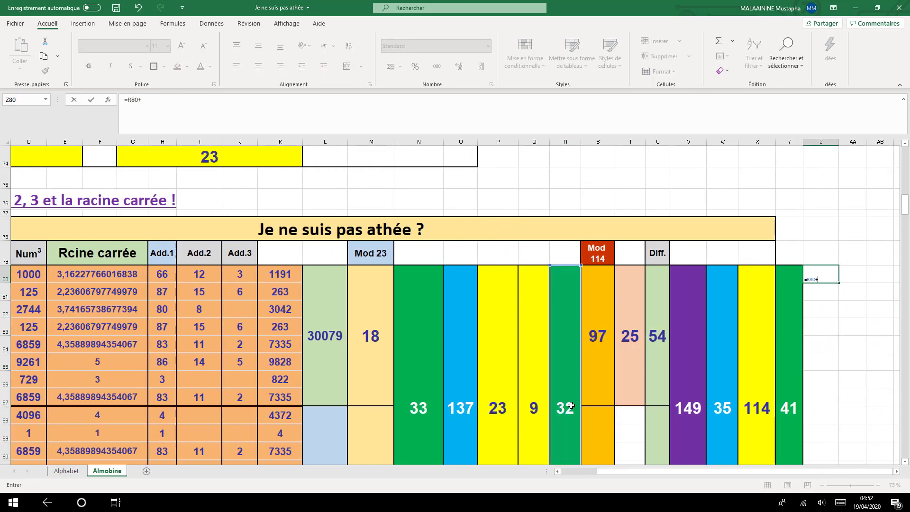
{"action": "left_click", "coordinate": [787, 404]}
{"action": "key", "text": "Return"}
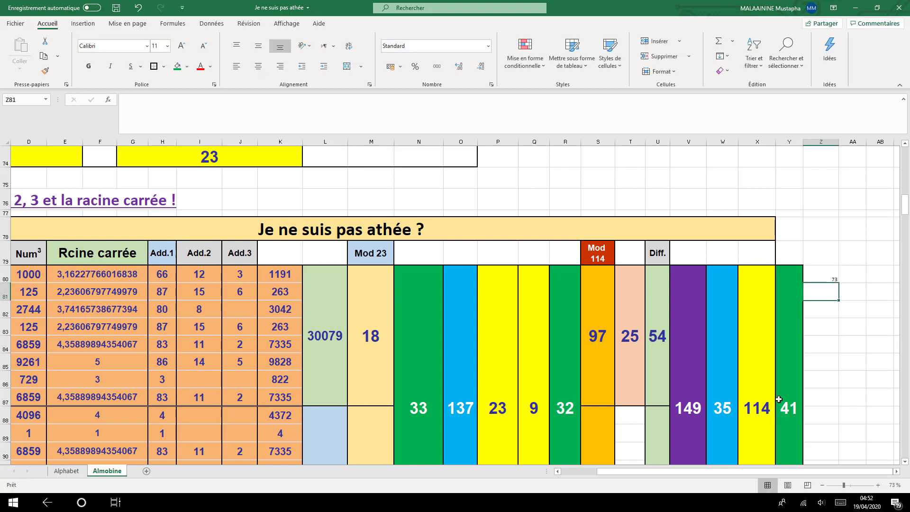
- Copy the merged green formatting of Y80 onto the sum in Z80
{"action": "left_click", "coordinate": [787, 395]}
{"action": "left_click", "coordinate": [45, 71]}
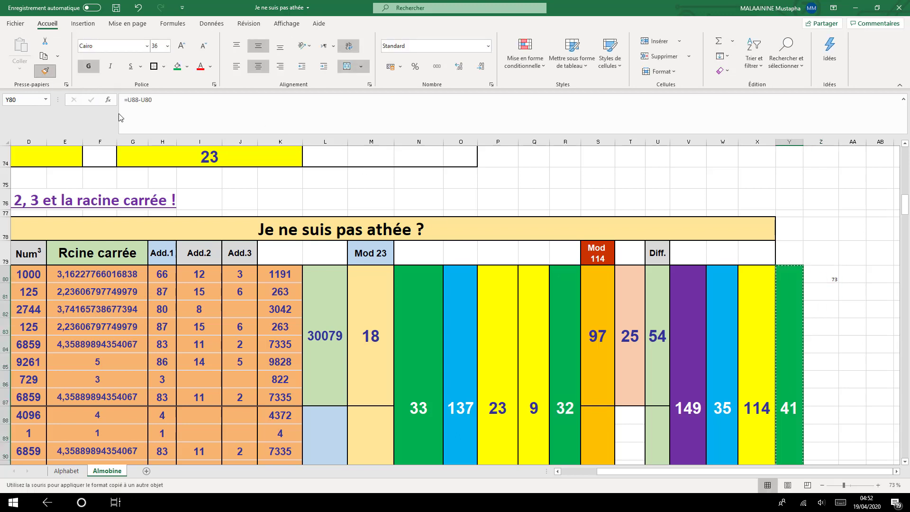
{"action": "left_click", "coordinate": [816, 285]}
- Enter the formula =Y80+Z80 in cell AA80
{"action": "left_click", "coordinate": [841, 274]}
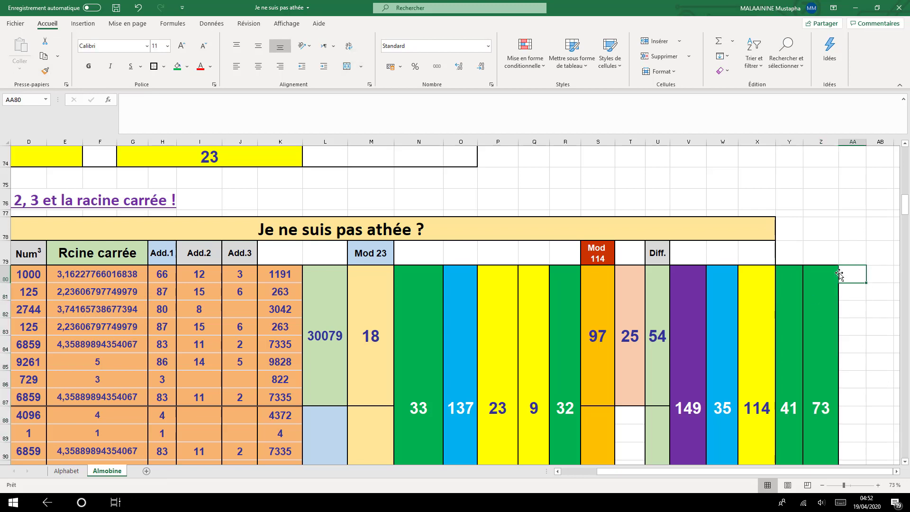
{"action": "type", "text": "="}
{"action": "left_click", "coordinate": [793, 321]}
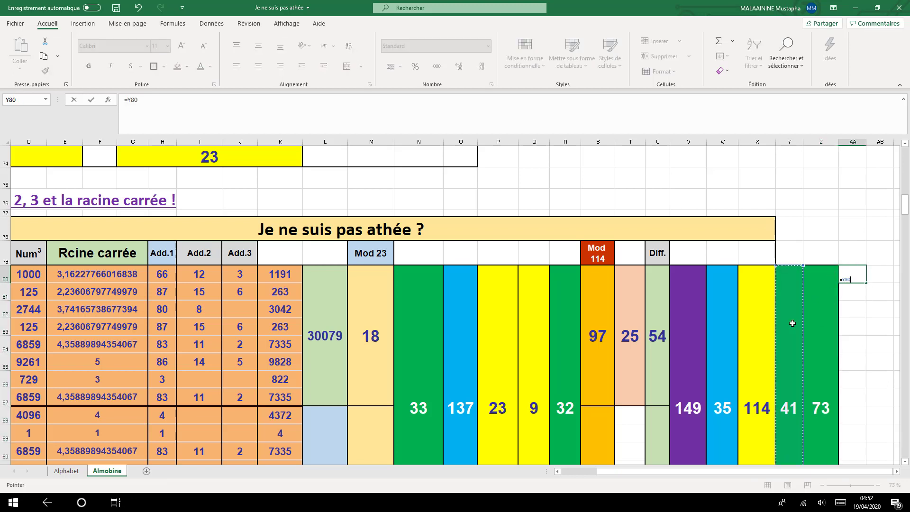
{"action": "type", "text": "+"}
{"action": "left_click", "coordinate": [819, 327]}
{"action": "key", "text": "Return"}
- Copy the merged yellow formatting of X80 onto AA80 and widen column AA to fit its value
{"action": "left_click", "coordinate": [762, 353]}
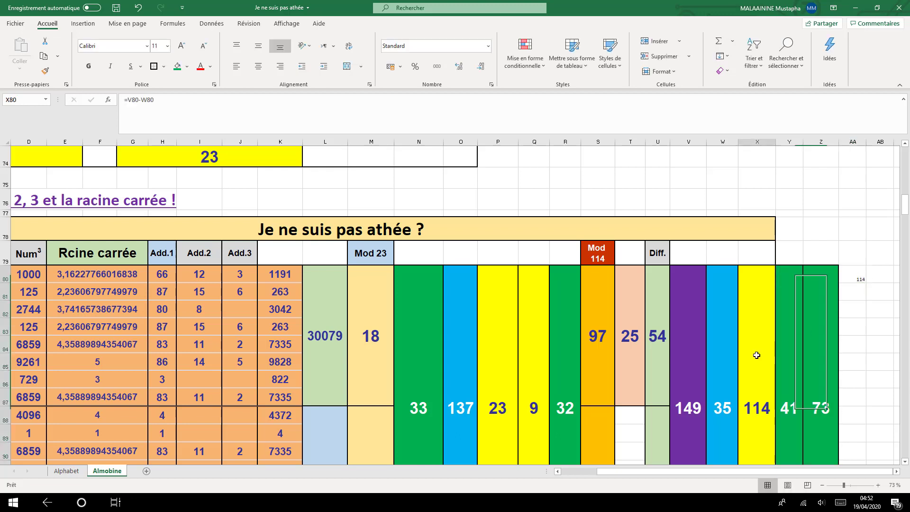
{"action": "left_click", "coordinate": [45, 70]}
{"action": "left_click", "coordinate": [853, 278]}
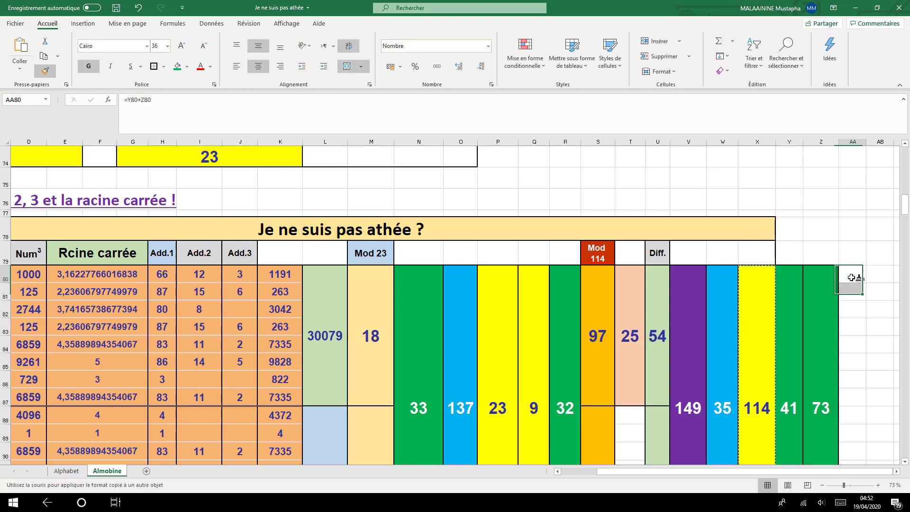
{"action": "left_click_drag", "start_coordinate": [866, 141], "coordinate": [880, 142]}
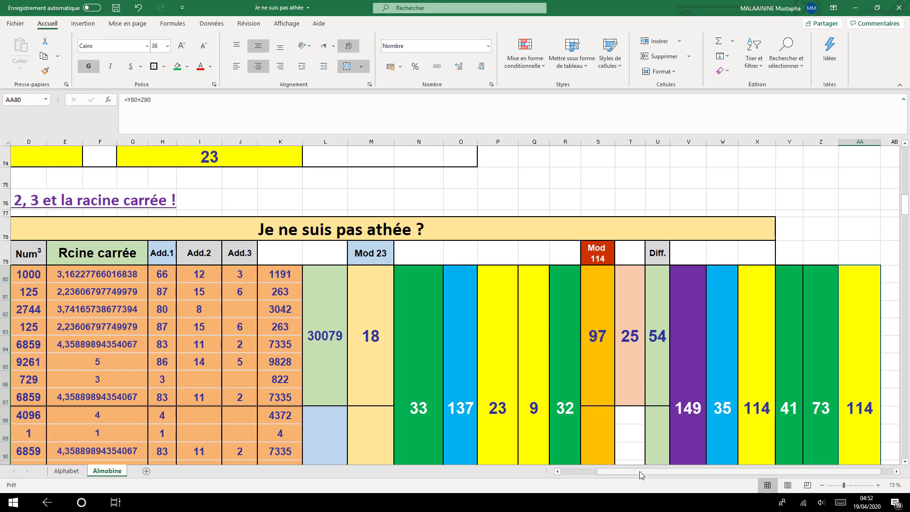
- Examine the letter table and its modulo and difference columns, checking the Num² and Num³ headers
{"action": "left_click_drag", "start_coordinate": [639, 470], "coordinate": [616, 479]}
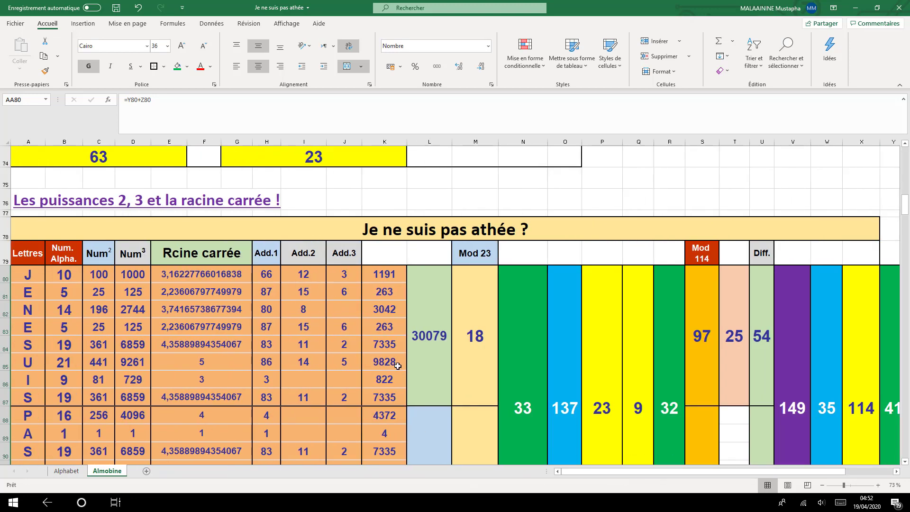
{"action": "scroll", "coordinate": [397, 366], "scroll_direction": "down", "scroll_amount": 2}
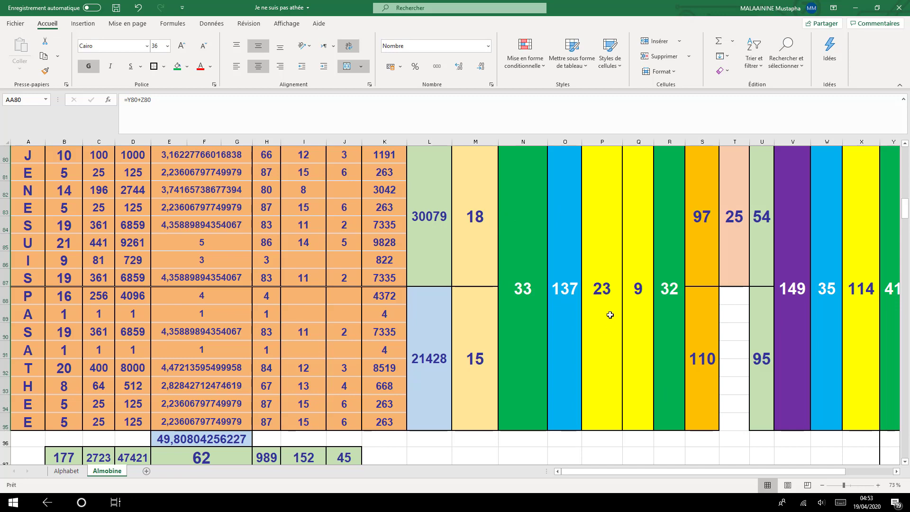
{"action": "scroll", "coordinate": [610, 314], "scroll_direction": "up", "scroll_amount": 3}
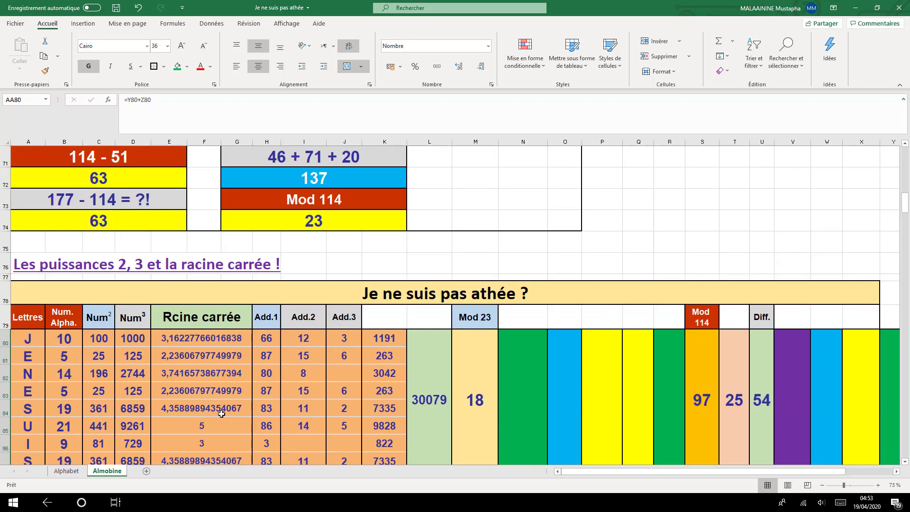
{"action": "scroll", "coordinate": [299, 340], "scroll_direction": "down", "scroll_amount": 1}
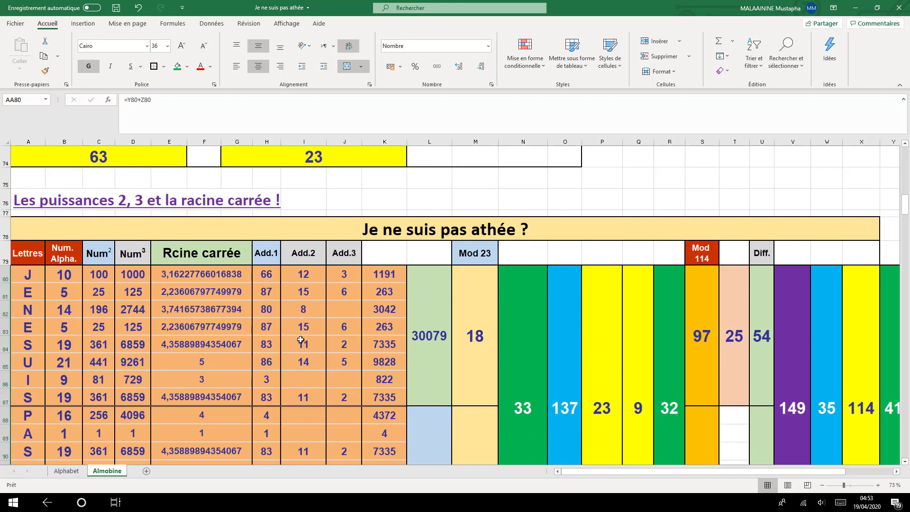
{"action": "scroll", "coordinate": [300, 340], "scroll_direction": "down", "scroll_amount": 1}
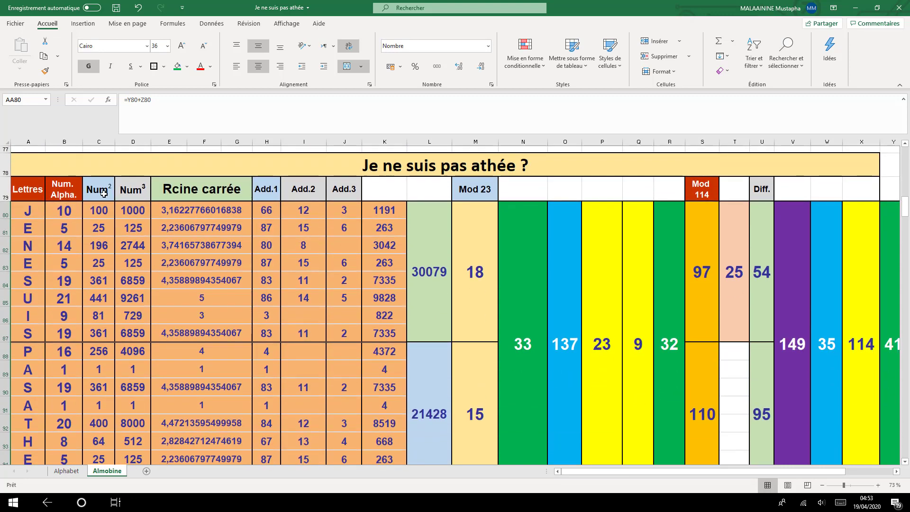
{"action": "left_click", "coordinate": [119, 192]}
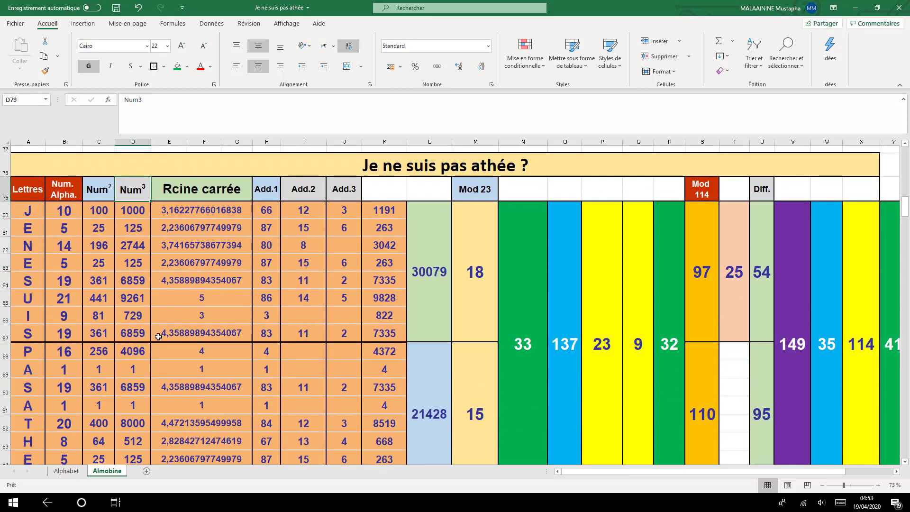
{"action": "left_click", "coordinate": [98, 189]}
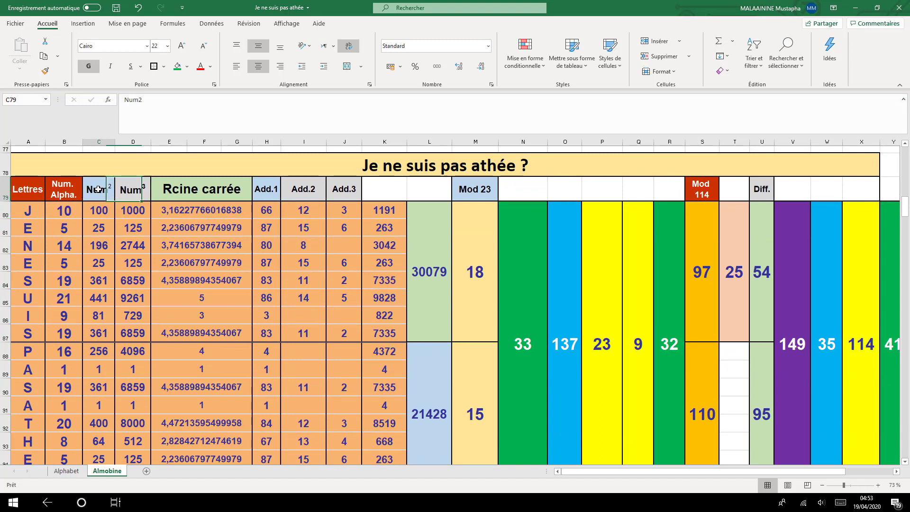
{"action": "left_click", "coordinate": [127, 191]}
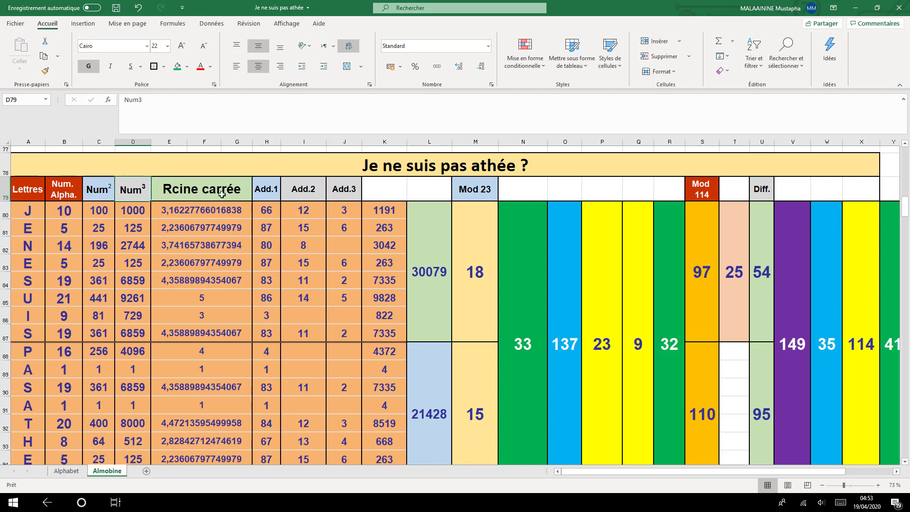
{"action": "scroll", "coordinate": [170, 220], "scroll_direction": "down", "scroll_amount": 1}
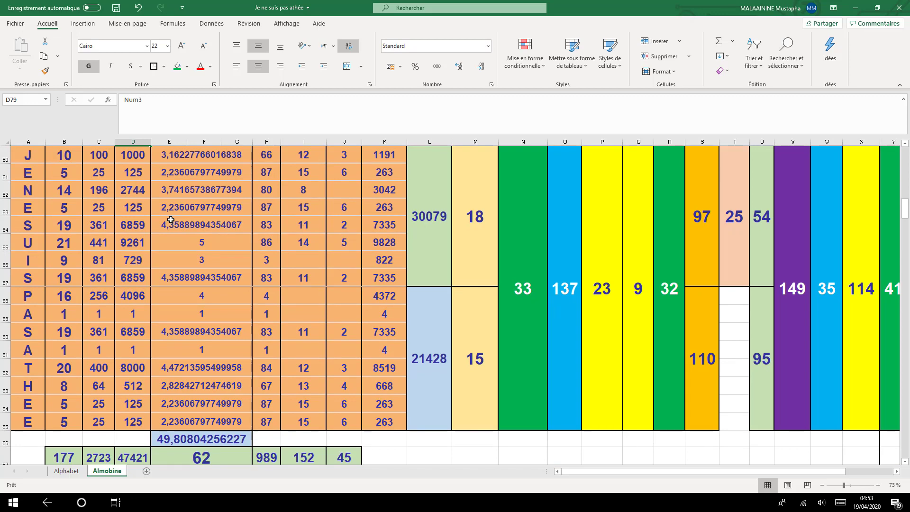
- Widen column D so that the Num³ total in D97 fits in its cell
{"action": "scroll", "coordinate": [261, 244], "scroll_direction": "up", "scroll_amount": 1}
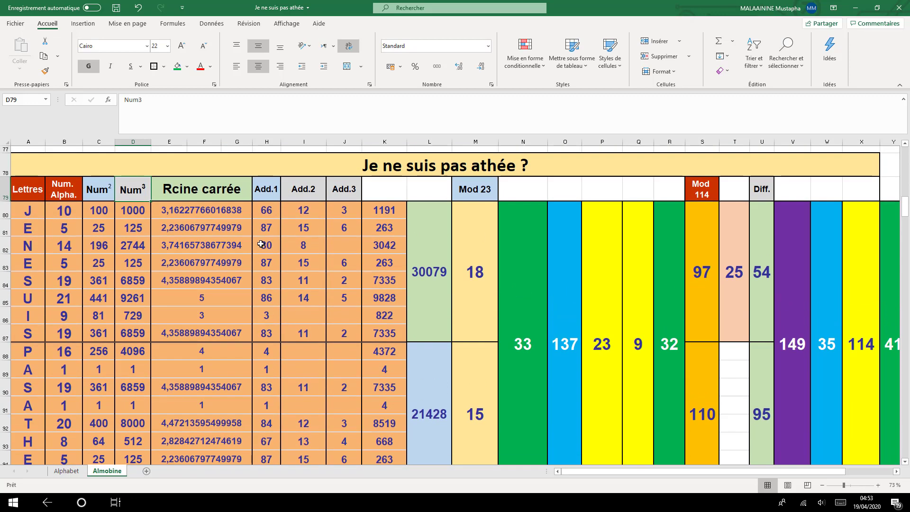
{"action": "scroll", "coordinate": [260, 244], "scroll_direction": "down", "scroll_amount": 1}
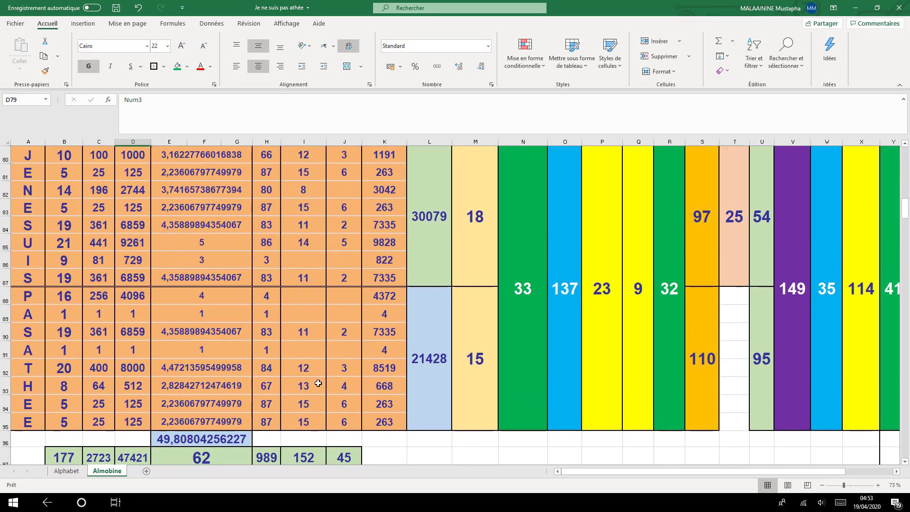
{"action": "scroll", "coordinate": [437, 279], "scroll_direction": "up", "scroll_amount": 1}
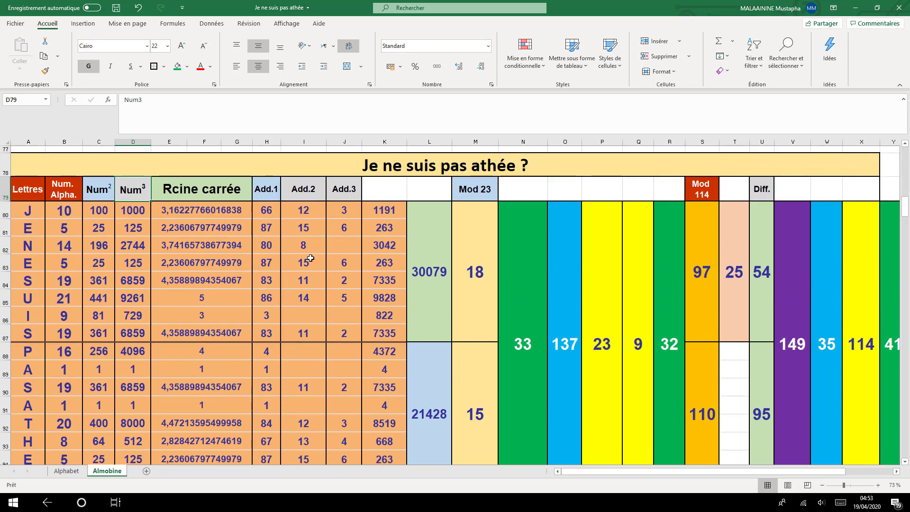
{"action": "scroll", "coordinate": [369, 248], "scroll_direction": "down", "scroll_amount": 1}
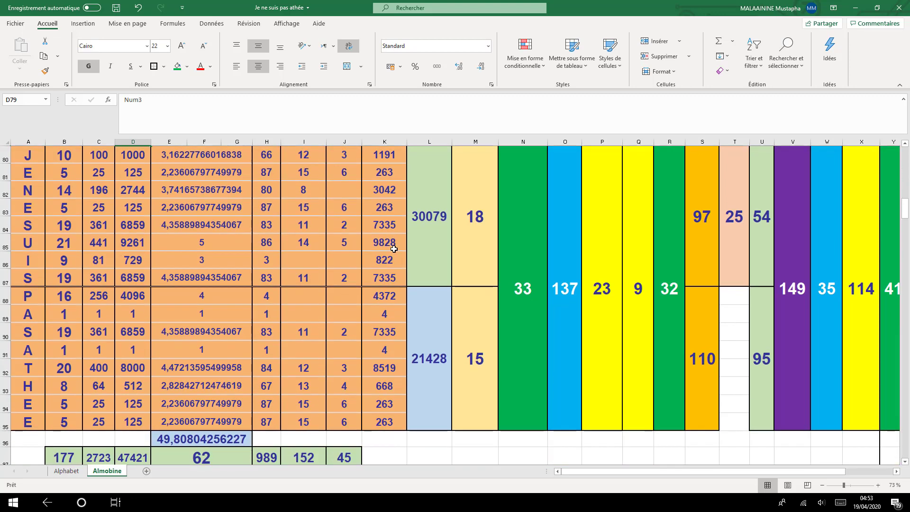
{"action": "scroll", "coordinate": [394, 249], "scroll_direction": "up", "scroll_amount": 1}
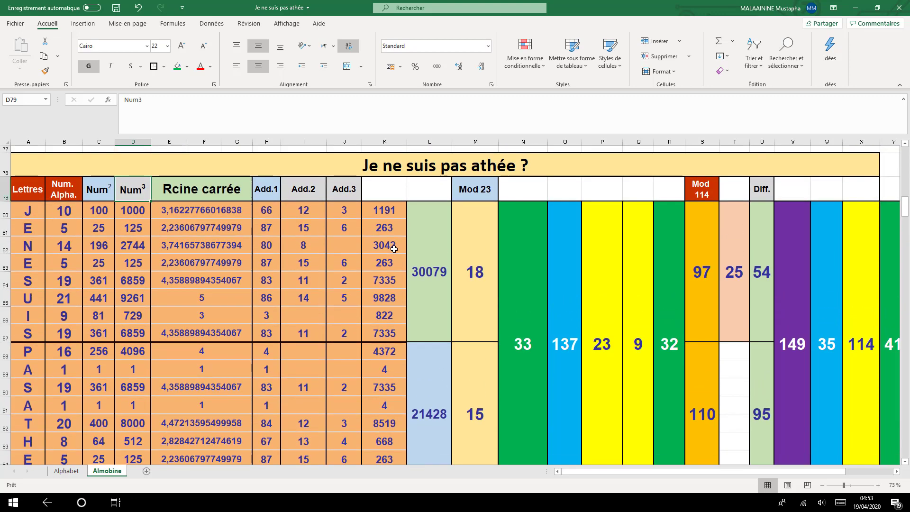
{"action": "left_click_drag", "start_coordinate": [843, 486], "coordinate": [840, 488]}
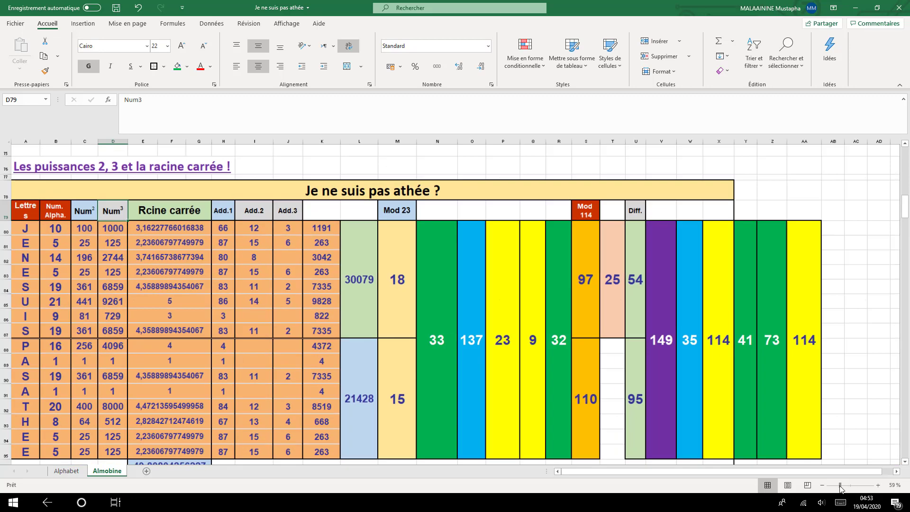
{"action": "scroll", "coordinate": [699, 396], "scroll_direction": "down", "scroll_amount": 1}
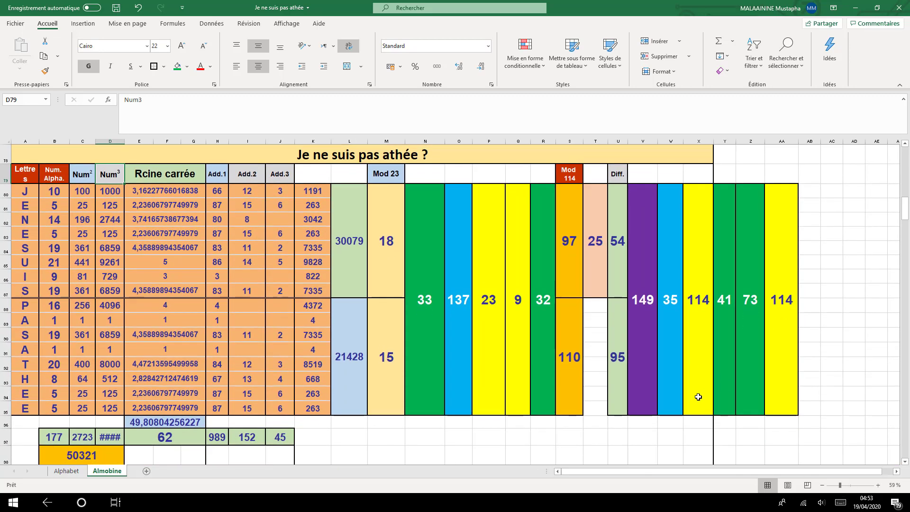
{"action": "left_click_drag", "start_coordinate": [125, 141], "coordinate": [130, 142]}
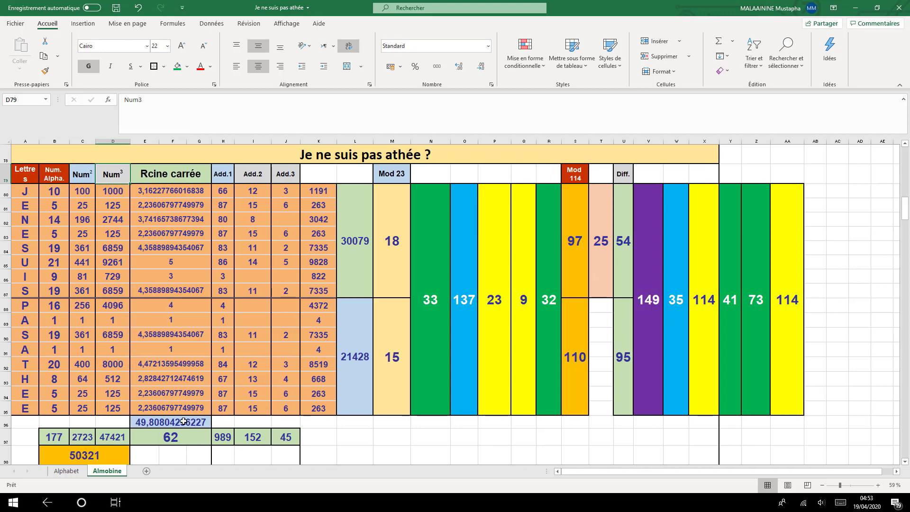
- Check the sum formula in B97 and review the totals in B97:D97 and H97:J97
{"action": "double_click", "coordinate": [66, 438]}
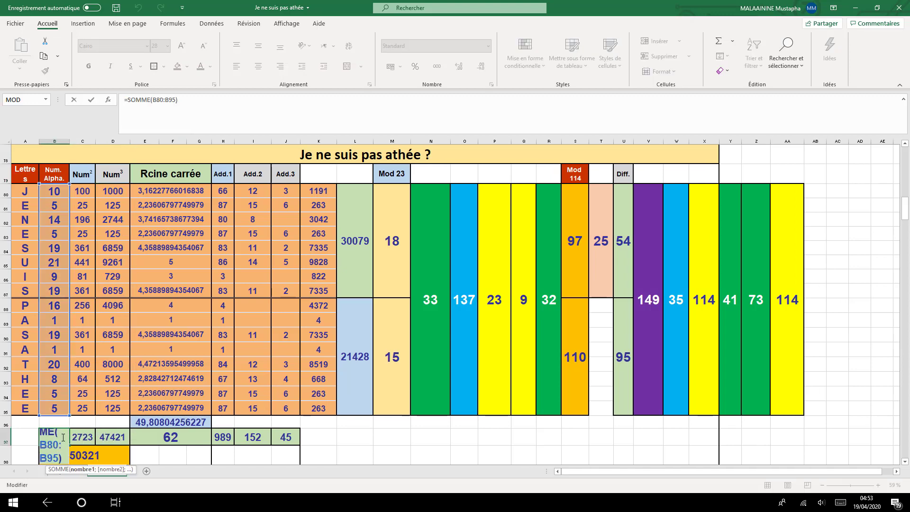
{"action": "key", "text": "Return"}
{"action": "left_click_drag", "start_coordinate": [49, 418], "coordinate": [107, 417]}
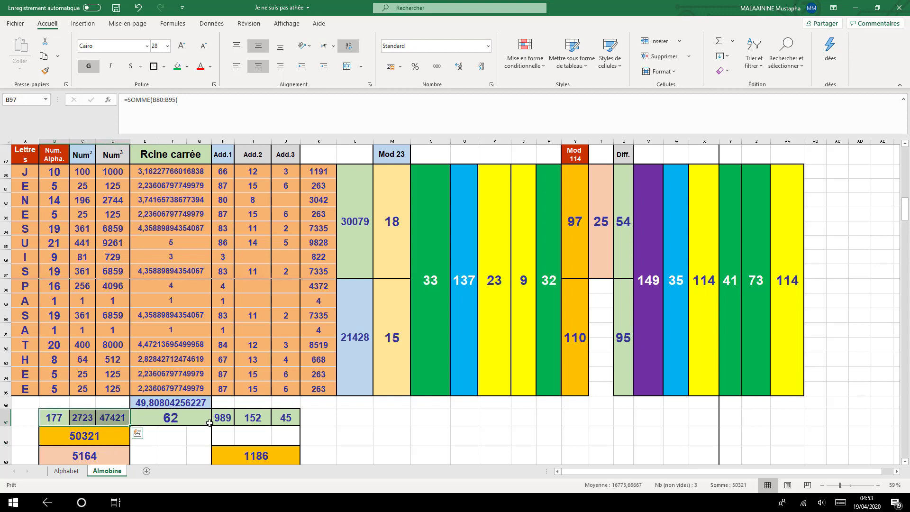
{"action": "left_click_drag", "start_coordinate": [223, 418], "coordinate": [284, 419]}
- Check the square root total's formula in E96 and the digit sum formula in E97
{"action": "left_click", "coordinate": [166, 422]}
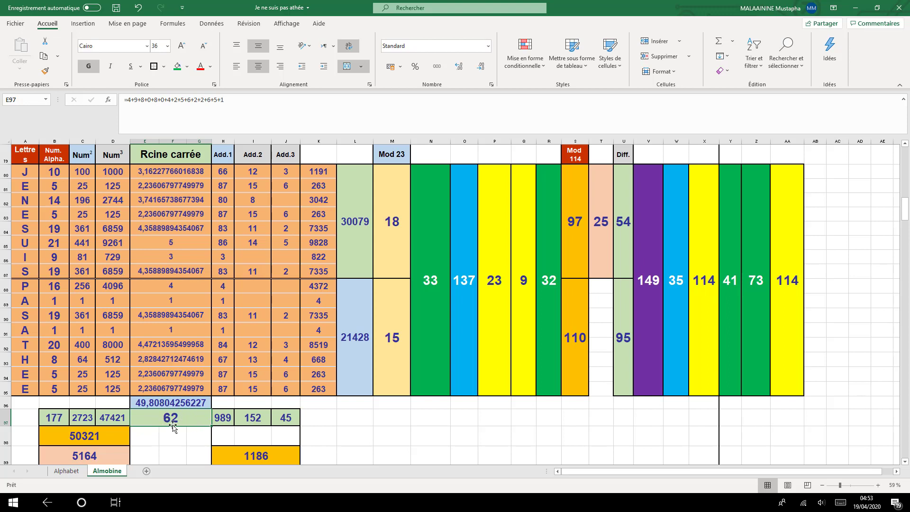
{"action": "double_click", "coordinate": [167, 403]}
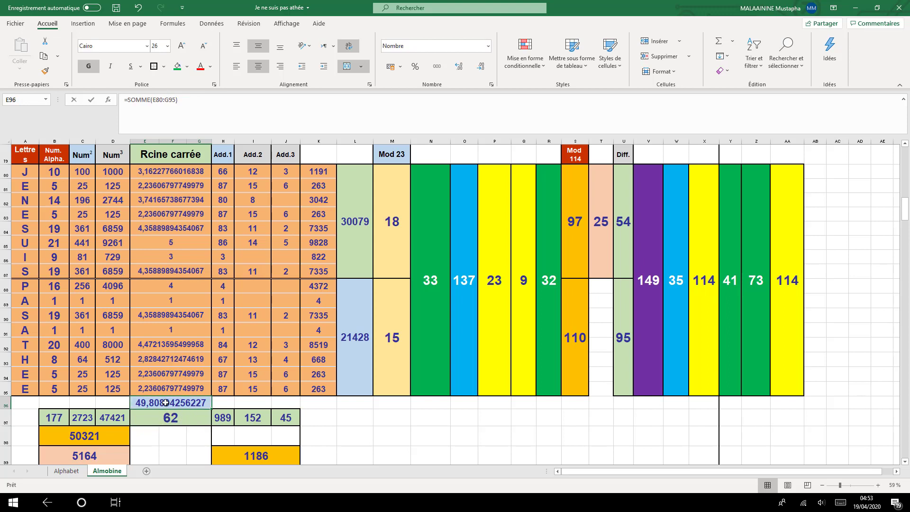
{"action": "key", "text": "Escape"}
{"action": "left_click", "coordinate": [172, 418]}
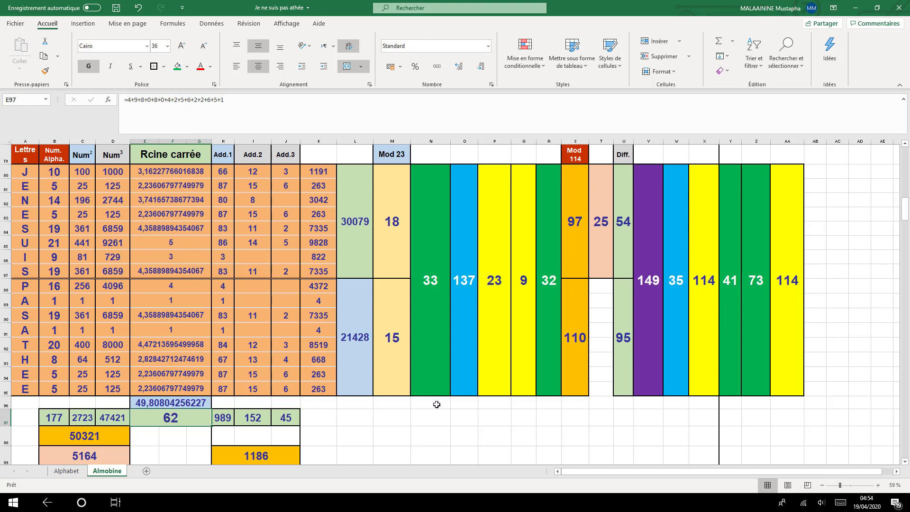
- Examine the combined sum formulas in B98 and H99 and the value entered in B99
{"action": "scroll", "coordinate": [439, 402], "scroll_direction": "down", "scroll_amount": 1}
{"action": "double_click", "coordinate": [82, 389]}
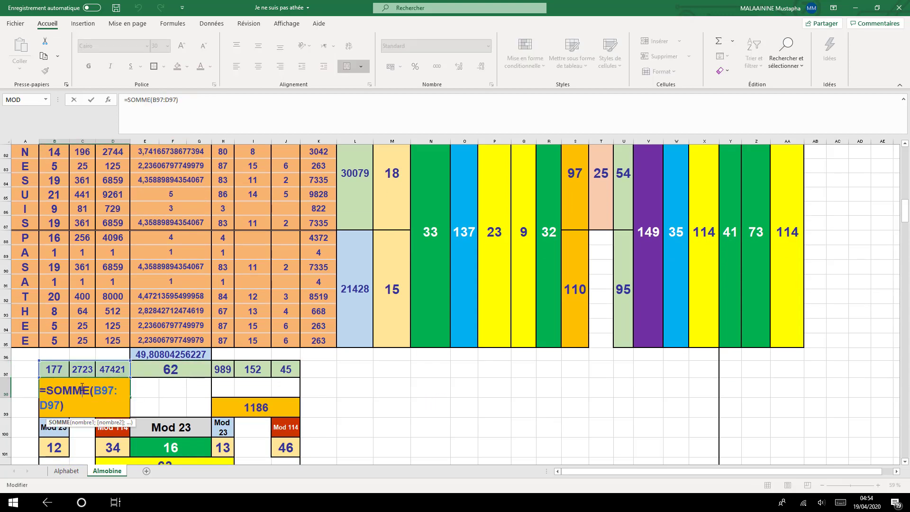
{"action": "key", "text": "Return"}
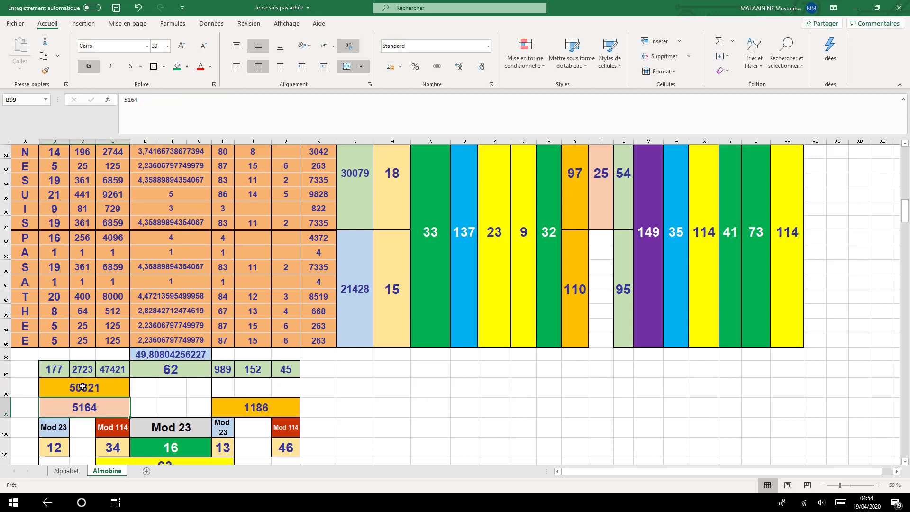
{"action": "left_click", "coordinate": [83, 386]}
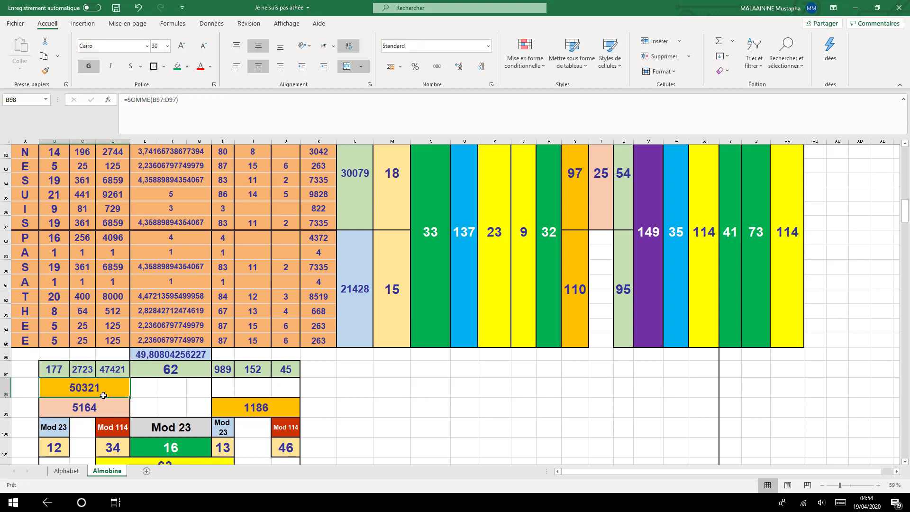
{"action": "left_click", "coordinate": [78, 411]}
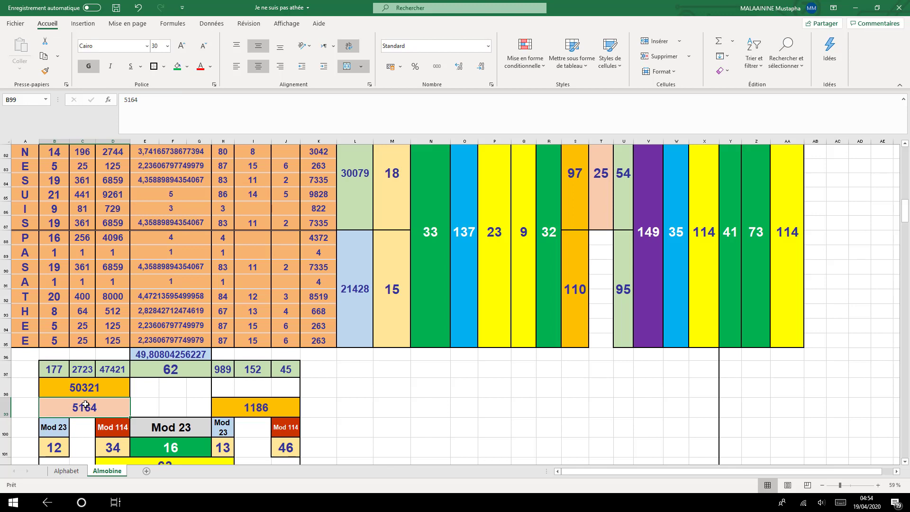
{"action": "double_click", "coordinate": [224, 413]}
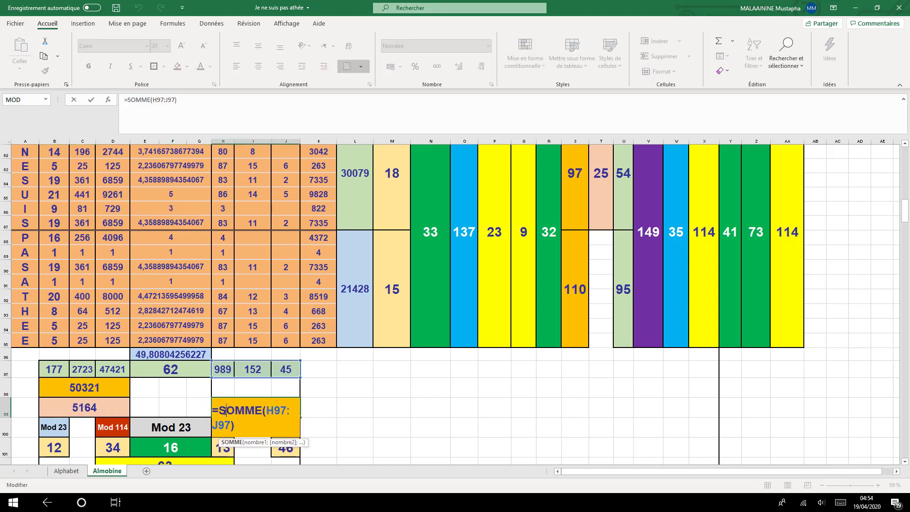
{"action": "key", "text": "Return"}
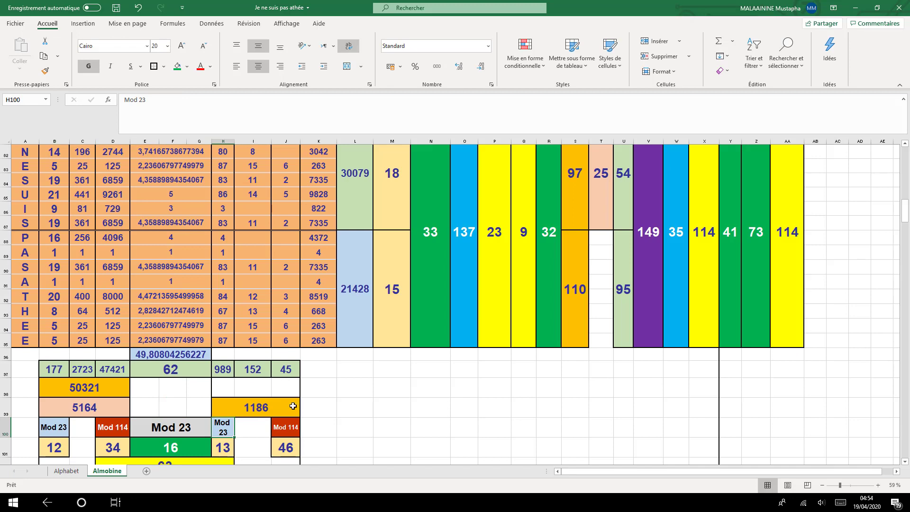
- Inspect the Mod 23 and Mod 114 formulas in row 101 along with their source cells B99, E97 and H99
{"action": "scroll", "coordinate": [420, 386], "scroll_direction": "down", "scroll_amount": 2}
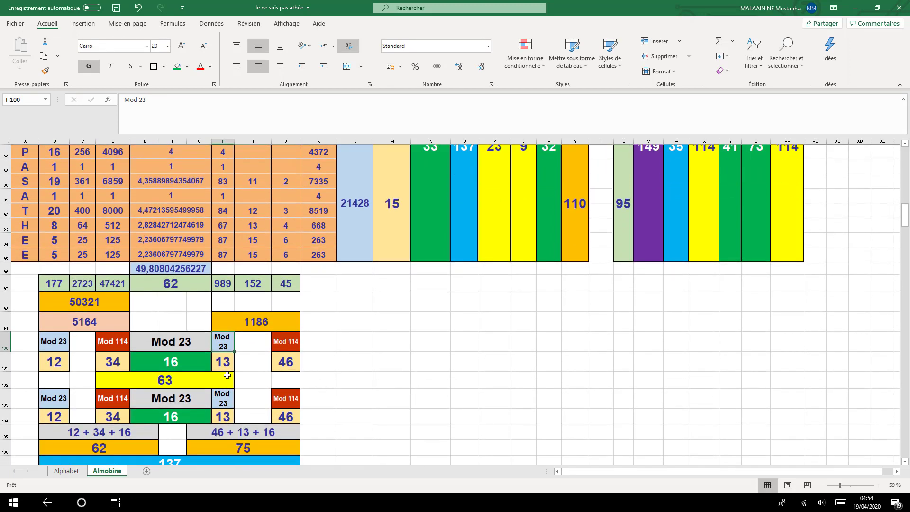
{"action": "left_click", "coordinate": [68, 330]}
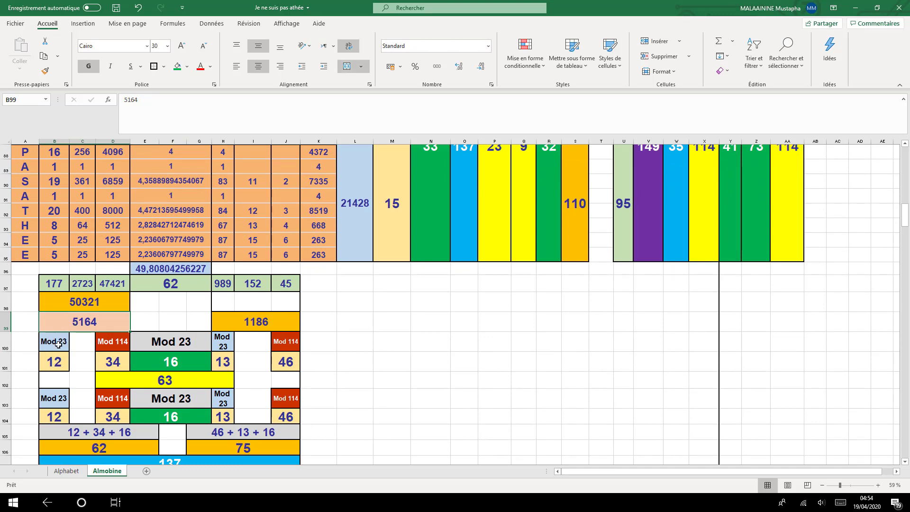
{"action": "left_click", "coordinate": [58, 363]}
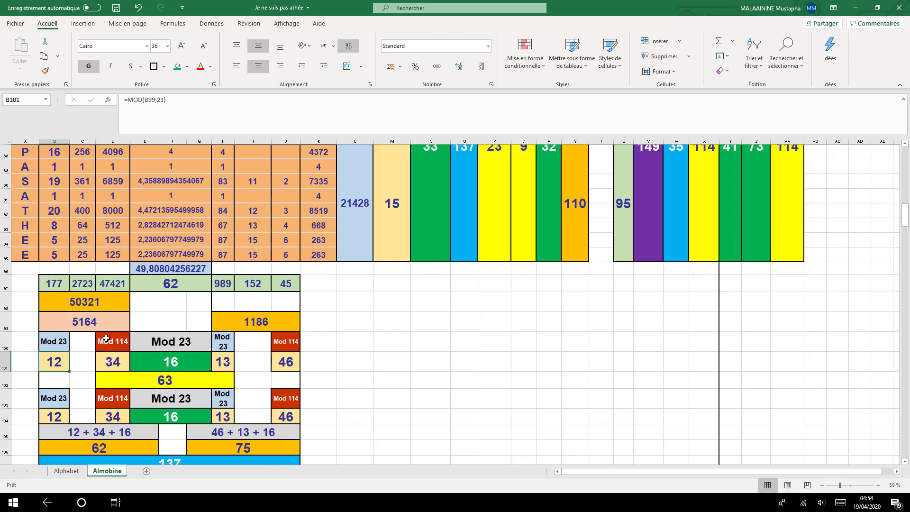
{"action": "left_click", "coordinate": [114, 360]}
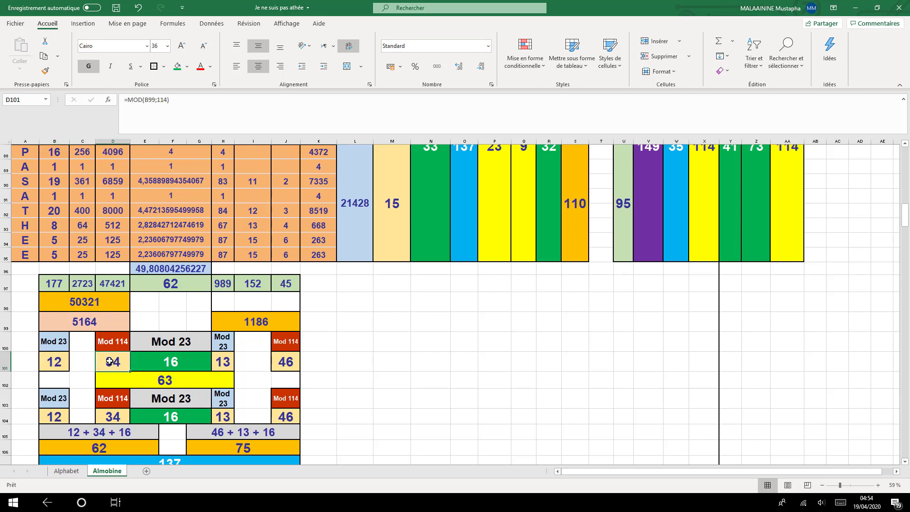
{"action": "left_click", "coordinate": [169, 287]}
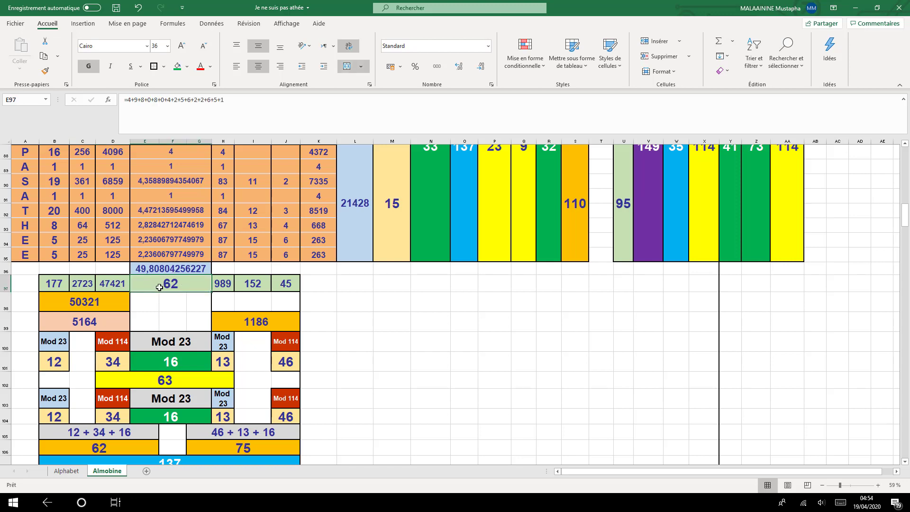
{"action": "left_click", "coordinate": [167, 358]}
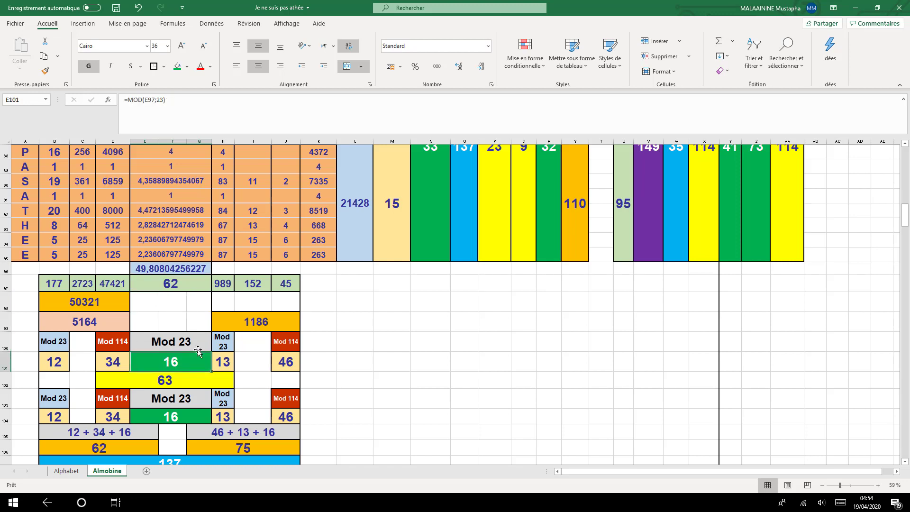
{"action": "left_click", "coordinate": [267, 321]}
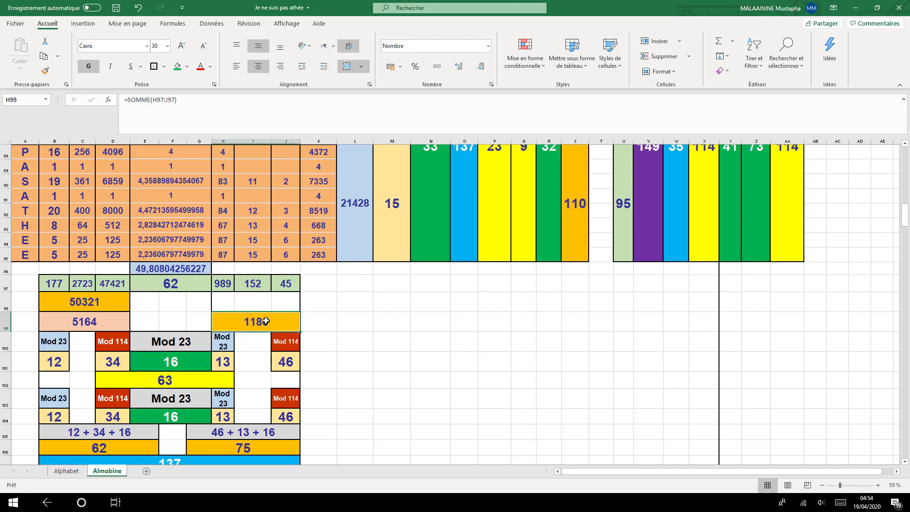
{"action": "left_click", "coordinate": [227, 362]}
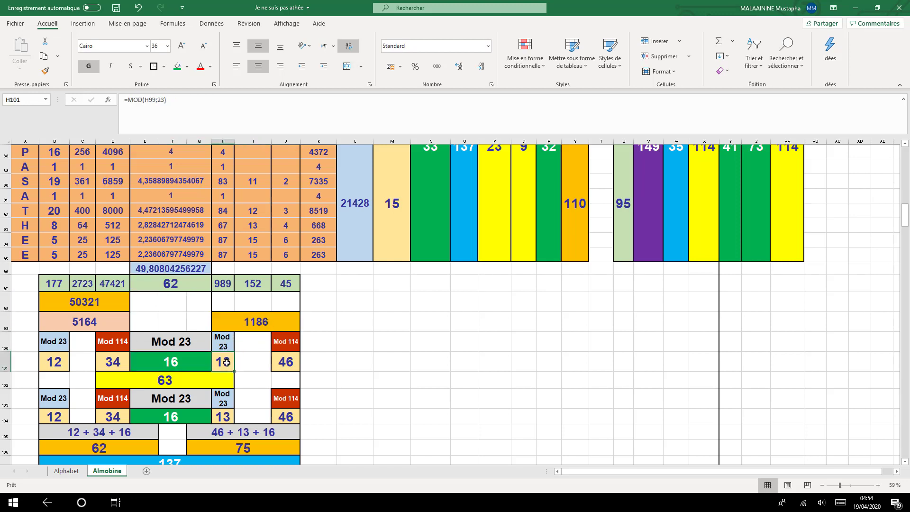
{"action": "left_click", "coordinate": [289, 365]}
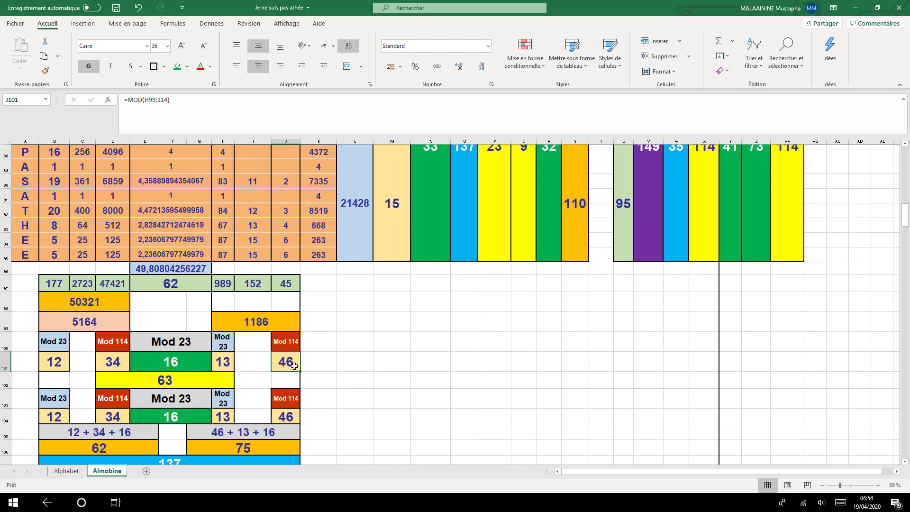
- Compare the Mod results in B101, D101 and H101 with the difference in Y80
{"action": "left_click", "coordinate": [59, 362]}
{"action": "left_click", "coordinate": [107, 363]}
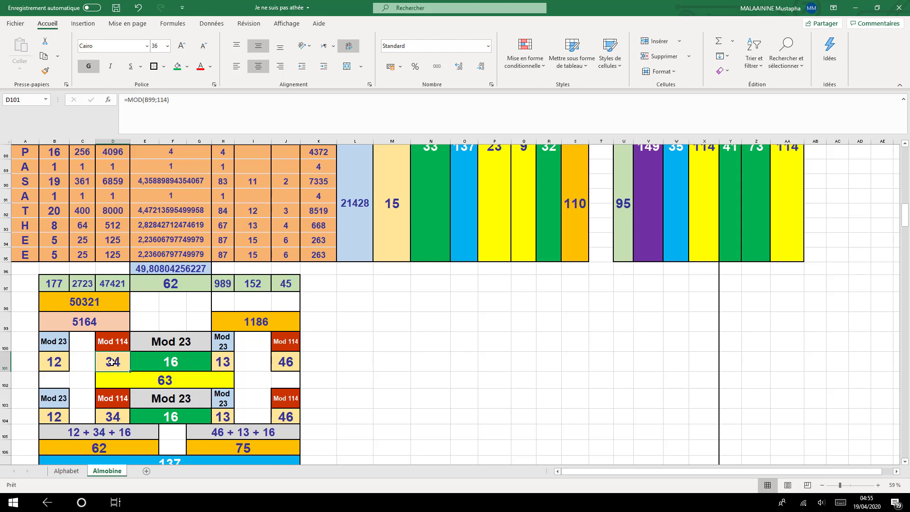
{"action": "left_click", "coordinate": [222, 366]}
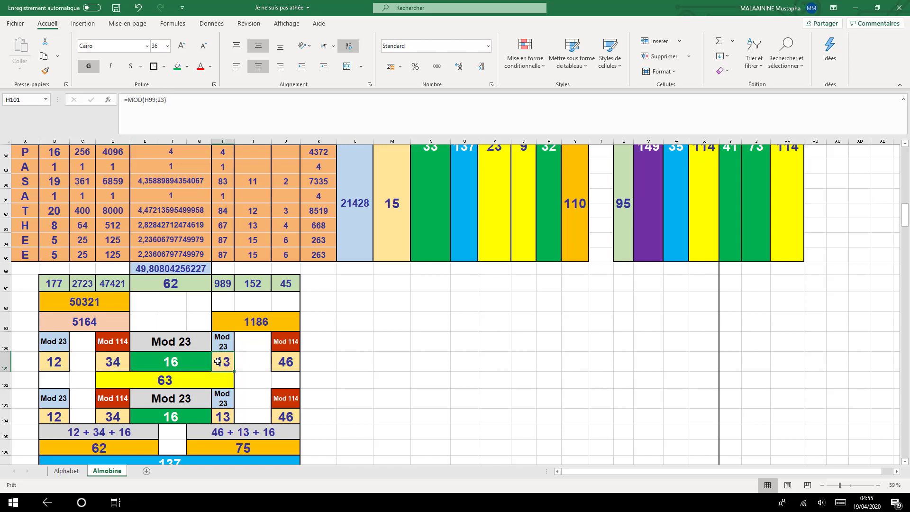
{"action": "scroll", "coordinate": [223, 359], "scroll_direction": "up", "scroll_amount": 4}
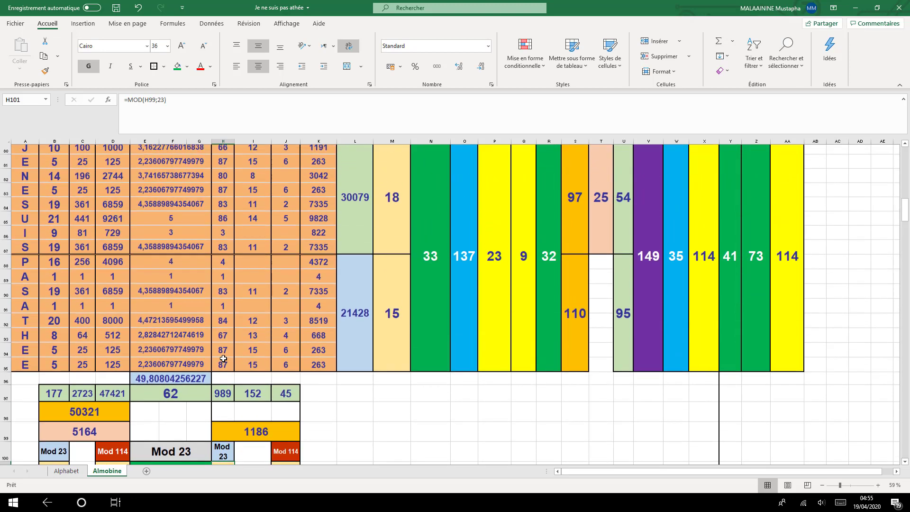
{"action": "left_click", "coordinate": [736, 315]}
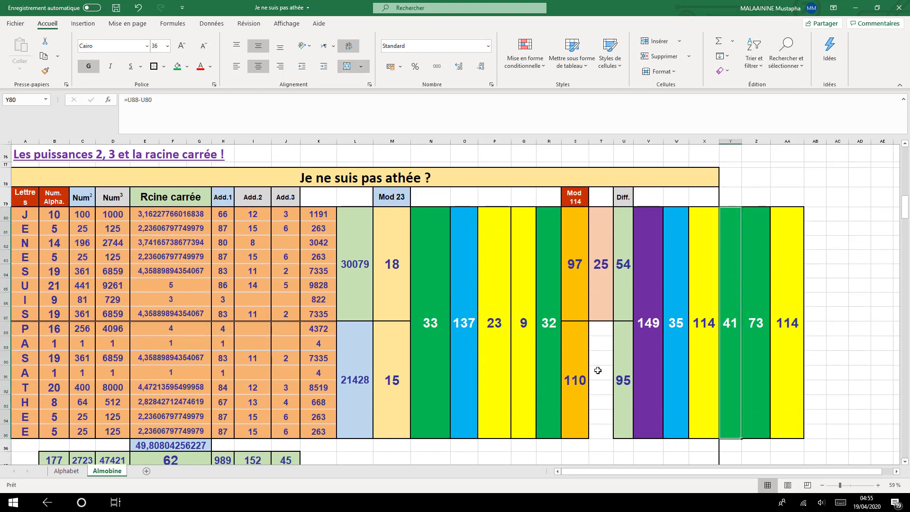
- Check the Mod 23 formula in E101 and the formula of the merged yellow cell D102
{"action": "scroll", "coordinate": [445, 394], "scroll_direction": "down", "scroll_amount": 4}
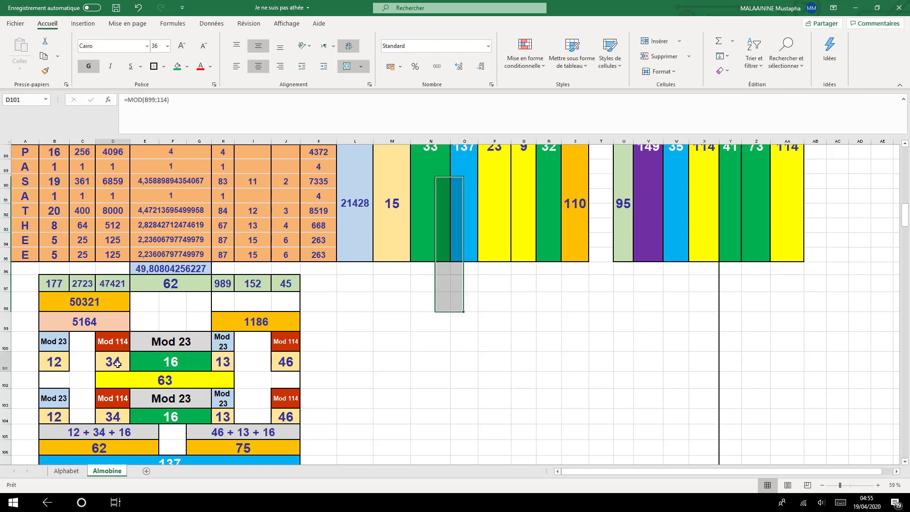
{"action": "left_click", "coordinate": [160, 364]}
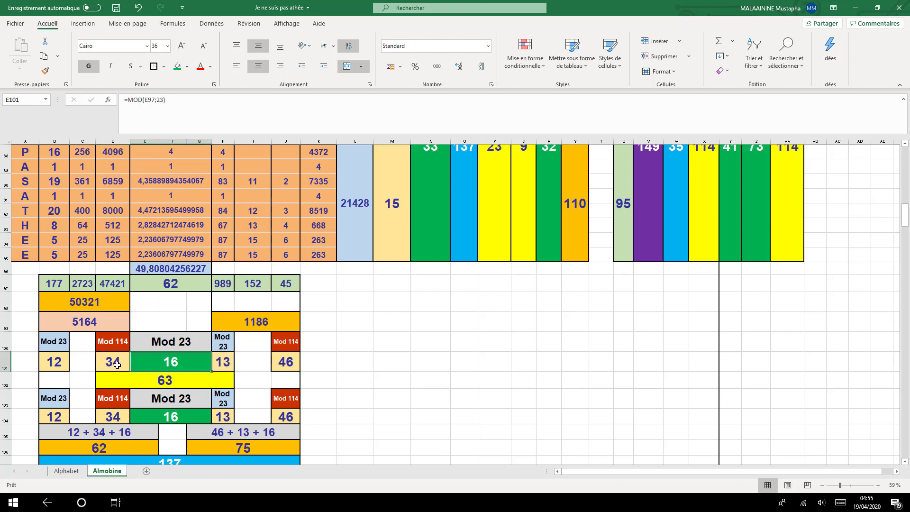
{"action": "double_click", "coordinate": [175, 380]}
{"action": "key", "text": "Return"}
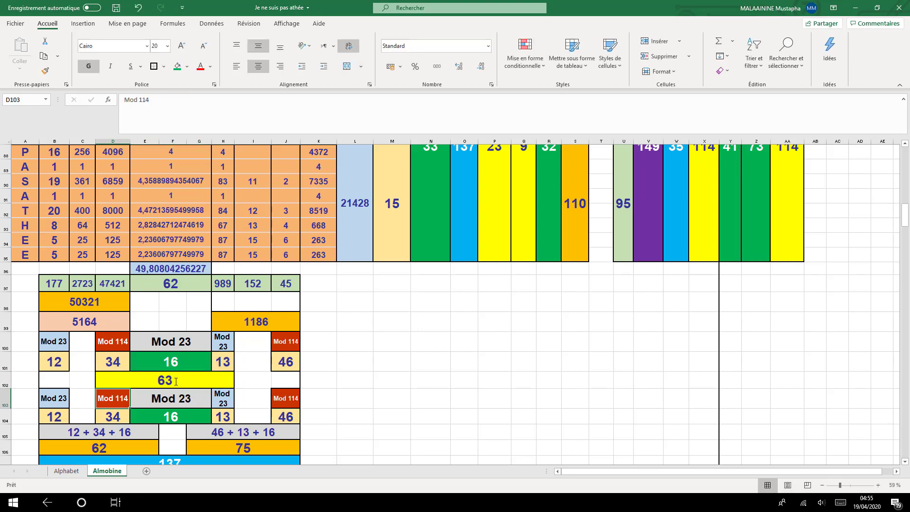
- Compare the yellow results in columns L and O of the first table with the formulas in A72 and A74
{"action": "scroll", "coordinate": [445, 343], "scroll_direction": "up", "scroll_amount": 15}
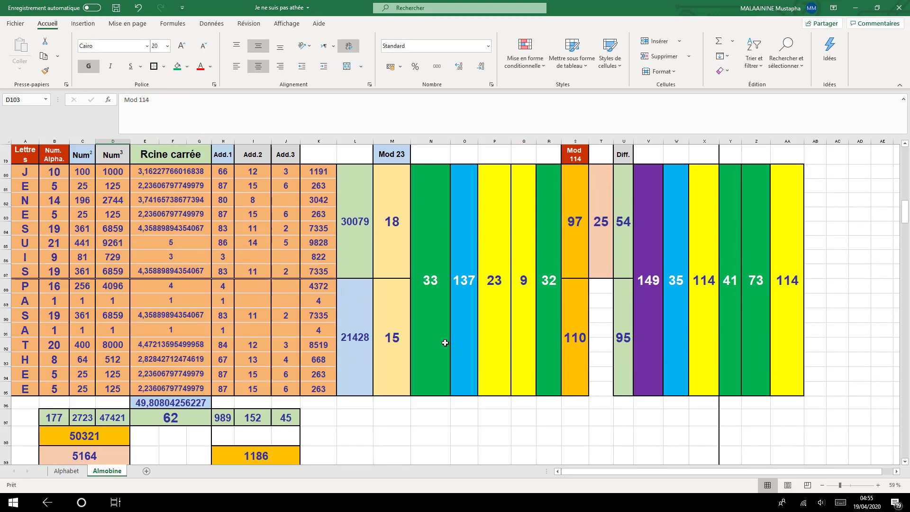
{"action": "scroll", "coordinate": [445, 342], "scroll_direction": "up", "scroll_amount": 2}
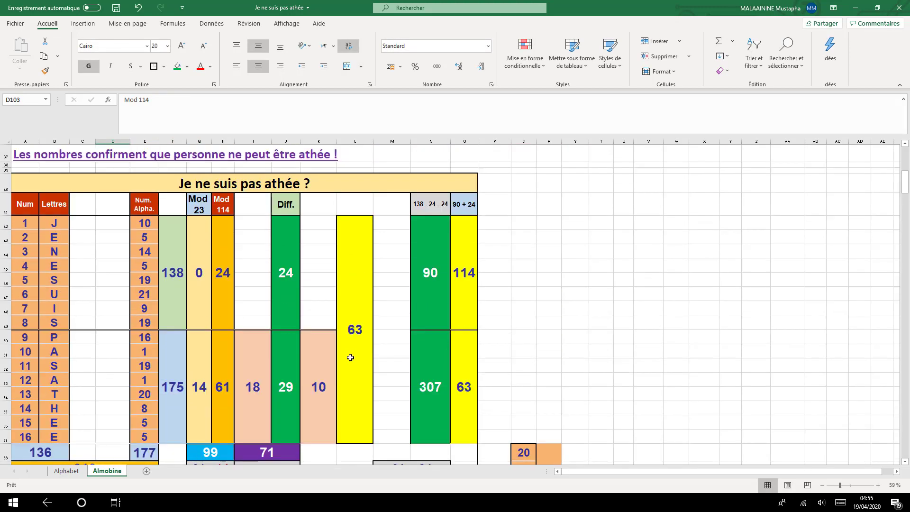
{"action": "left_click", "coordinate": [354, 353]}
{"action": "left_click", "coordinate": [455, 352]}
{"action": "scroll", "coordinate": [319, 392], "scroll_direction": "down", "scroll_amount": 2}
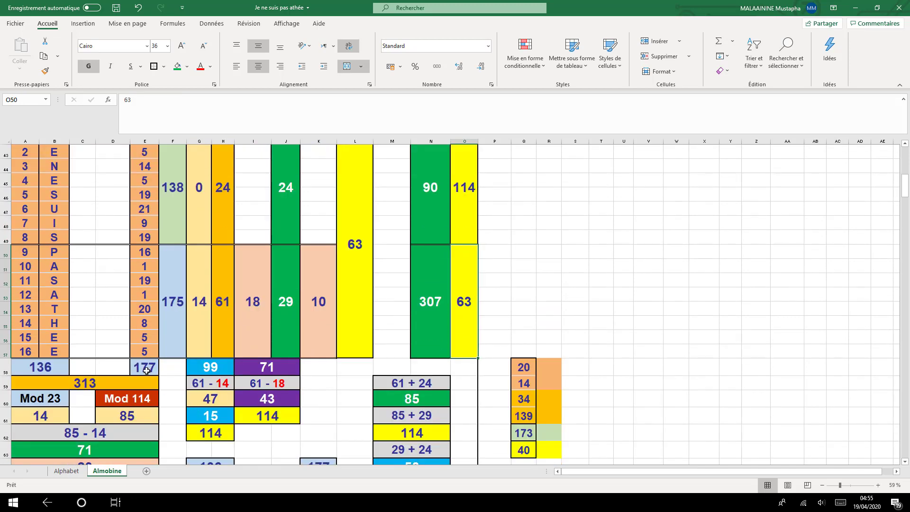
{"action": "scroll", "coordinate": [146, 371], "scroll_direction": "down", "scroll_amount": 4}
{"action": "left_click", "coordinate": [93, 431]}
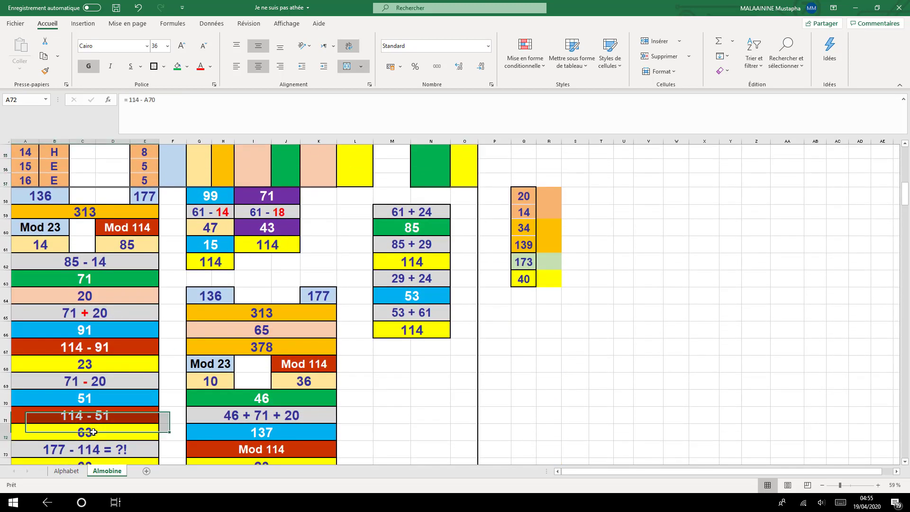
{"action": "scroll", "coordinate": [93, 433], "scroll_direction": "down", "scroll_amount": 2}
{"action": "left_click", "coordinate": [99, 376]}
{"action": "scroll", "coordinate": [248, 372], "scroll_direction": "down", "scroll_amount": 3}
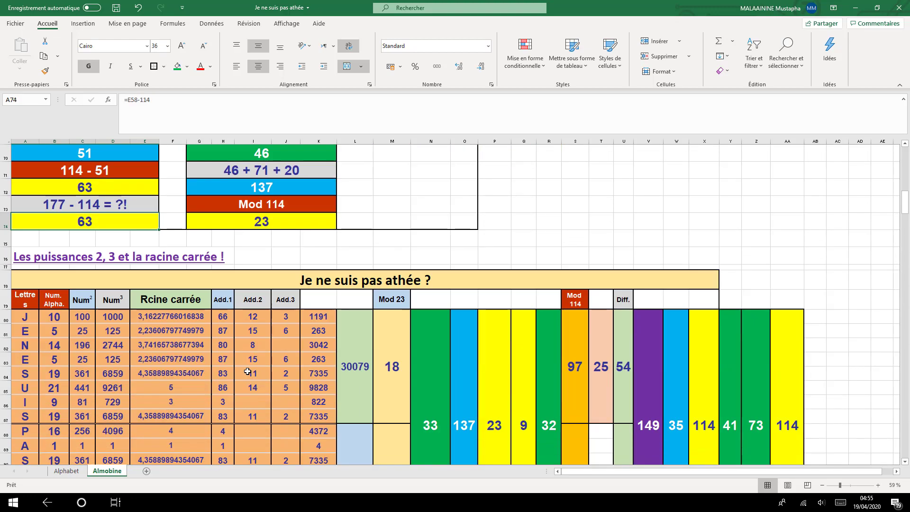
- Clear the colour fills in column R beside Q58:Q63 by copying the format of blank cell V65 from R57 downward
{"action": "scroll", "coordinate": [247, 371], "scroll_direction": "down", "scroll_amount": 3}
{"action": "scroll", "coordinate": [247, 371], "scroll_direction": "up", "scroll_amount": 10}
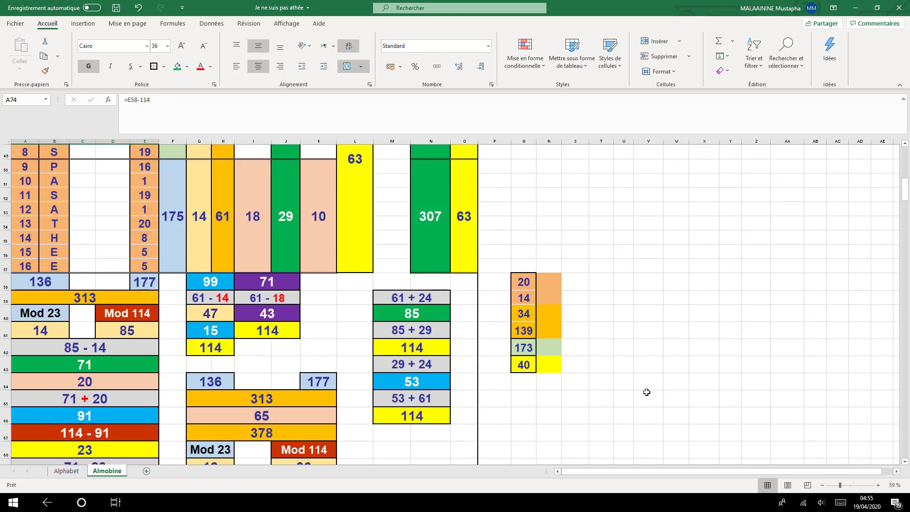
{"action": "left_click", "coordinate": [646, 392]}
{"action": "left_click", "coordinate": [45, 70]}
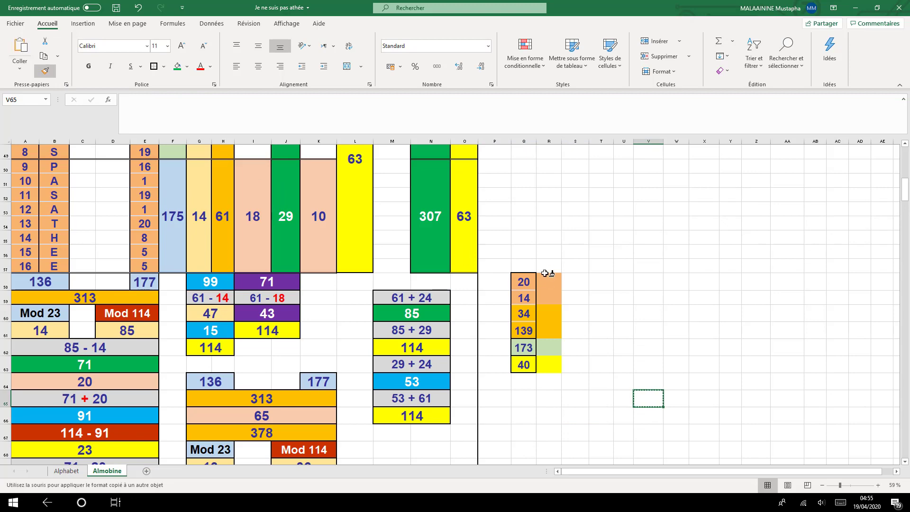
{"action": "left_click_drag", "start_coordinate": [548, 267], "coordinate": [549, 385]}
- Inspect the sum formula in D102 and compare the Mod blocks in rows 100–101 and 103–104
{"action": "scroll", "coordinate": [486, 461], "scroll_direction": "down", "scroll_amount": 13}
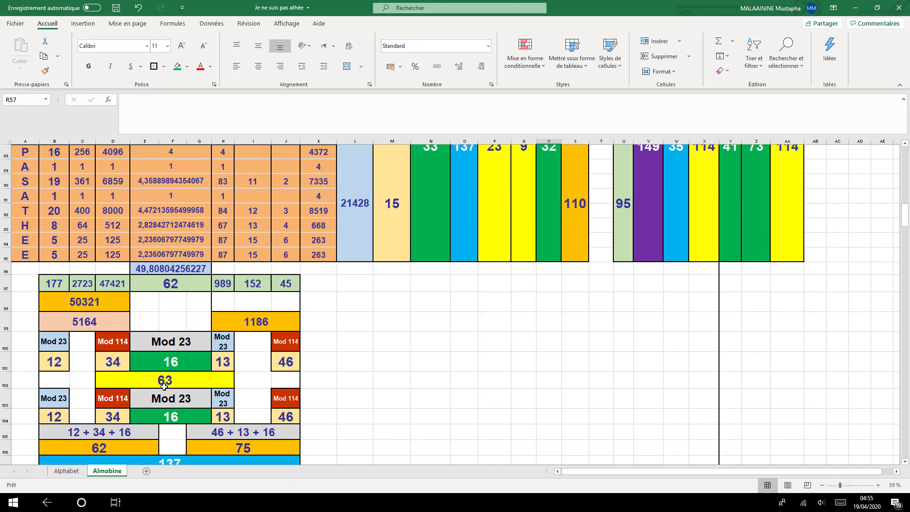
{"action": "left_click", "coordinate": [163, 384]}
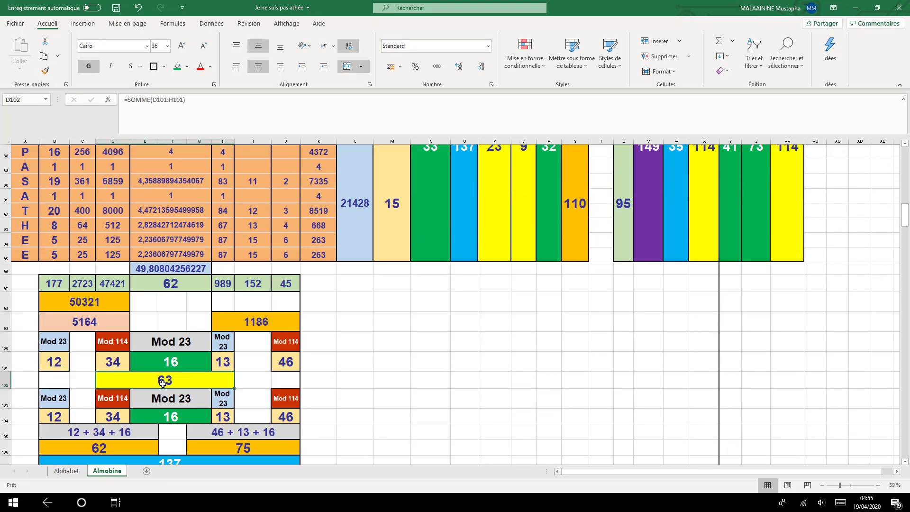
{"action": "scroll", "coordinate": [362, 374], "scroll_direction": "down", "scroll_amount": 1}
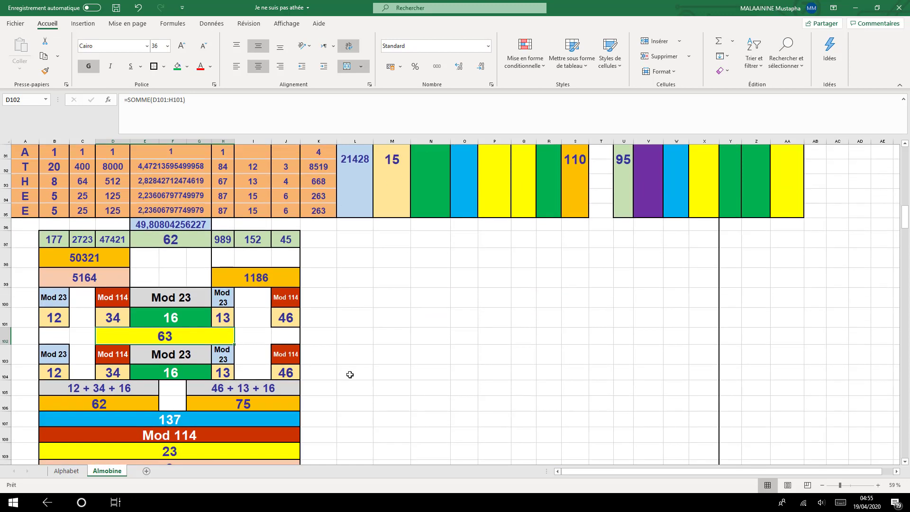
{"action": "left_click_drag", "start_coordinate": [62, 368], "coordinate": [280, 373]}
{"action": "left_click_drag", "start_coordinate": [61, 303], "coordinate": [275, 320]}
{"action": "left_click_drag", "start_coordinate": [49, 358], "coordinate": [274, 368]}
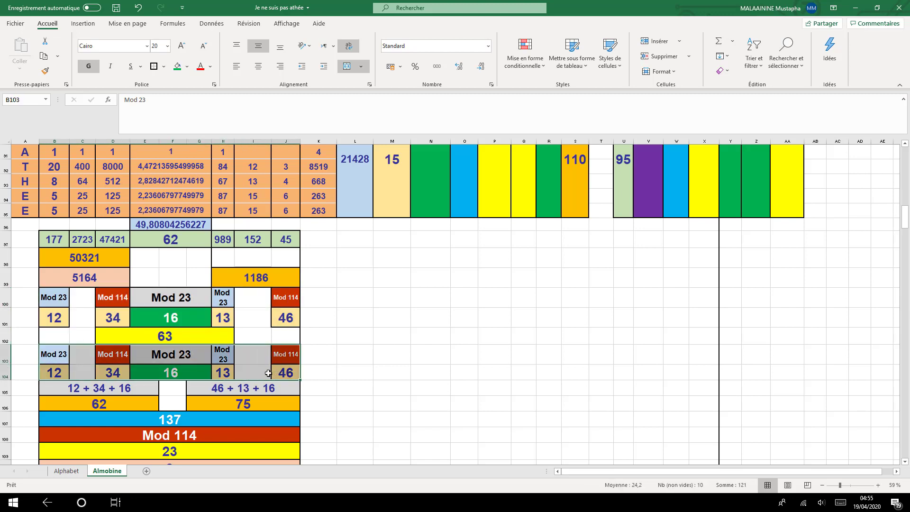
- Check the sum formulas in B106 and G106 against the Mod values in row 104
{"action": "left_click", "coordinate": [57, 376]}
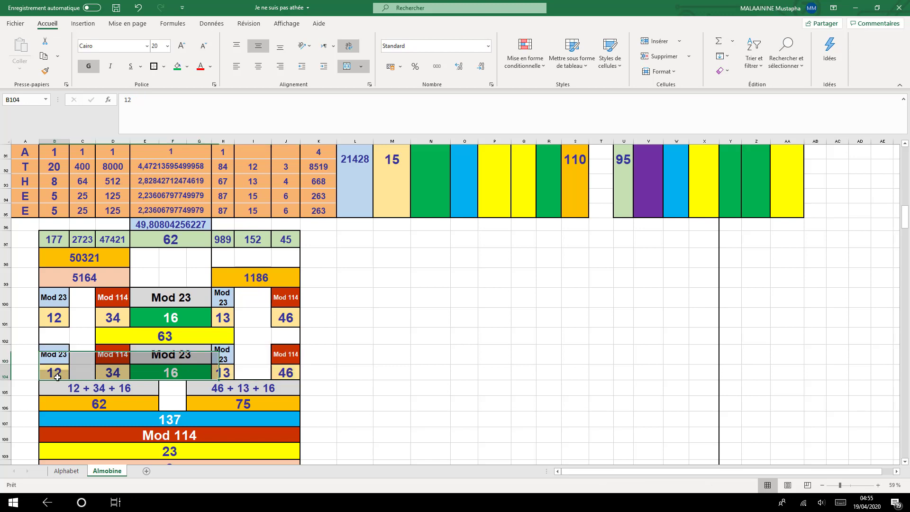
{"action": "left_click", "coordinate": [117, 373]}
{"action": "left_click", "coordinate": [164, 375]}
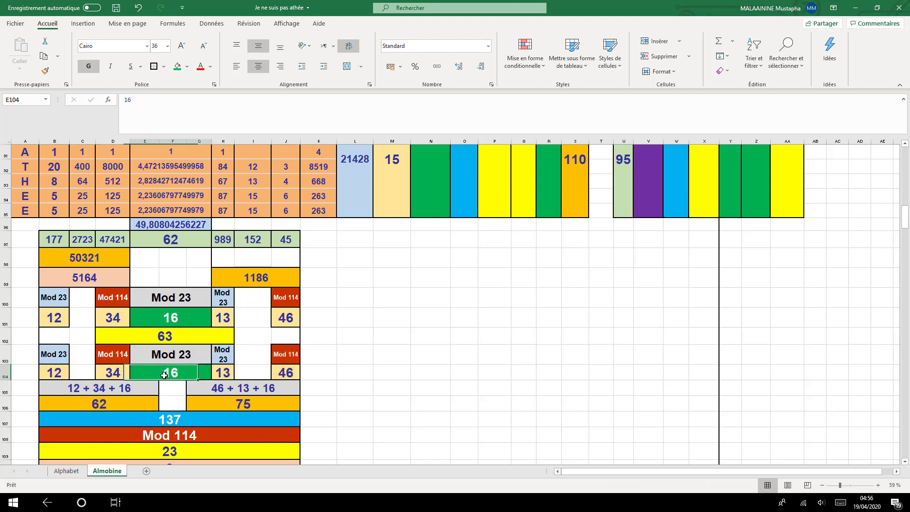
{"action": "left_click", "coordinate": [100, 407]}
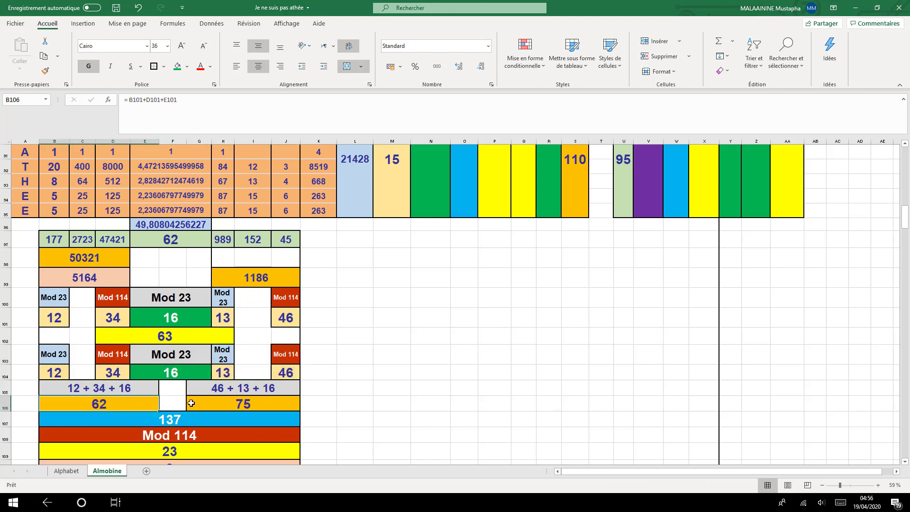
{"action": "left_click", "coordinate": [290, 374]}
{"action": "left_click_drag", "start_coordinate": [224, 375], "coordinate": [177, 376]}
{"action": "left_click", "coordinate": [231, 403]}
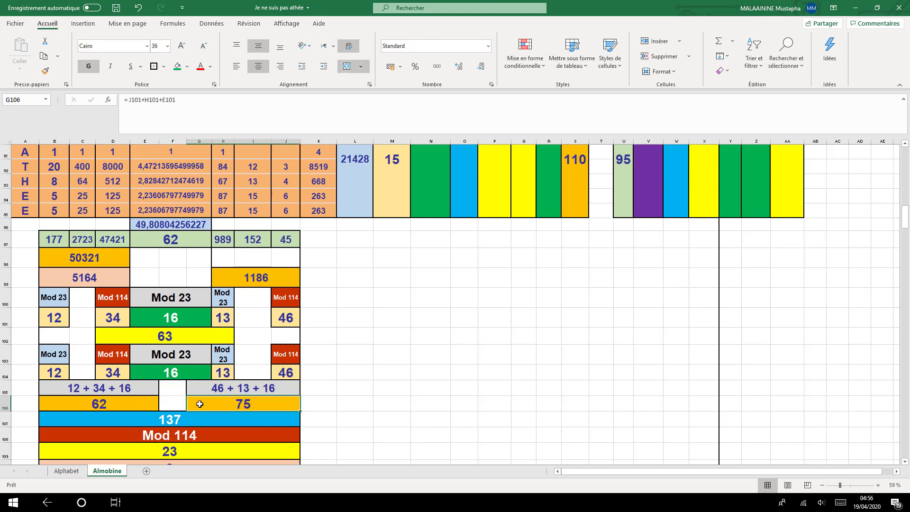
- Inspect how B107 sums B106 and G106, and match it with the blue merged cell O80
{"action": "left_click", "coordinate": [113, 404]}
{"action": "left_click", "coordinate": [236, 404]}
{"action": "left_click", "coordinate": [169, 421]}
{"action": "scroll", "coordinate": [553, 414], "scroll_direction": "up", "scroll_amount": 5}
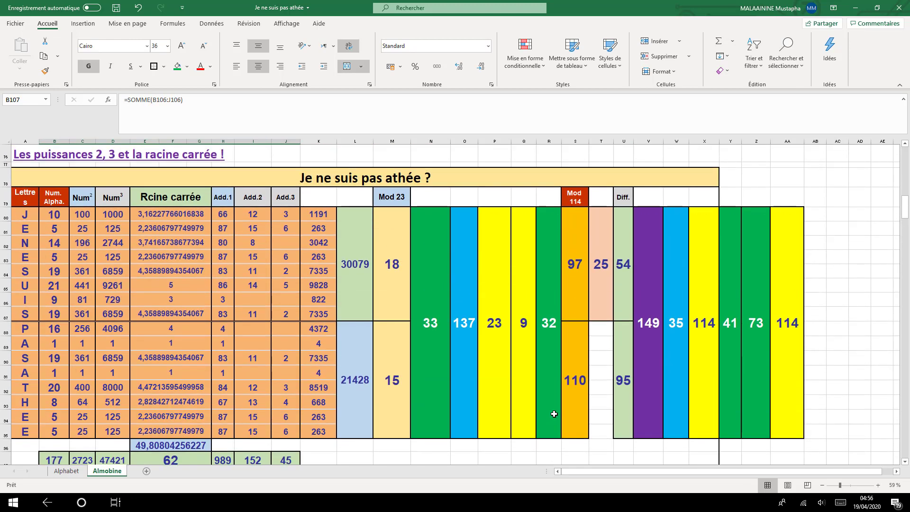
{"action": "left_click", "coordinate": [467, 360]}
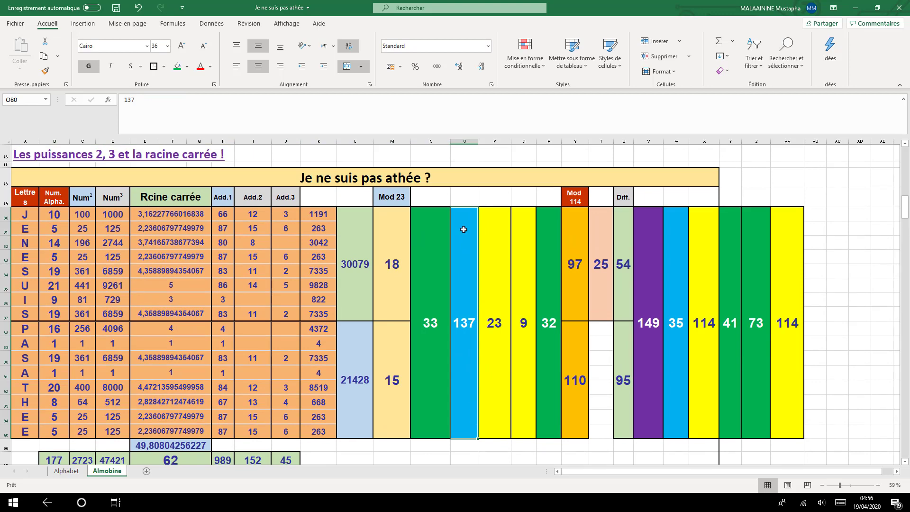
{"action": "scroll", "coordinate": [454, 377], "scroll_direction": "down", "scroll_amount": 7}
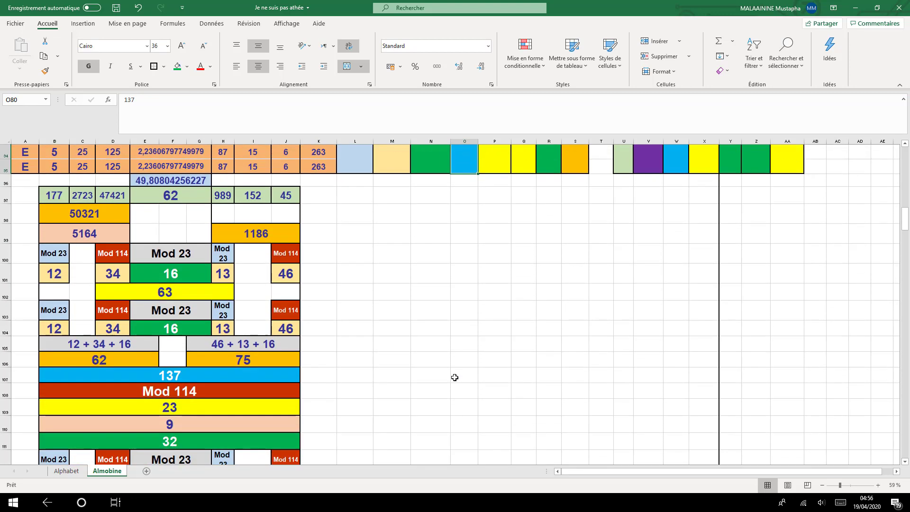
{"action": "key", "text": "Left"}
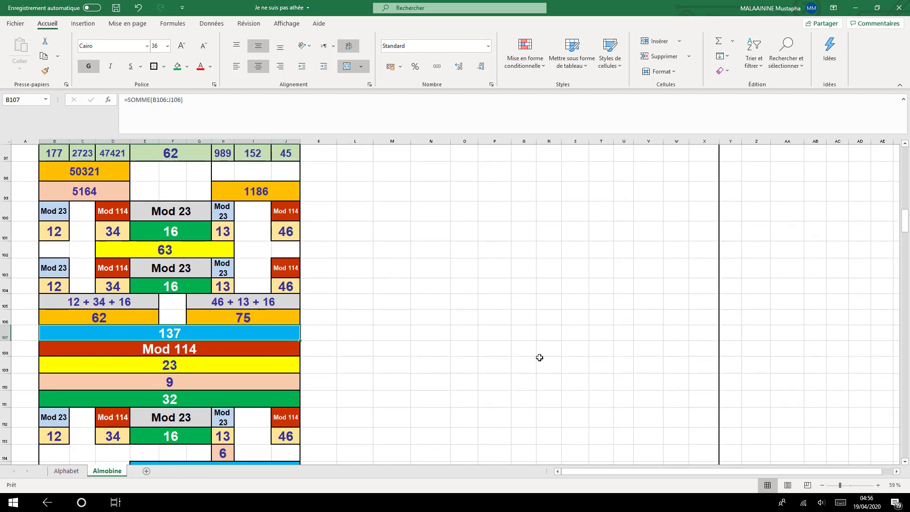
- Review the merged cells N80 and O80 and return to the total in B107
{"action": "scroll", "coordinate": [479, 355], "scroll_direction": "up", "scroll_amount": 5}
{"action": "left_click", "coordinate": [465, 258]}
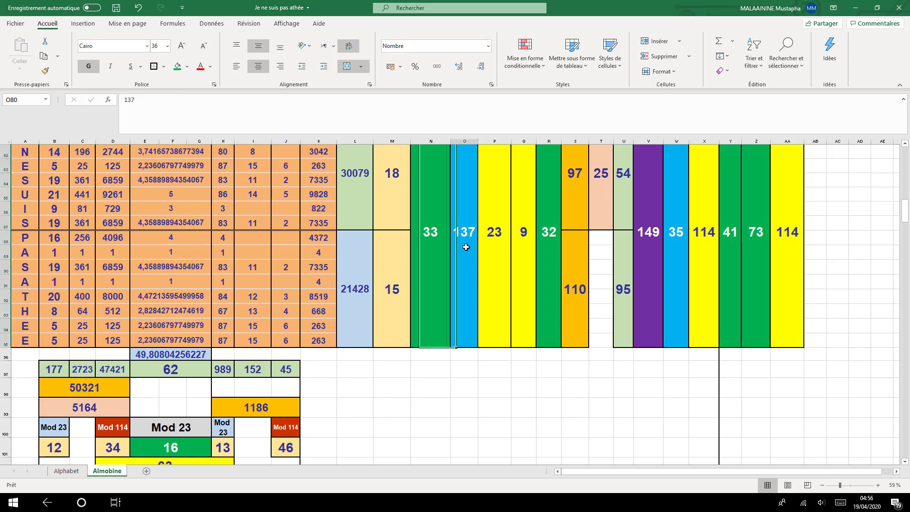
{"action": "left_click", "coordinate": [430, 245]}
{"action": "left_click", "coordinate": [461, 242]}
{"action": "scroll", "coordinate": [462, 244], "scroll_direction": "down", "scroll_amount": 4}
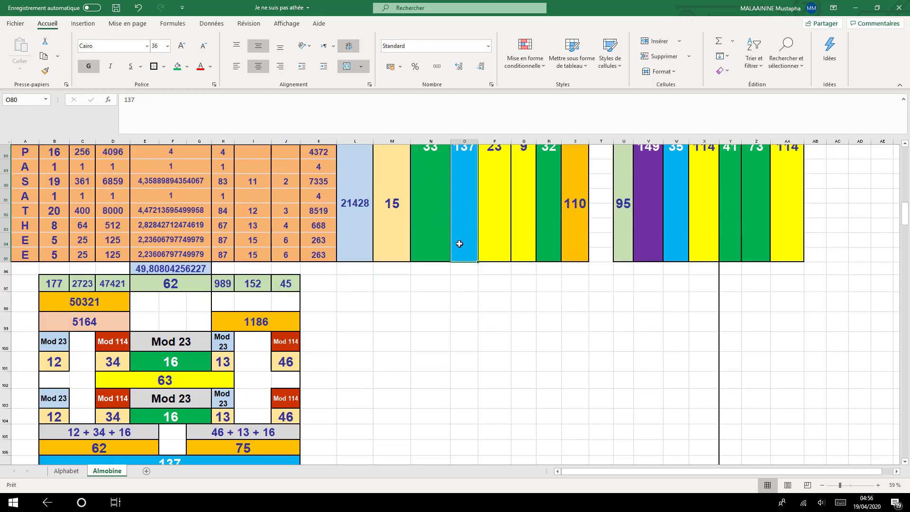
{"action": "left_click", "coordinate": [179, 377]}
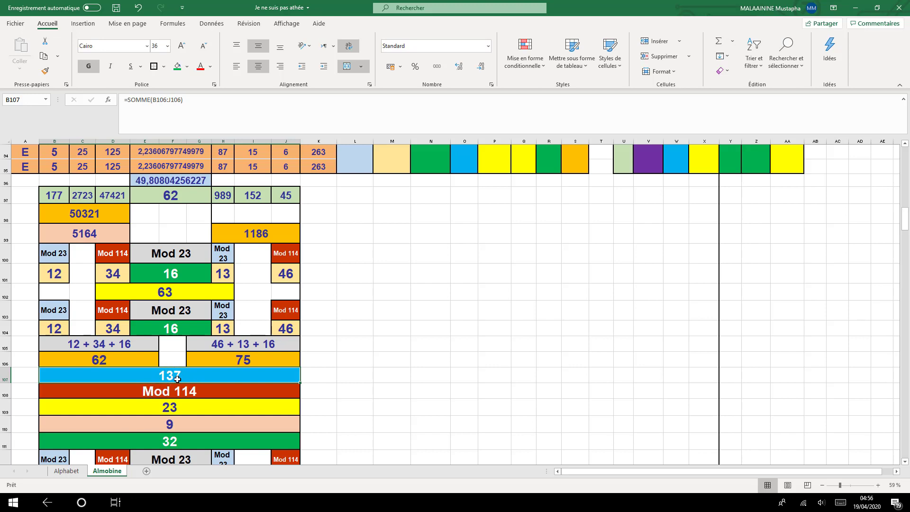
- Examine the Mod 114 formula in B109, the value in B110 and their sum in B111 alongside H101
{"action": "left_click", "coordinate": [165, 408]}
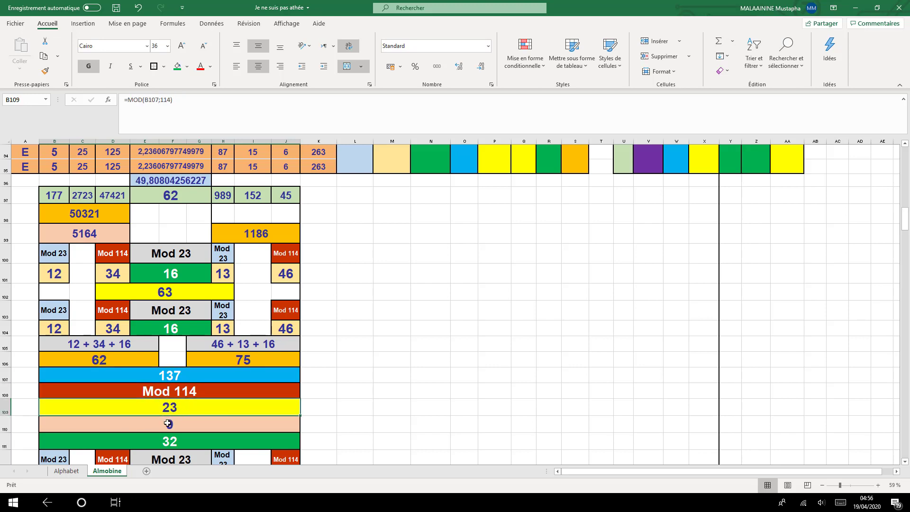
{"action": "left_click", "coordinate": [168, 423]}
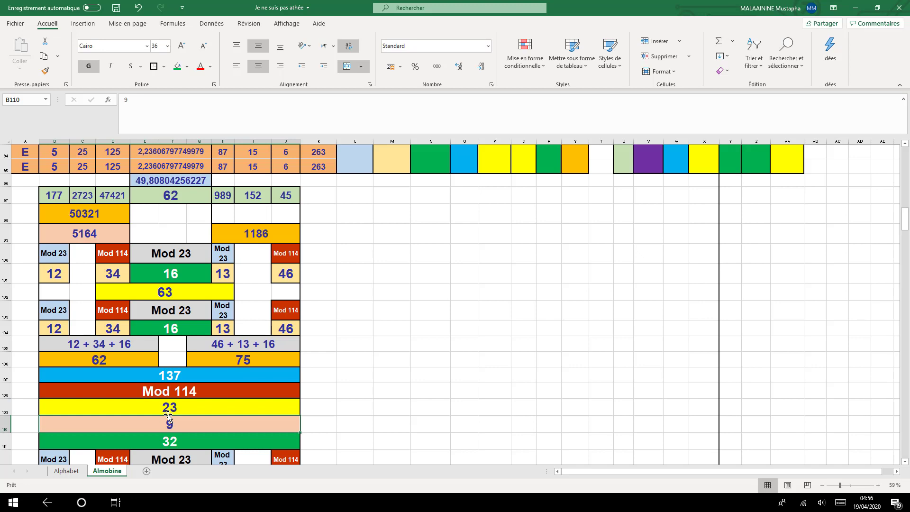
{"action": "left_click", "coordinate": [167, 443]}
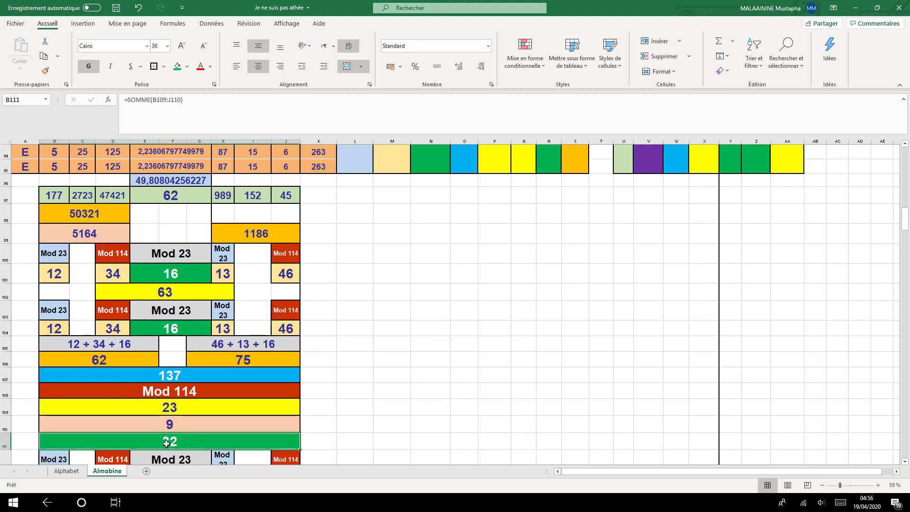
{"action": "left_click", "coordinate": [220, 282]}
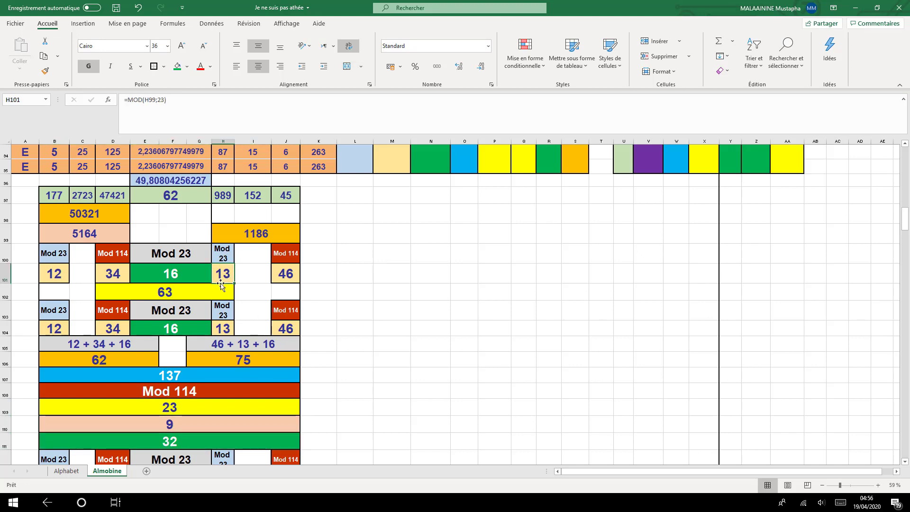
{"action": "left_click", "coordinate": [171, 441]}
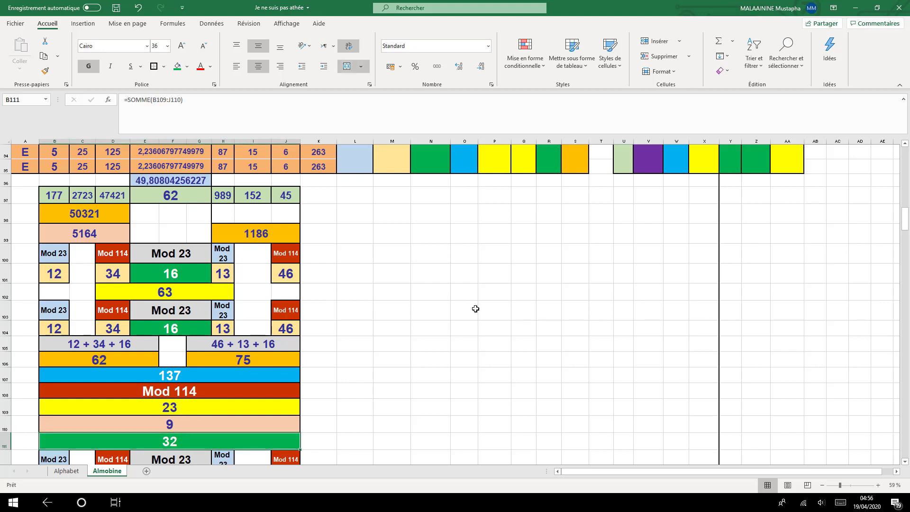
- Review the repeated Mod block in rows 112 and 113 and the values in H113 and H114
{"action": "scroll", "coordinate": [475, 308], "scroll_direction": "down", "scroll_amount": 1}
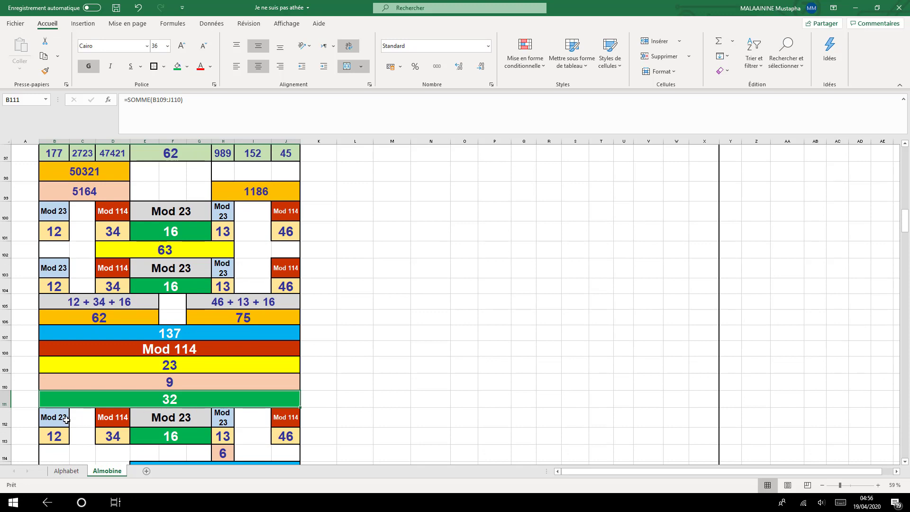
{"action": "left_click_drag", "start_coordinate": [67, 420], "coordinate": [282, 432]}
{"action": "left_click_drag", "start_coordinate": [51, 417], "coordinate": [284, 434]}
{"action": "scroll", "coordinate": [350, 419], "scroll_direction": "down", "scroll_amount": 1}
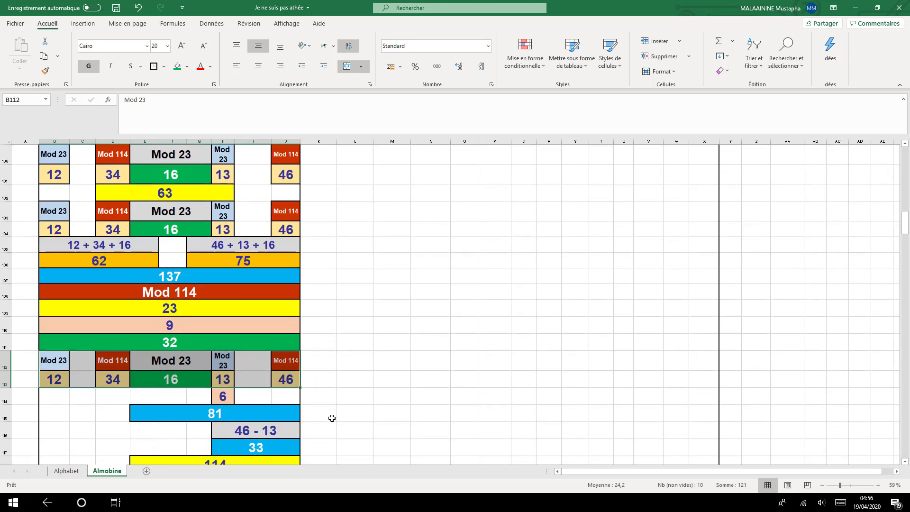
{"action": "left_click", "coordinate": [227, 379]}
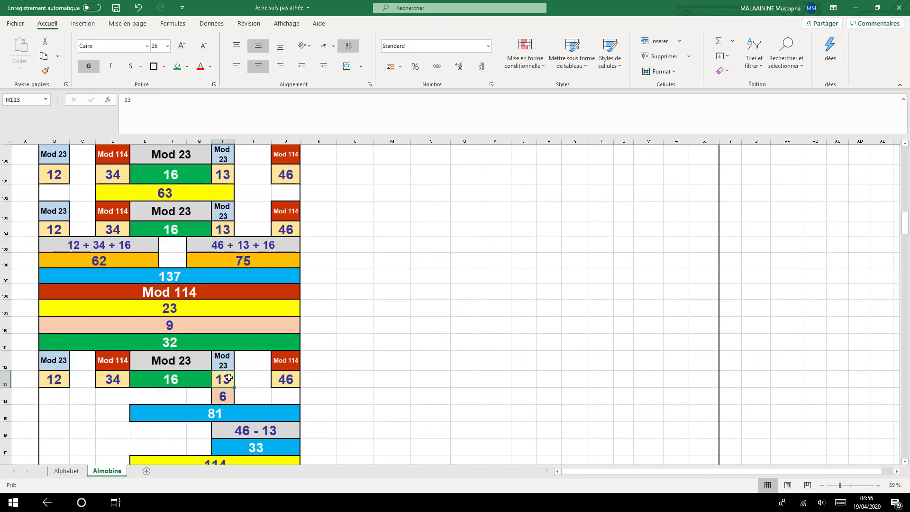
{"action": "left_click", "coordinate": [224, 395]}
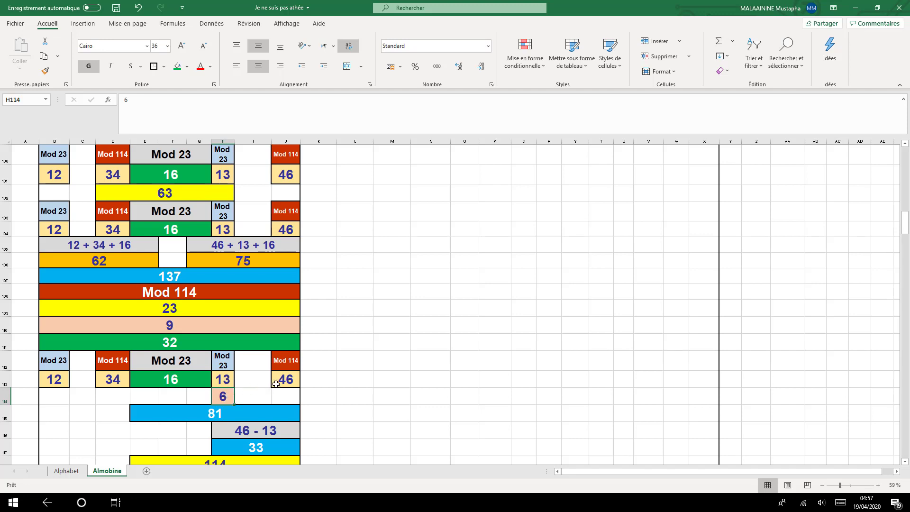
- Inspect the sum formula in E115 and check J113, H113 and B113:D113 in the Mod row above
{"action": "double_click", "coordinate": [220, 412]}
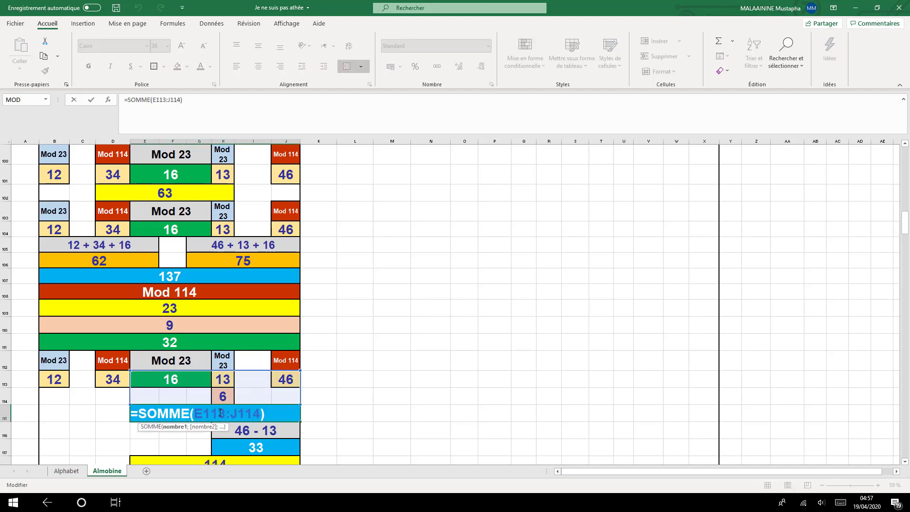
{"action": "key", "text": "Return"}
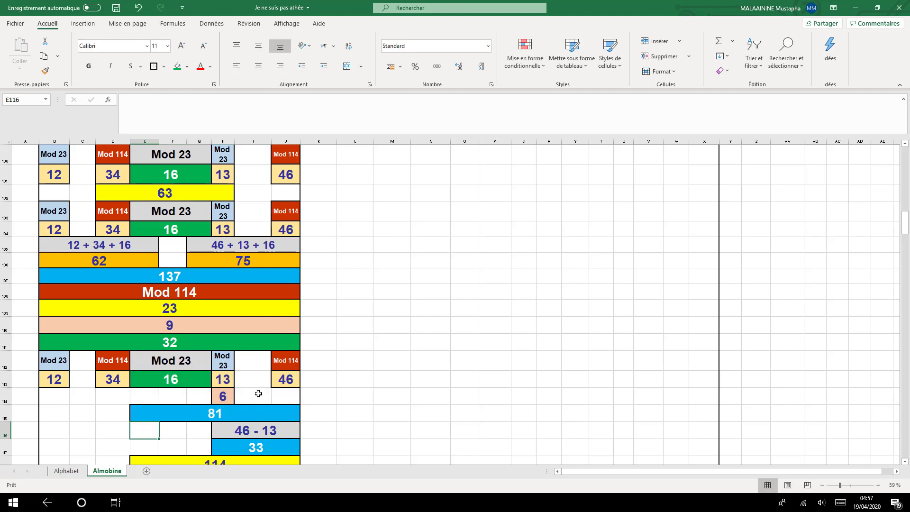
{"action": "left_click", "coordinate": [297, 382]}
{"action": "left_click", "coordinate": [221, 379]}
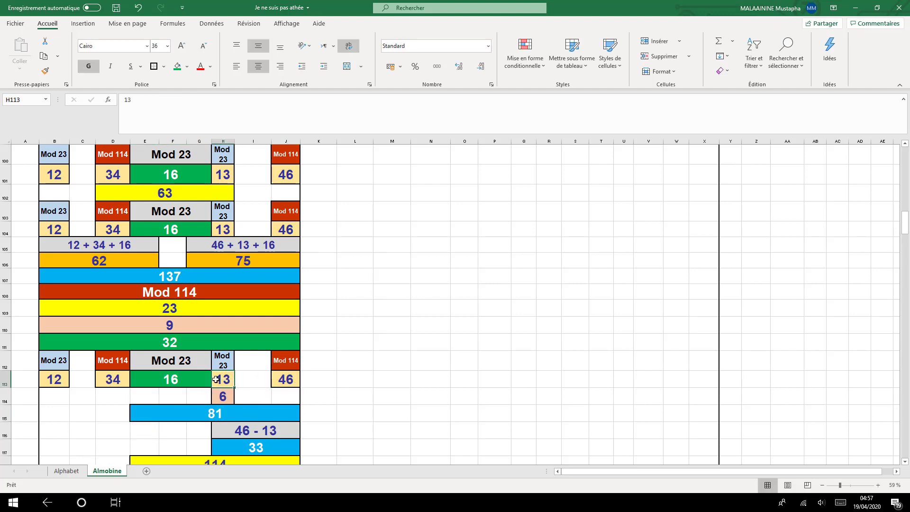
{"action": "left_click_drag", "start_coordinate": [53, 378], "coordinate": [116, 379]}
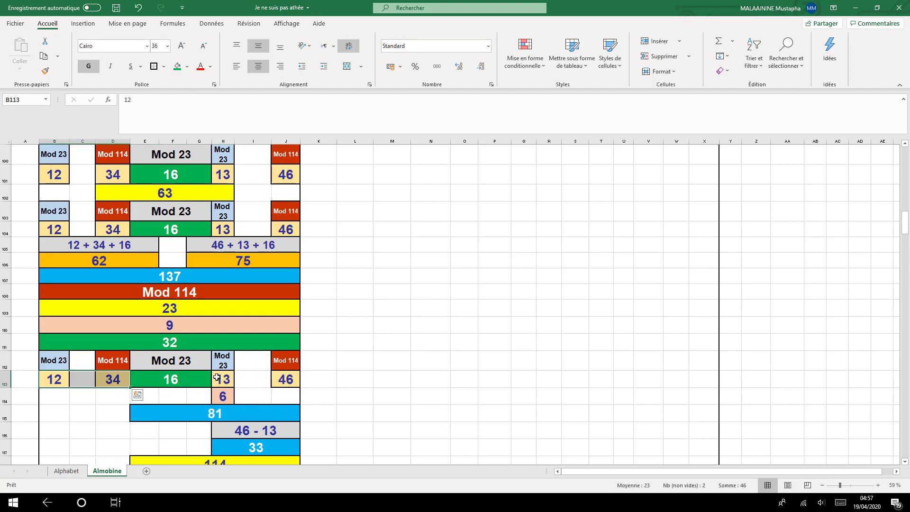
- Inspect H113, the difference formula in H117, the sum in E115 and the formula combining them in E118
{"action": "left_click", "coordinate": [219, 378]}
{"action": "left_click", "coordinate": [265, 447]}
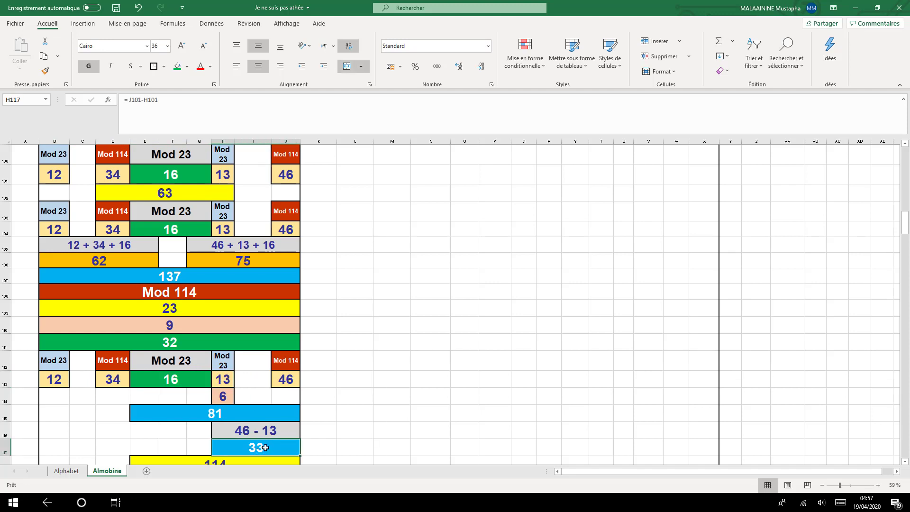
{"action": "scroll", "coordinate": [371, 428], "scroll_direction": "down", "scroll_amount": 1}
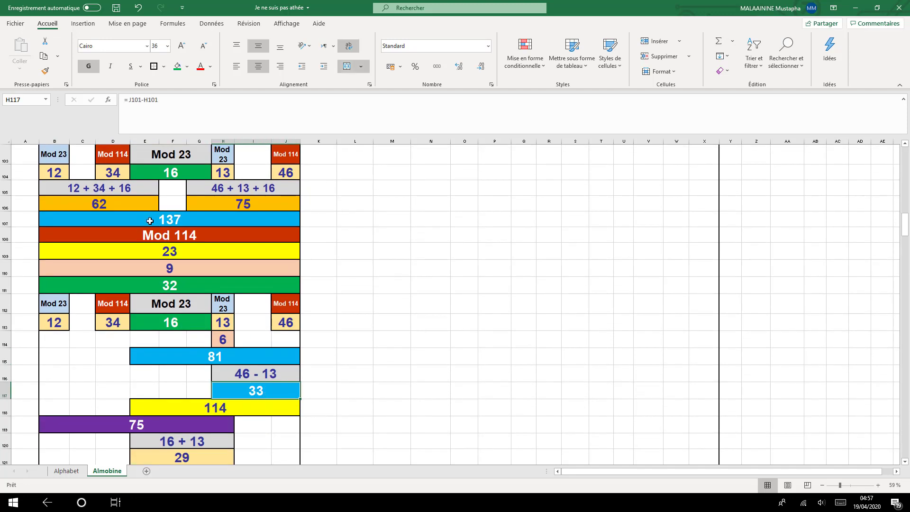
{"action": "left_click", "coordinate": [211, 358]}
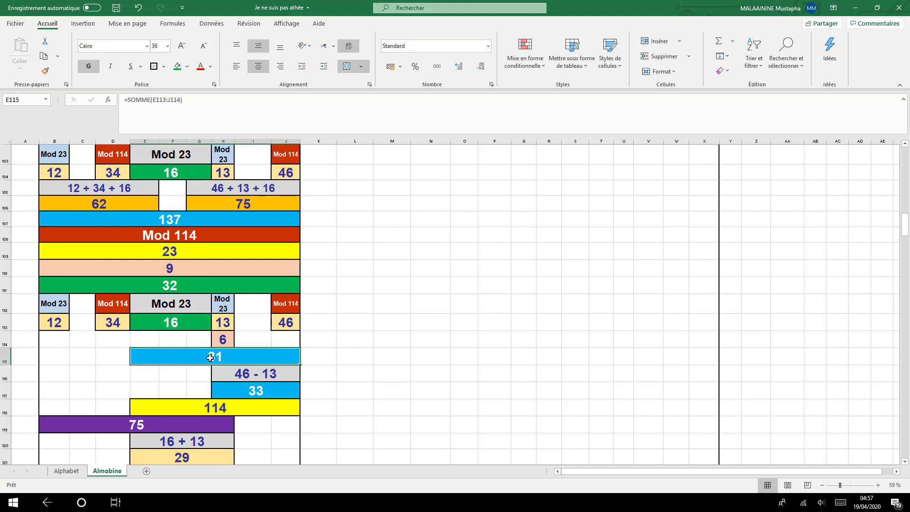
{"action": "left_click", "coordinate": [214, 408]}
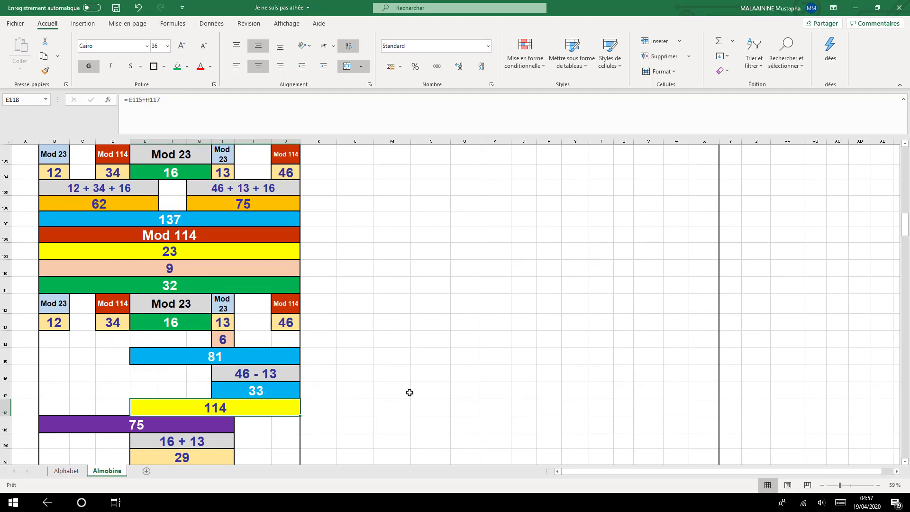
- Examine the SOMME formula in B119 and the cell range it refers to, leaving the formula as it is
{"action": "left_click", "coordinate": [103, 422]}
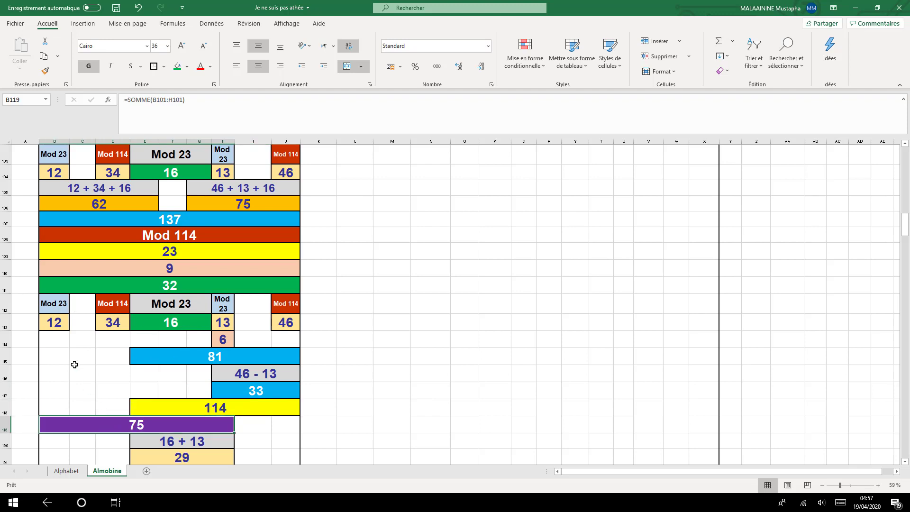
{"action": "double_click", "coordinate": [111, 422]}
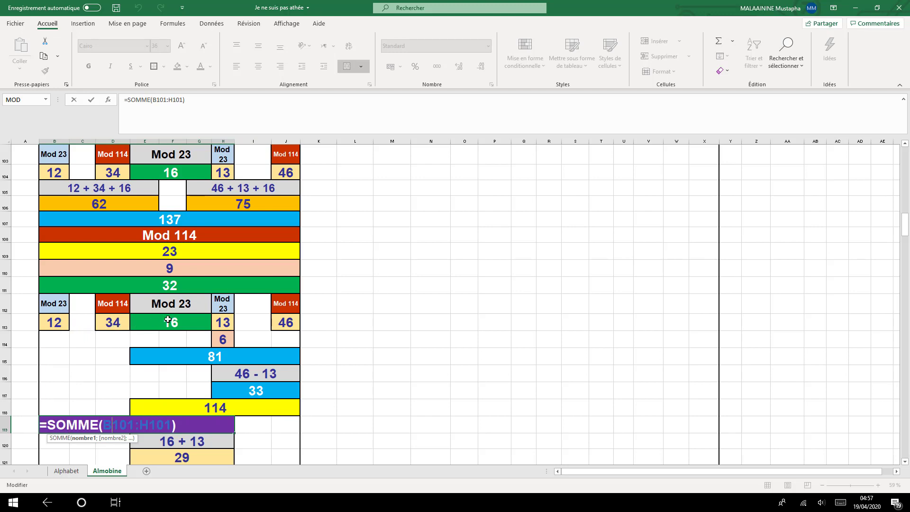
{"action": "key", "text": "Return"}
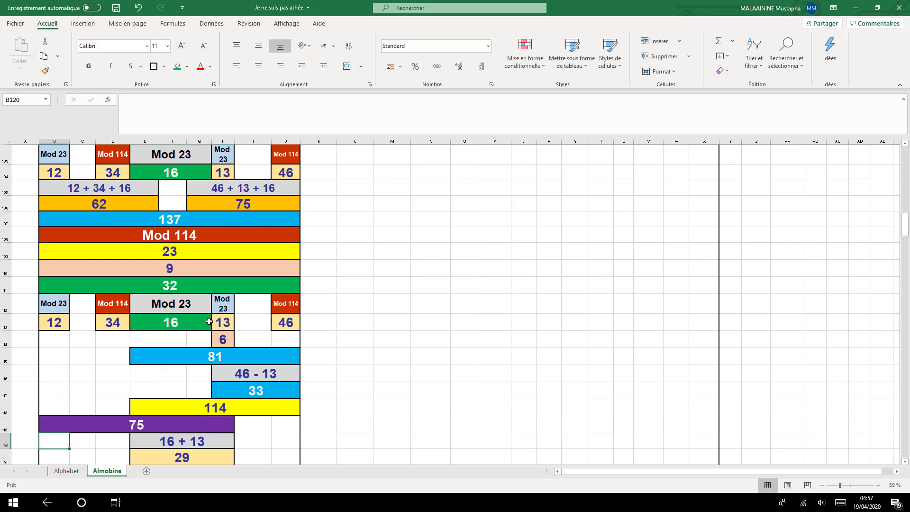
{"action": "left_click", "coordinate": [100, 423]}
{"action": "double_click", "coordinate": [100, 423]}
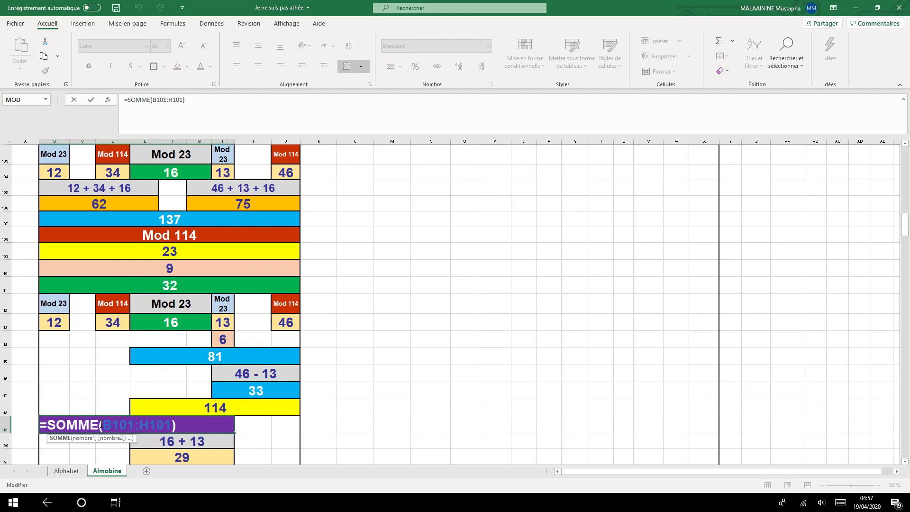
{"action": "key", "text": "Return"}
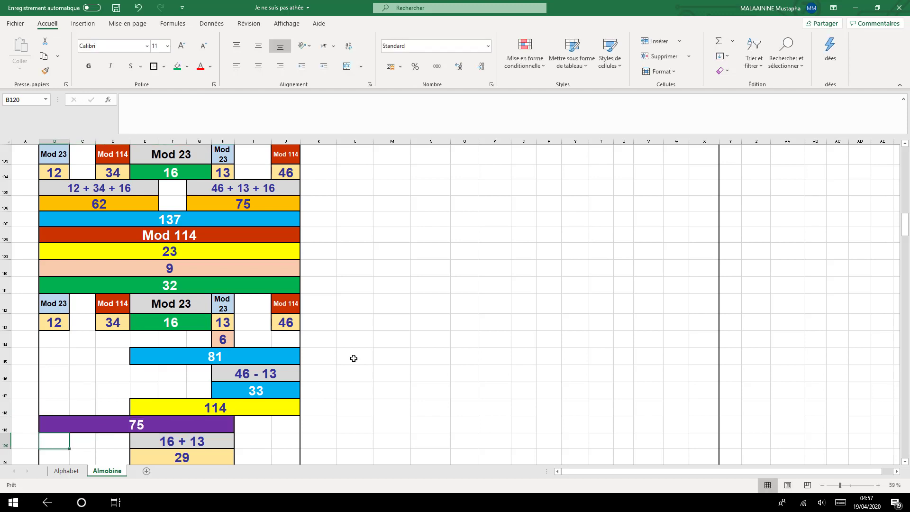
- Enter the check formula =B113+D113+E113+H113+H114 in M114 and compare it with the sum in B119
{"action": "left_click", "coordinate": [380, 339]}
{"action": "type", "text": "="}
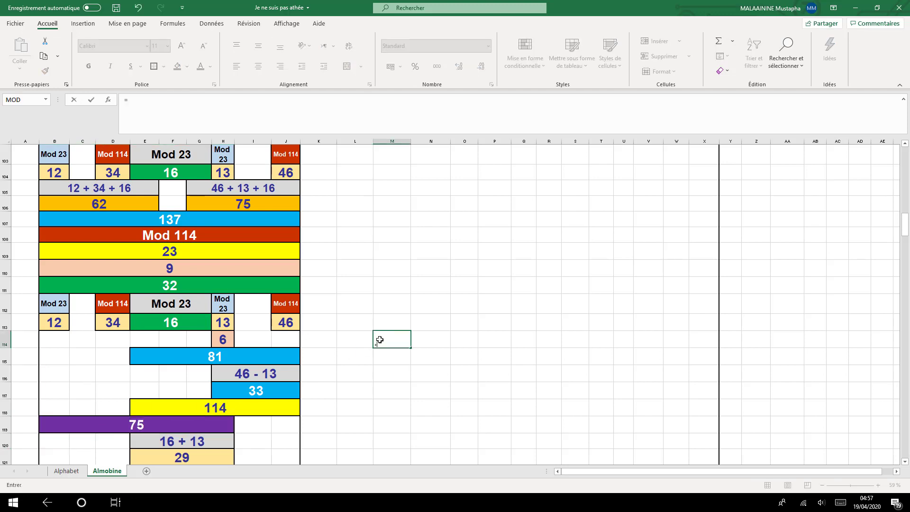
{"action": "left_click", "coordinate": [61, 320]}
{"action": "type", "text": "+"}
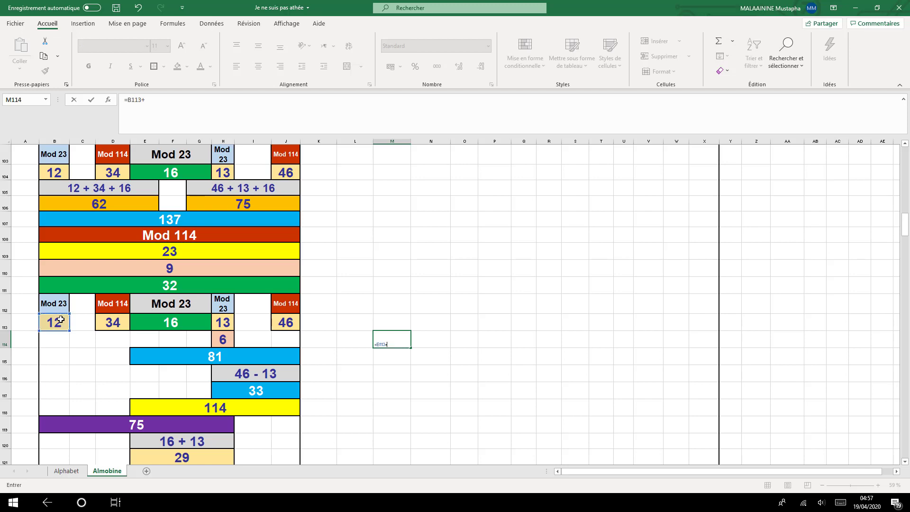
{"action": "left_click", "coordinate": [106, 319]}
{"action": "type", "text": "+"}
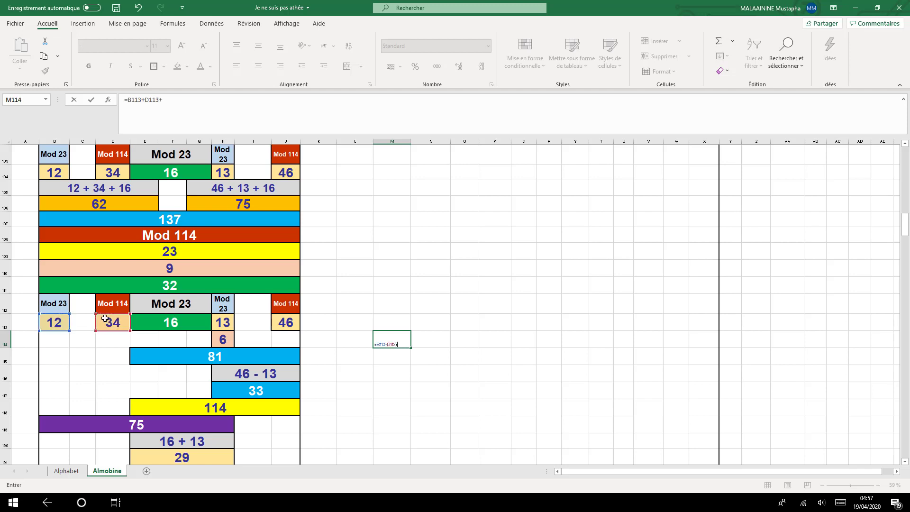
{"action": "left_click", "coordinate": [147, 323]}
{"action": "type", "text": "+"}
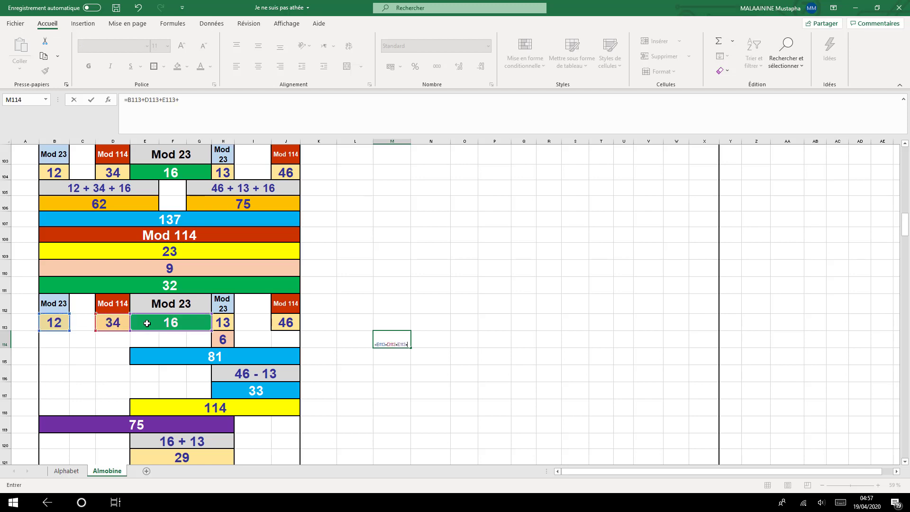
{"action": "left_click", "coordinate": [217, 322]}
{"action": "type", "text": "+"}
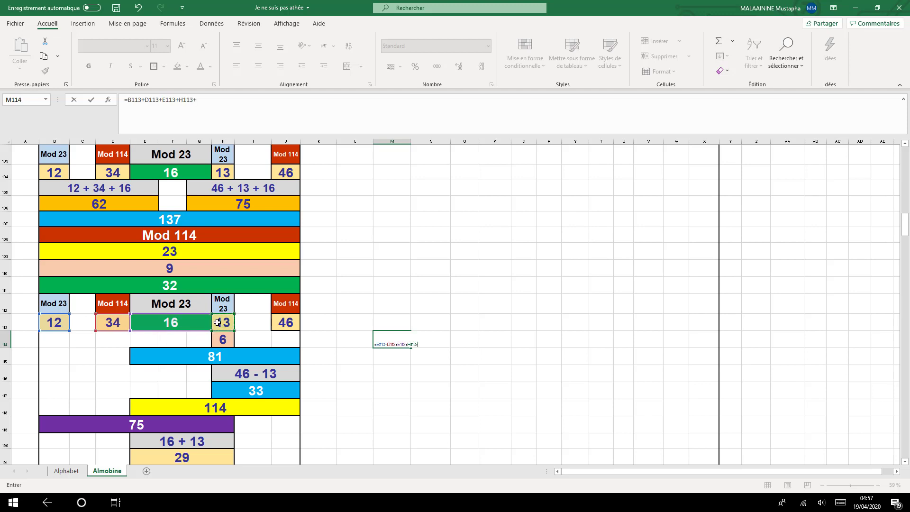
{"action": "left_click", "coordinate": [223, 337]}
{"action": "key", "text": "Return"}
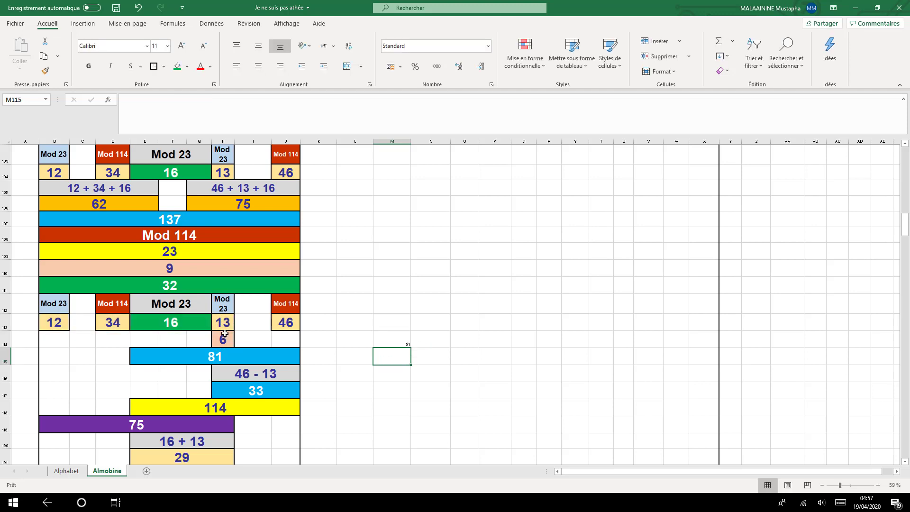
{"action": "left_click", "coordinate": [398, 343]}
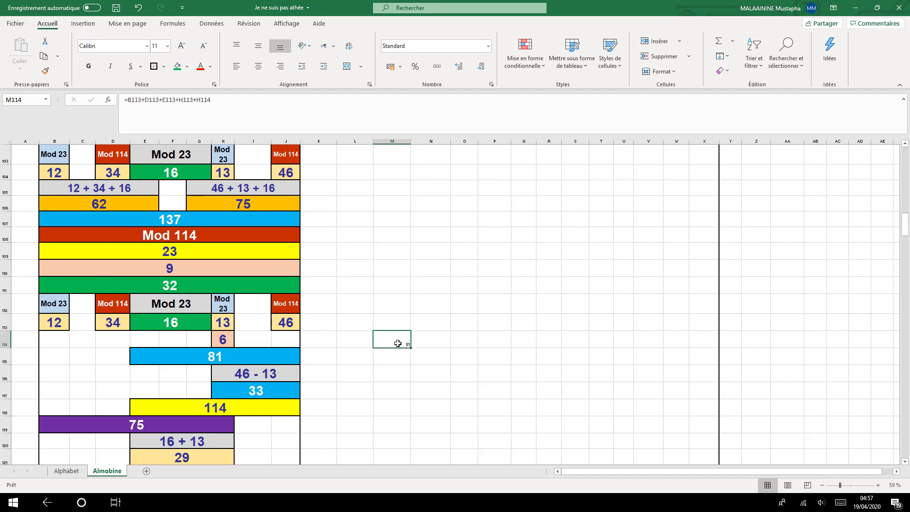
{"action": "left_click", "coordinate": [130, 422]}
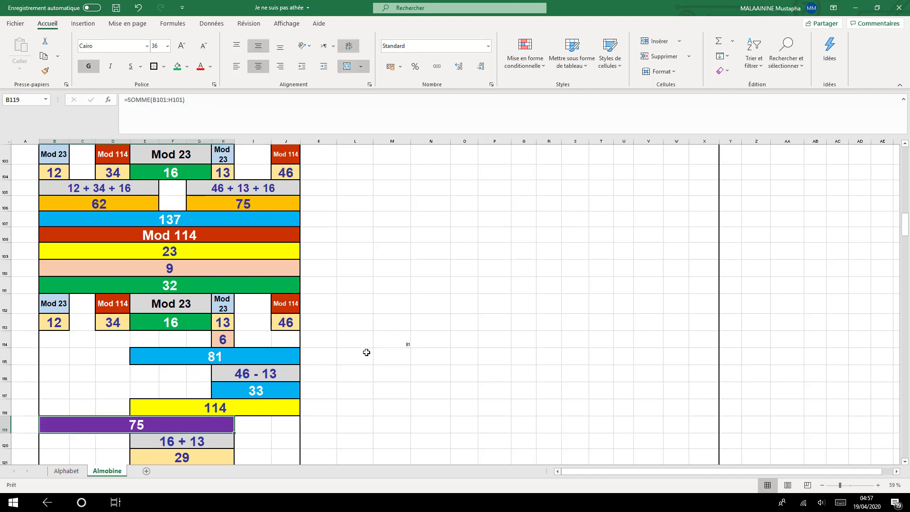
- Replace the formula in M114 with =B113+D113+E113+H113
{"action": "left_click", "coordinate": [384, 344]}
{"action": "type", "text": "="}
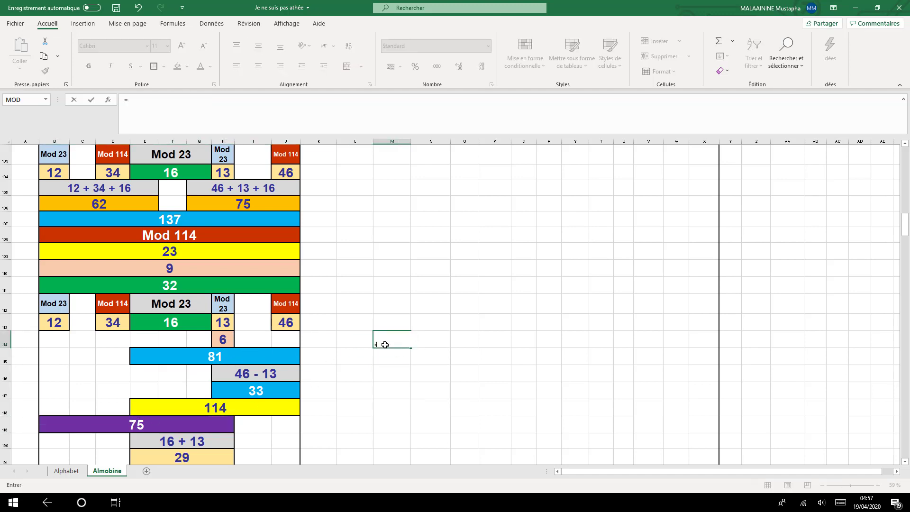
{"action": "left_click", "coordinate": [58, 324]}
{"action": "type", "text": "+"}
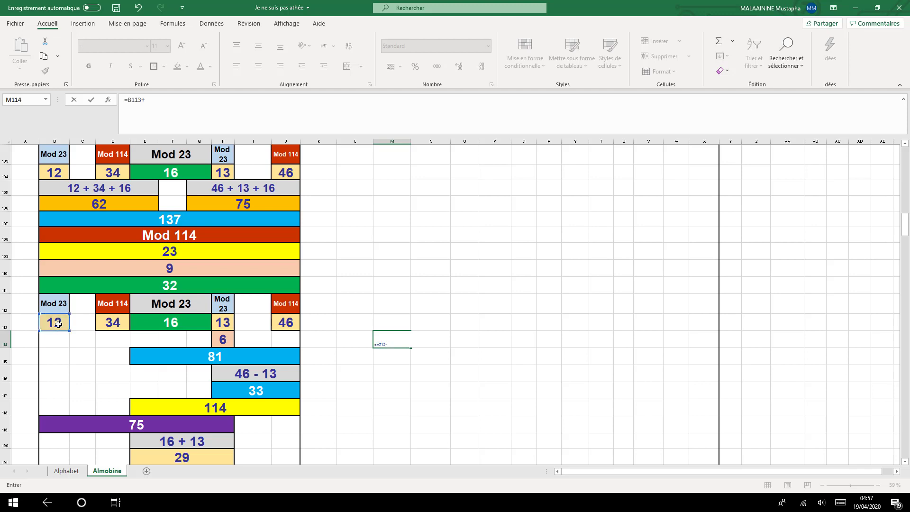
{"action": "left_click", "coordinate": [109, 323]}
{"action": "type", "text": "+"}
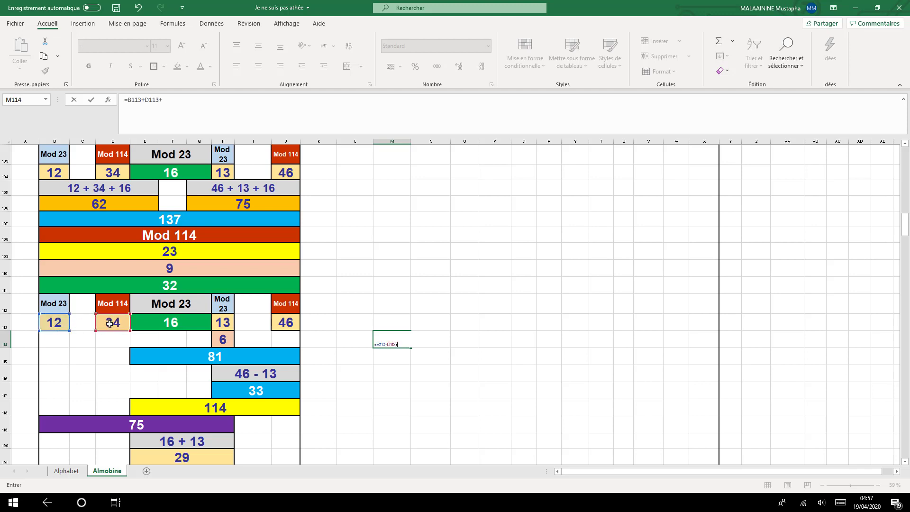
{"action": "left_click", "coordinate": [179, 323]}
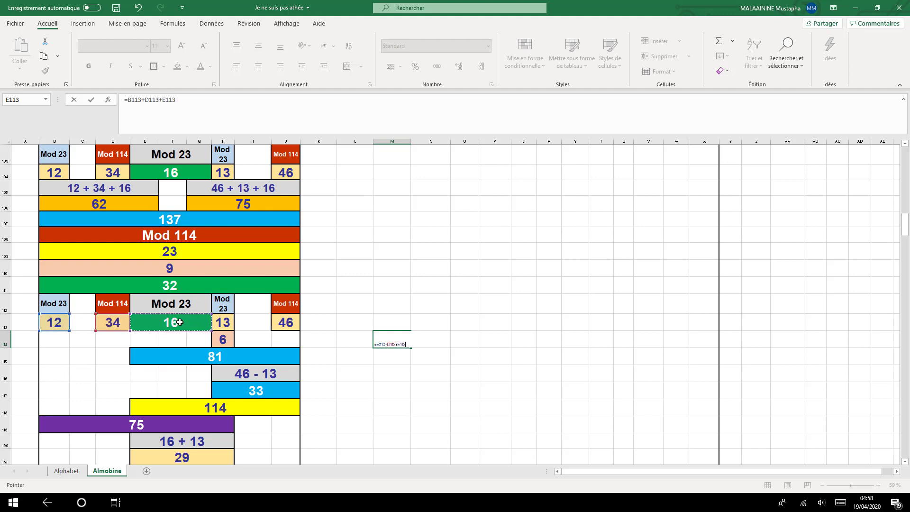
{"action": "type", "text": "+"}
{"action": "left_click", "coordinate": [223, 324]}
{"action": "key", "text": "Return"}
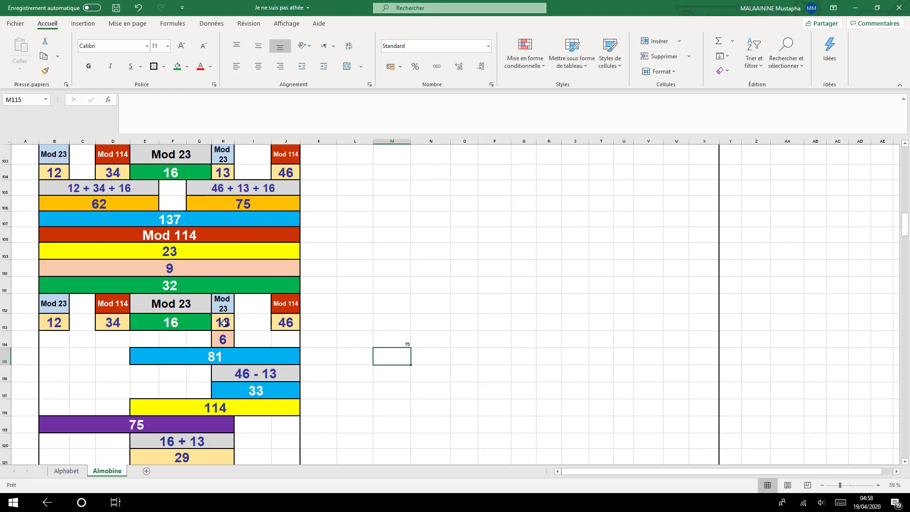
- Copy the purple merged-cell formatting of B119 onto the check sum in M114
{"action": "left_click", "coordinate": [141, 427]}
{"action": "left_click", "coordinate": [45, 70]}
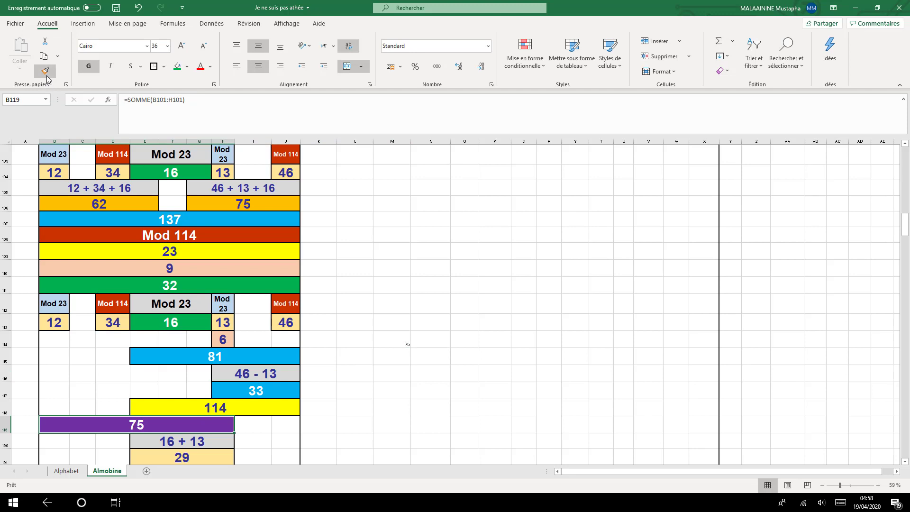
{"action": "left_click", "coordinate": [408, 342]}
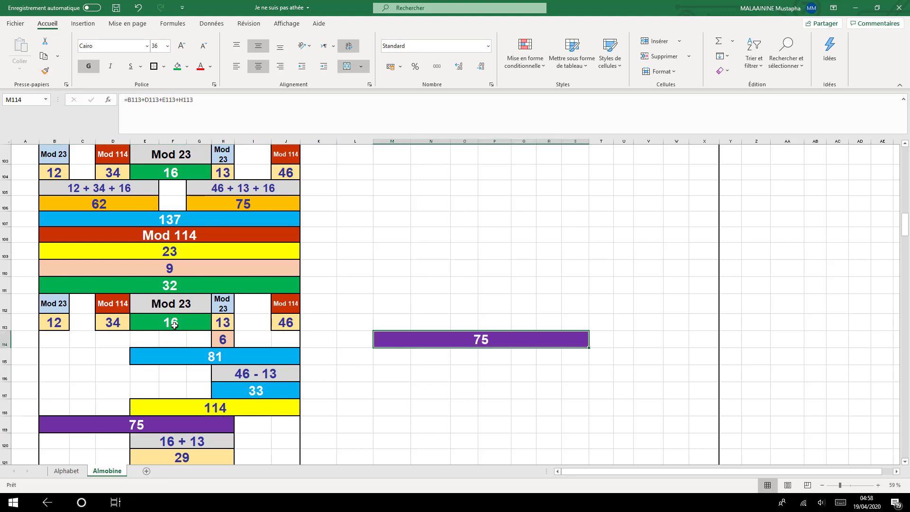
- Examine the range E113:J114 summed by the formula in E115, keeping the formula as it is
{"action": "left_click", "coordinate": [197, 352]}
{"action": "key", "text": "alt+equal"}
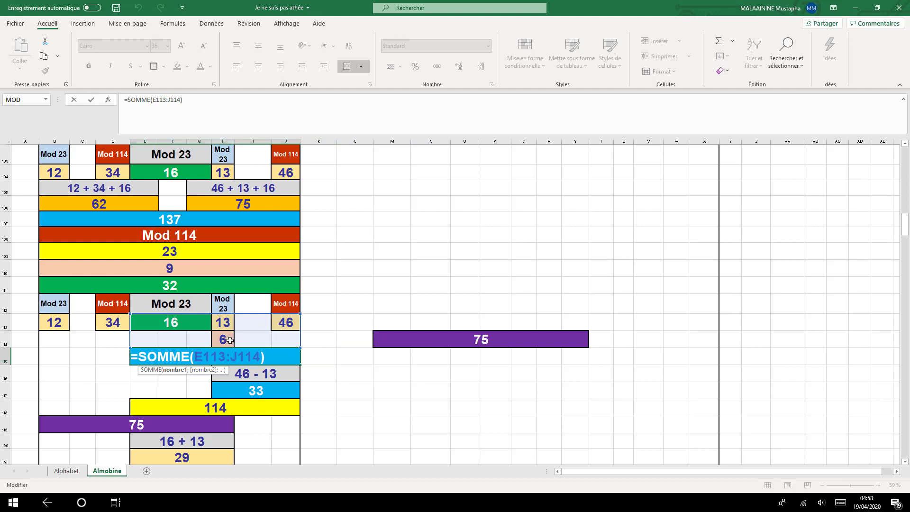
{"action": "key", "text": "Return"}
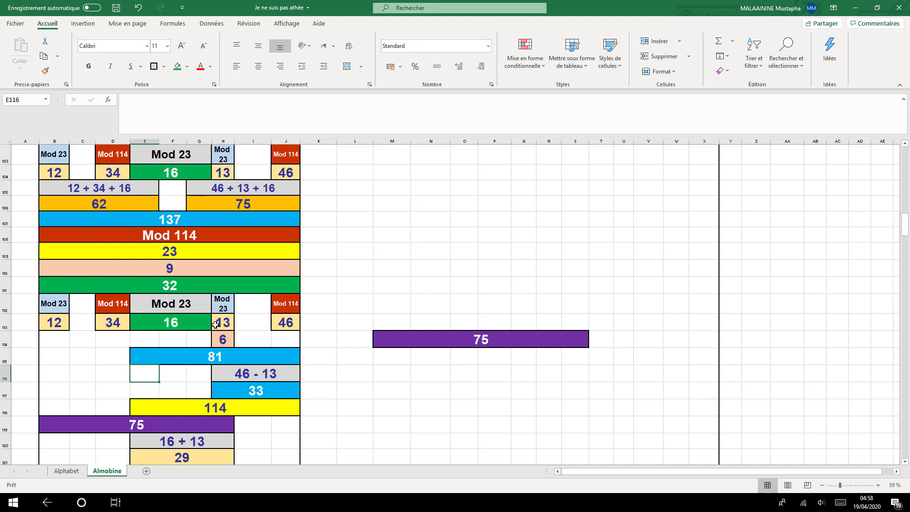
- Review the sum in B119 and the two Mod 23 values in E113 and H113
{"action": "left_click", "coordinate": [136, 422]}
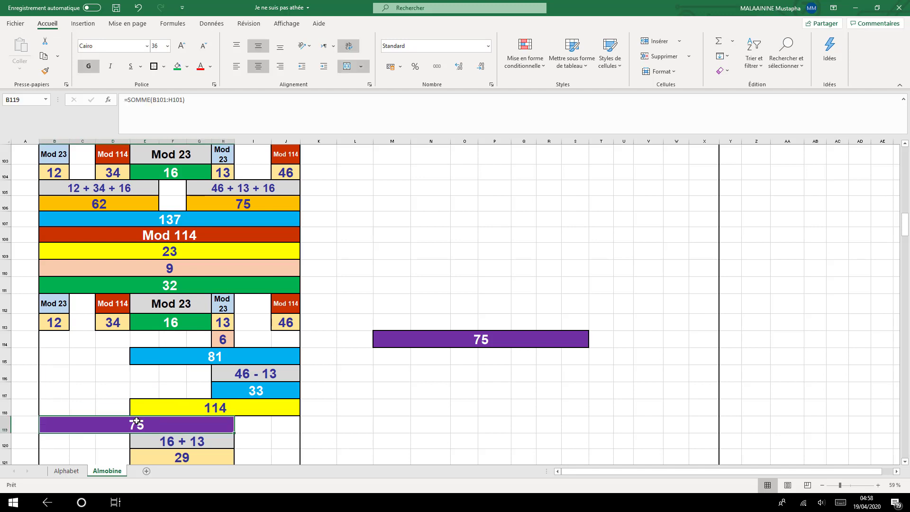
{"action": "left_click", "coordinate": [176, 322]}
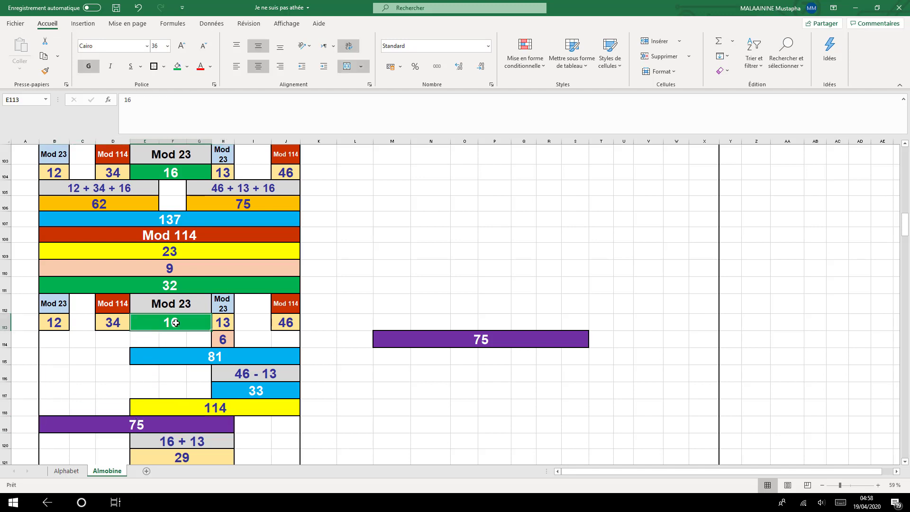
{"action": "left_click", "coordinate": [226, 321]}
{"action": "scroll", "coordinate": [310, 339], "scroll_direction": "down", "scroll_amount": 1}
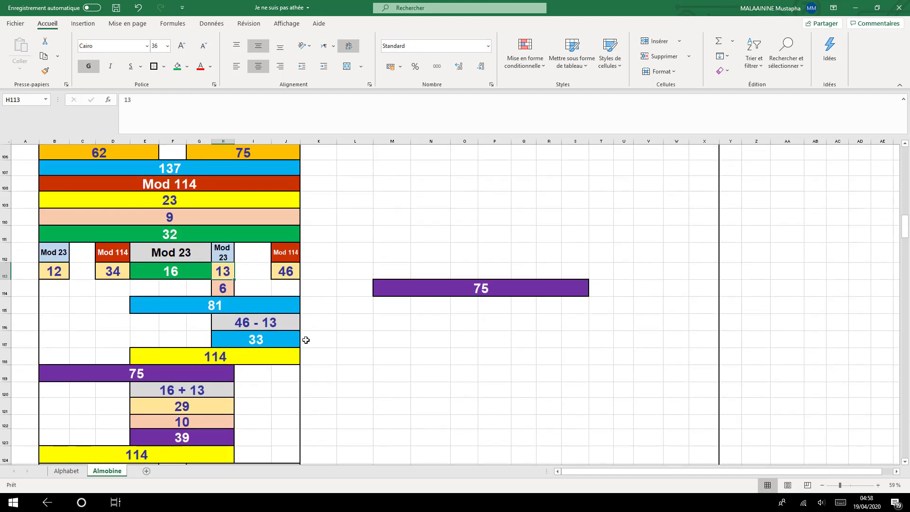
{"action": "left_click", "coordinate": [192, 274]}
{"action": "left_click", "coordinate": [228, 271]}
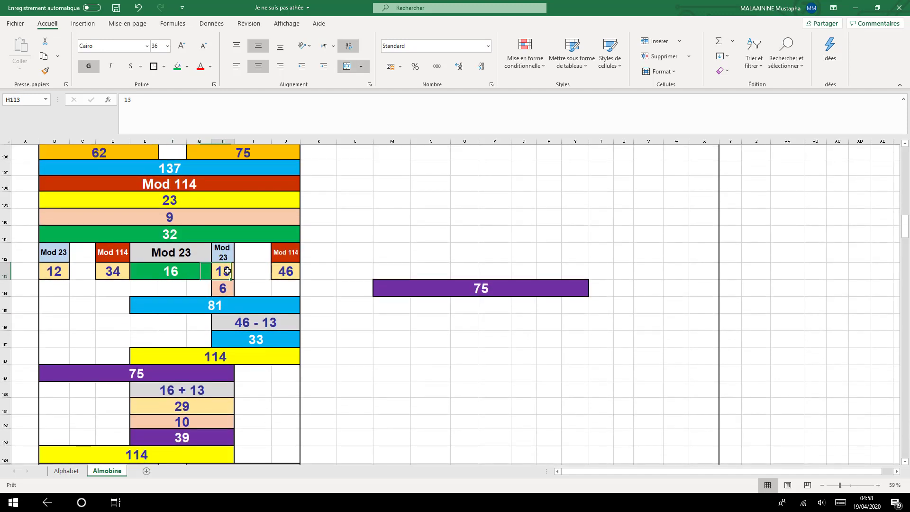
- Inspect the sum in E121, the value in E122, the SOMME in E123 and the B119+E123 formula in B124
{"action": "left_click", "coordinate": [194, 409]}
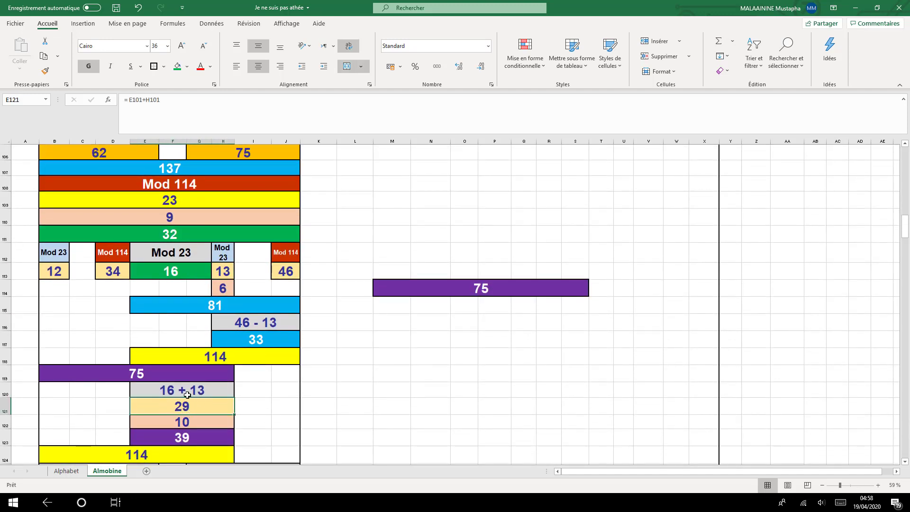
{"action": "left_click", "coordinate": [180, 420]}
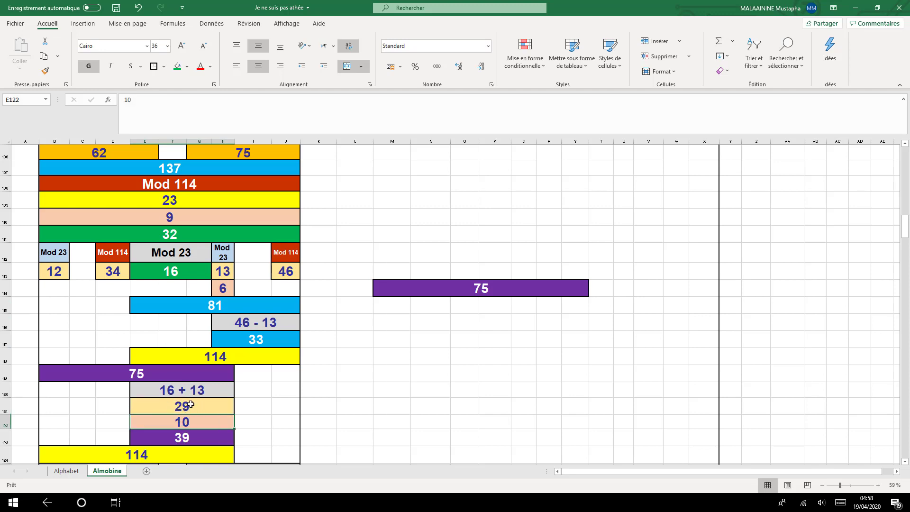
{"action": "left_click", "coordinate": [185, 438]}
{"action": "left_click", "coordinate": [137, 373]}
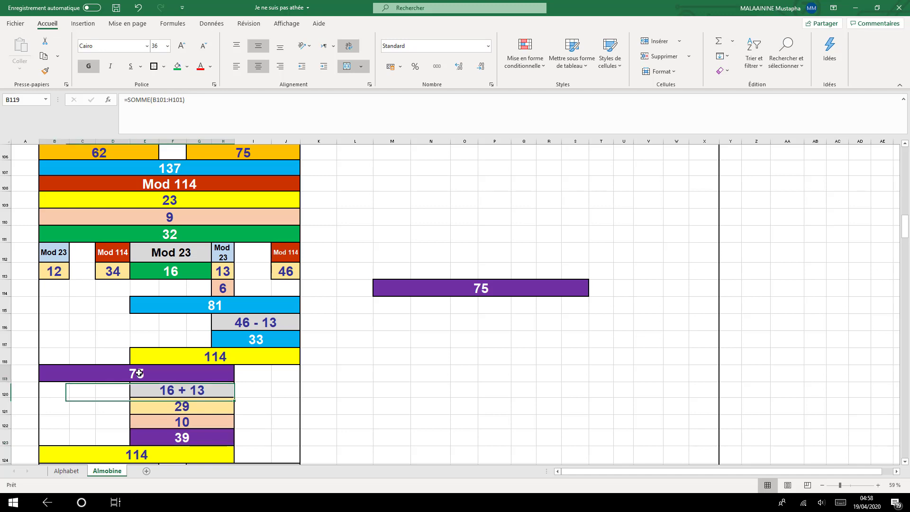
{"action": "left_click", "coordinate": [186, 432]}
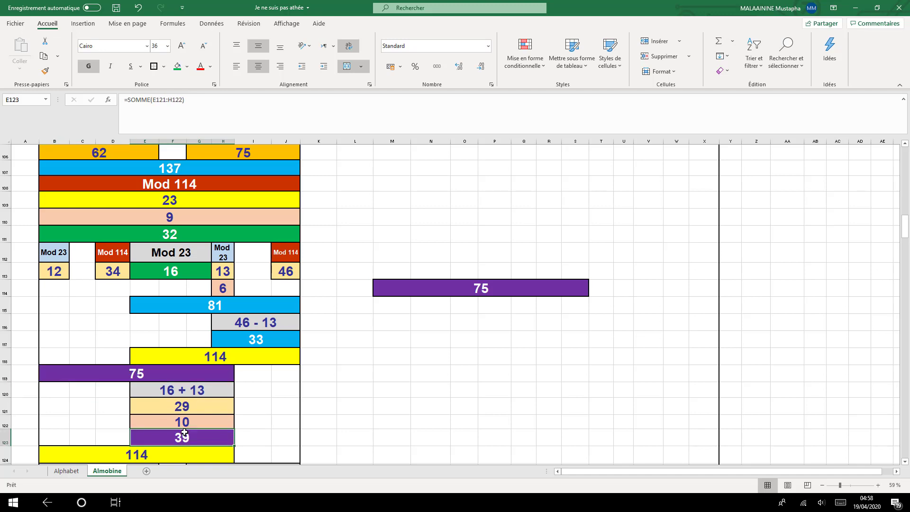
{"action": "left_click", "coordinate": [145, 453]}
{"action": "scroll", "coordinate": [442, 391], "scroll_direction": "down", "scroll_amount": 1}
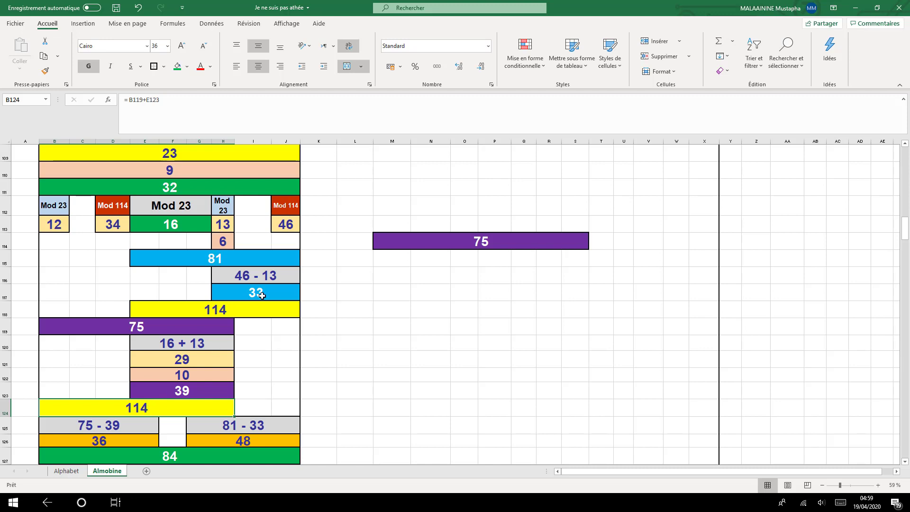
- Review the E115+H117 total in E118, the SOMME in B119 and the sum in E123
{"action": "left_click", "coordinate": [214, 311]}
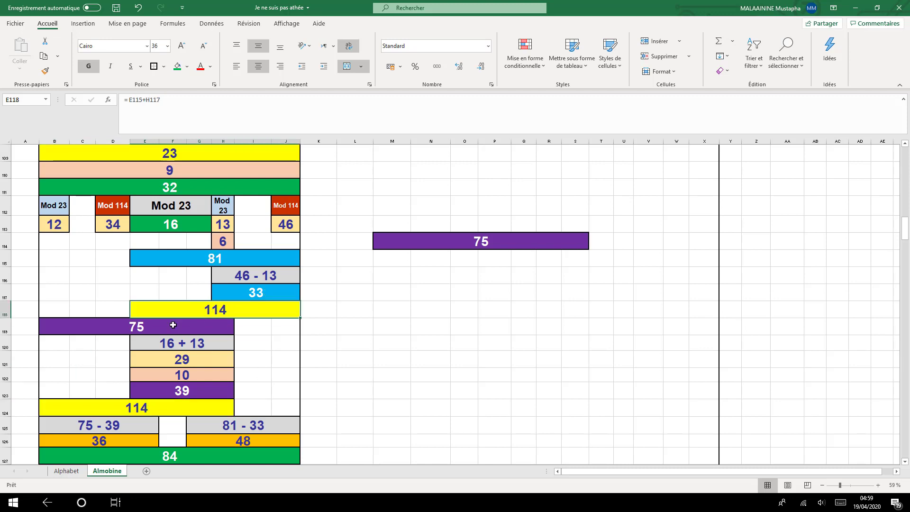
{"action": "left_click", "coordinate": [131, 328]}
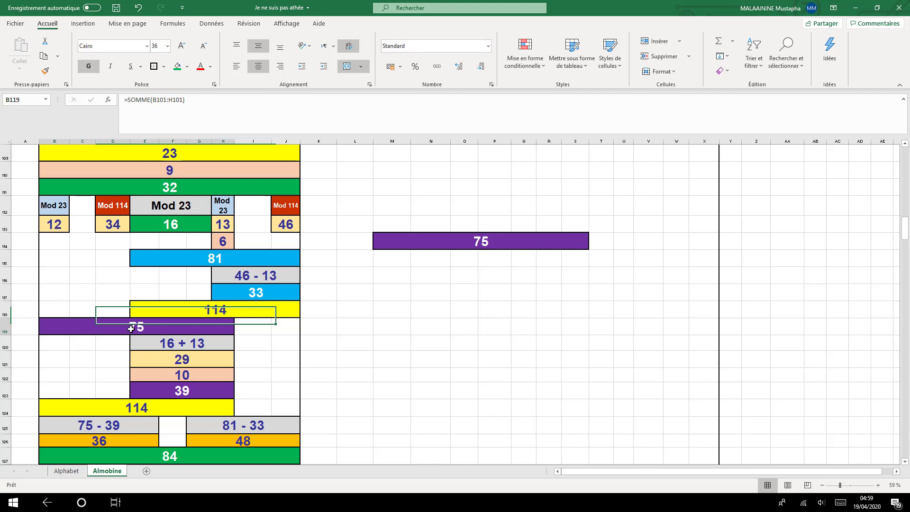
{"action": "left_click", "coordinate": [182, 391]}
- Make row 126 slightly taller and check the difference formulas in B126 and G126
{"action": "left_click", "coordinate": [100, 441]}
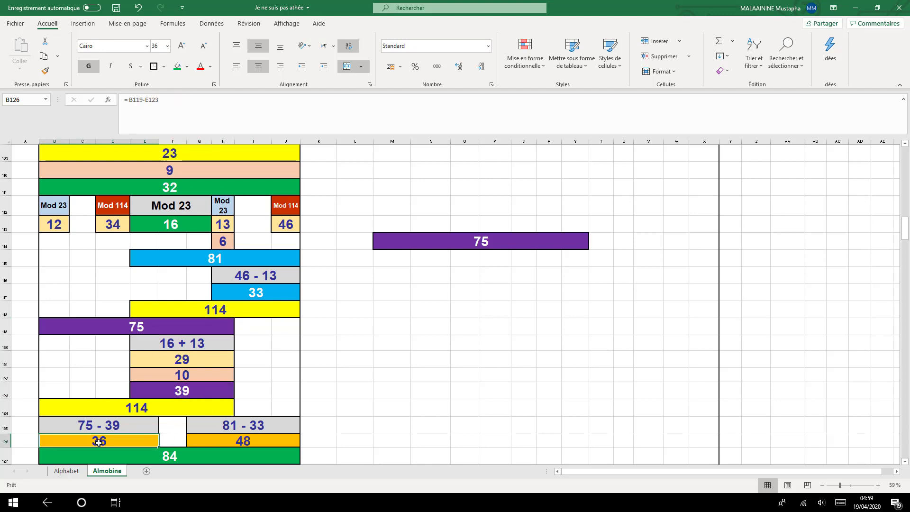
{"action": "left_click_drag", "start_coordinate": [5, 448], "coordinate": [5, 452]}
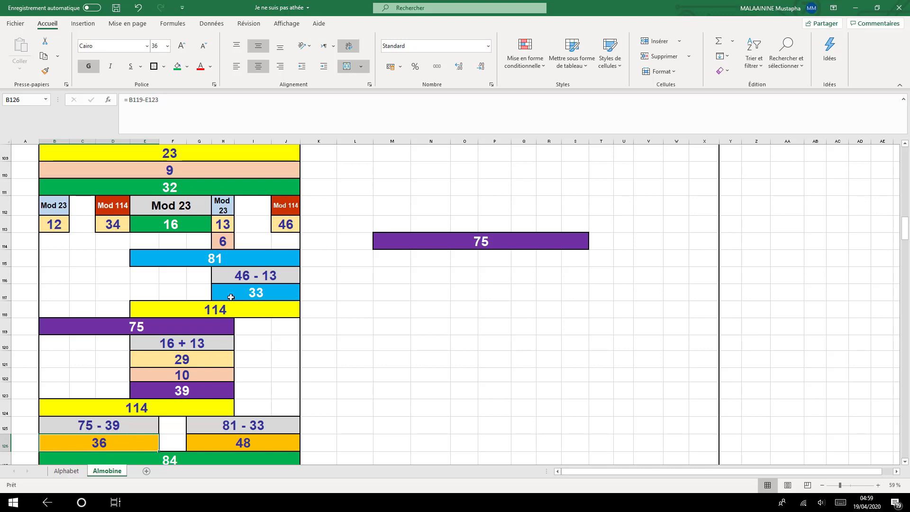
{"action": "left_click", "coordinate": [244, 441]}
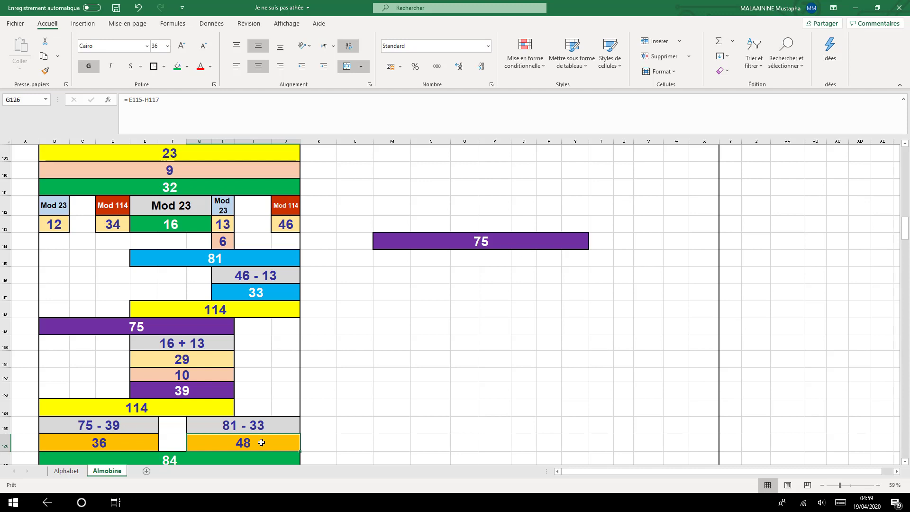
- Inspect the SOMME in B127, the B113+D113 formula in B129 and the B127+B131 total in B133
{"action": "scroll", "coordinate": [261, 442], "scroll_direction": "down", "scroll_amount": 1}
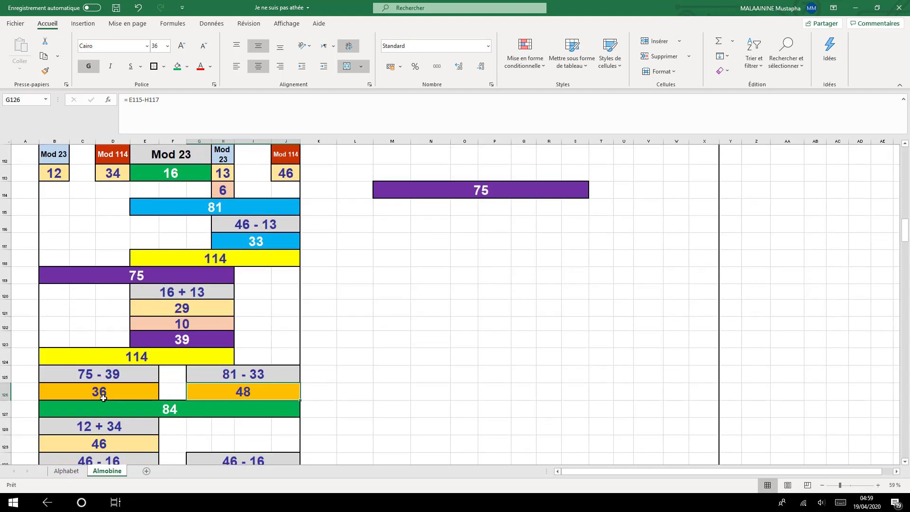
{"action": "double_click", "coordinate": [181, 413]}
{"action": "key", "text": "Return"}
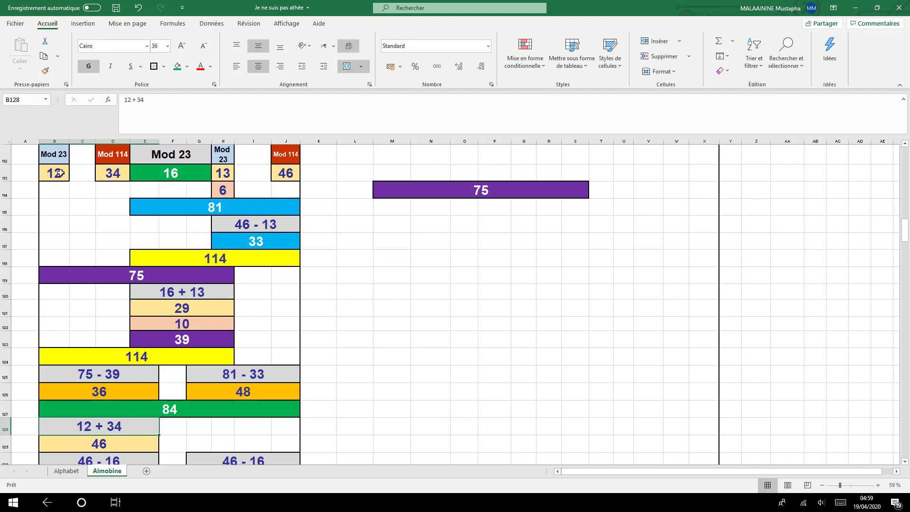
{"action": "left_click", "coordinate": [102, 446]}
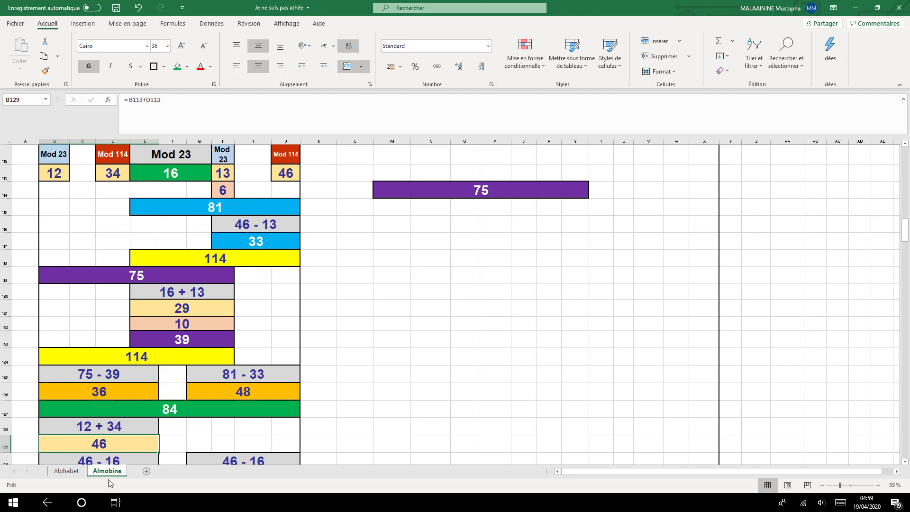
{"action": "scroll", "coordinate": [158, 437], "scroll_direction": "down", "scroll_amount": 1}
{"action": "left_click", "coordinate": [103, 428]}
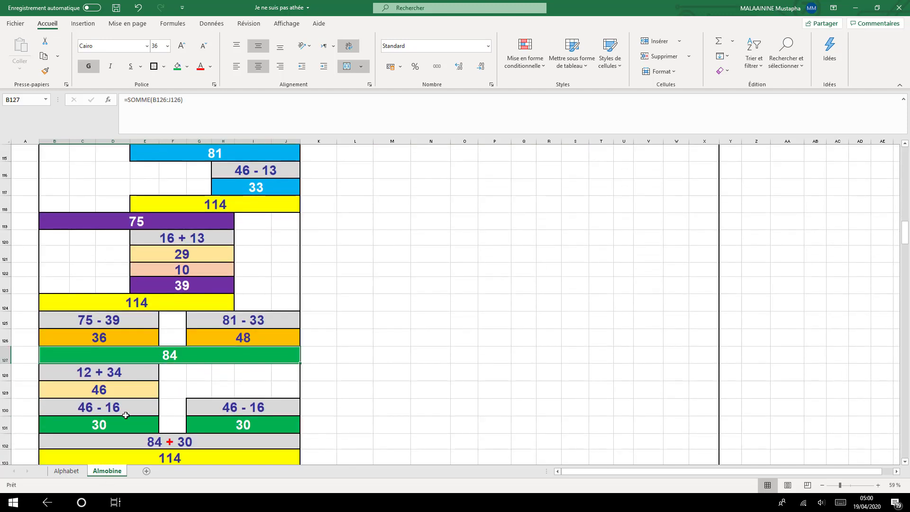
{"action": "left_click", "coordinate": [182, 458]}
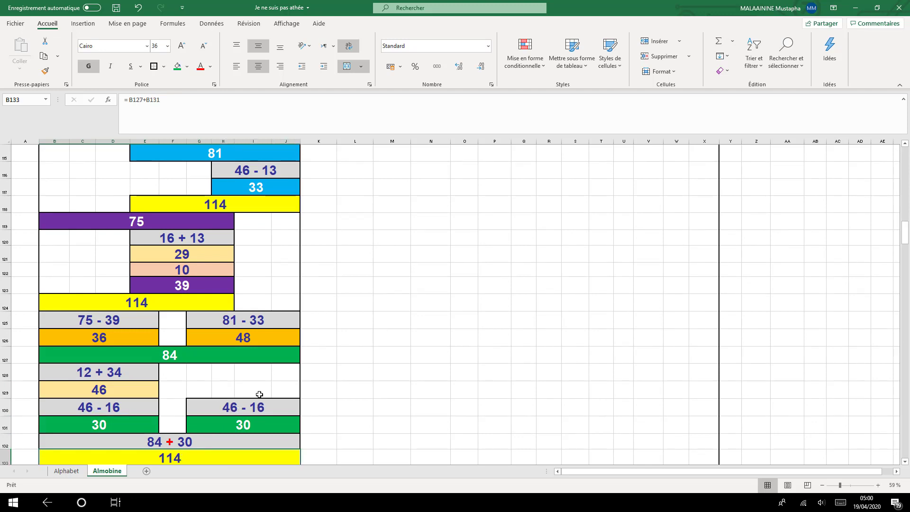
- Check the Mod 23 and Mod 114 source values in B113:E113 and J113 used by the differences below
{"action": "scroll", "coordinate": [259, 394], "scroll_direction": "up", "scroll_amount": 1}
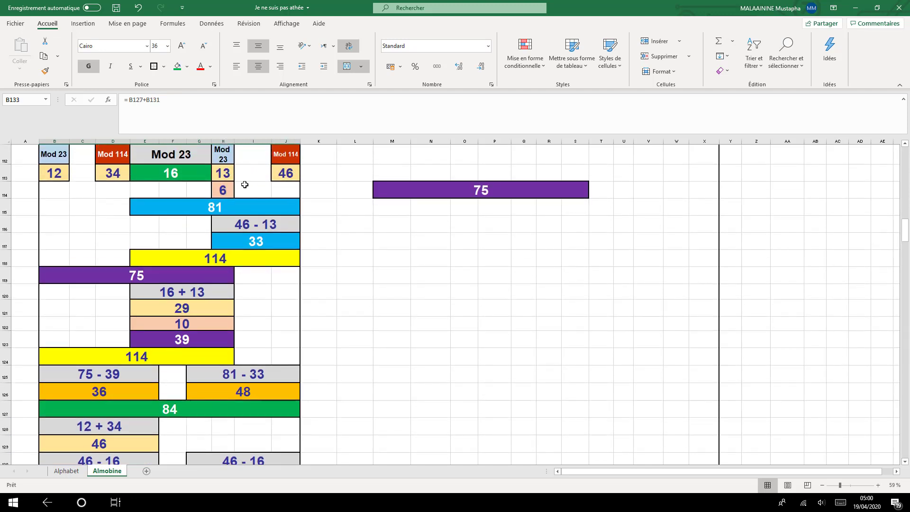
{"action": "scroll", "coordinate": [239, 184], "scroll_direction": "down", "scroll_amount": 1}
{"action": "scroll", "coordinate": [226, 185], "scroll_direction": "up", "scroll_amount": 1}
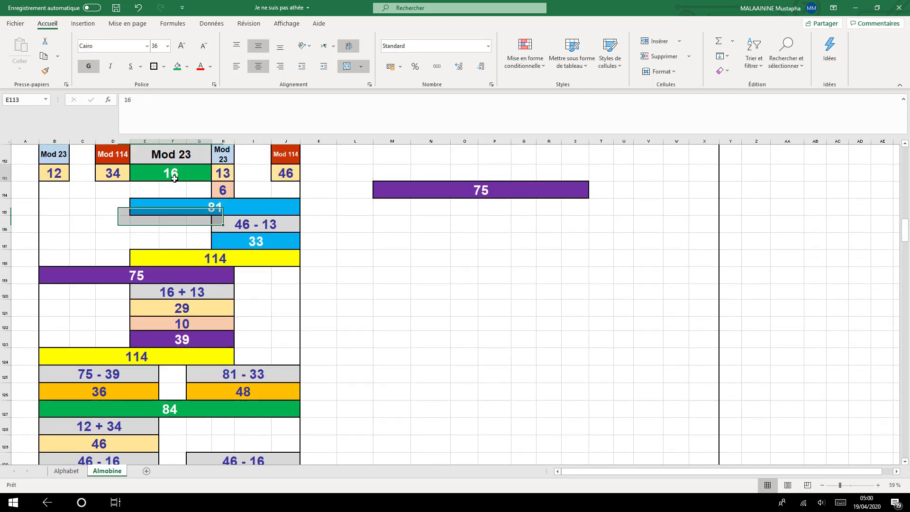
{"action": "left_click", "coordinate": [178, 171]}
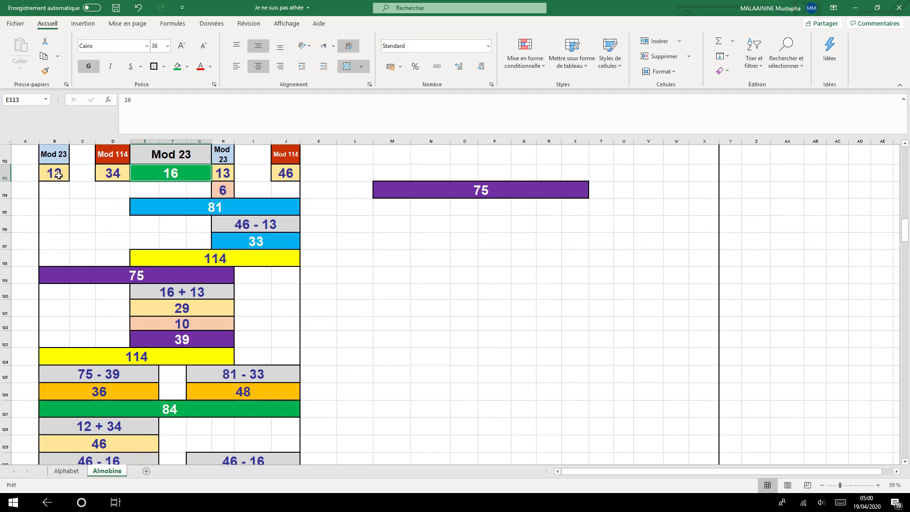
{"action": "left_click_drag", "start_coordinate": [58, 175], "coordinate": [166, 174]}
{"action": "left_click", "coordinate": [291, 173]}
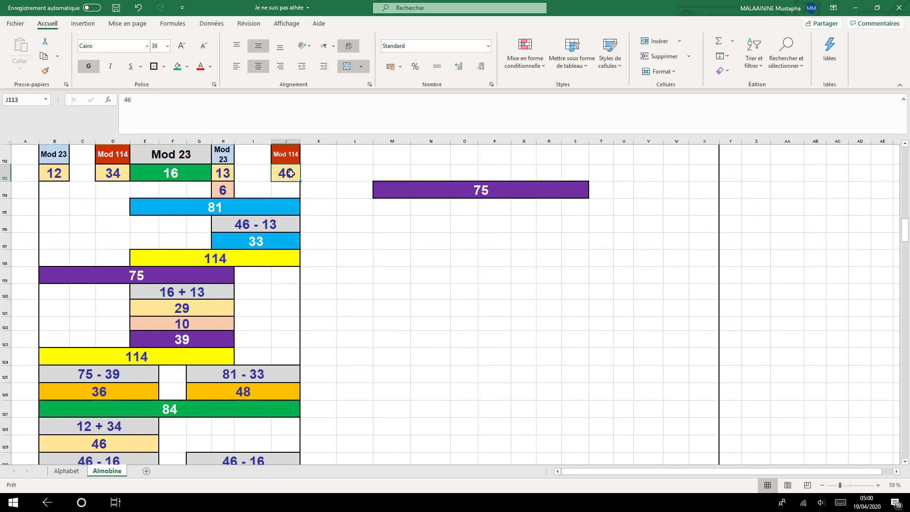
- Compare the difference formulas in G131 and B131 that subtract E113
{"action": "scroll", "coordinate": [277, 203], "scroll_direction": "down", "scroll_amount": 1}
{"action": "left_click", "coordinate": [232, 428]}
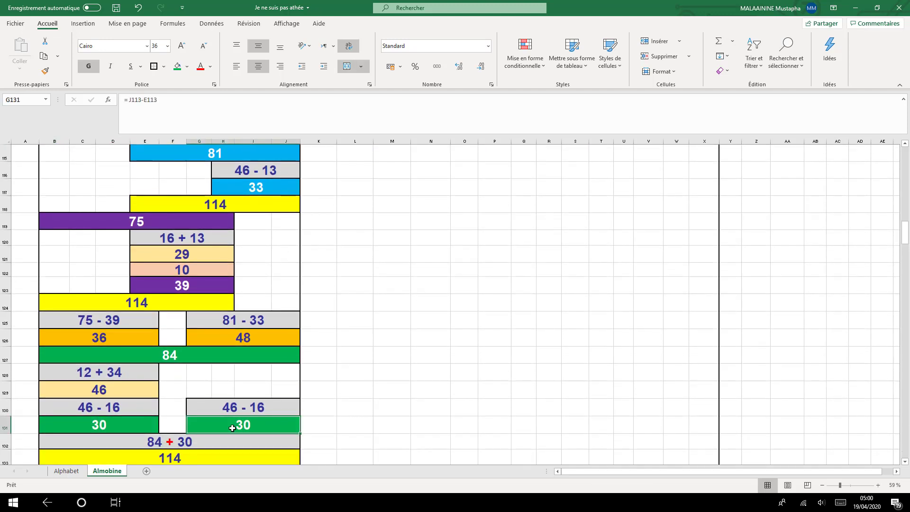
{"action": "left_click", "coordinate": [124, 428]}
{"action": "left_click", "coordinate": [232, 427]}
- Review the sum in B133, the difference in B135 and the B135+B131+G131 total in B137 with its source cells
{"action": "scroll", "coordinate": [163, 407], "scroll_direction": "down", "scroll_amount": 1}
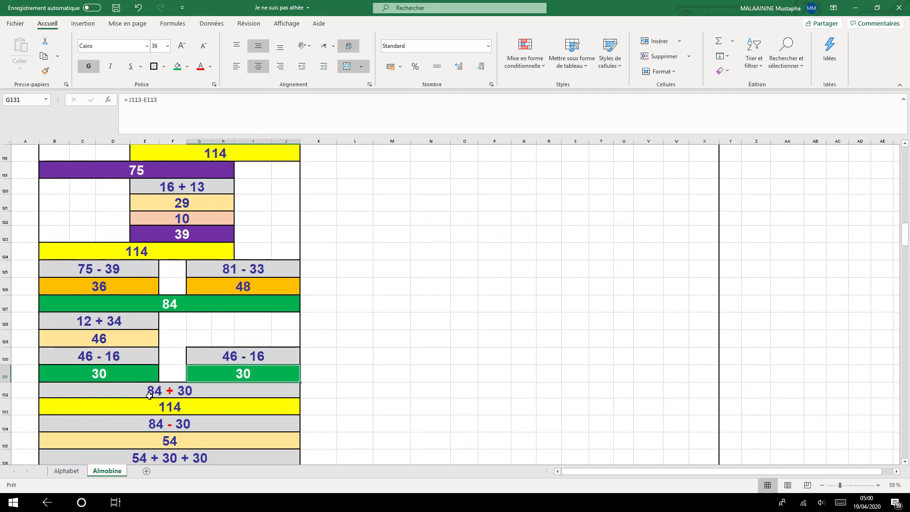
{"action": "left_click", "coordinate": [175, 410]}
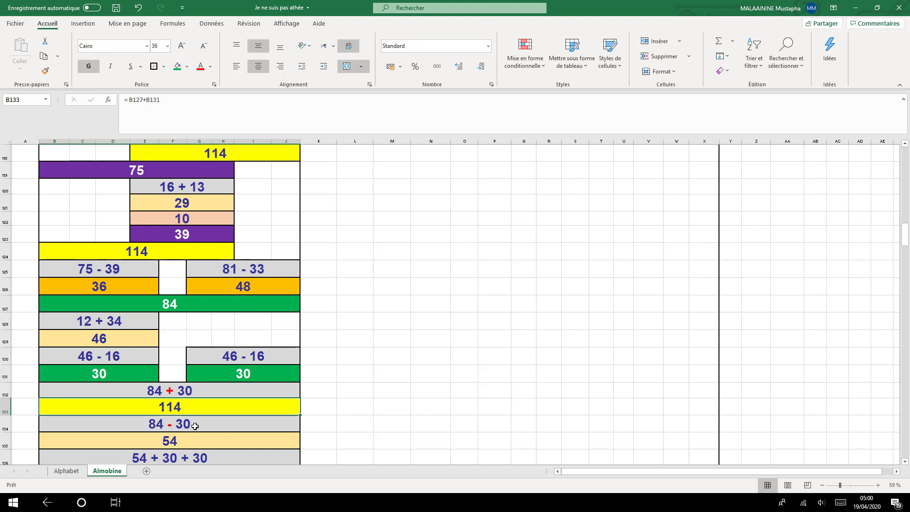
{"action": "left_click", "coordinate": [173, 437]}
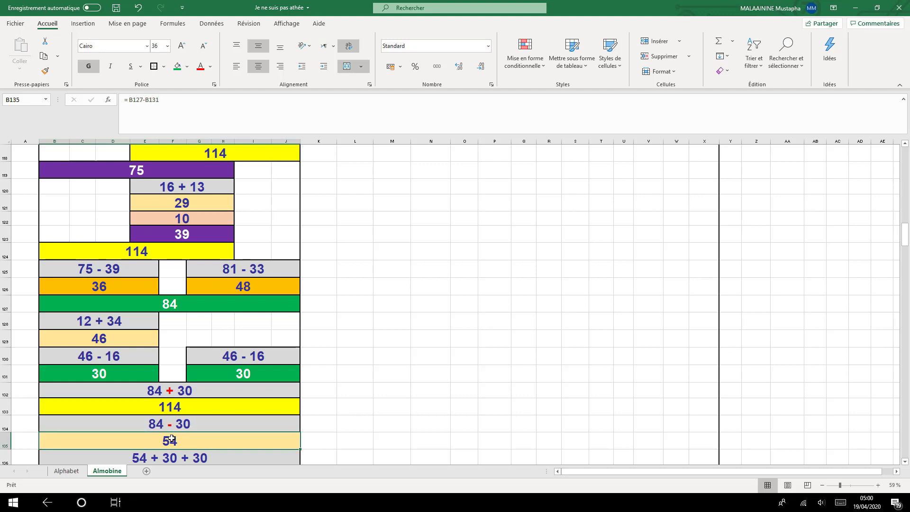
{"action": "scroll", "coordinate": [241, 407], "scroll_direction": "down", "scroll_amount": 2}
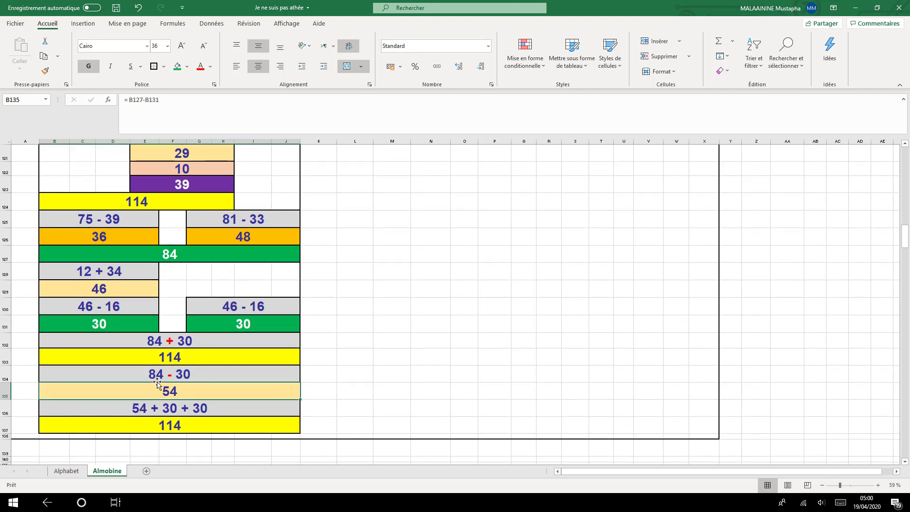
{"action": "left_click", "coordinate": [101, 327]}
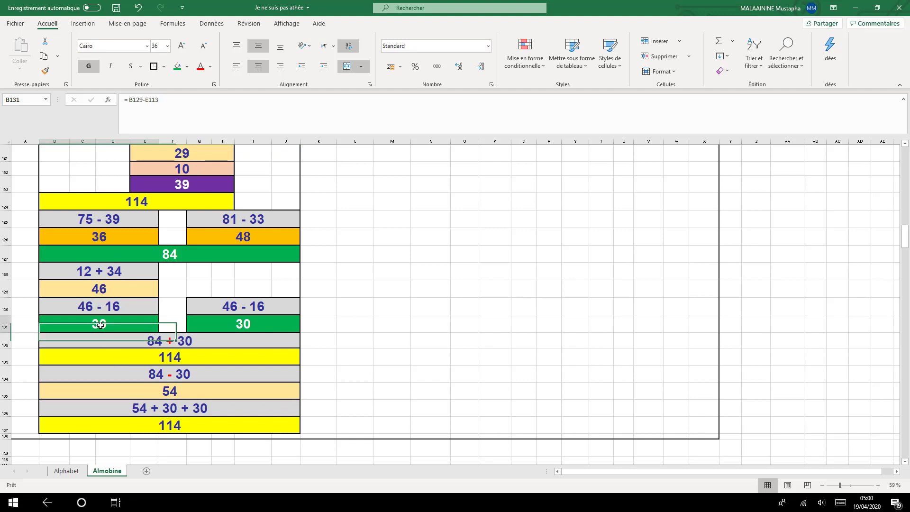
{"action": "left_click", "coordinate": [223, 323]}
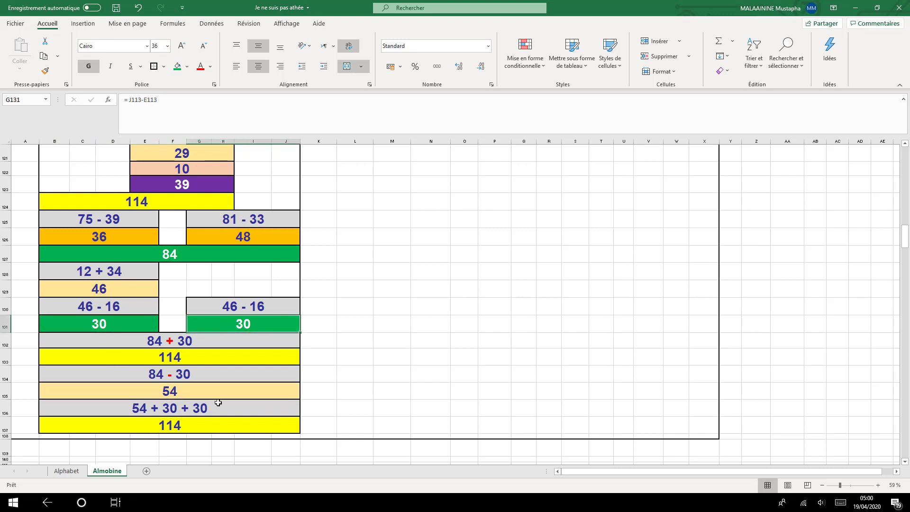
{"action": "left_click", "coordinate": [170, 425]}
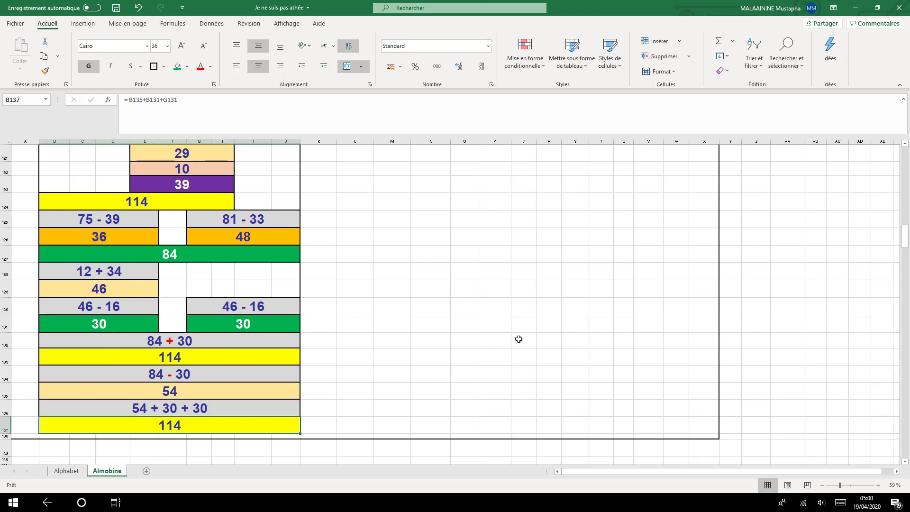
{"action": "scroll", "coordinate": [518, 339], "scroll_direction": "up", "scroll_amount": 3}
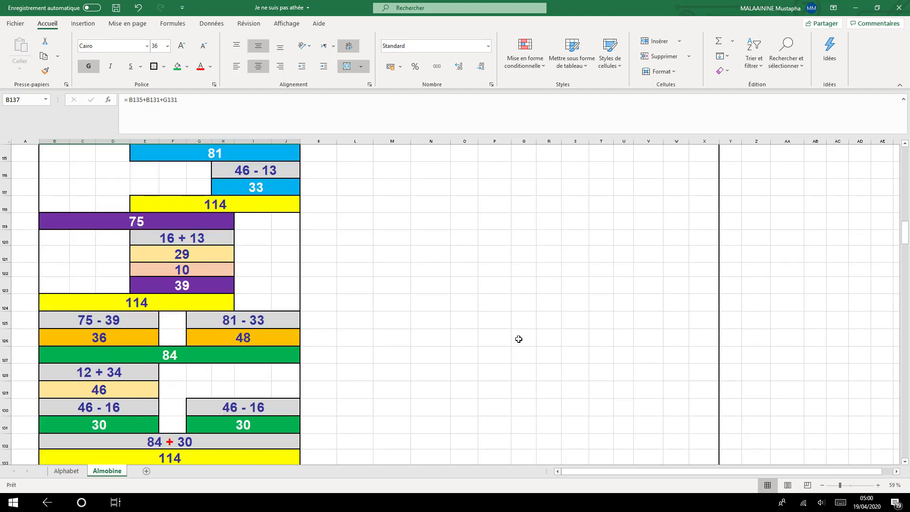
{"action": "scroll", "coordinate": [518, 339], "scroll_direction": "down", "scroll_amount": 1}
{"action": "scroll", "coordinate": [519, 339], "scroll_direction": "down", "scroll_amount": 1}
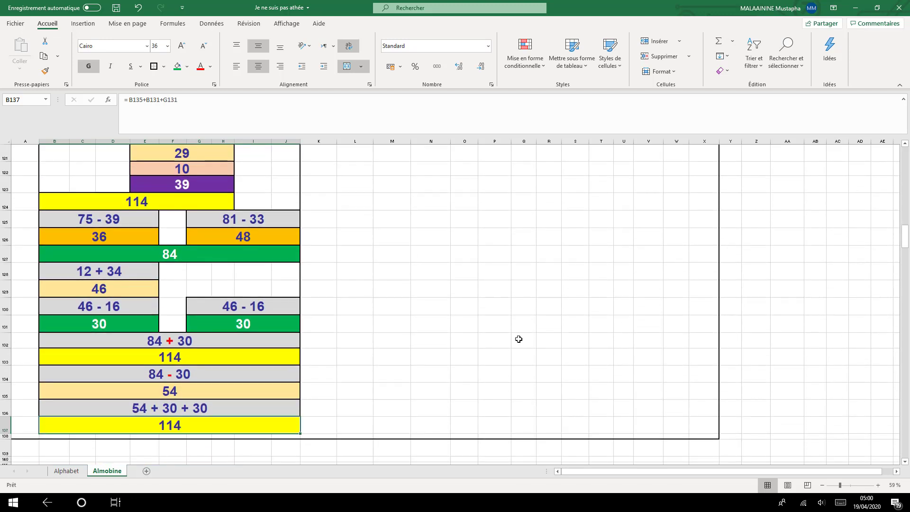
- Enter 137, the last table row's number, in M137 and apply B137's yellow merged-cell formatting to it
{"action": "left_click", "coordinate": [4, 427]}
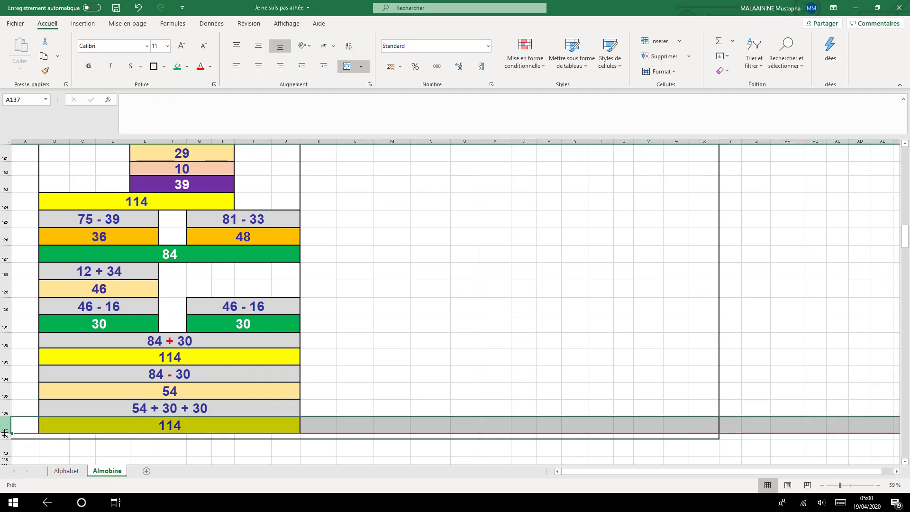
{"action": "left_click", "coordinate": [386, 423]}
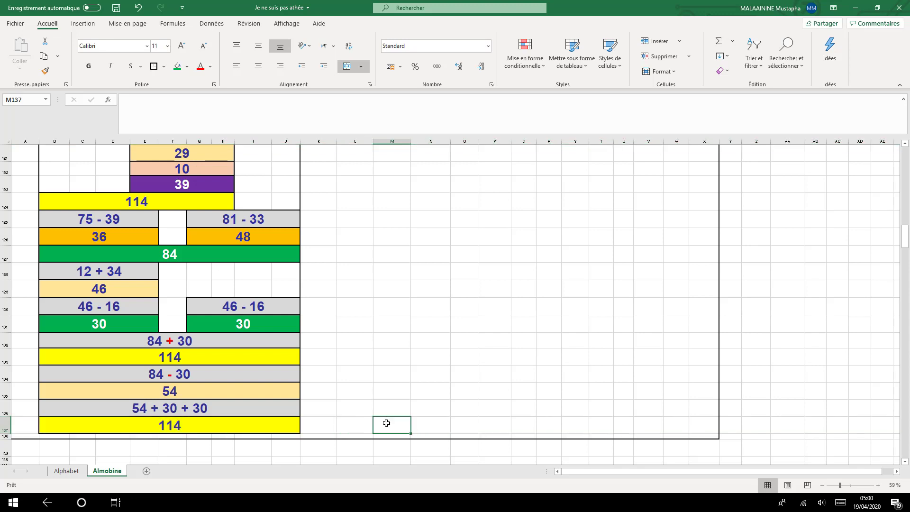
{"action": "type", "text": "137"}
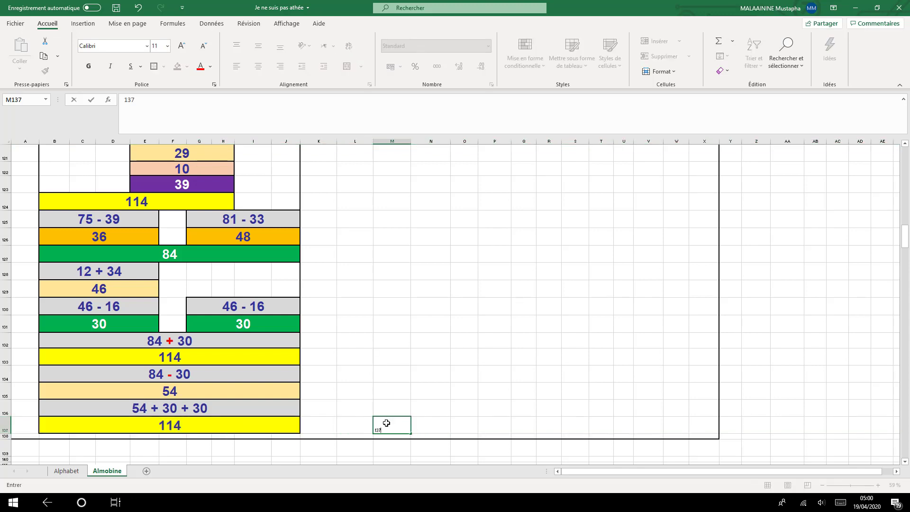
{"action": "key", "text": "Return"}
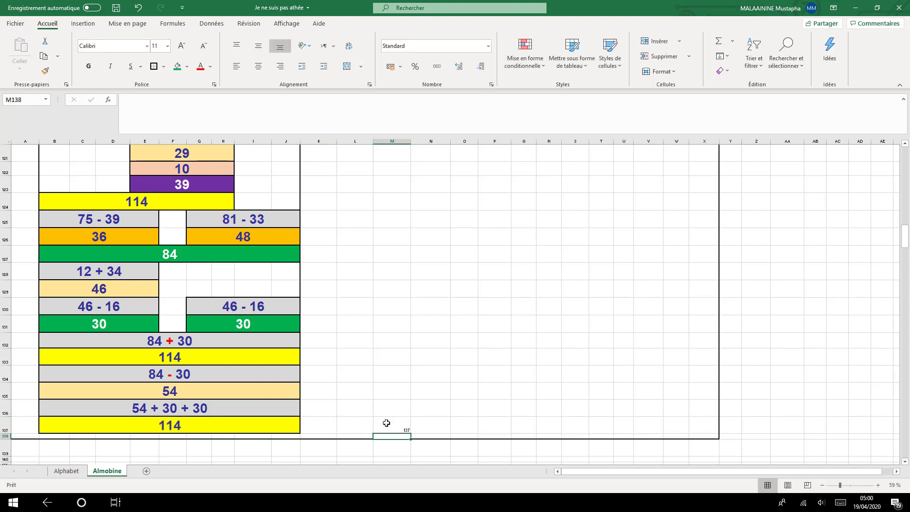
{"action": "left_click", "coordinate": [222, 429]}
{"action": "left_click", "coordinate": [45, 70]}
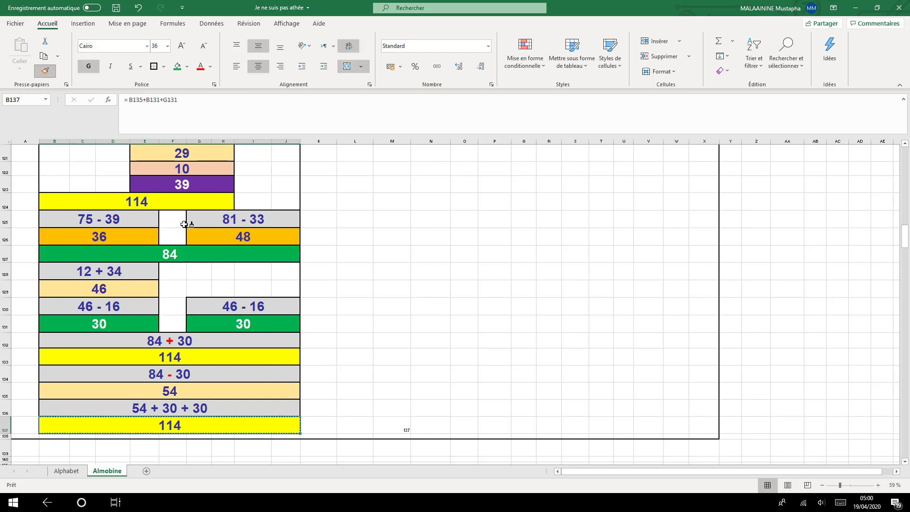
{"action": "left_click", "coordinate": [392, 424]}
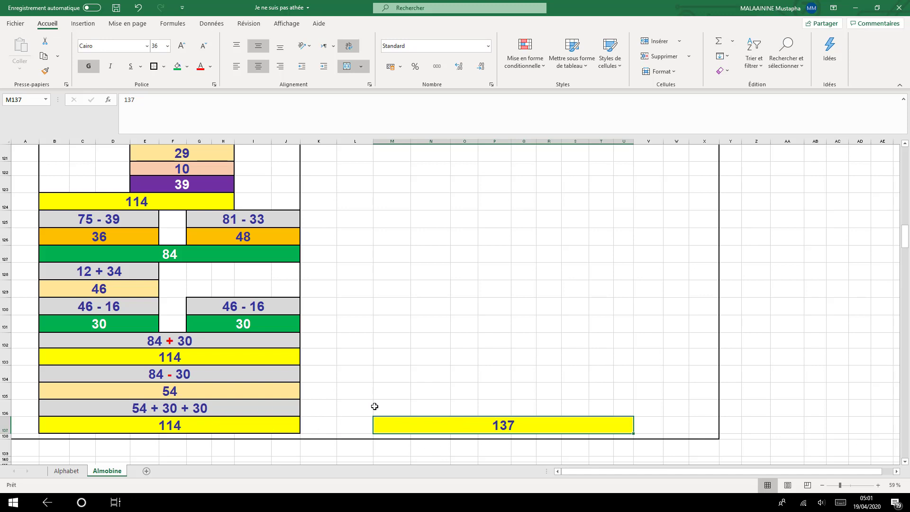
- Recheck the final total in B137 and look over the whole sheet from the bottom tables back up to the title
{"action": "left_click", "coordinate": [194, 425]}
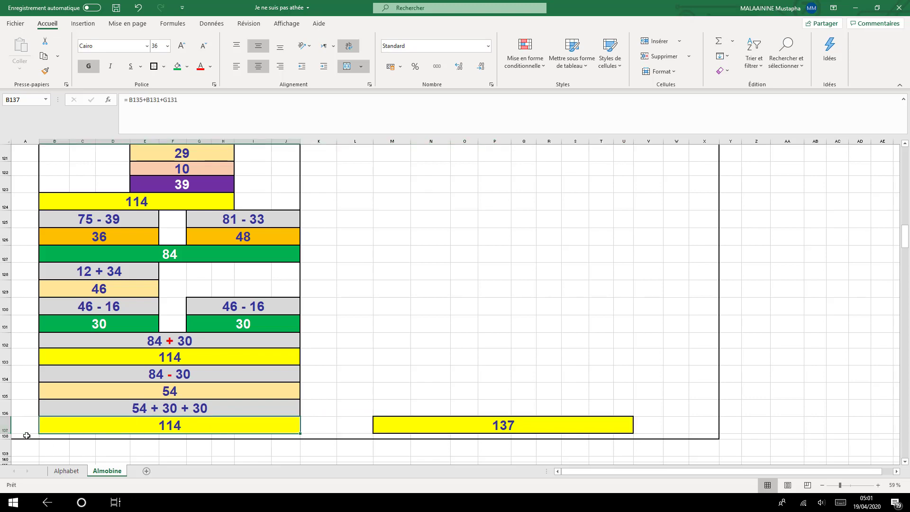
{"action": "scroll", "coordinate": [211, 387], "scroll_direction": "down", "scroll_amount": 5}
{"action": "scroll", "coordinate": [212, 387], "scroll_direction": "up", "scroll_amount": 6}
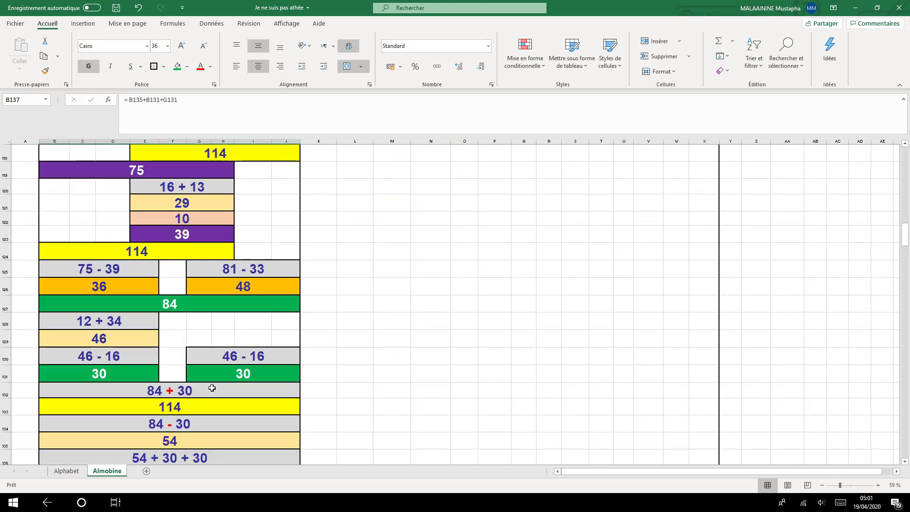
{"action": "scroll", "coordinate": [211, 386], "scroll_direction": "down", "scroll_amount": 2}
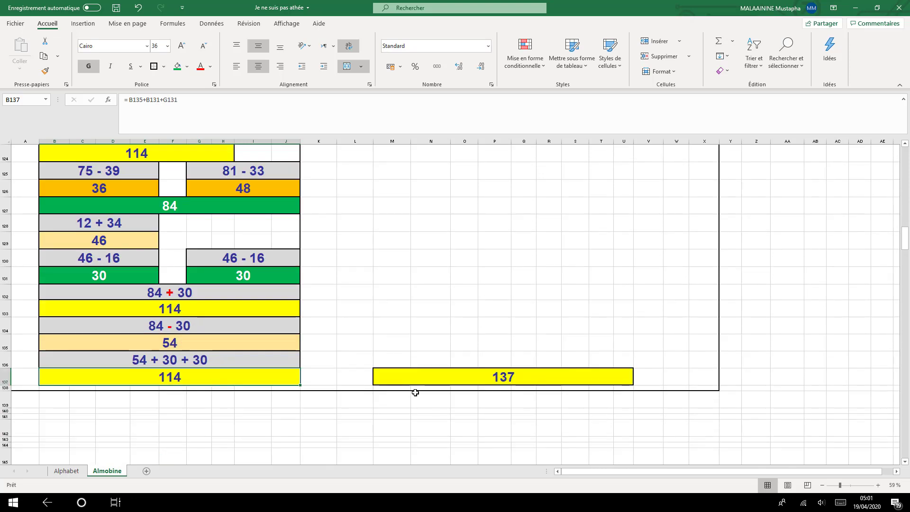
{"action": "scroll", "coordinate": [411, 396], "scroll_direction": "up", "scroll_amount": 7}
{"action": "scroll", "coordinate": [415, 392], "scroll_direction": "up", "scroll_amount": 2}
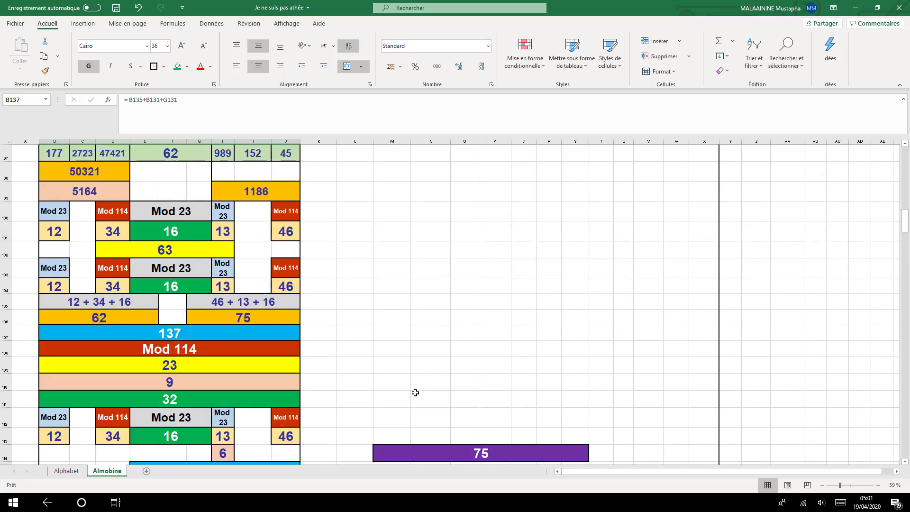
{"action": "scroll", "coordinate": [415, 393], "scroll_direction": "up", "scroll_amount": 1}
{"action": "scroll", "coordinate": [415, 393], "scroll_direction": "down", "scroll_amount": 3}
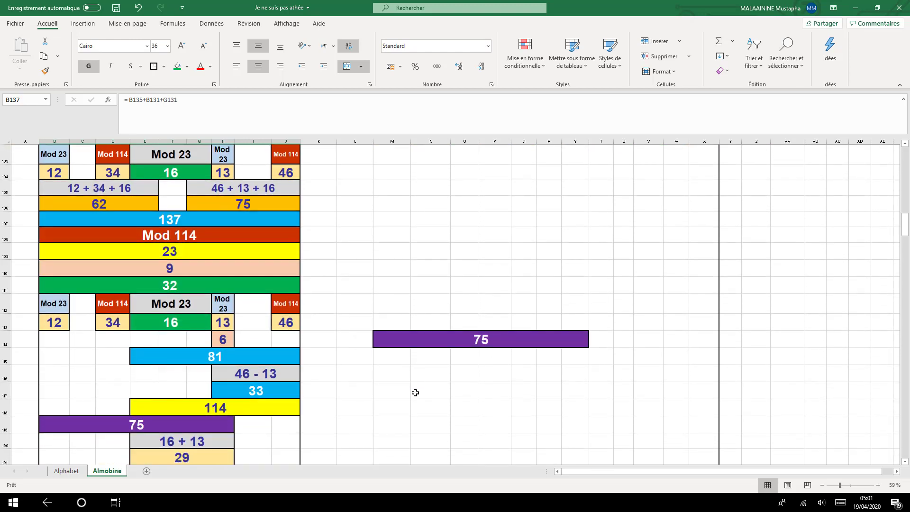
{"action": "scroll", "coordinate": [415, 392], "scroll_direction": "up", "scroll_amount": 15}
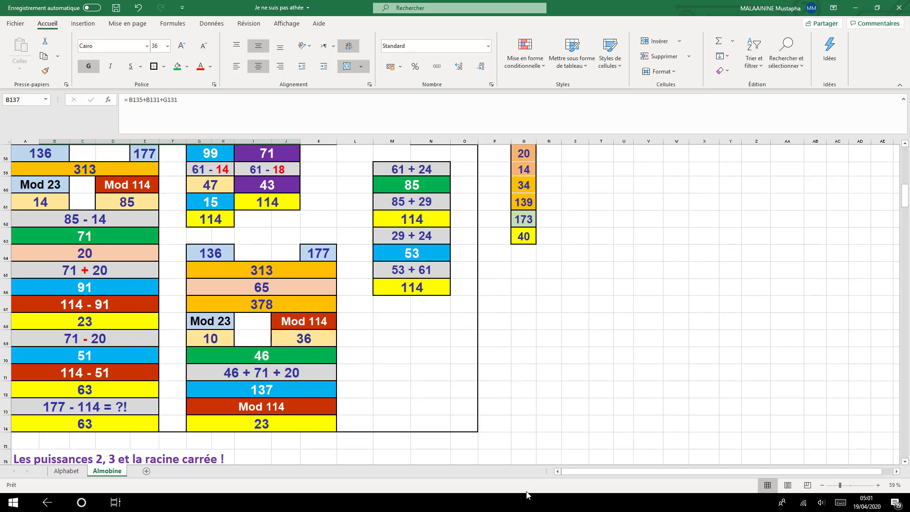
{"action": "scroll", "coordinate": [562, 382], "scroll_direction": "up", "scroll_amount": 19}
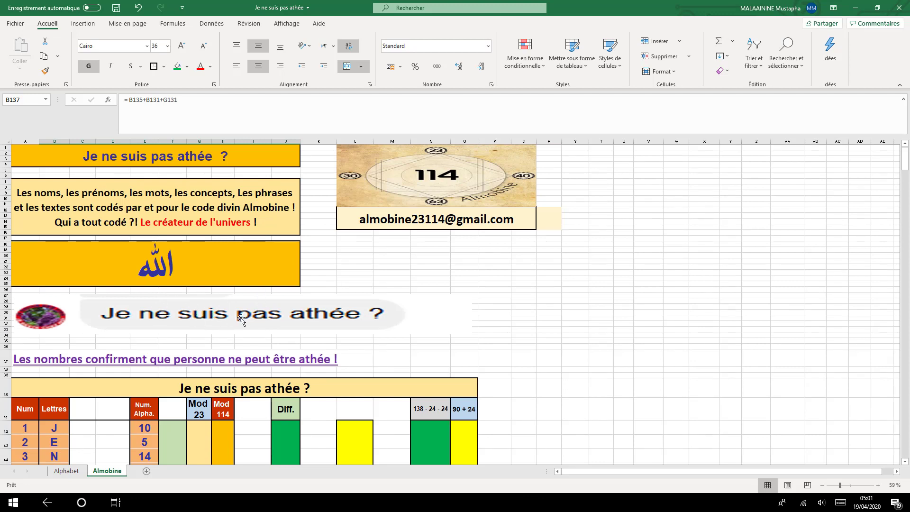
- Copy the plain formatting of R23 onto R11:R16 to remove the leftover cream fill beside the contact e-mail box
{"action": "left_click", "coordinate": [548, 272]}
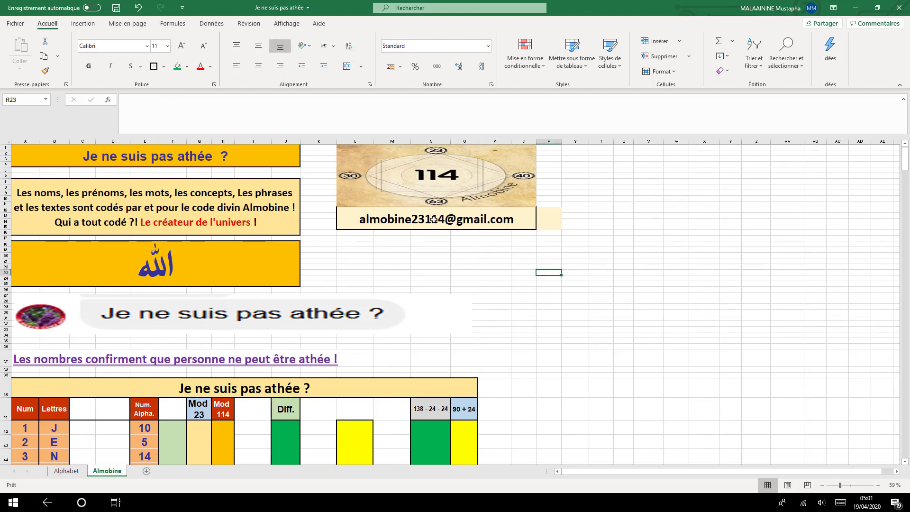
{"action": "left_click", "coordinate": [46, 71]}
{"action": "left_click_drag", "start_coordinate": [549, 204], "coordinate": [551, 236]}
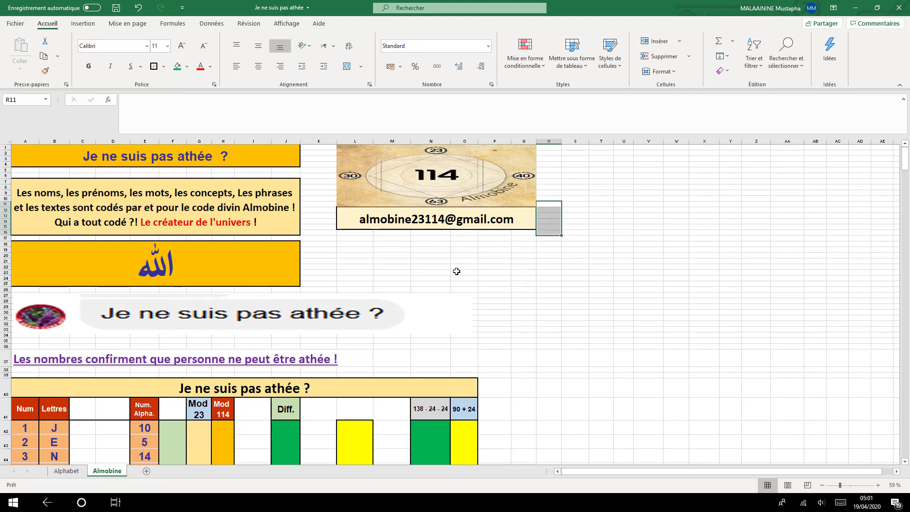